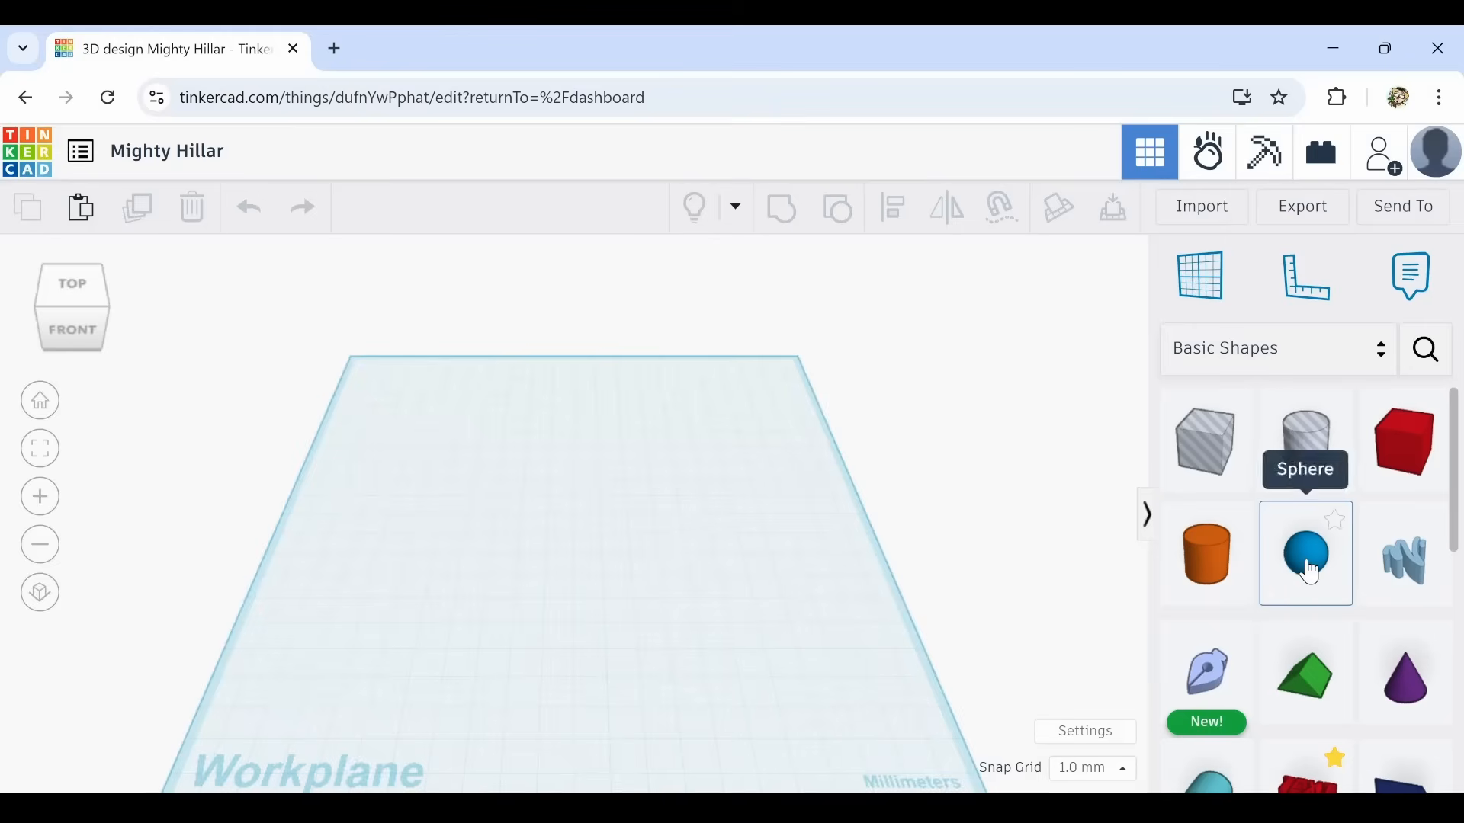
Place a sphere near the middle of the workplane and set its steps to 64.
left_click_drag(1310, 571, 600, 546)
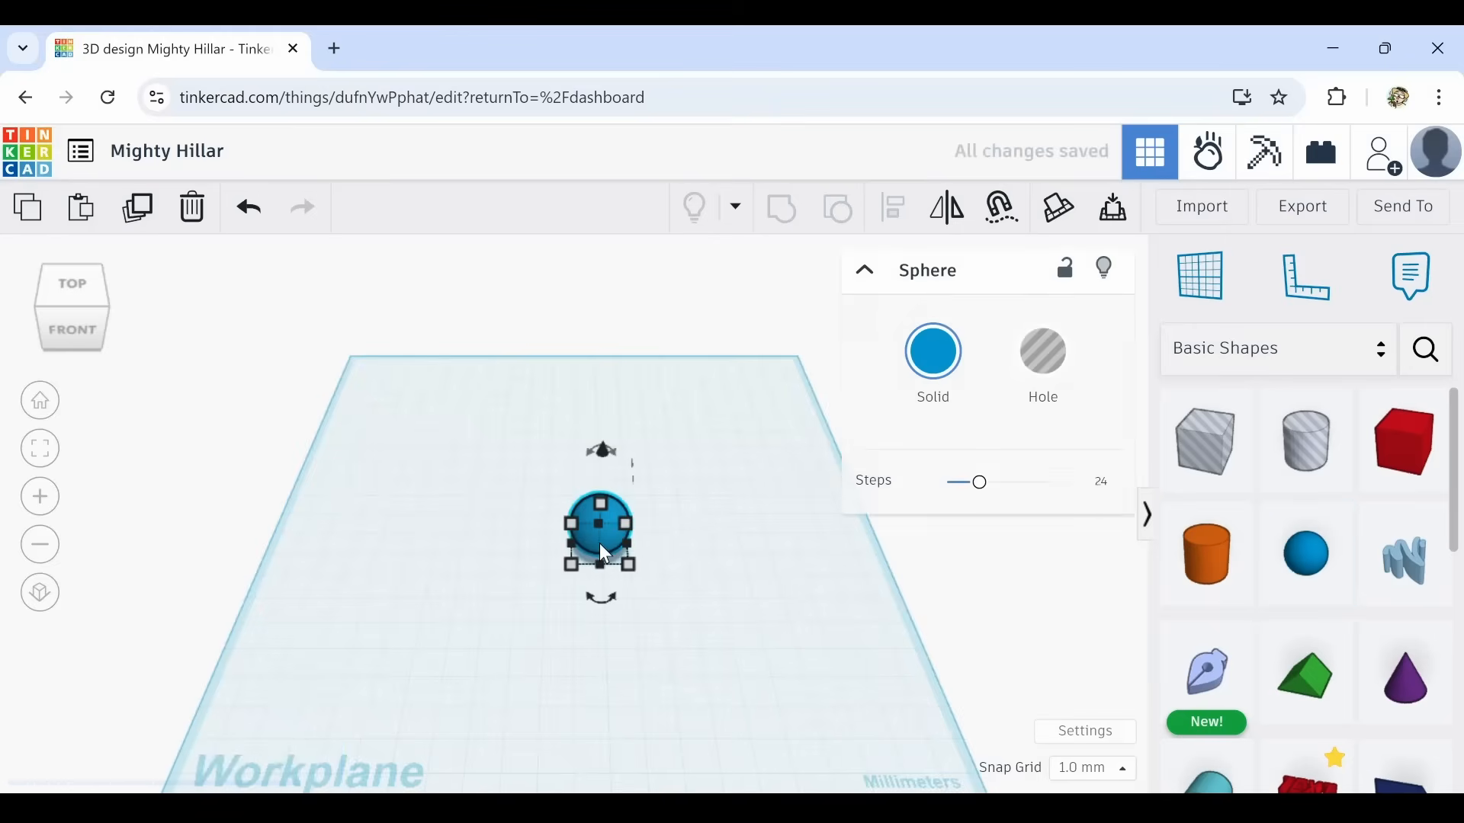
scroll(599, 542, "up", 5)
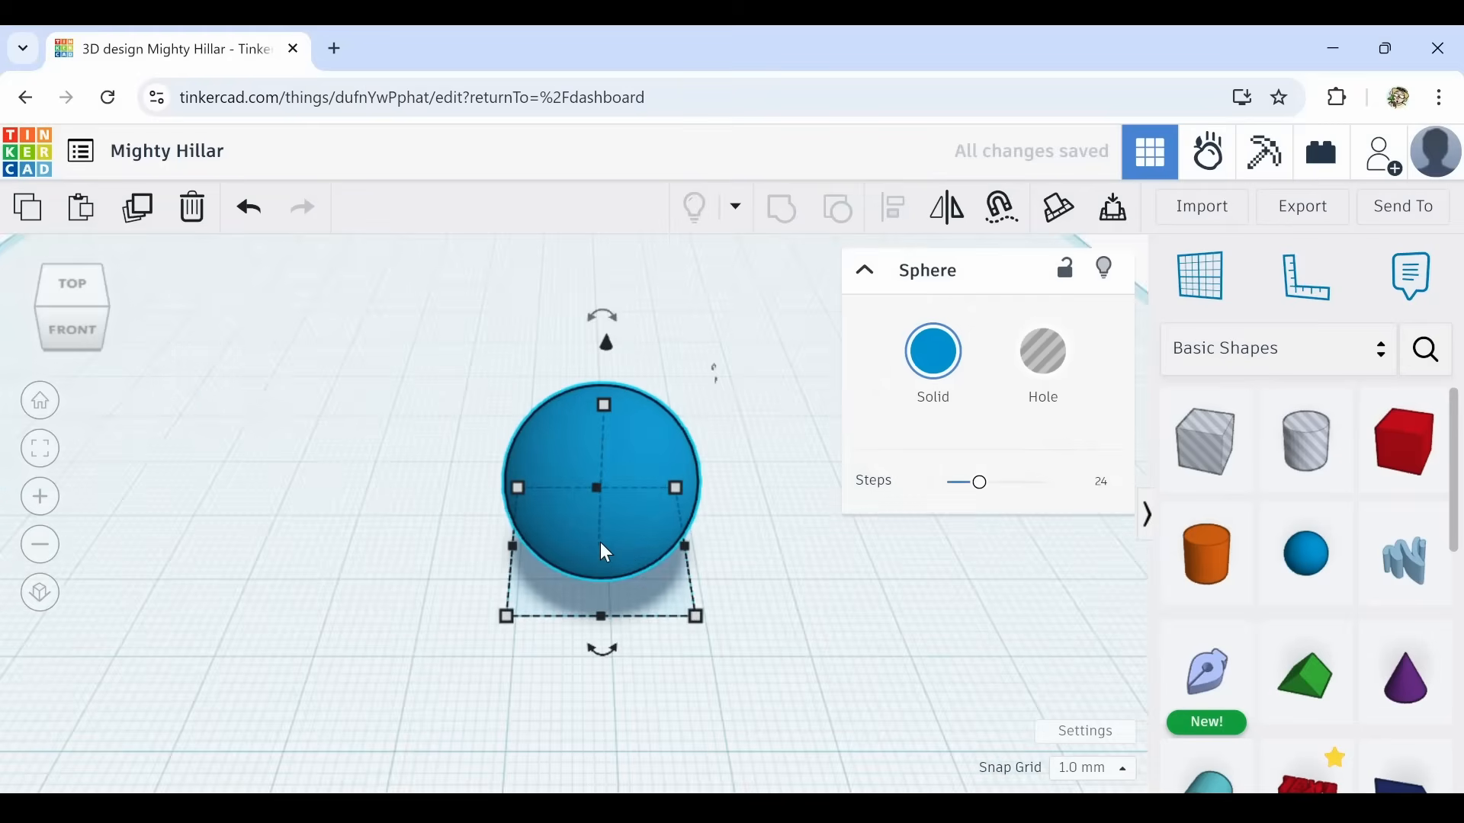
right_click_drag(606, 546, 592, 512)
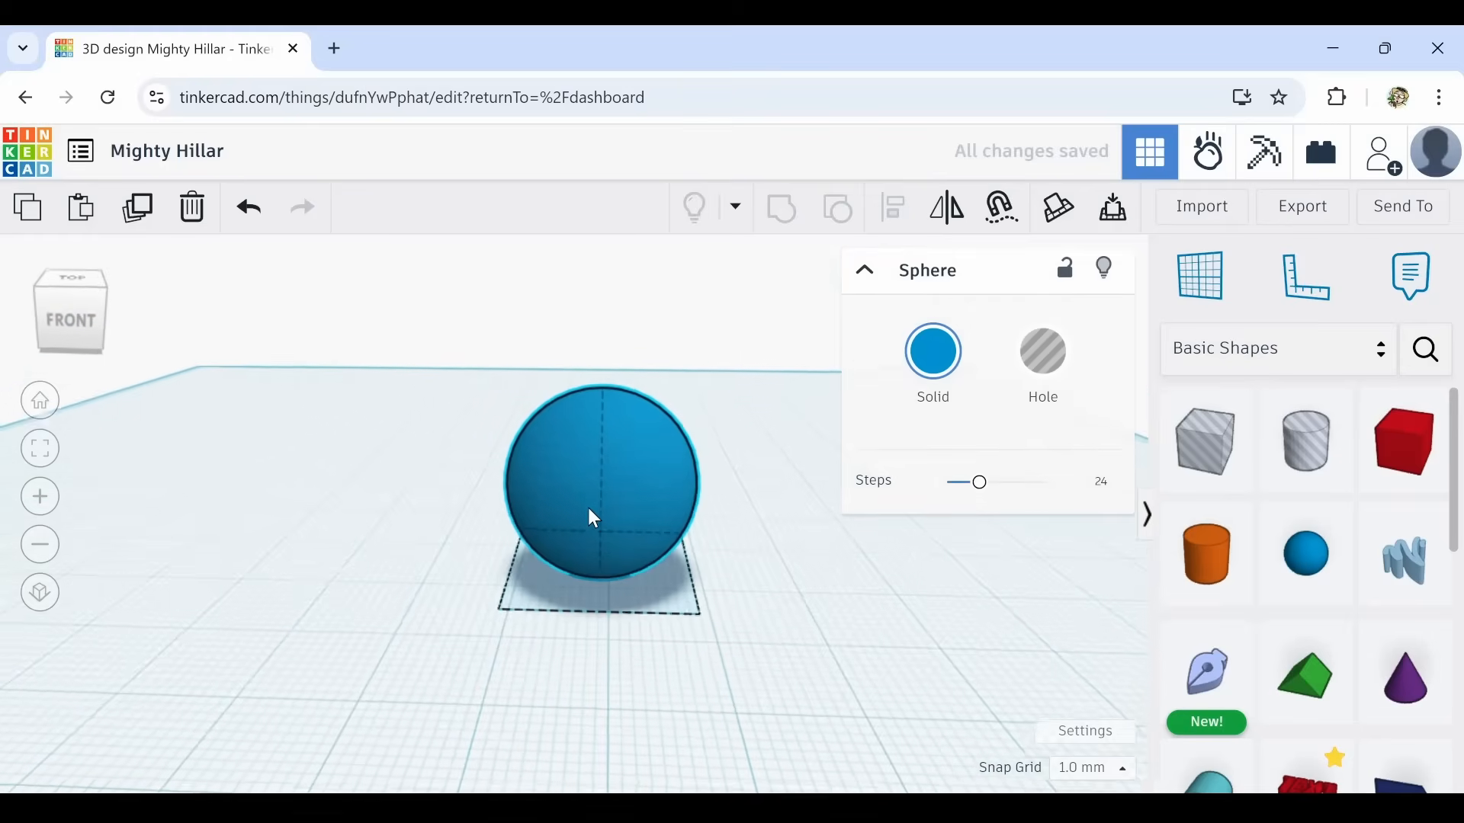
scroll(588, 509, "down", 4)
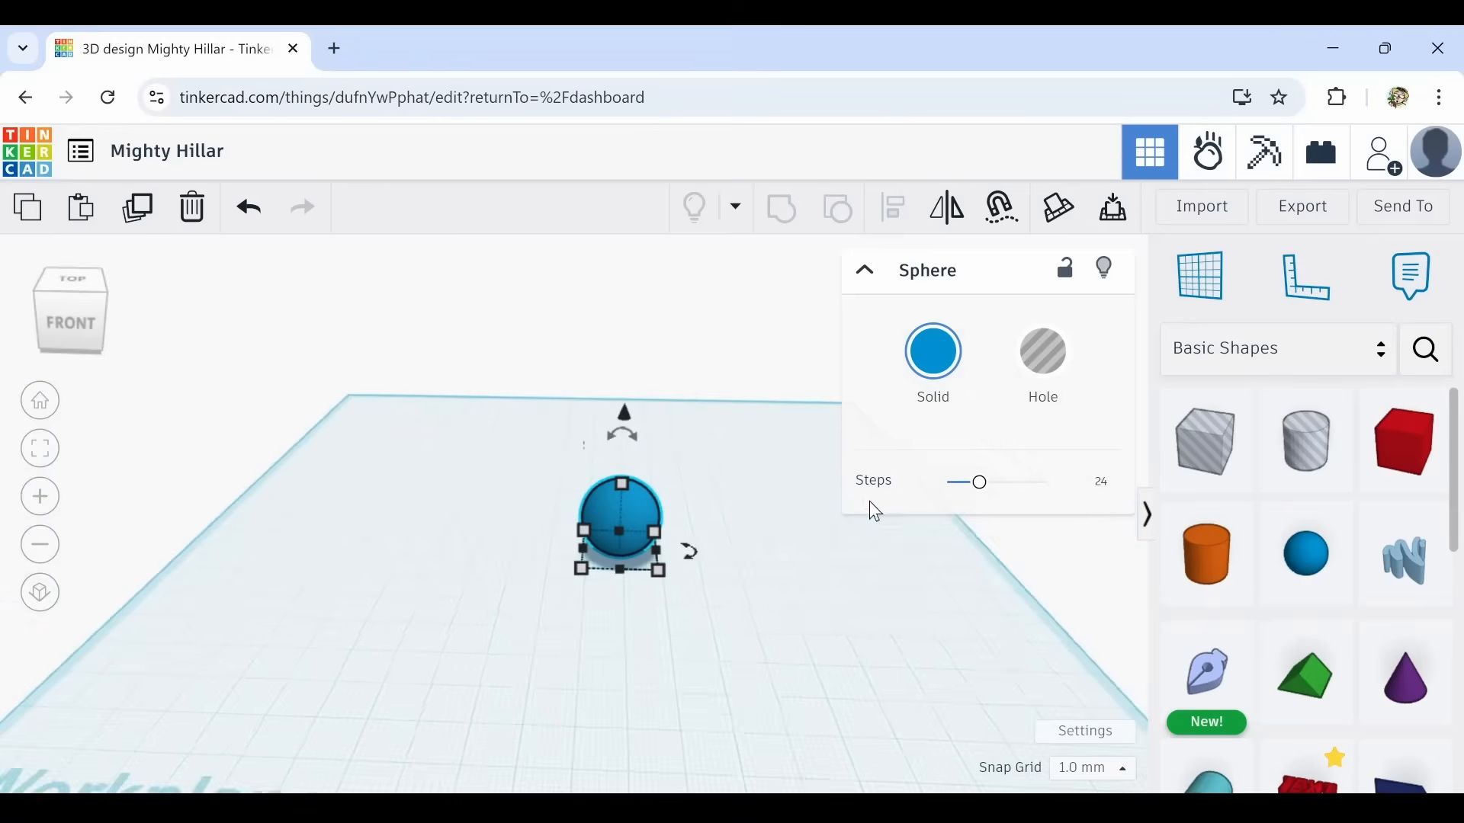
left_click_drag(981, 483, 1068, 500)
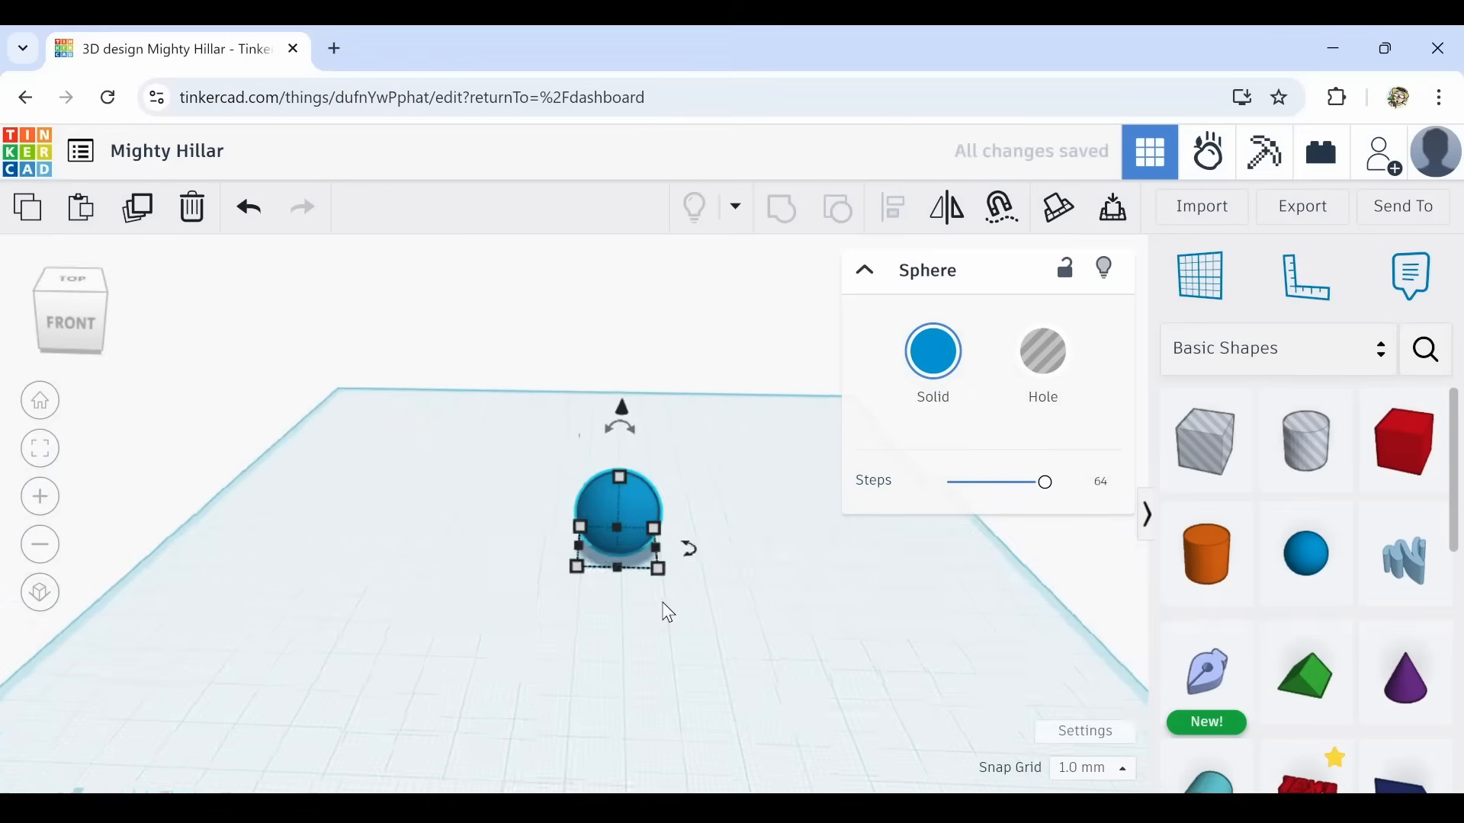
scroll(669, 612, "up", 1)
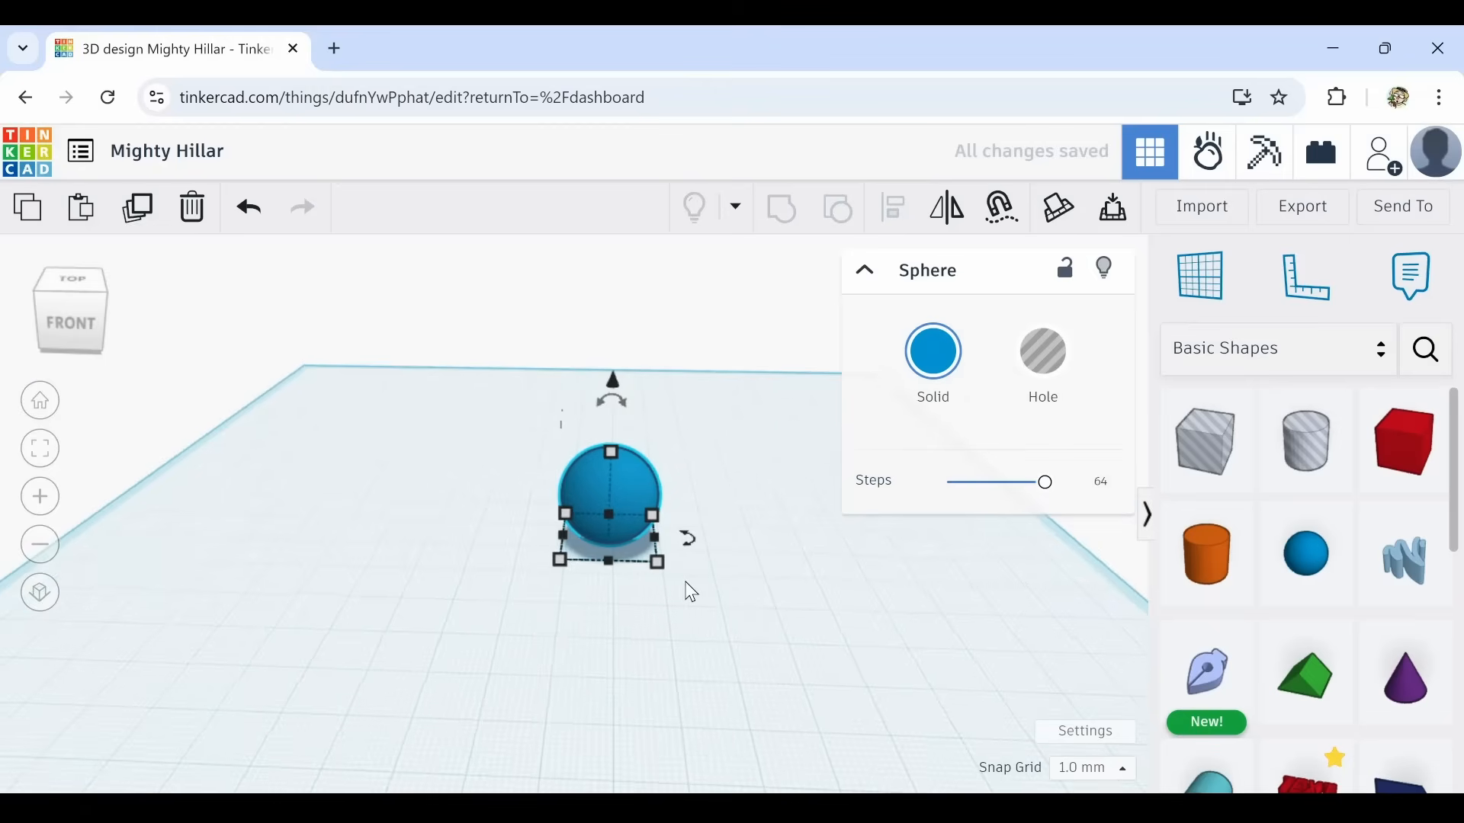
Enlarge the sphere proportionally to about 58 mm and reposition it around the middle of the workplane.
mouse_move(658, 564)
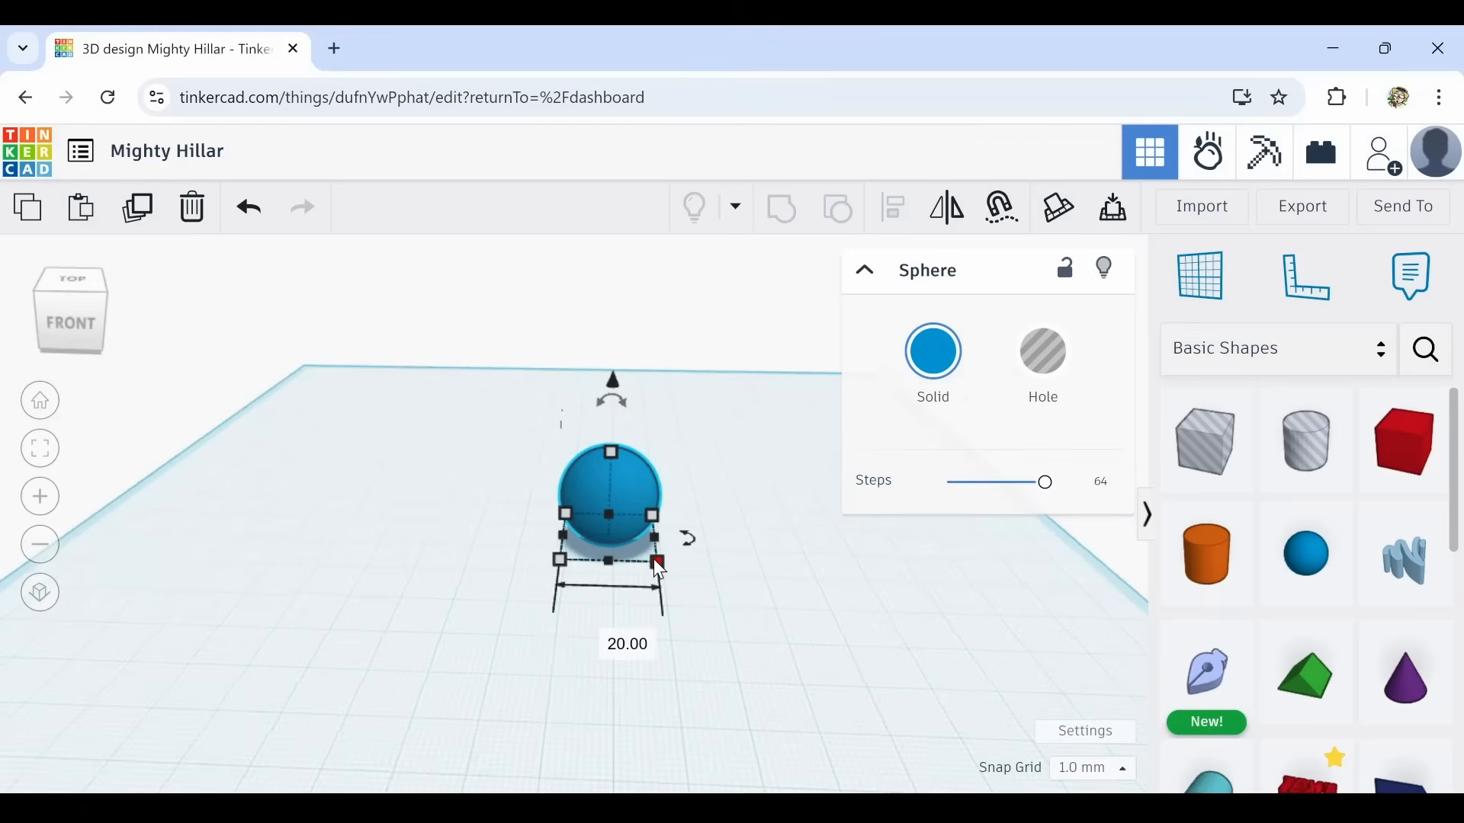
left_click_drag(659, 565, 892, 704)
middle_click_drag(1017, 638, 882, 660)
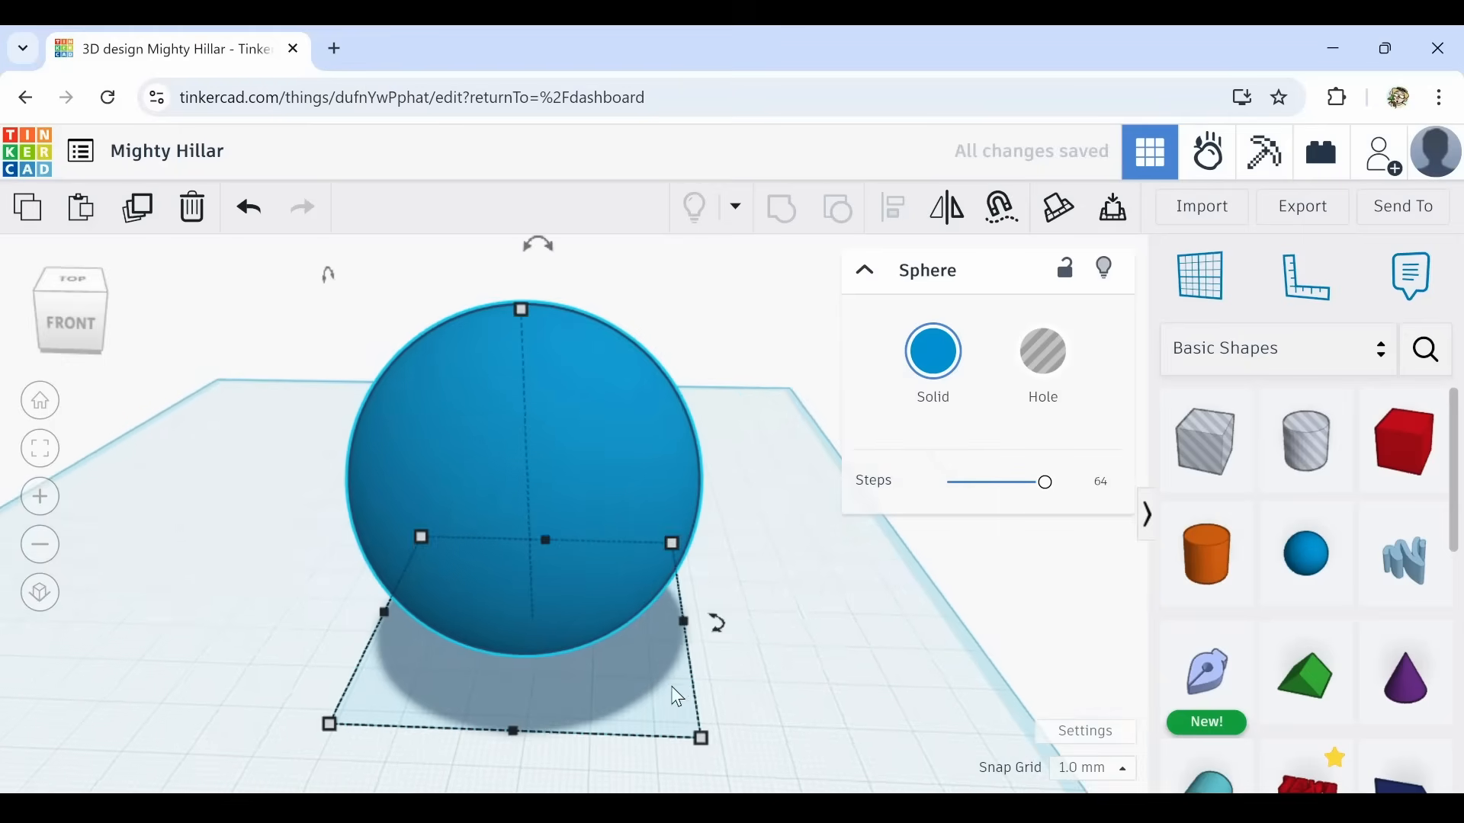
left_click_drag(592, 561, 518, 506)
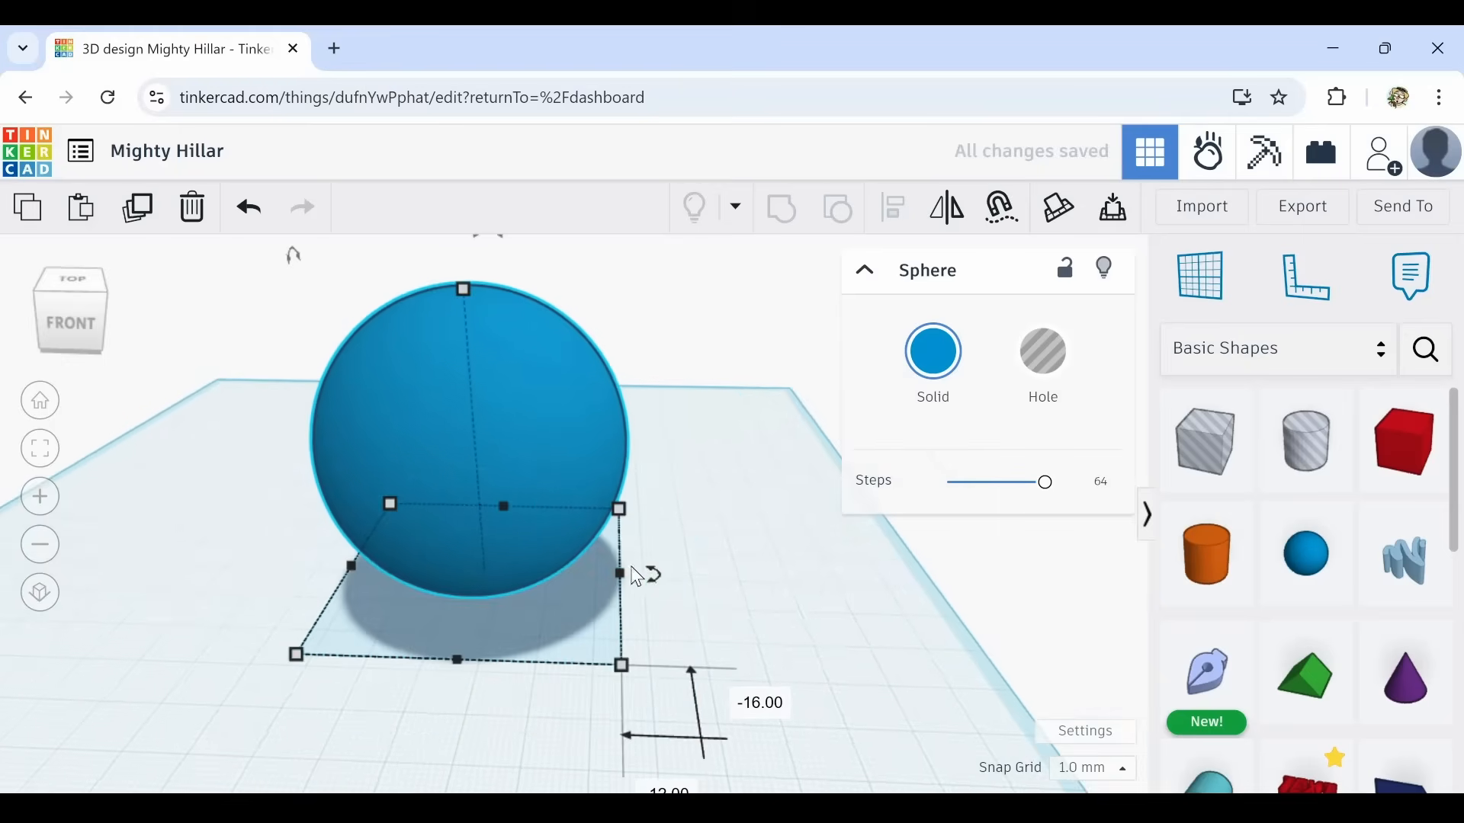
middle_click_drag(739, 637, 816, 652)
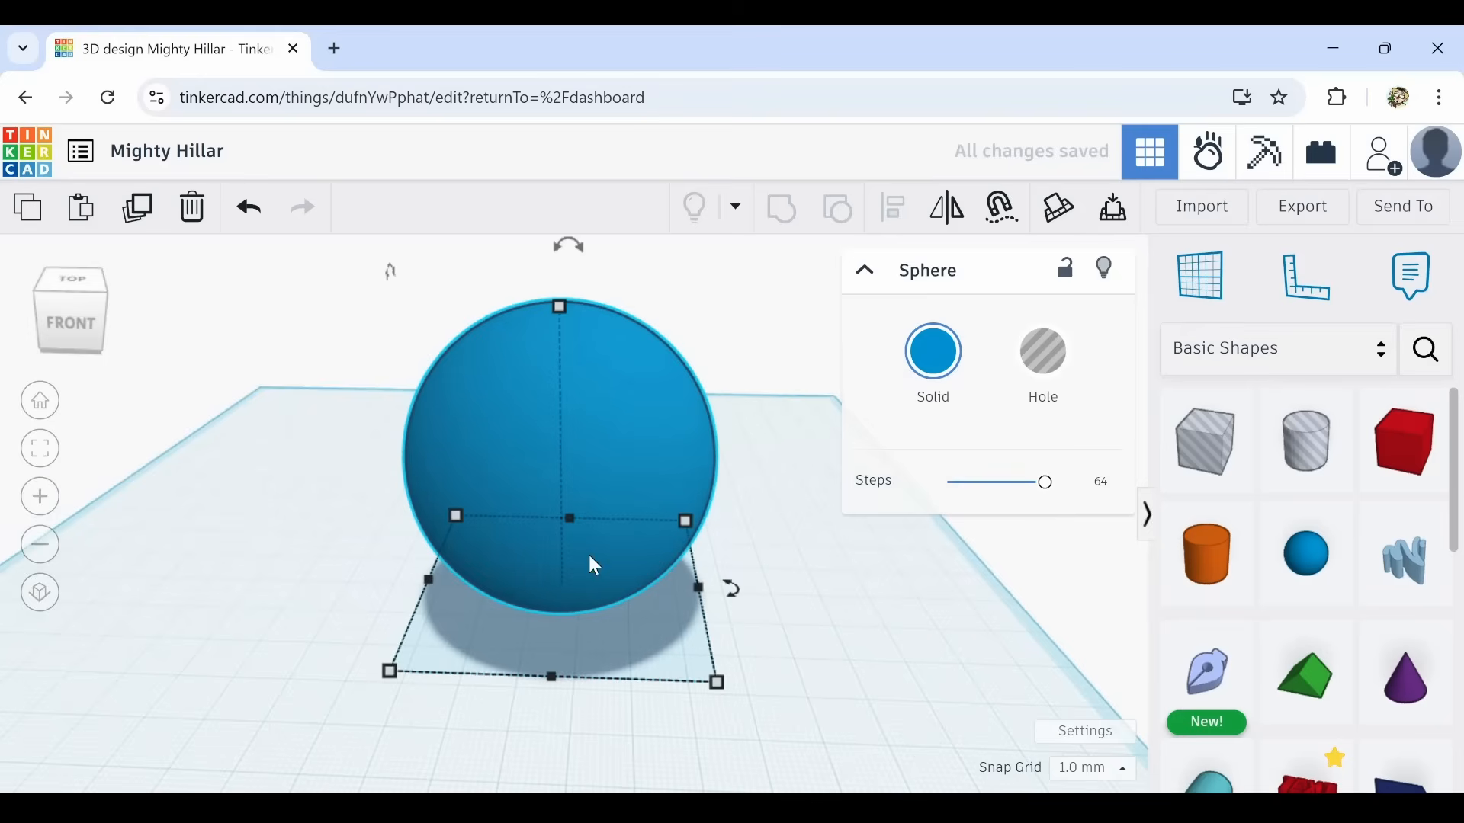
left_click_drag(598, 581, 560, 562)
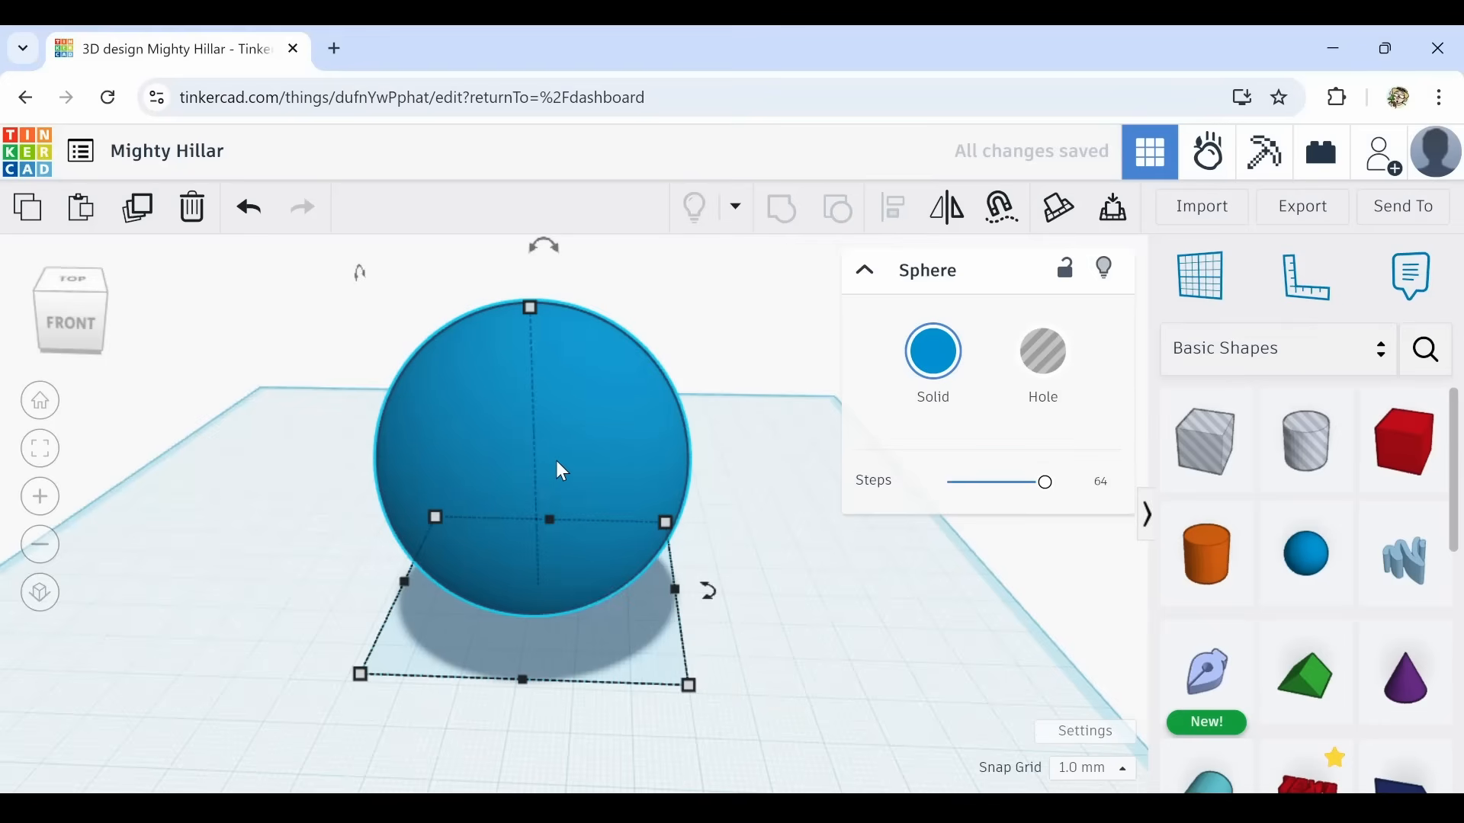
Duplicate the sphere and shift the copy along the workplane to the left until it stands clear of the original.
mouse_move(576, 457)
right_mouse_down()
mouse_move(593, 439)
mouse_move(584, 468)
mouse_move(598, 470)
right_mouse_up()
middle_click_drag(497, 715, 562, 669)
scroll(546, 628, "down", 2)
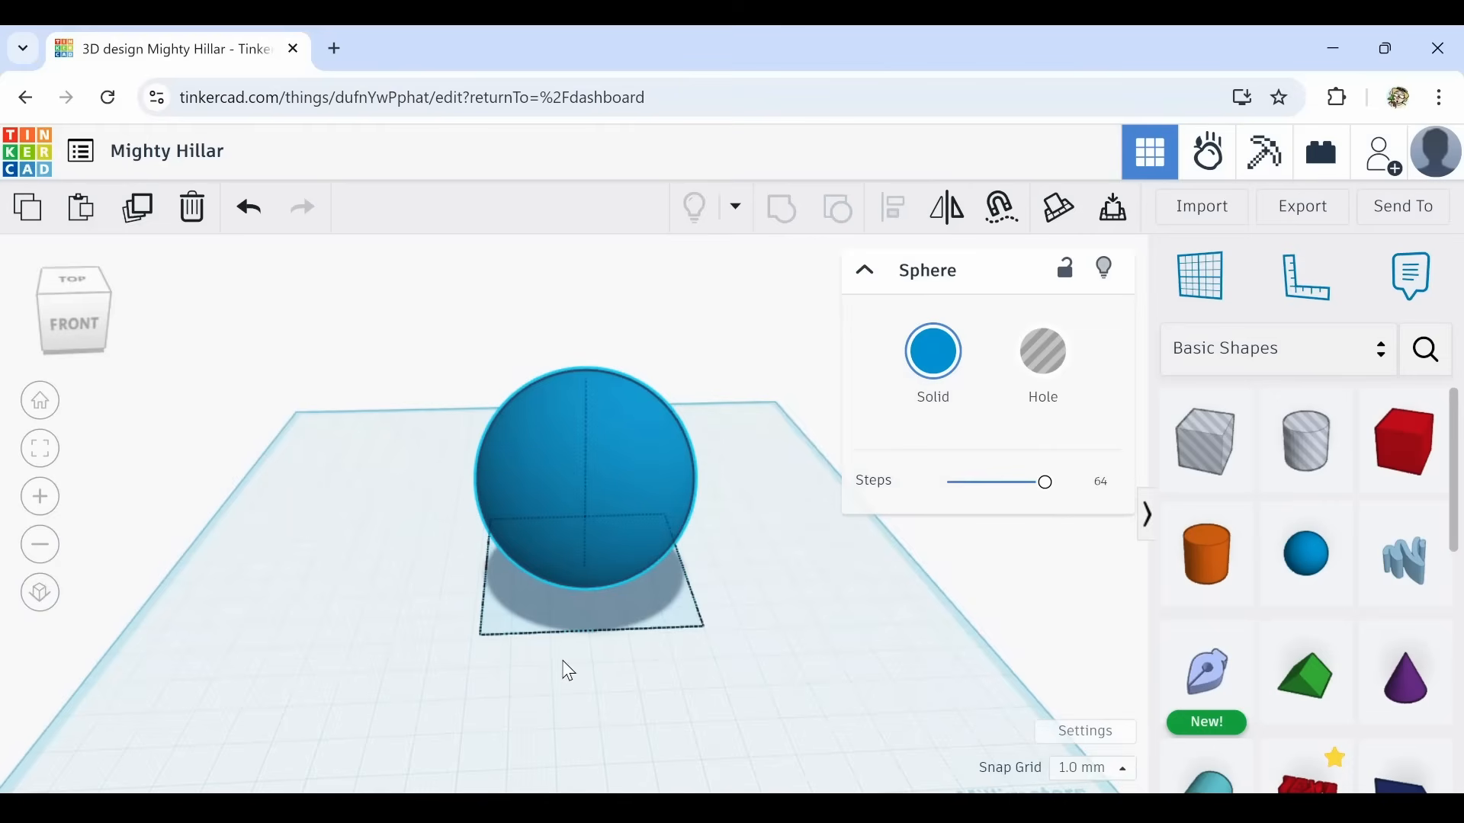
left_click(133, 209)
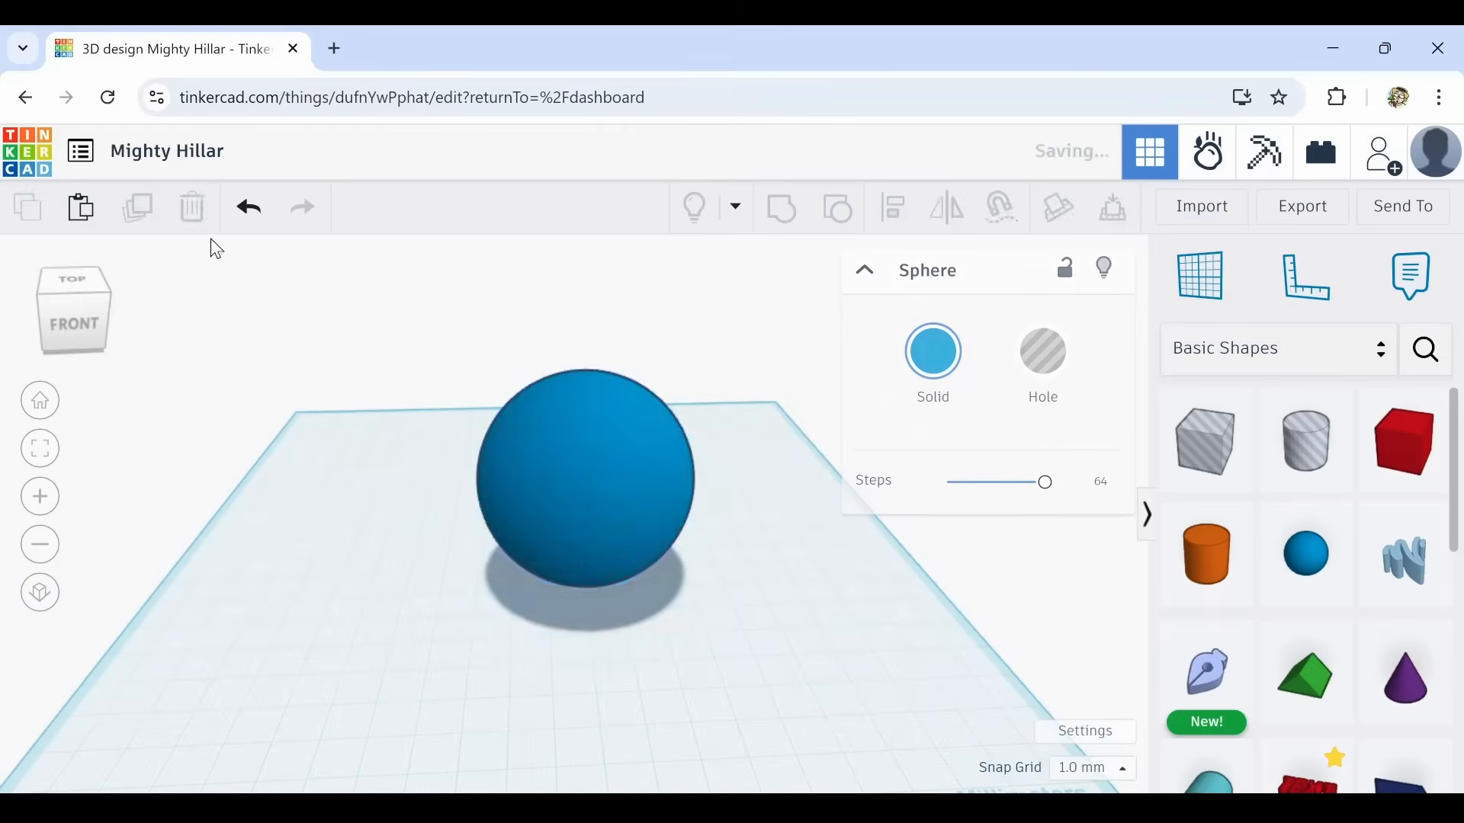
key("Left")
key("Left")
key("Left")
key("Left")
key("Left")
key("Left")
key("Left")
key("Left")
key("Left")
key("Left")
key("Left")
key("Left")
key("Left")
key("Left")
key("Left")
key("Left")
key("Left")
key("Left")
key("Left")
key("Left")
key("Left")
key("Left")
key("Left")
key("Left")
key("Left")
key("Left")
key("Left")
key("Left")
key("Left")
key("Left")
key("Left")
key("Left")
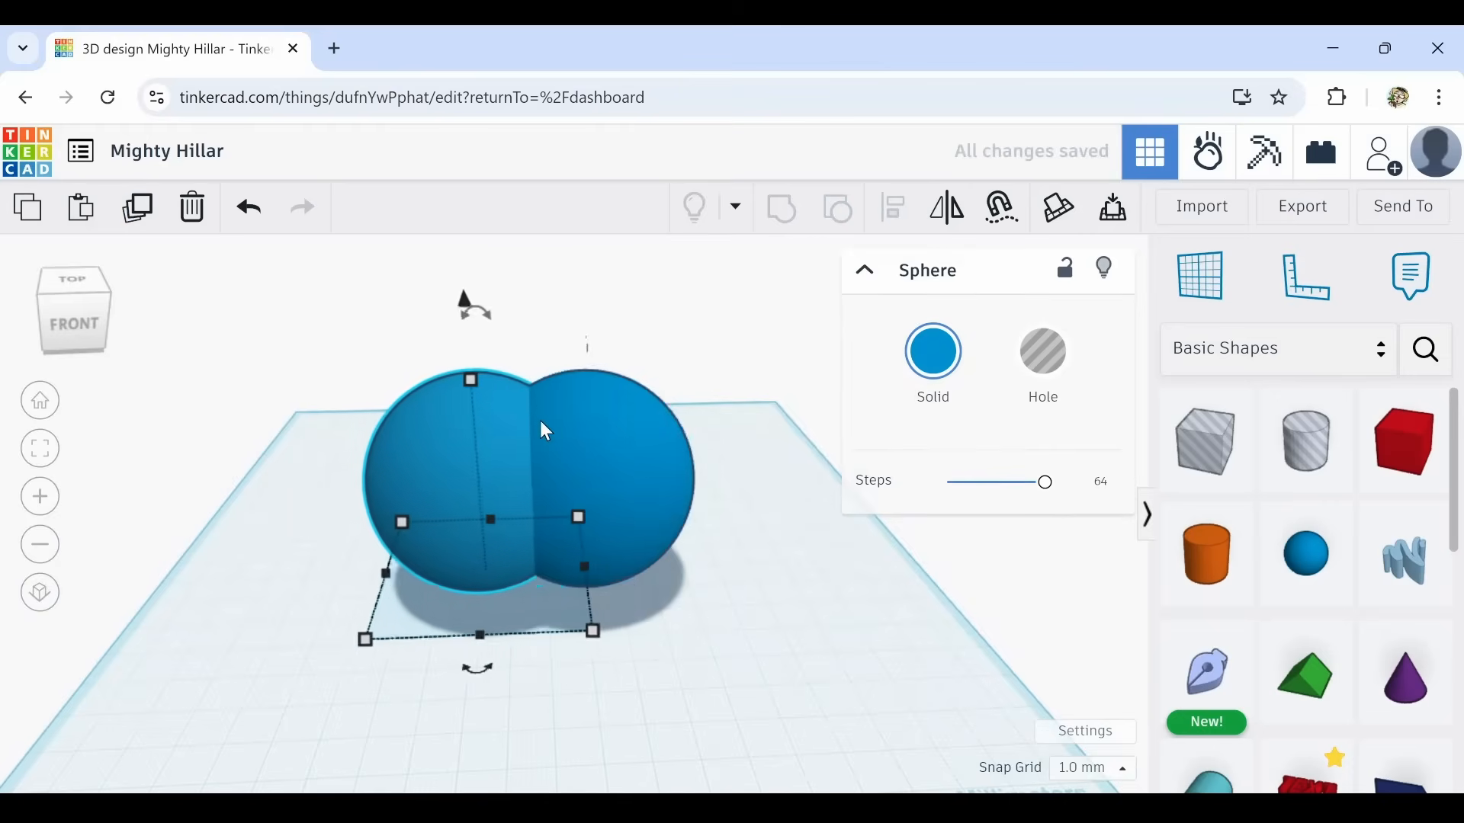
key("Left")
key("Left")
key("Left")
key("Left")
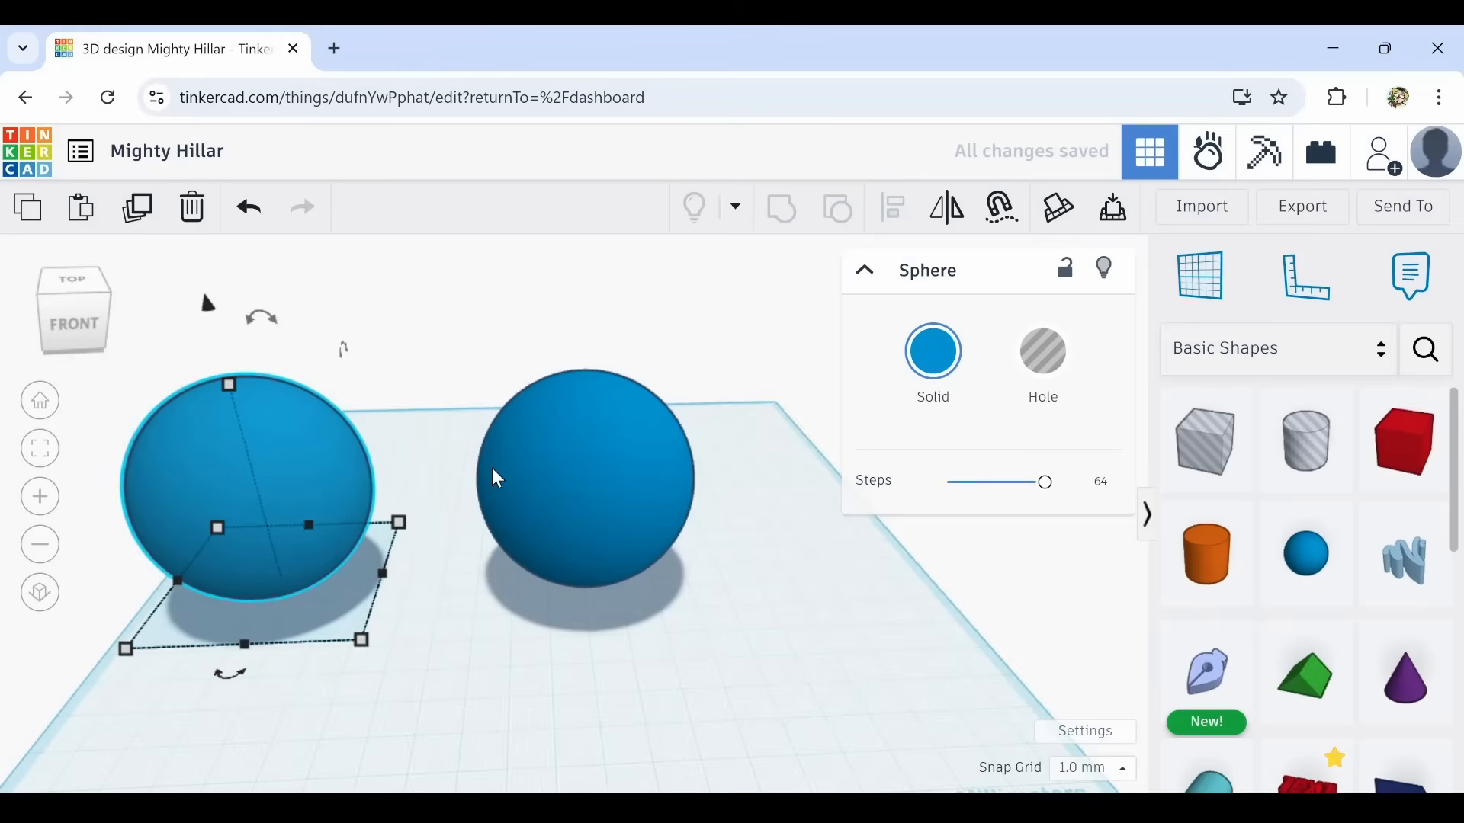
Turn the copied sphere on the left into a hole.
middle_click_drag(523, 671, 639, 657)
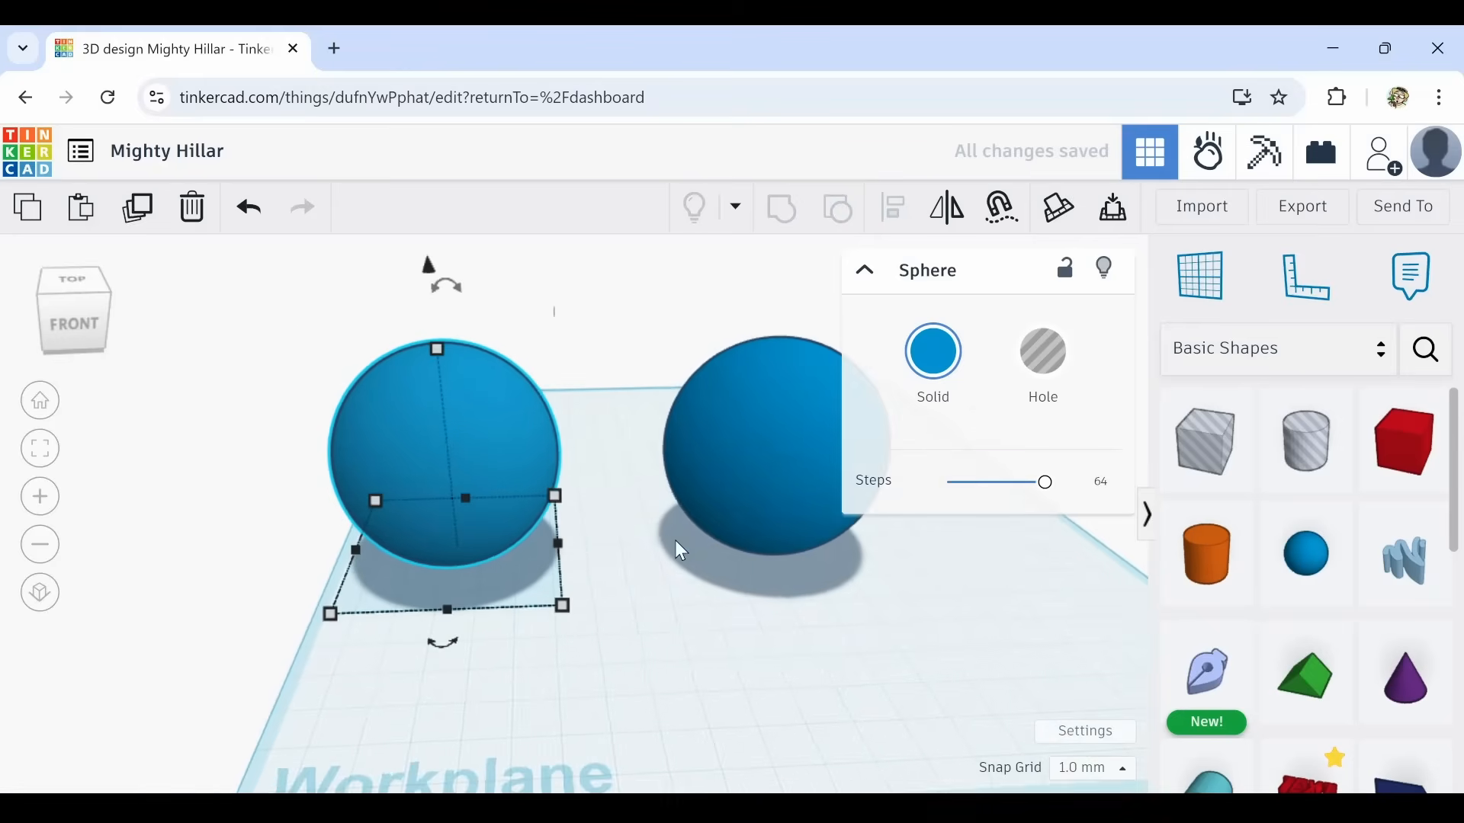
left_click(1042, 355)
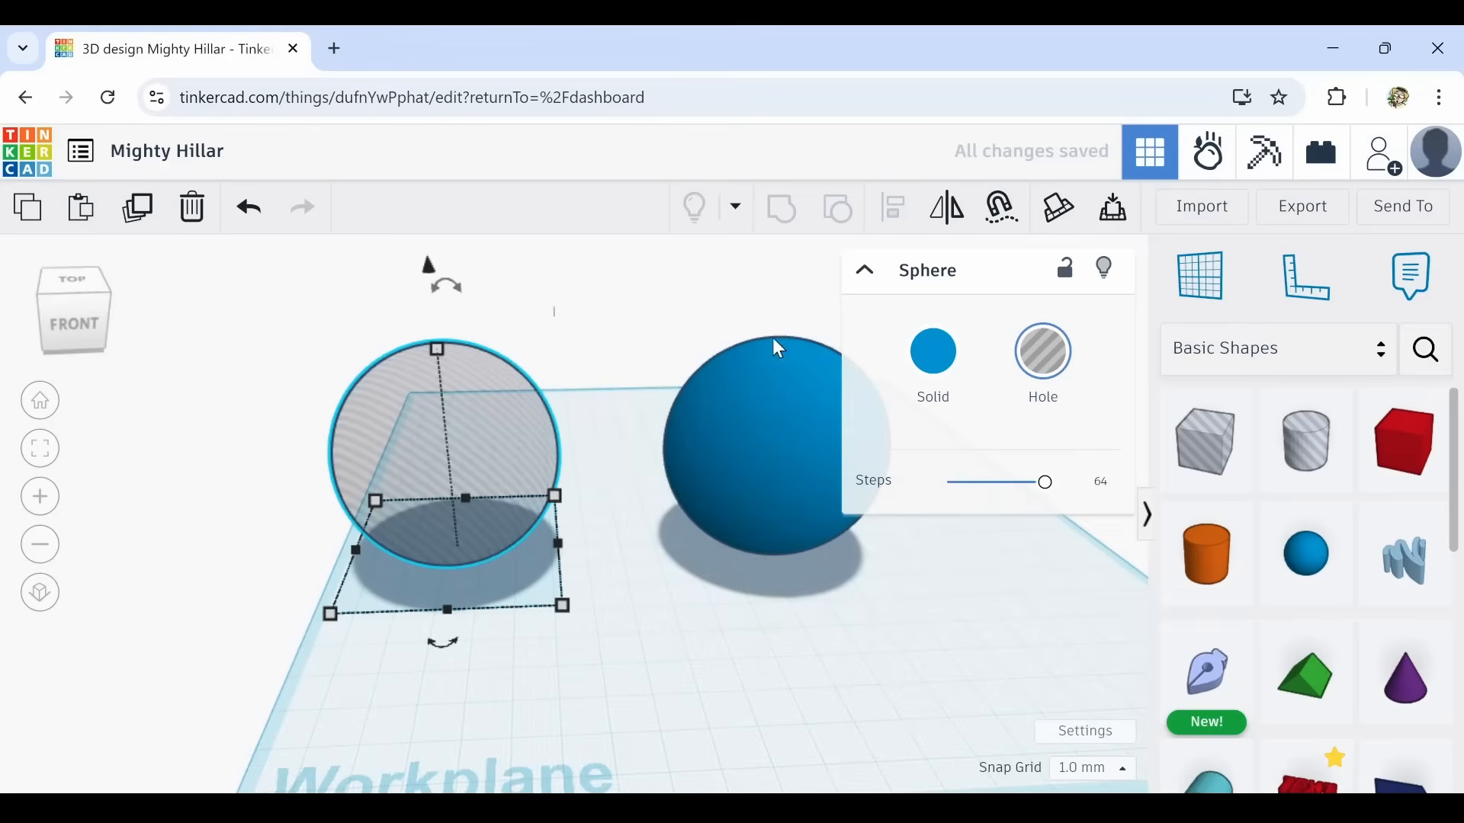
scroll(792, 413, "up", 5)
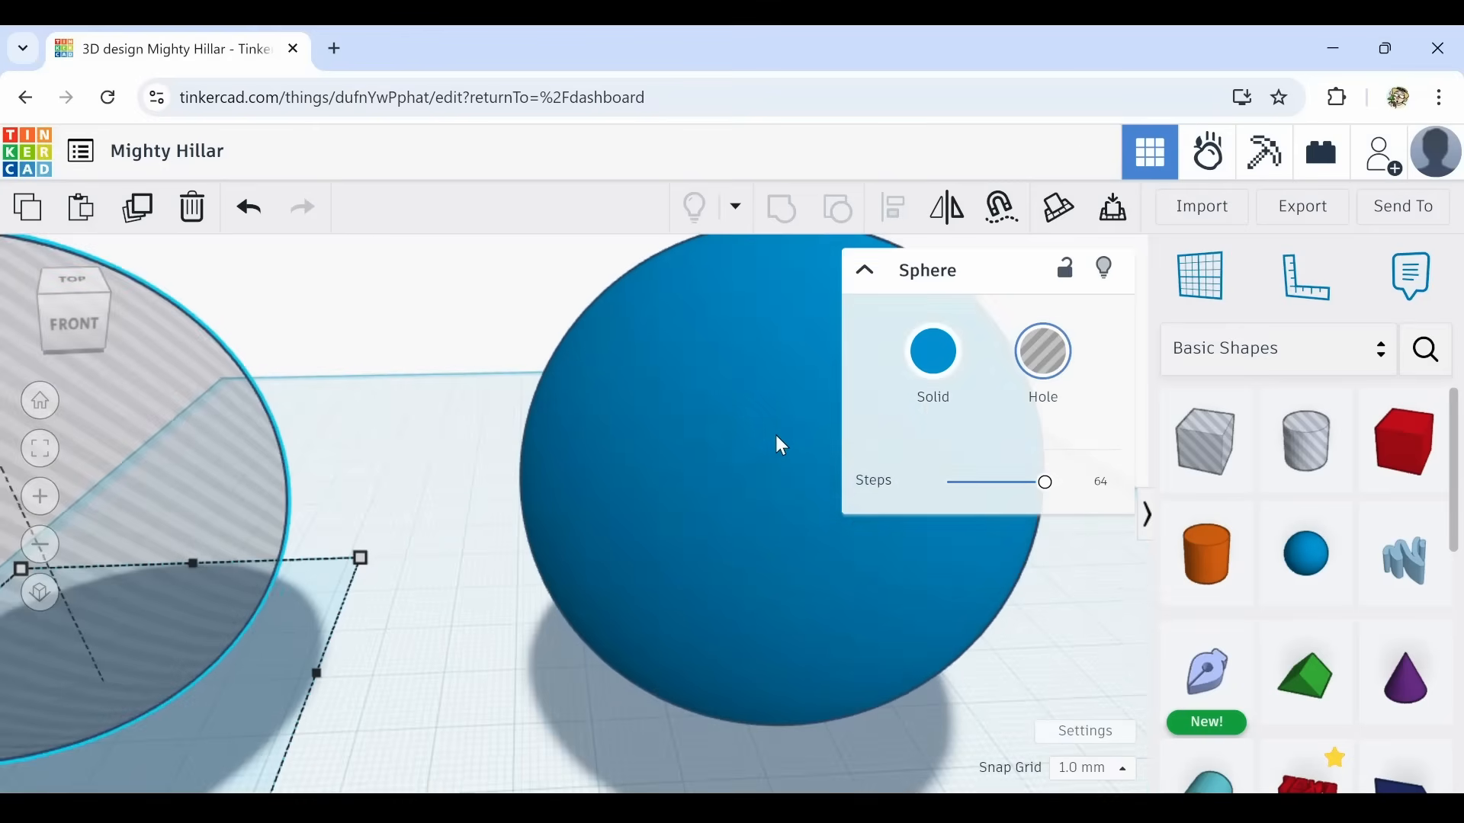
scroll(776, 549, "up", 3)
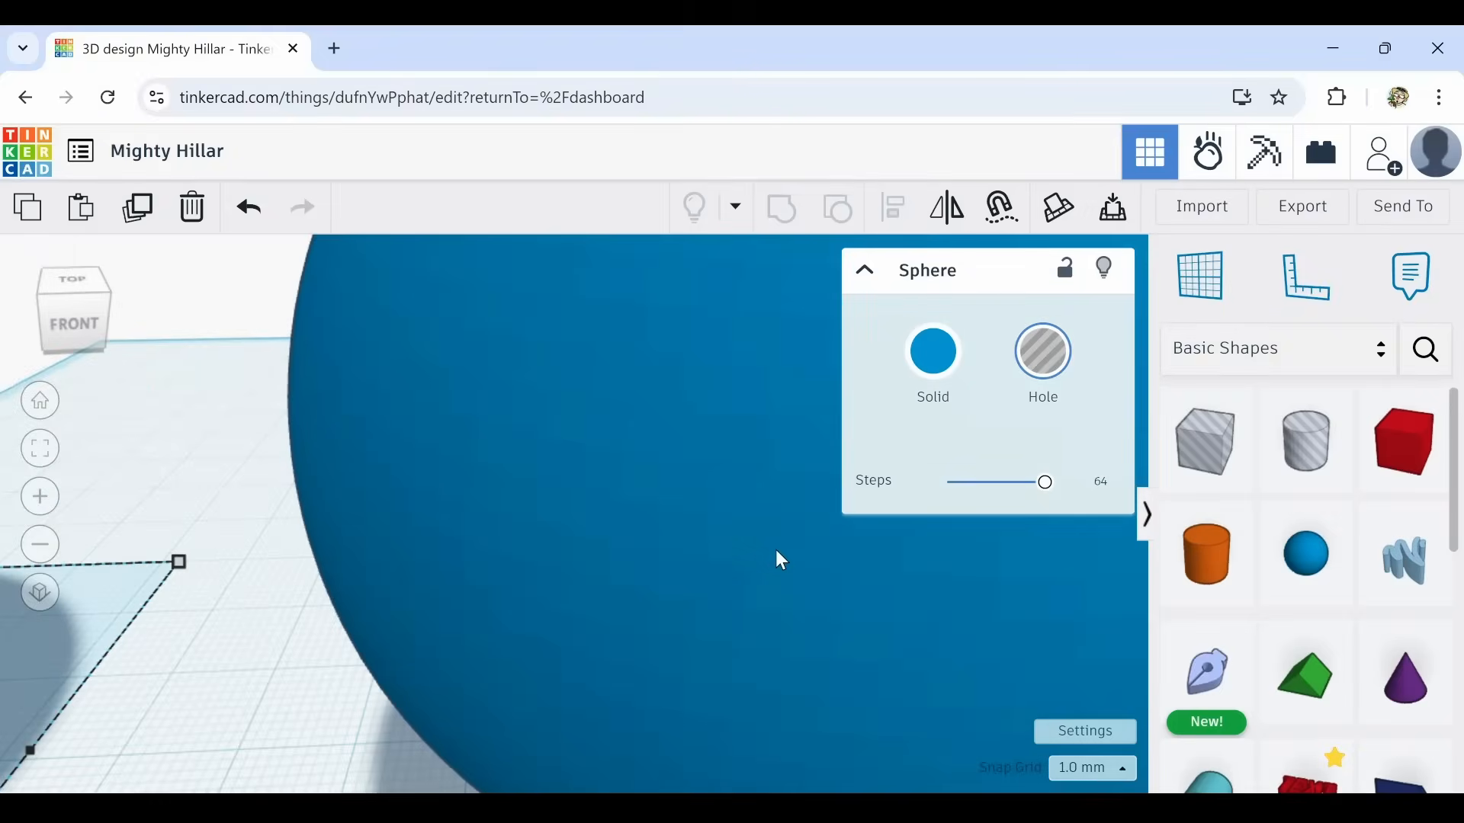
left_click_drag(1242, 577, 642, 519)
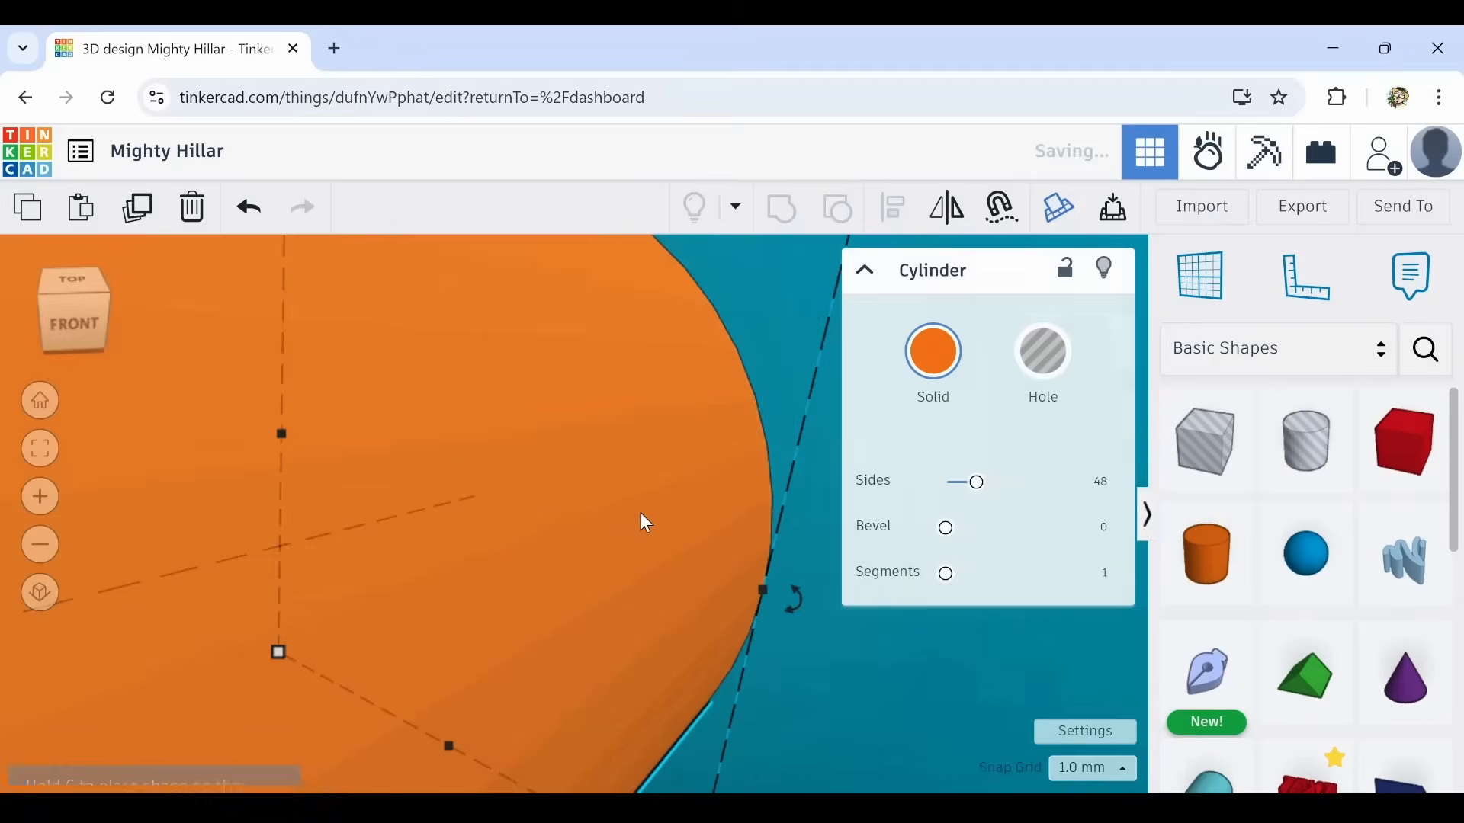
scroll(641, 514, "down", 4)
left_click(325, 751)
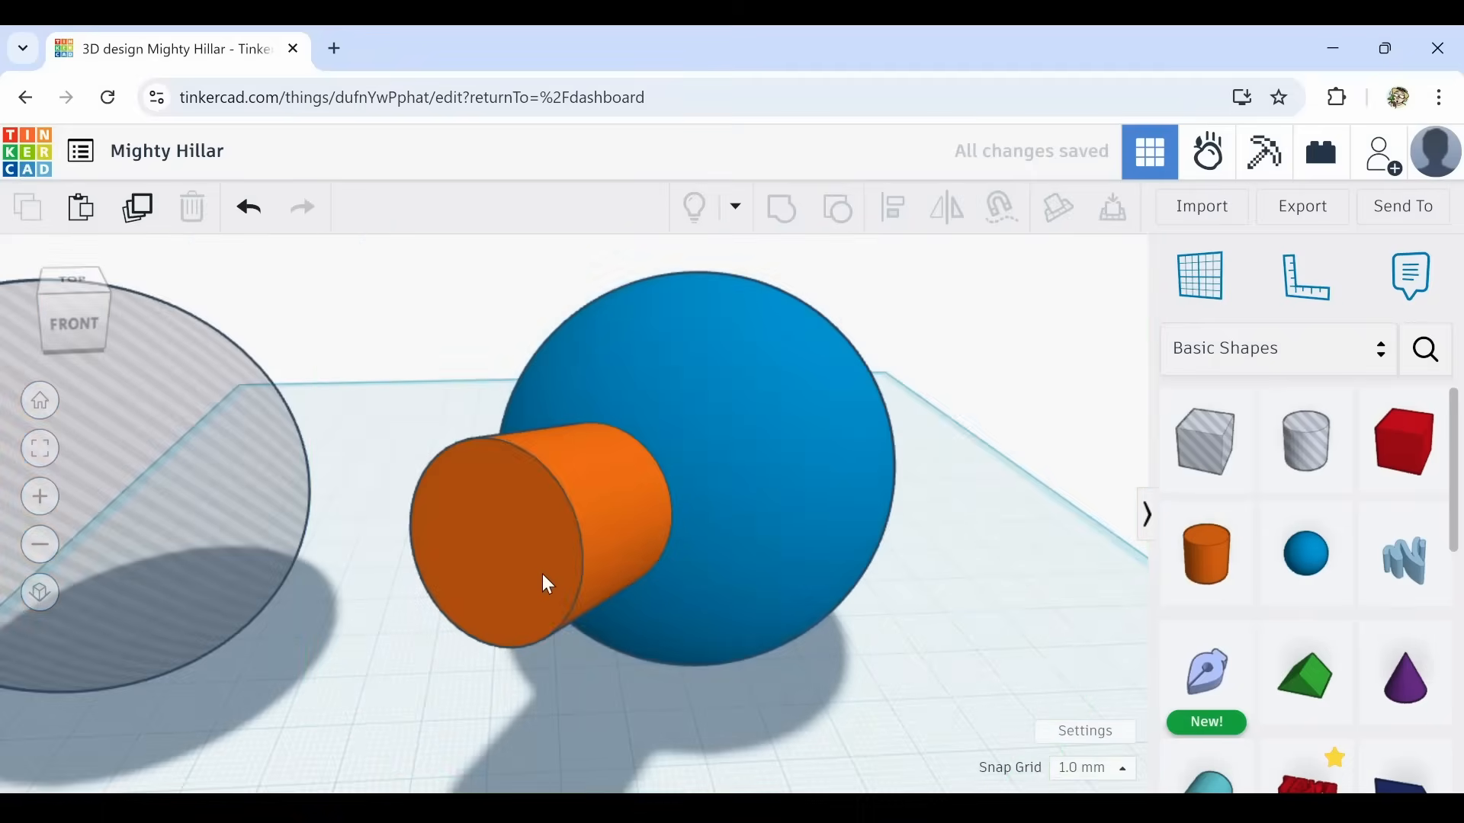
left_click_drag(542, 573, 591, 558)
key("Up")
key("Up")
key("Up")
key("Up")
key("Up")
key("Up")
key("Up")
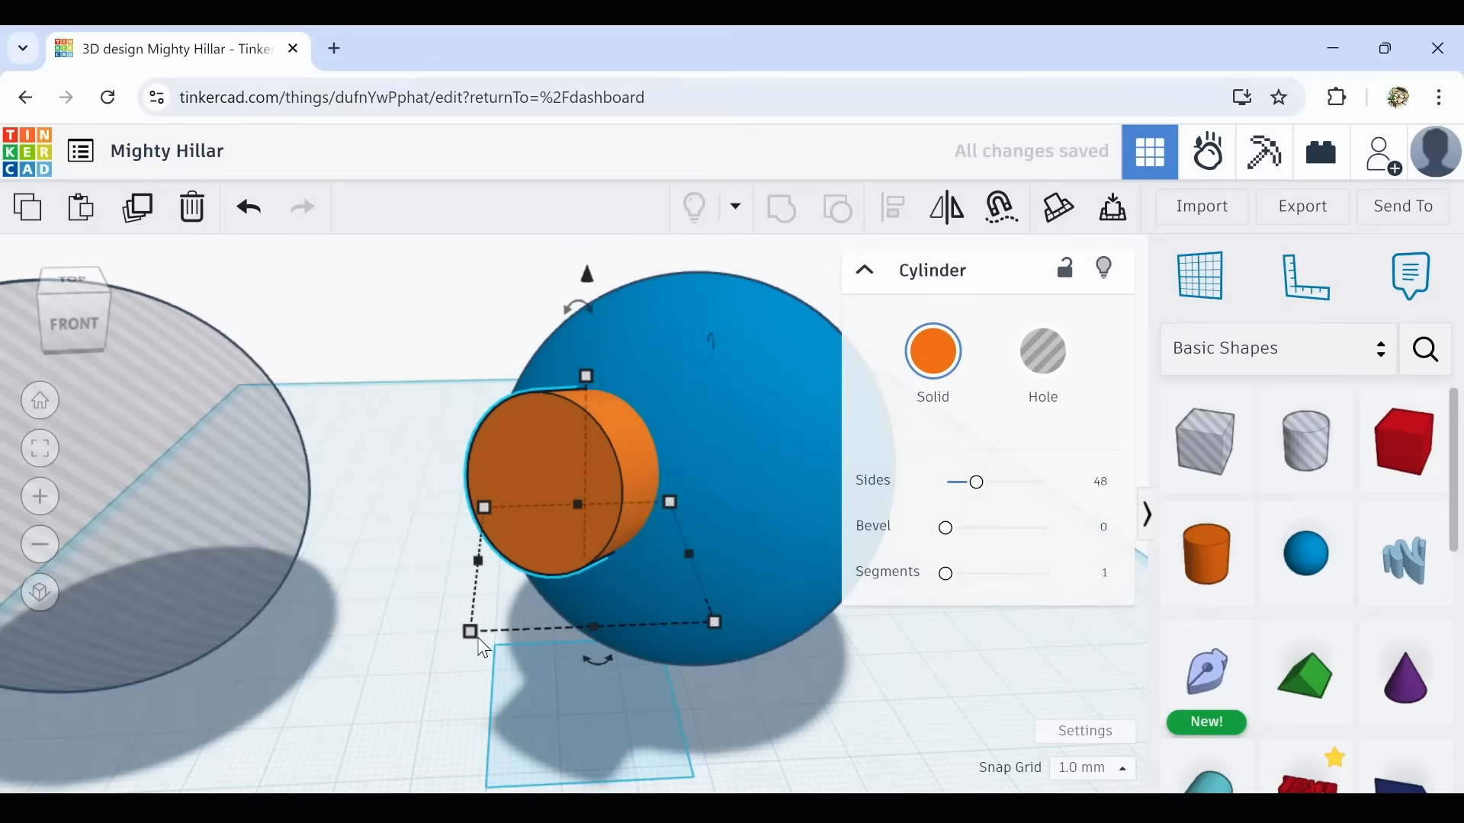
right_click_drag(436, 657, 351, 573)
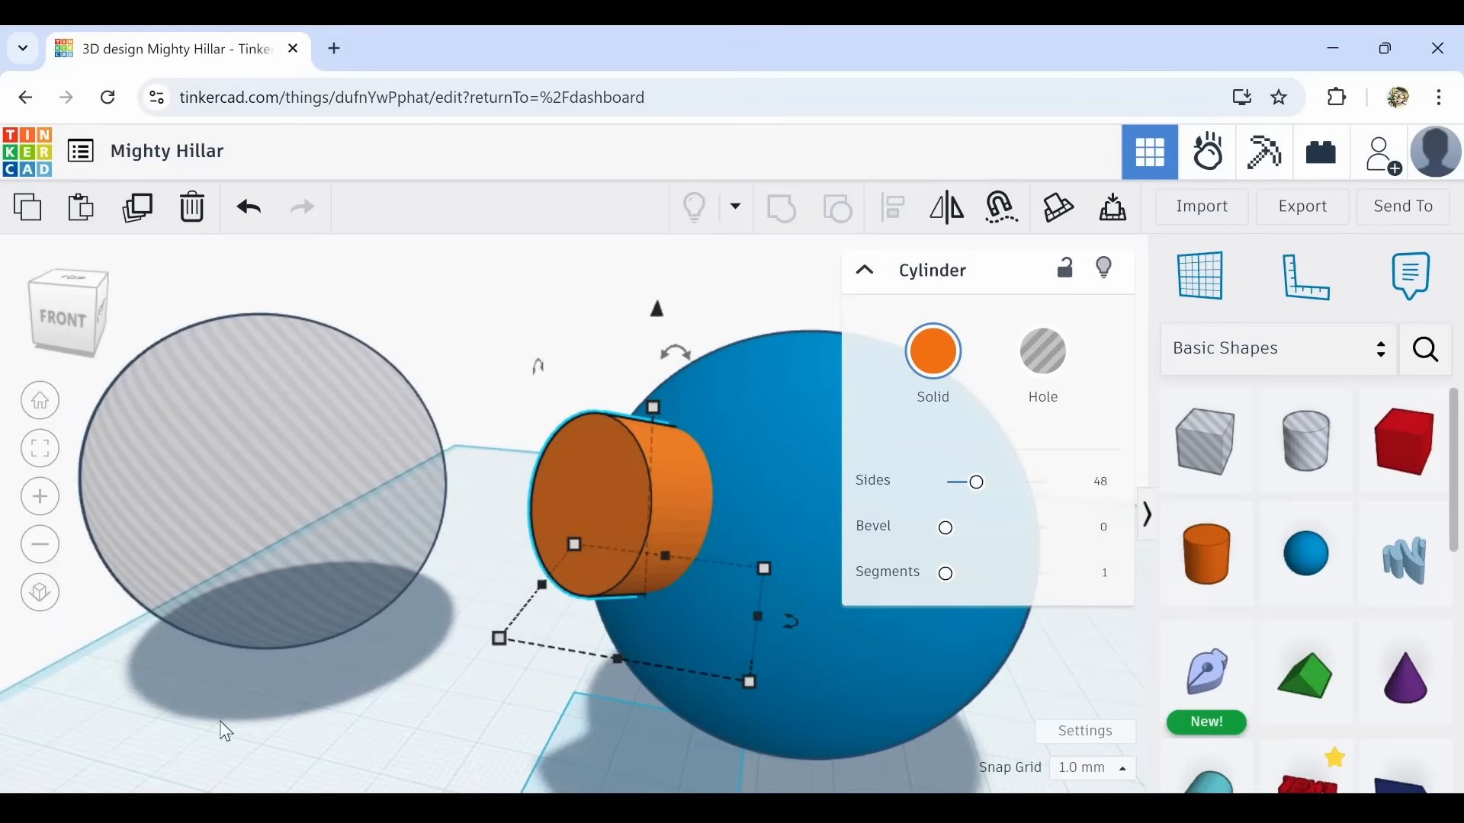
right_click_drag(226, 728, 307, 724)
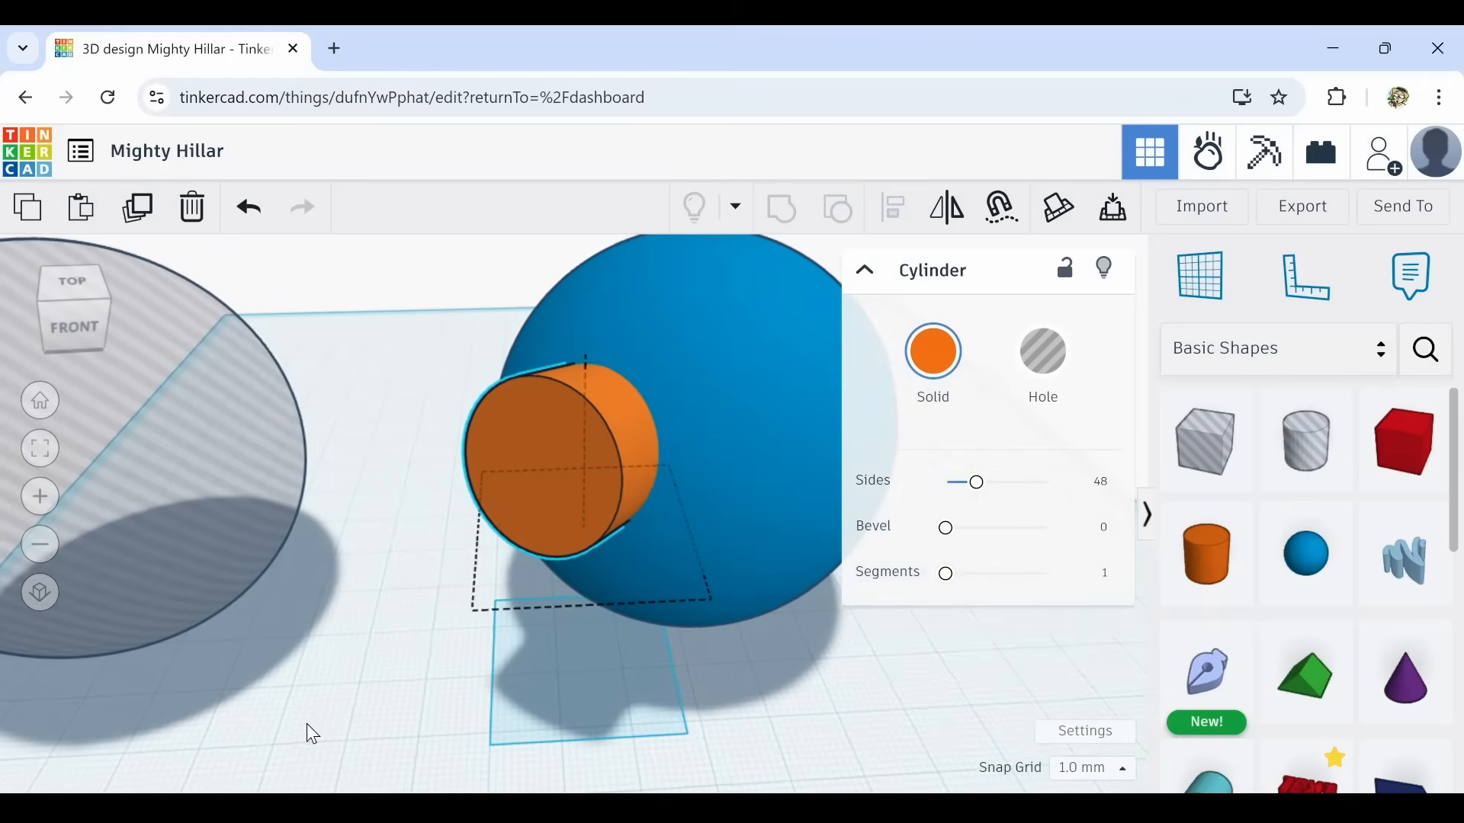
middle_click_drag(281, 709, 415, 701)
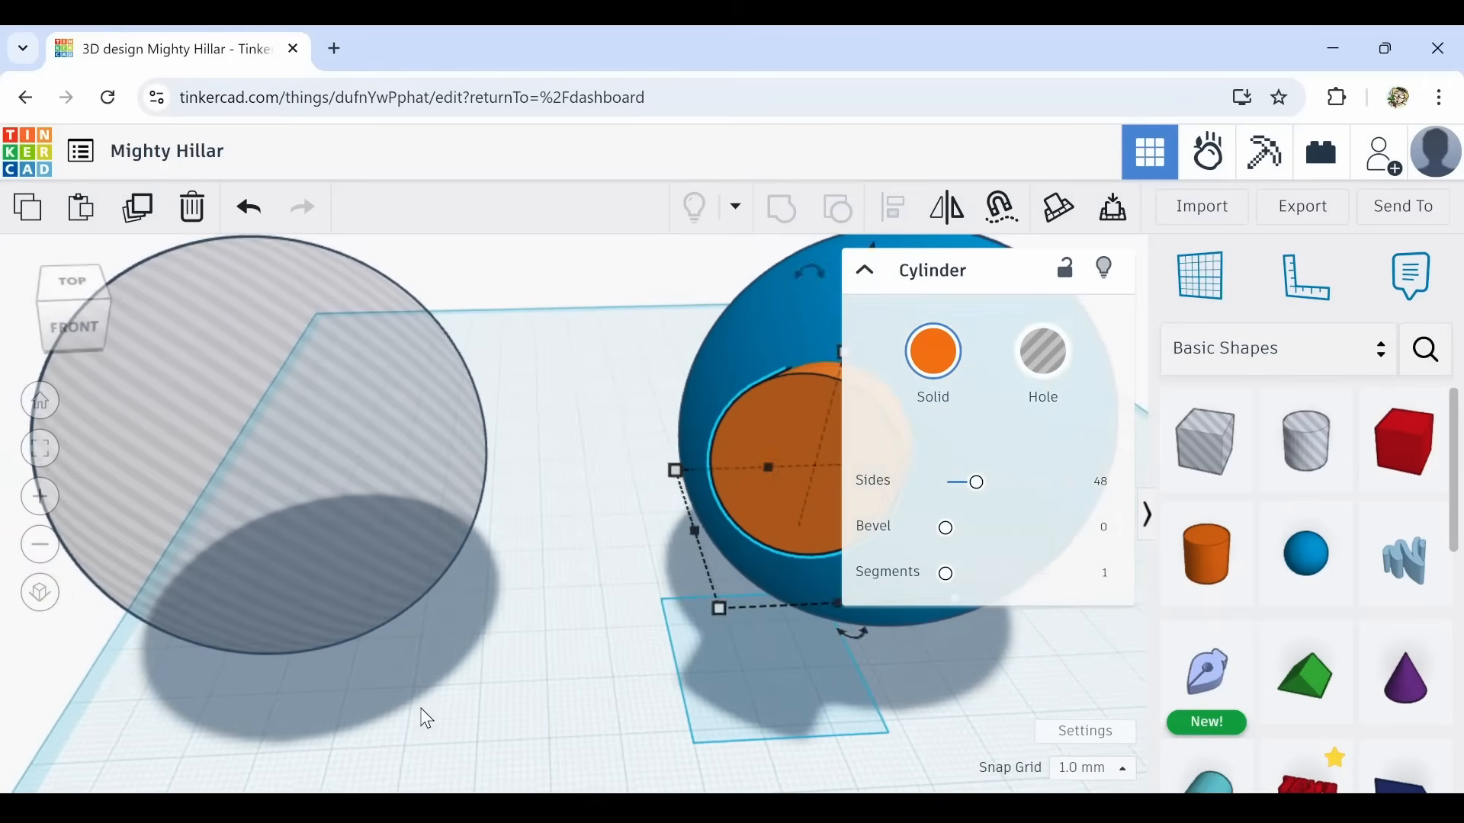
scroll(458, 686, "down", 3)
left_click(192, 208)
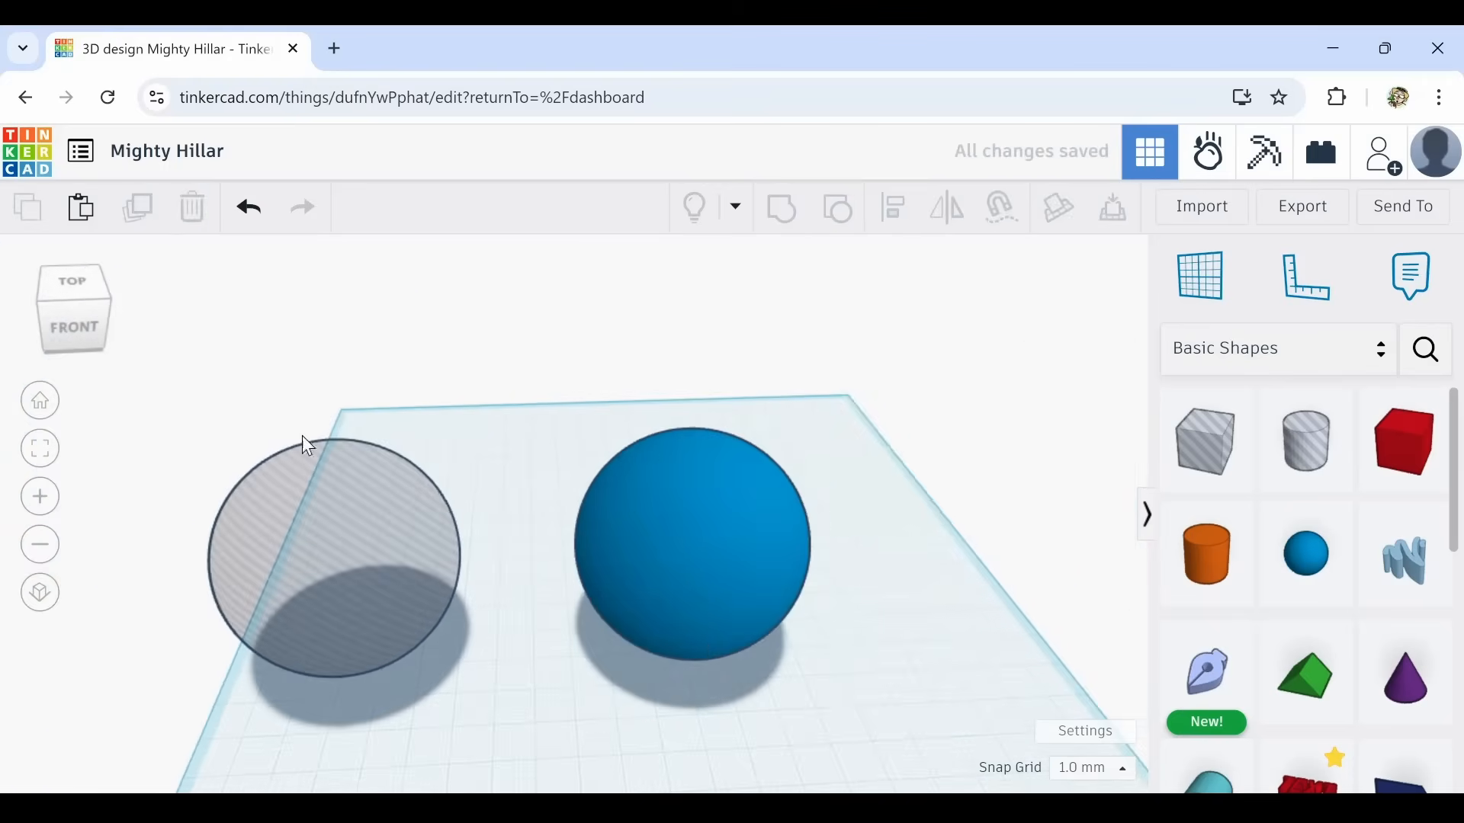
Duplicate the hole sphere in place and enlarge the copy proportionally around its centre to about 102 mm.
middle_click_drag(341, 610, 418, 488)
scroll(398, 418, "up", 3)
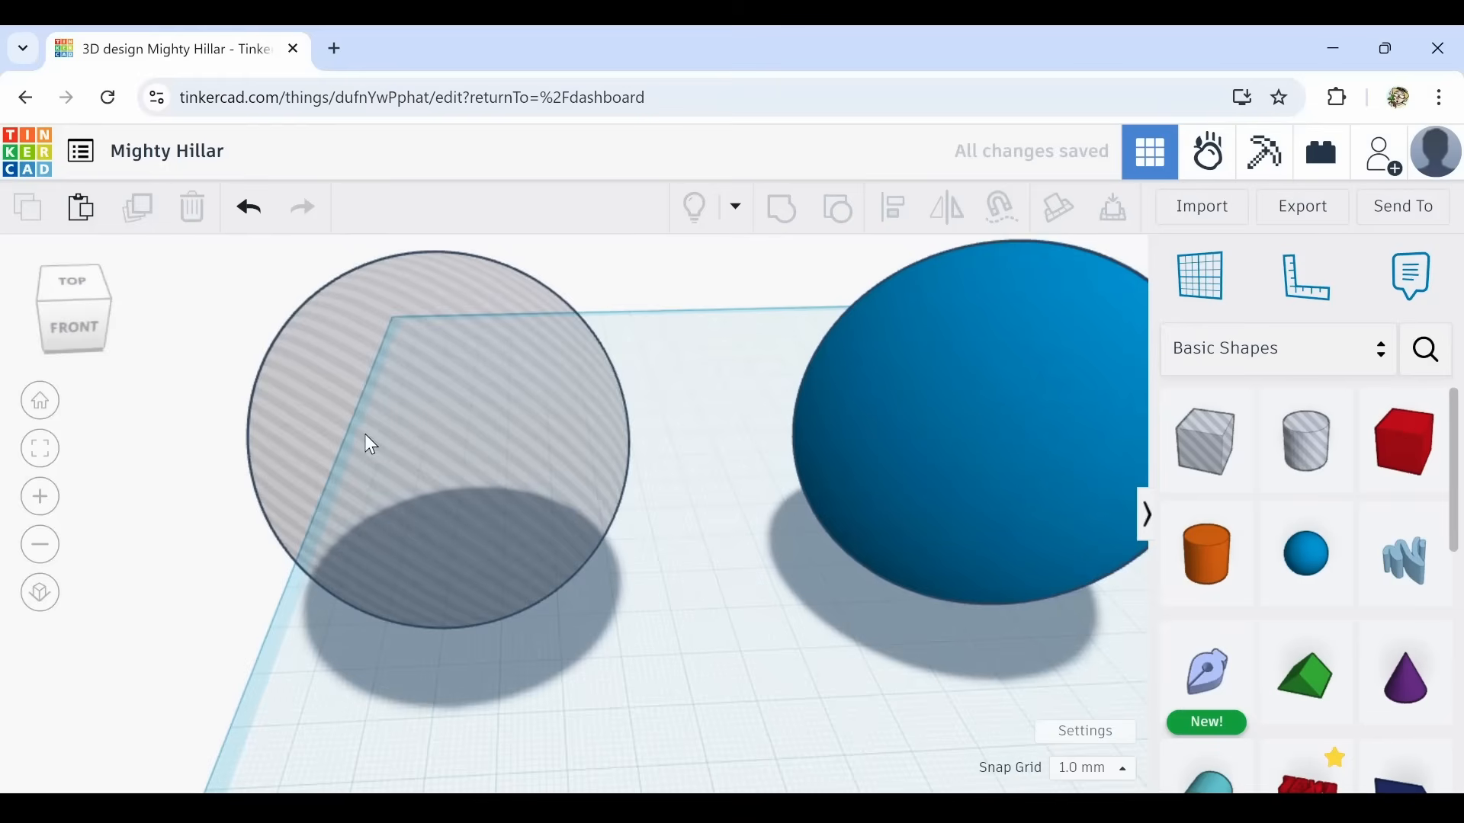
middle_click_drag(365, 434, 510, 483)
left_click(521, 476)
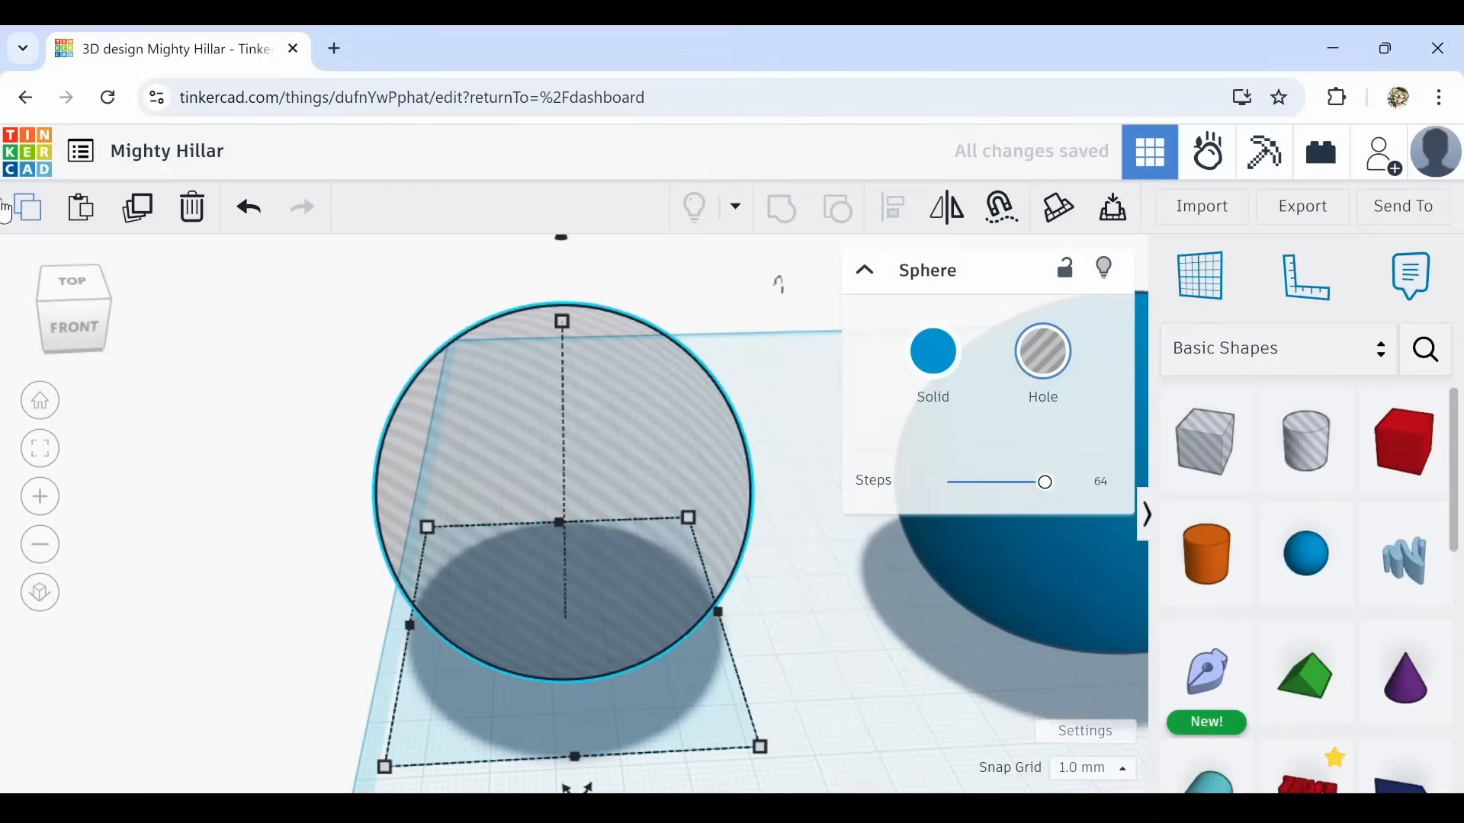
left_click(147, 222)
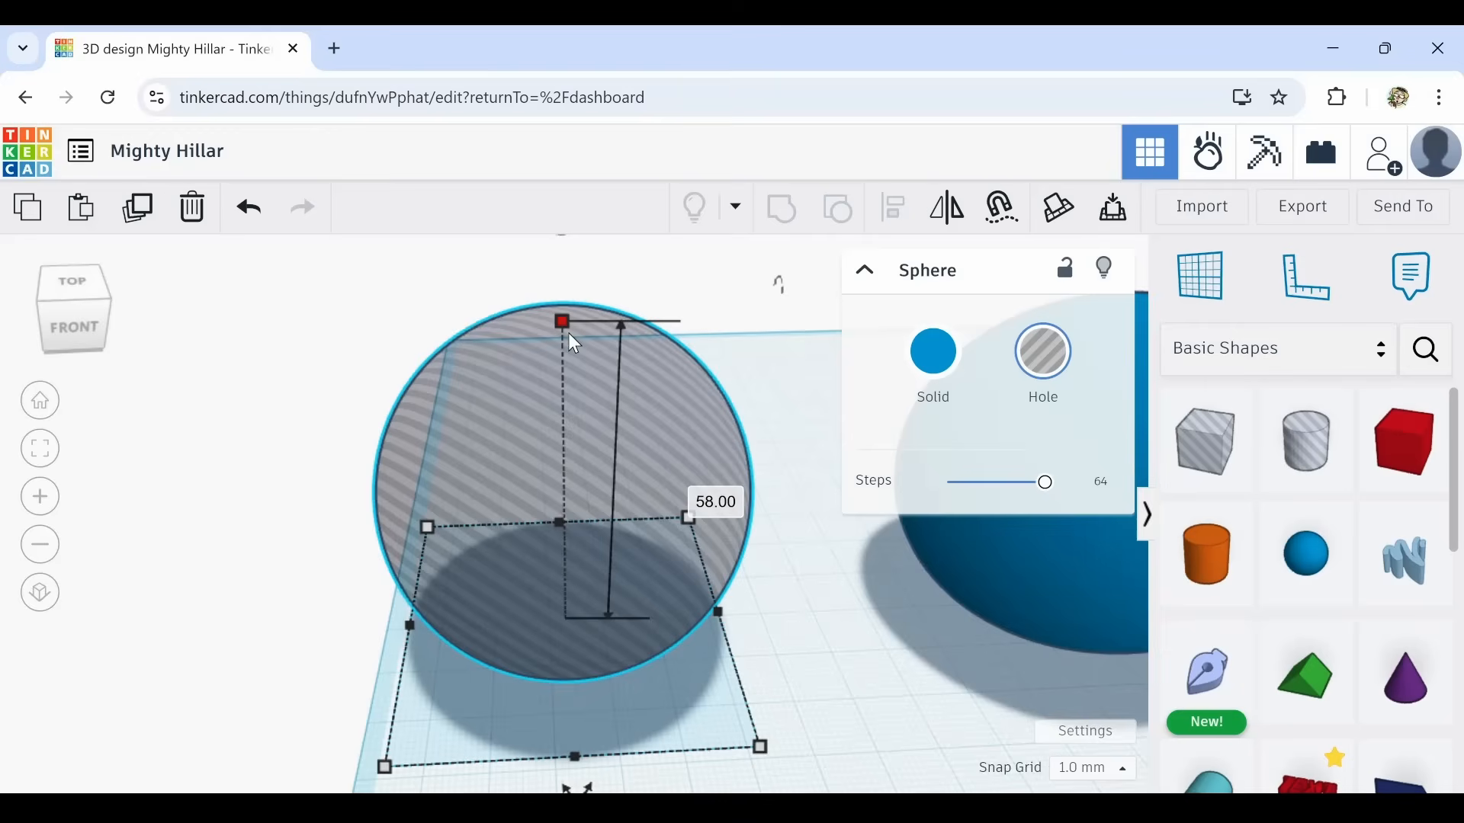
left_click_drag(565, 323, 638, 146)
scroll(681, 496, "down", 5)
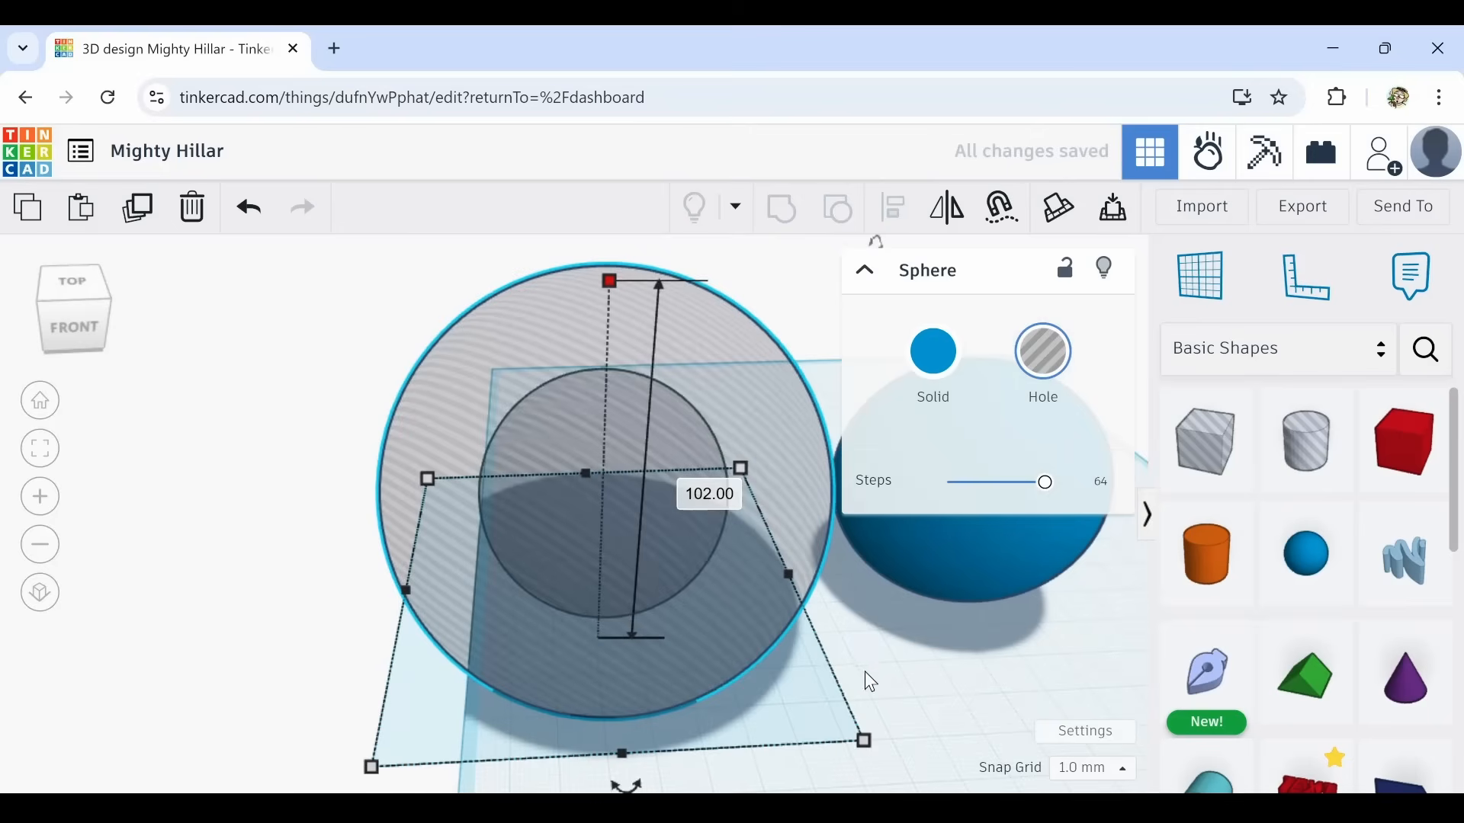
Change the enlarged outer sphere from a hole to a solid, then deselect it.
right_click_drag(862, 678, 792, 571)
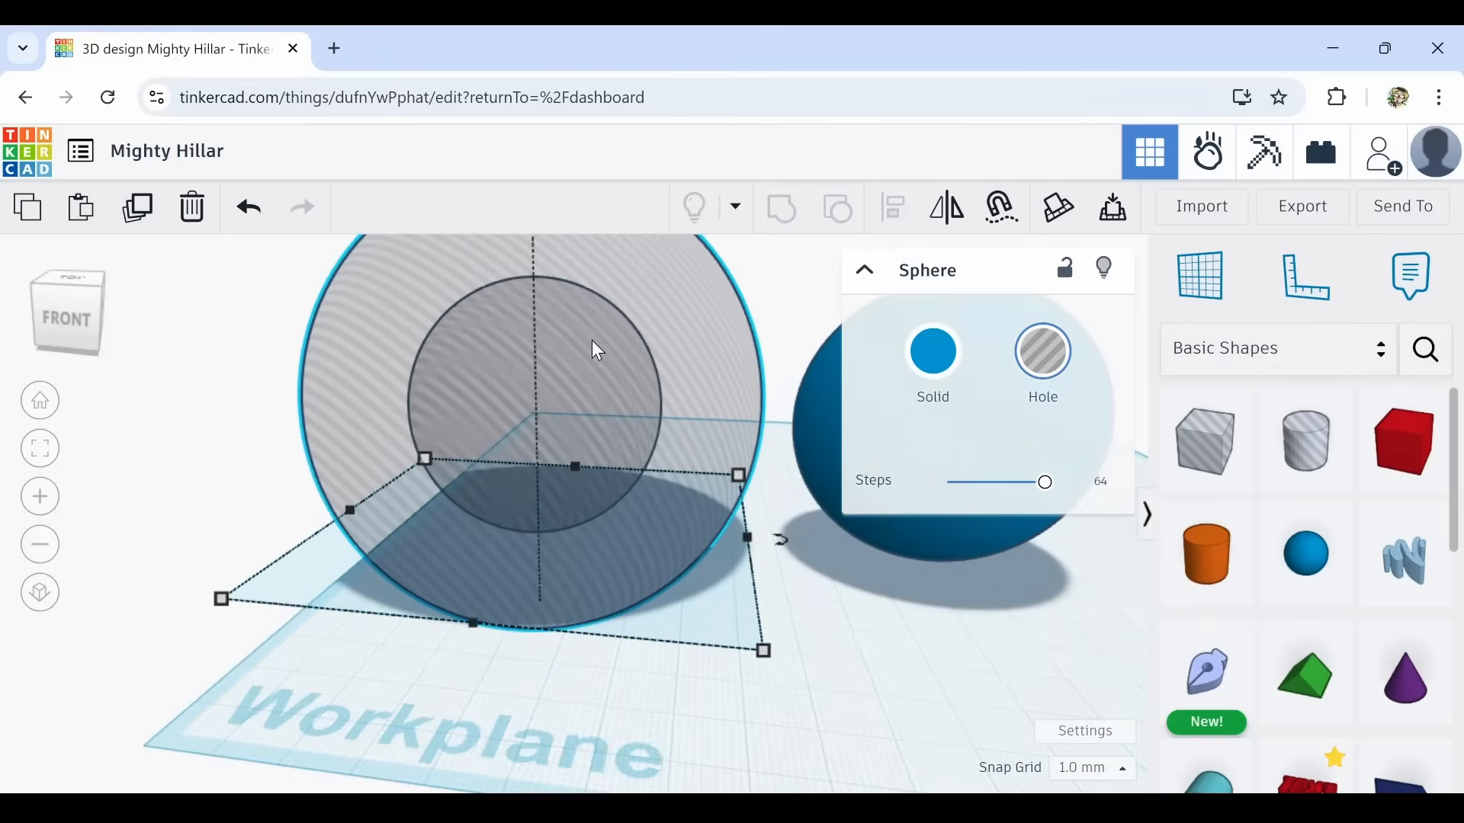
scroll(603, 352, "up", 3)
scroll(609, 359, "down", 3)
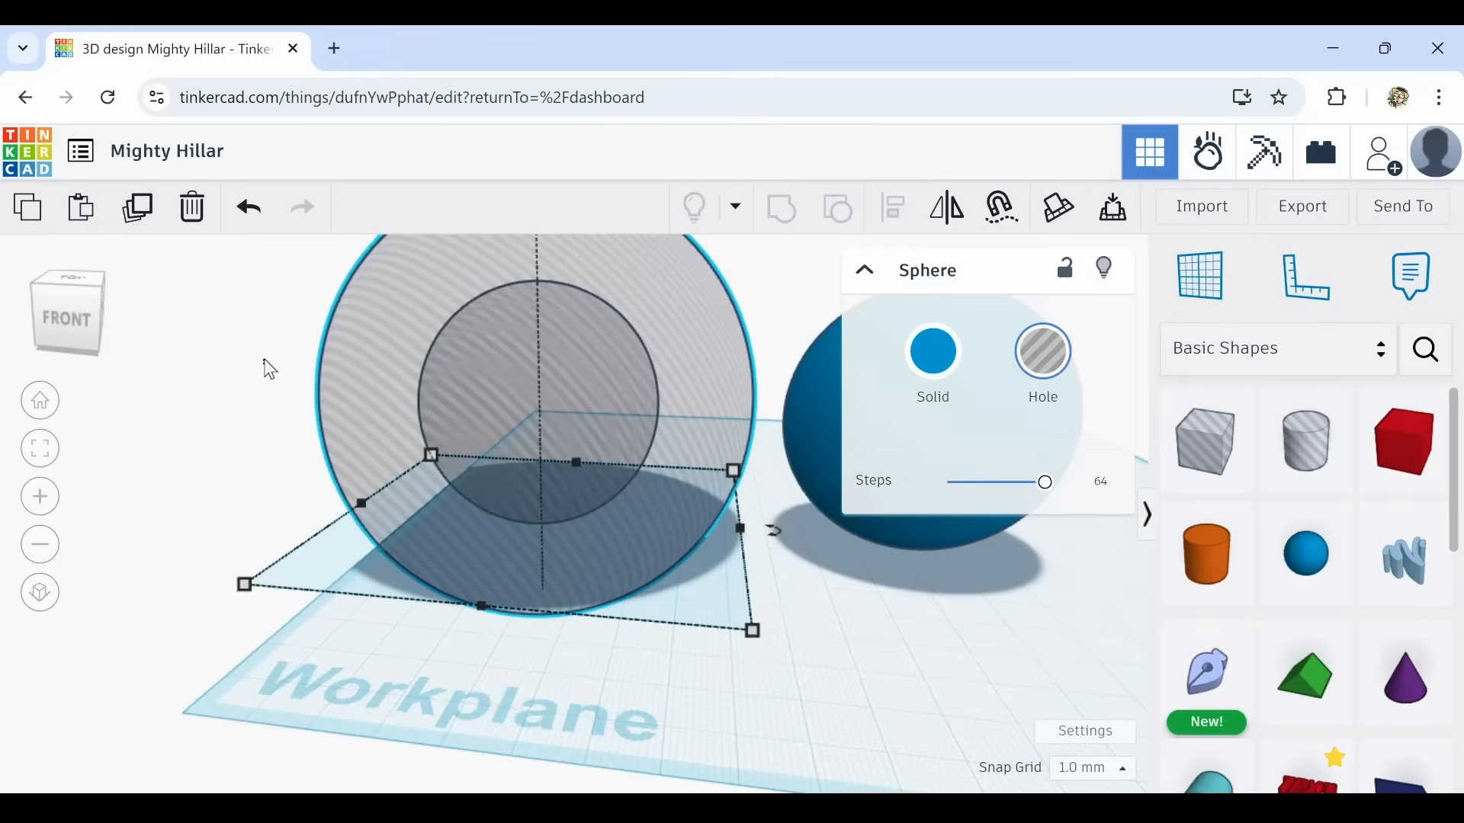
left_click(267, 366)
left_click(698, 344)
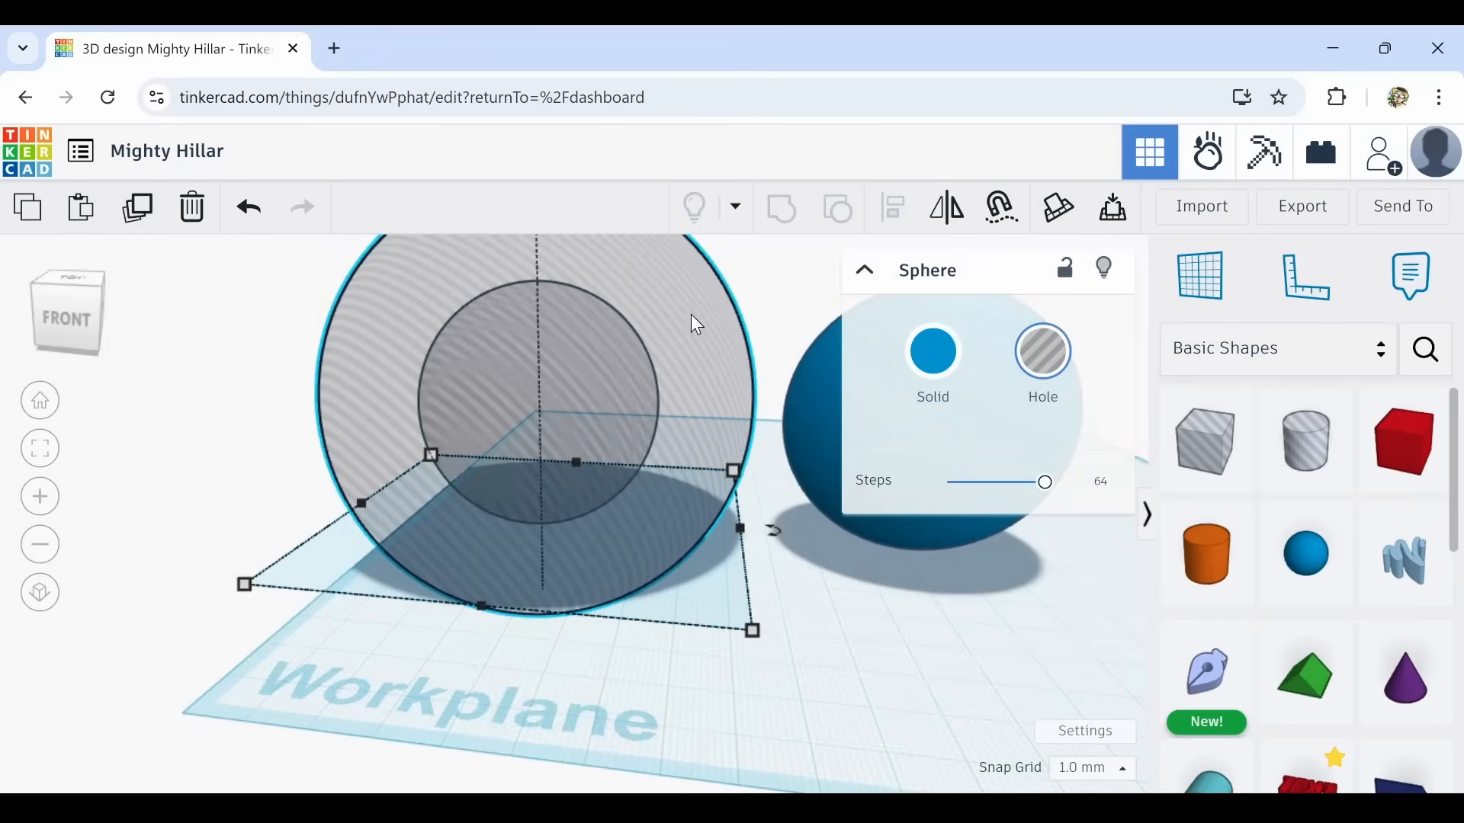
left_click(754, 284)
left_click(706, 302)
left_click(935, 355)
left_click(940, 357)
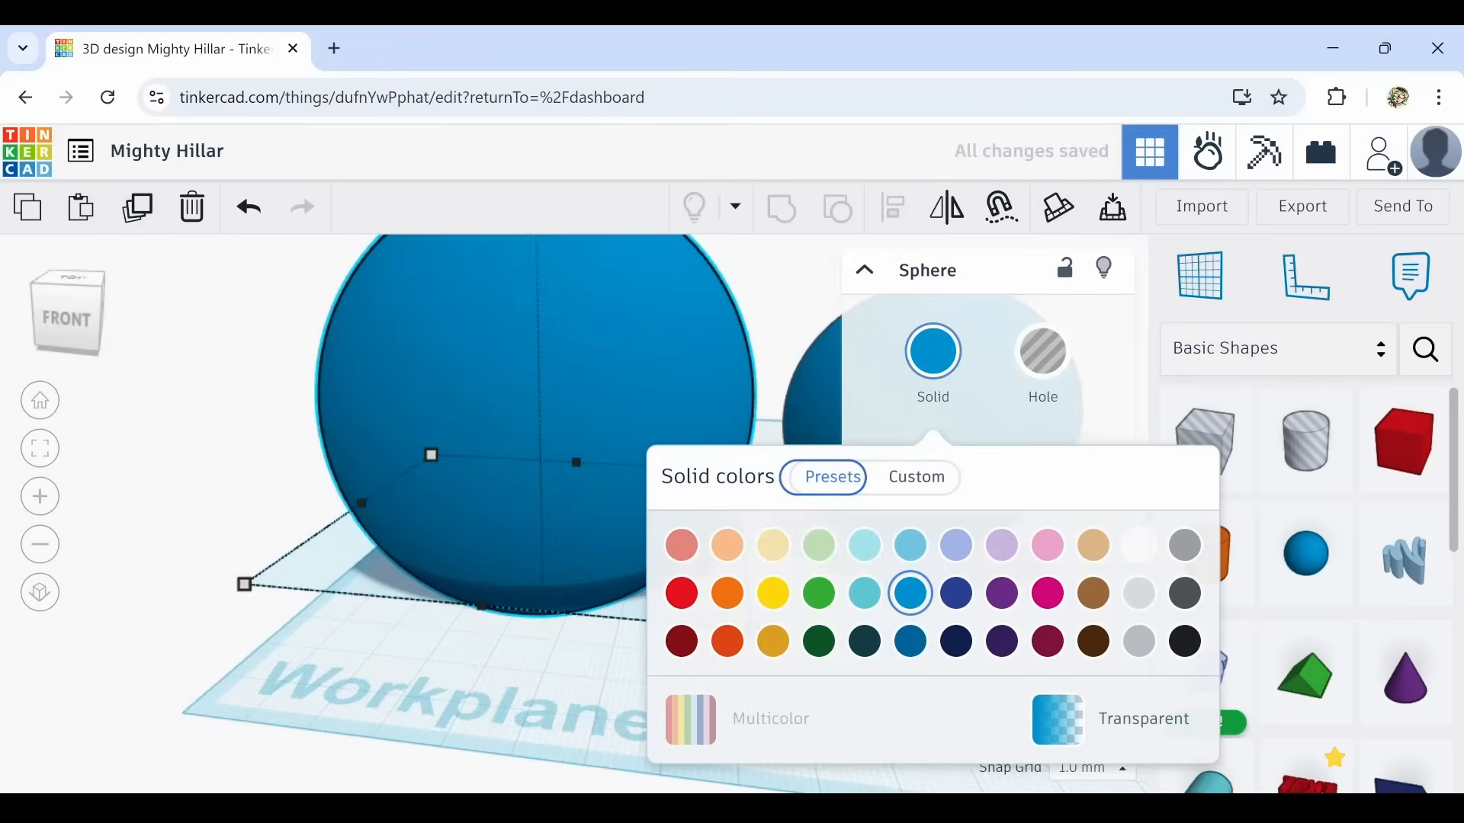
left_click(271, 313)
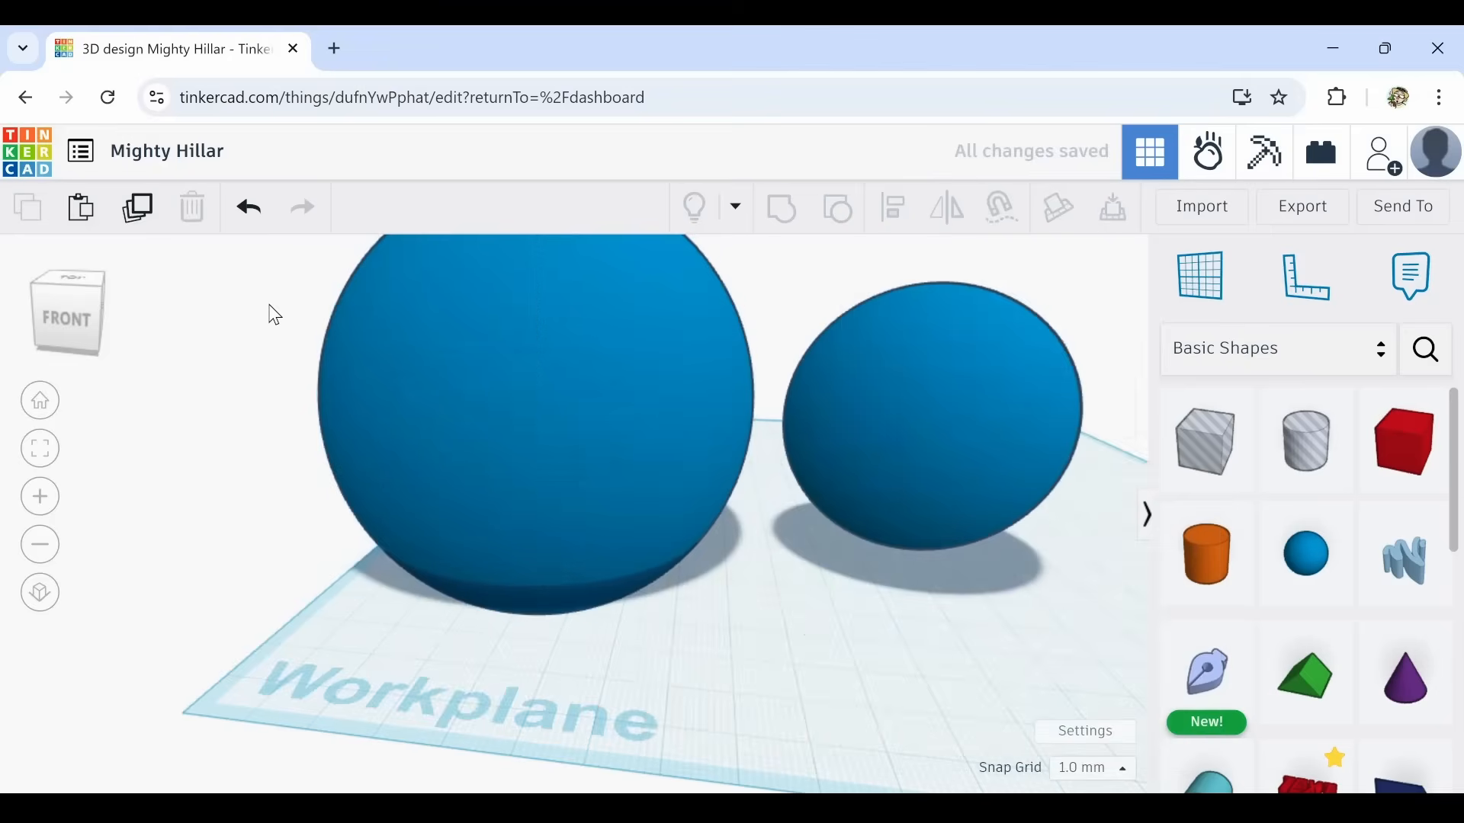
Group the large outer sphere with the hole sphere inside it to form one hollow sphere.
left_click_drag(269, 303, 732, 542)
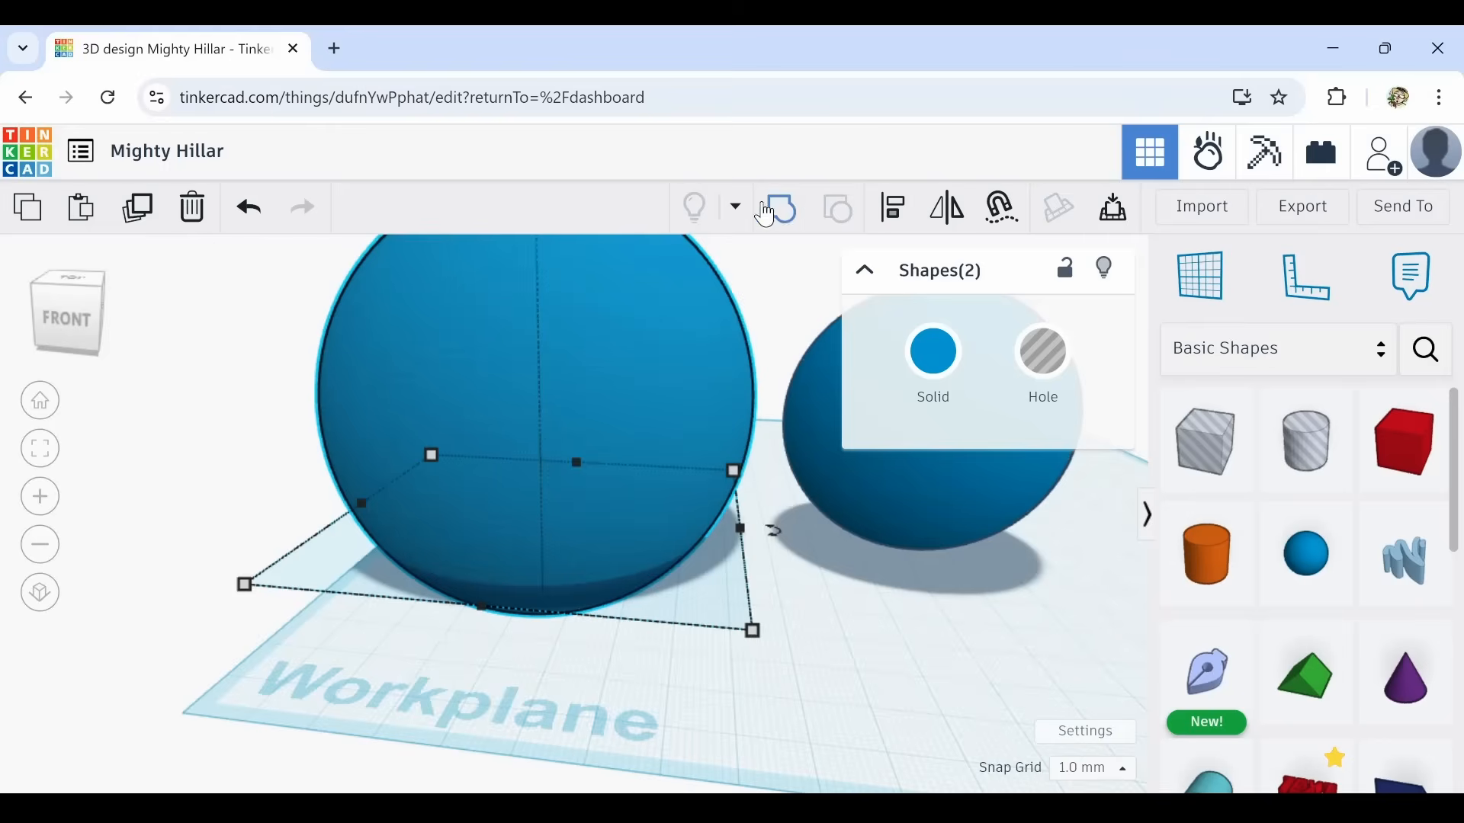
left_click(793, 215)
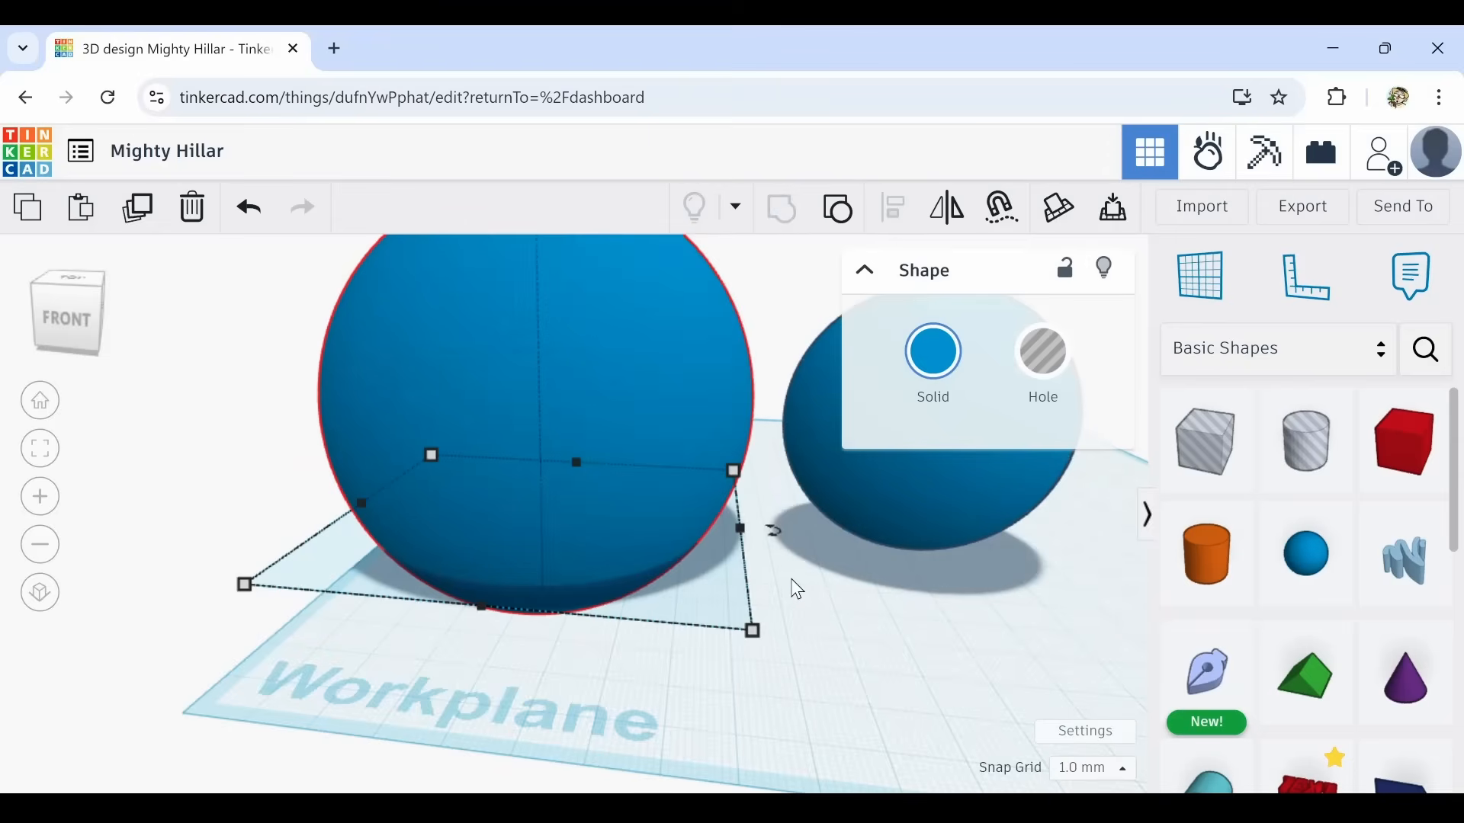
Make the hollow sphere transparent to examine its inner cavity, then return it to its opaque display.
key("f")
scroll(556, 547, "up", 3)
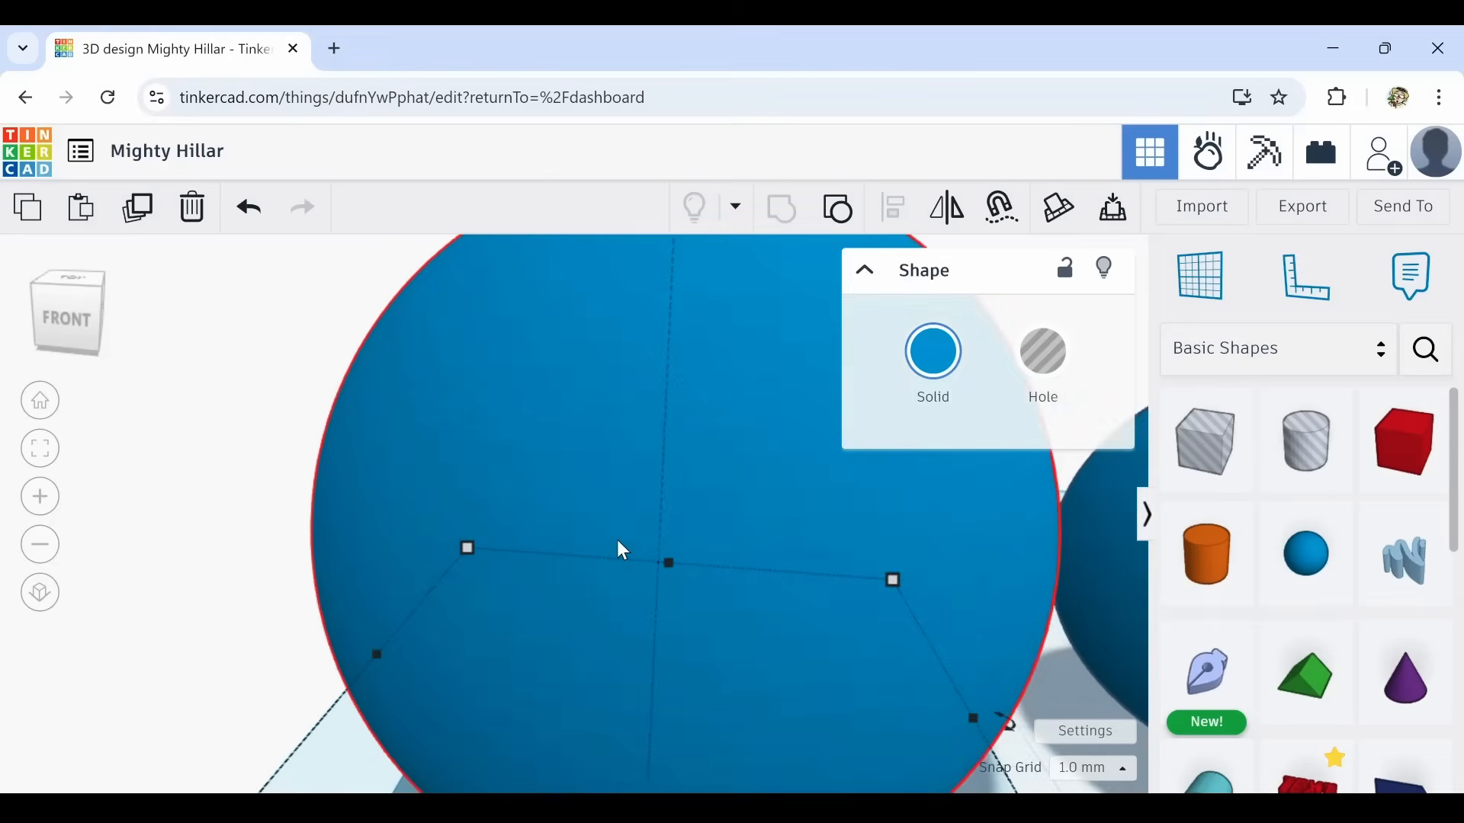
scroll(616, 539, "down", 2)
middle_click_drag(713, 539, 606, 546)
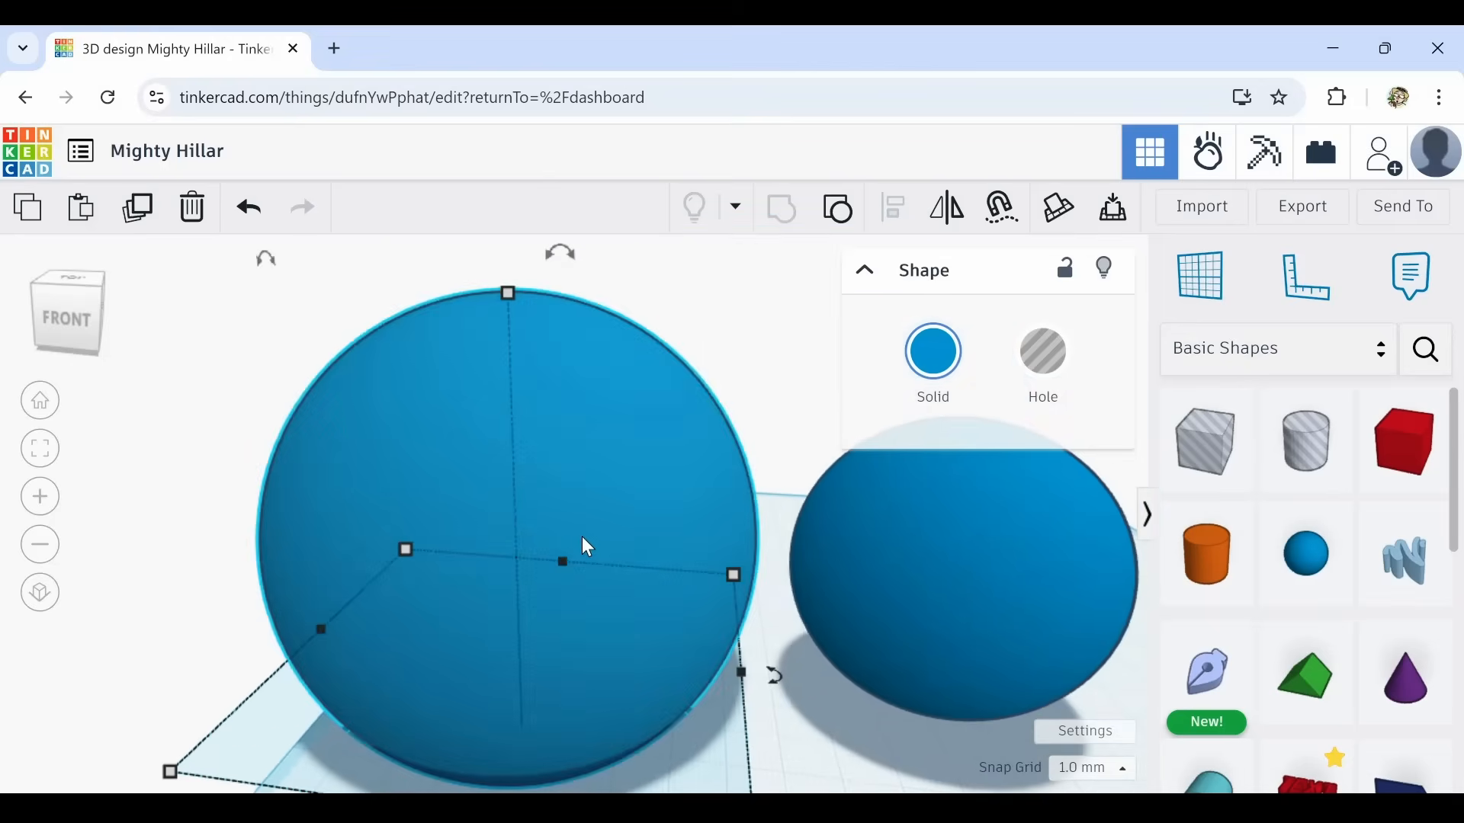
key("t")
mouse_move(582, 536)
right_mouse_down()
mouse_move(509, 465)
mouse_move(560, 532)
mouse_move(641, 588)
mouse_move(610, 605)
mouse_move(562, 559)
mouse_move(564, 500)
mouse_move(593, 544)
right_mouse_up()
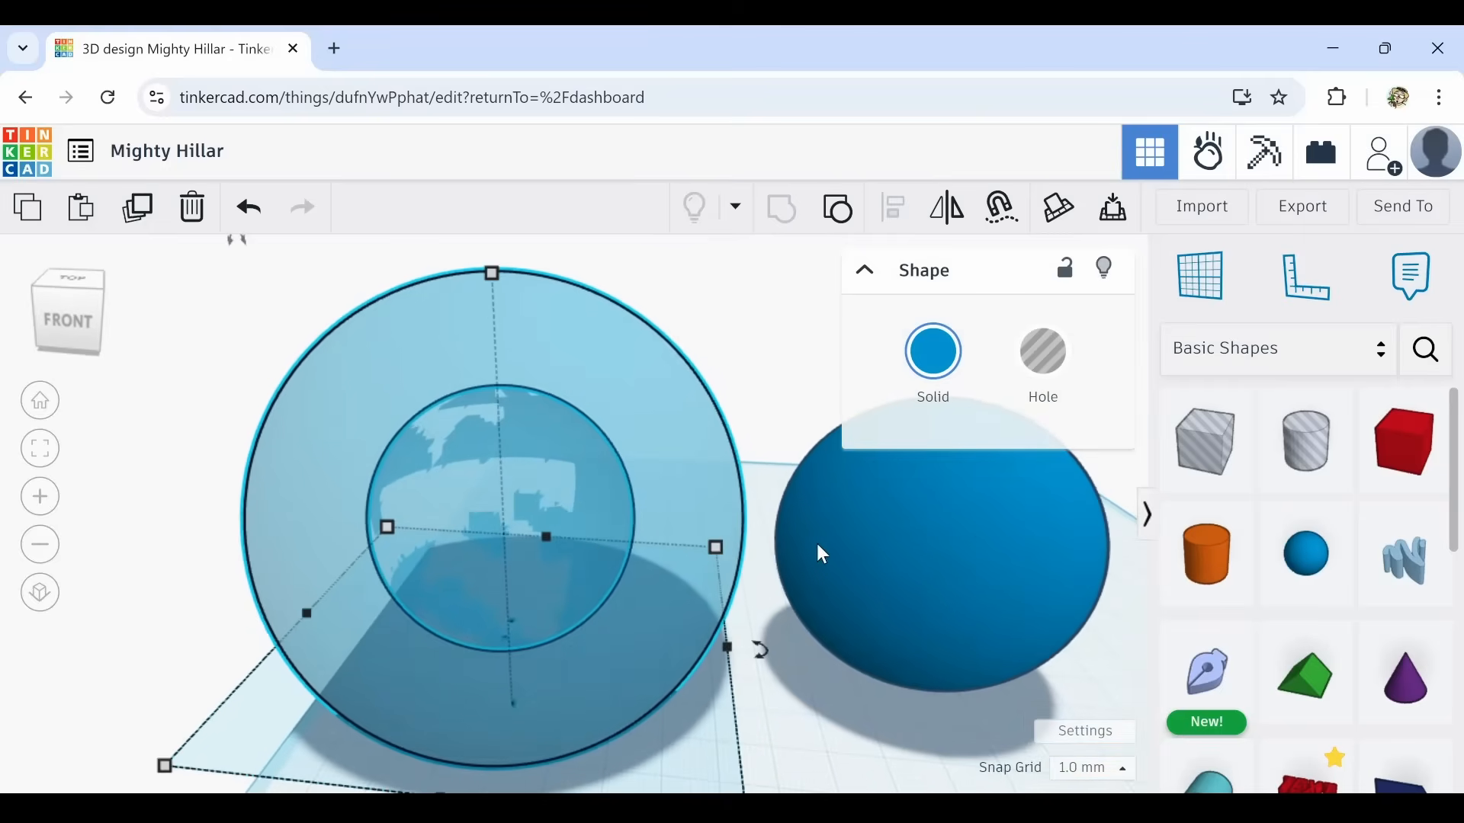
key("t")
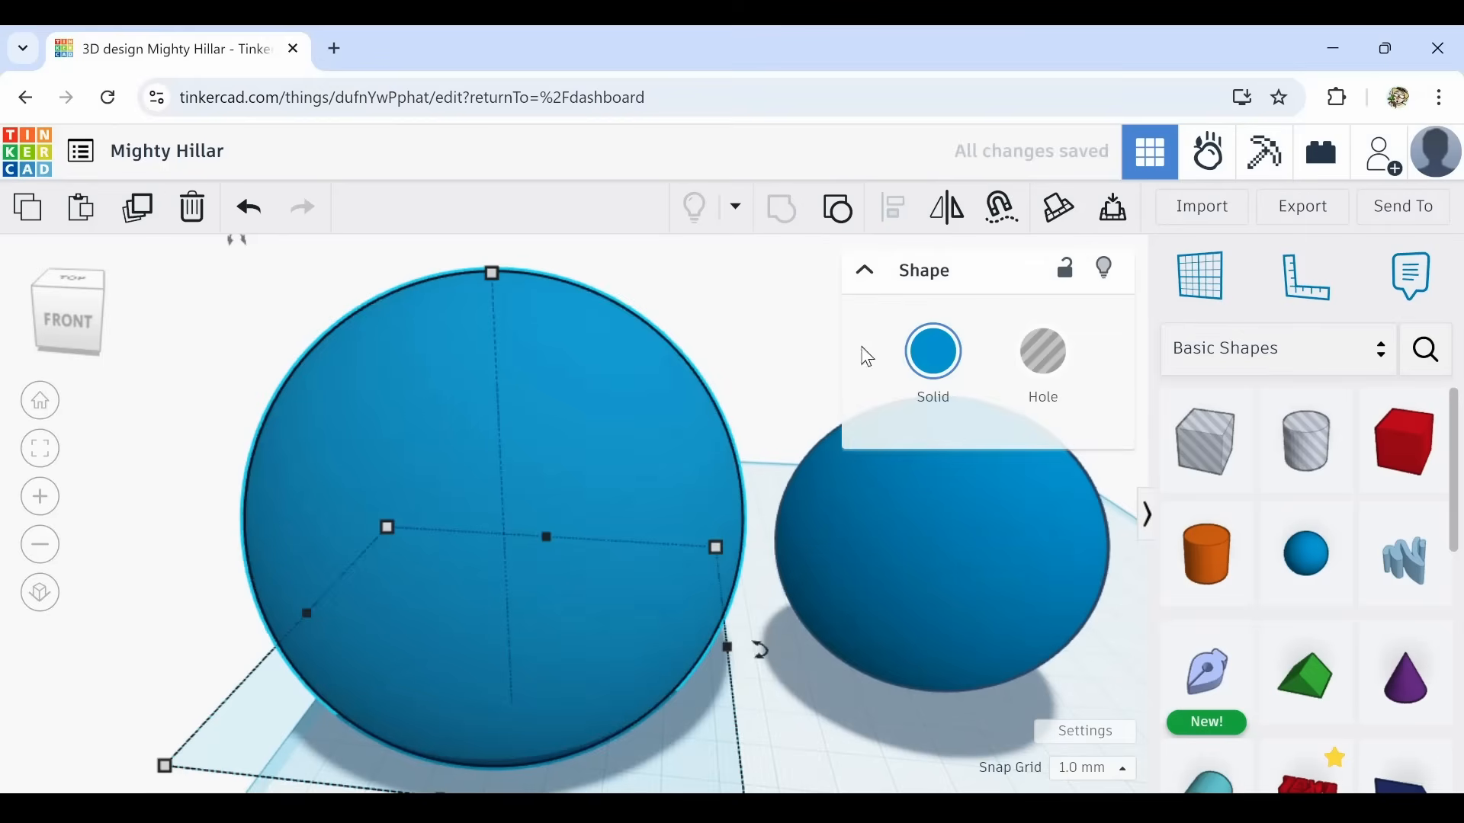
Turn the hollow sphere into a hole and move it and the separate solid sphere further apart on the workplane.
left_click(1048, 364)
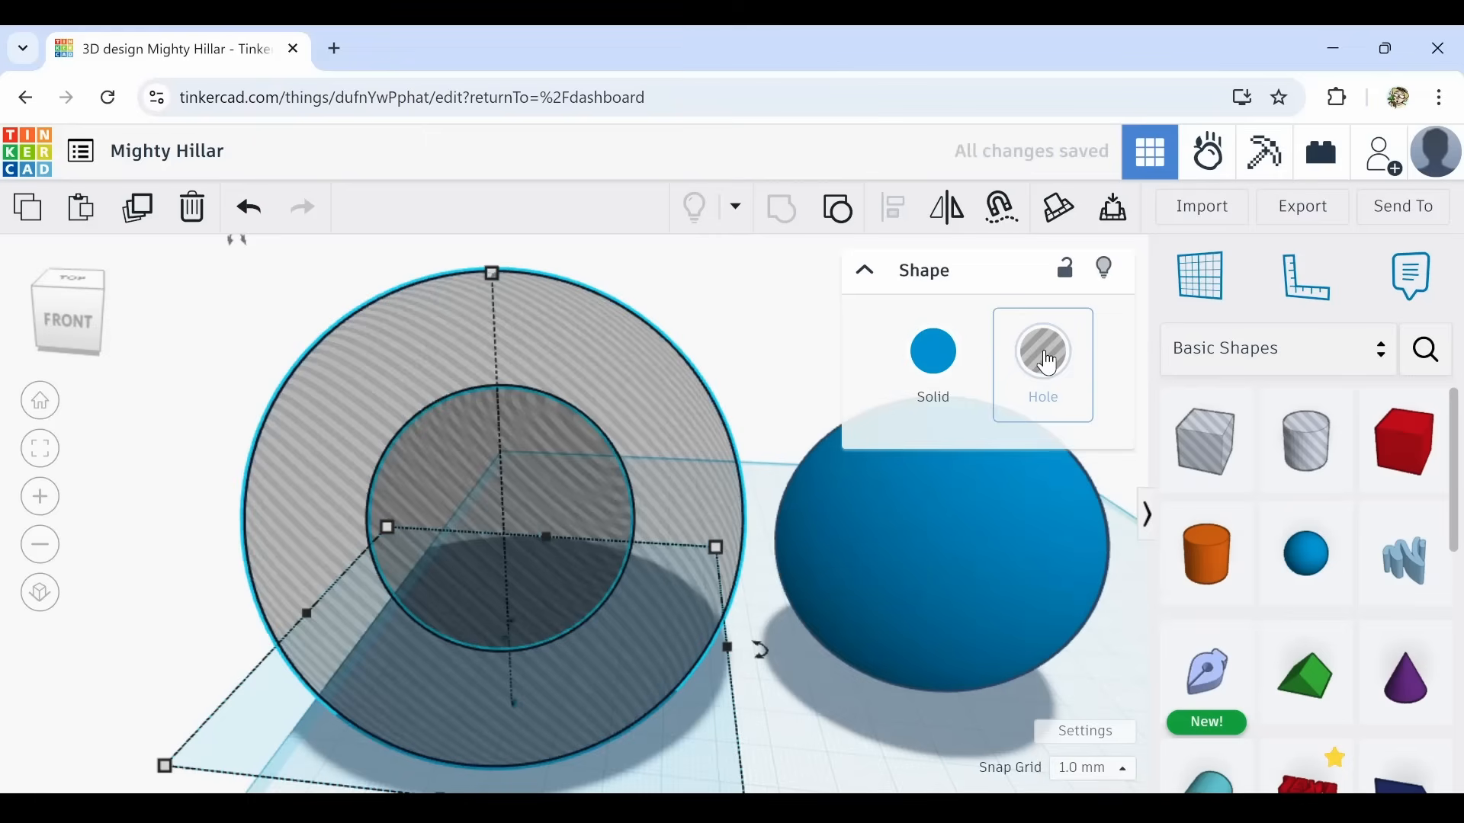
mouse_move(683, 688)
right_mouse_down()
mouse_move(637, 627)
mouse_move(660, 677)
right_mouse_up()
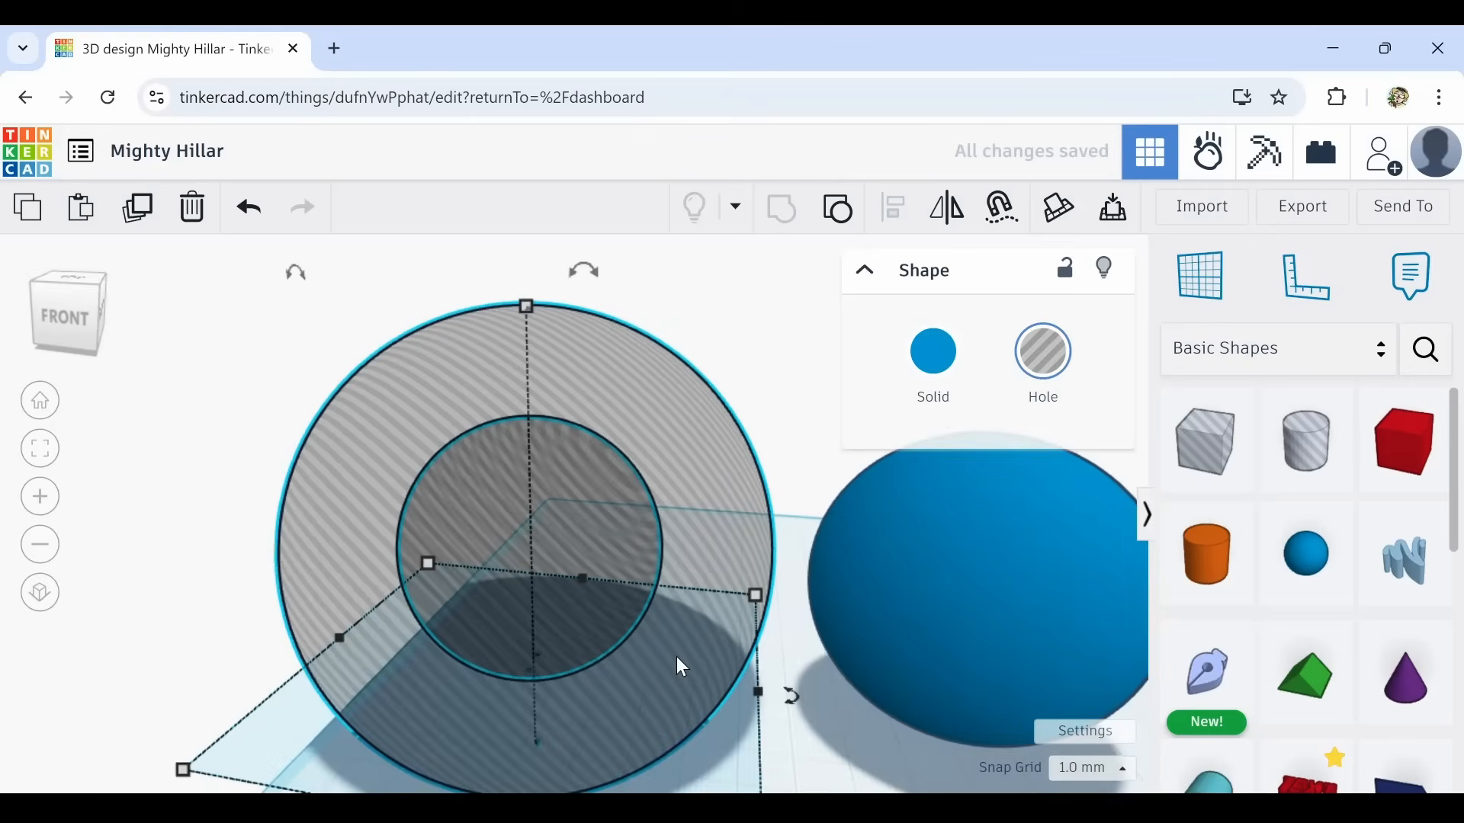
left_click_drag(631, 666, 577, 606)
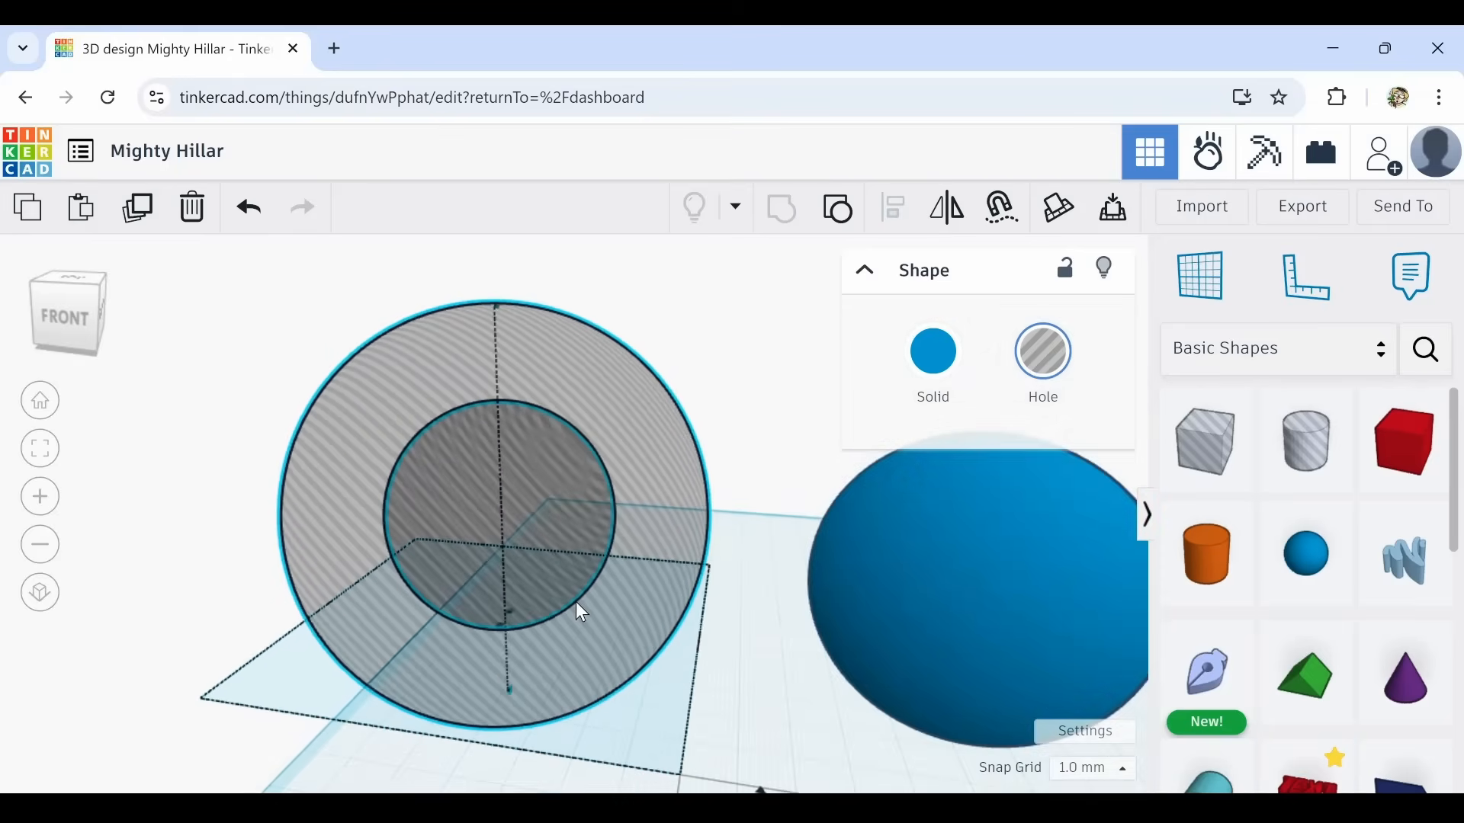
middle_click_drag(770, 686, 438, 589)
left_click_drag(581, 492, 725, 536)
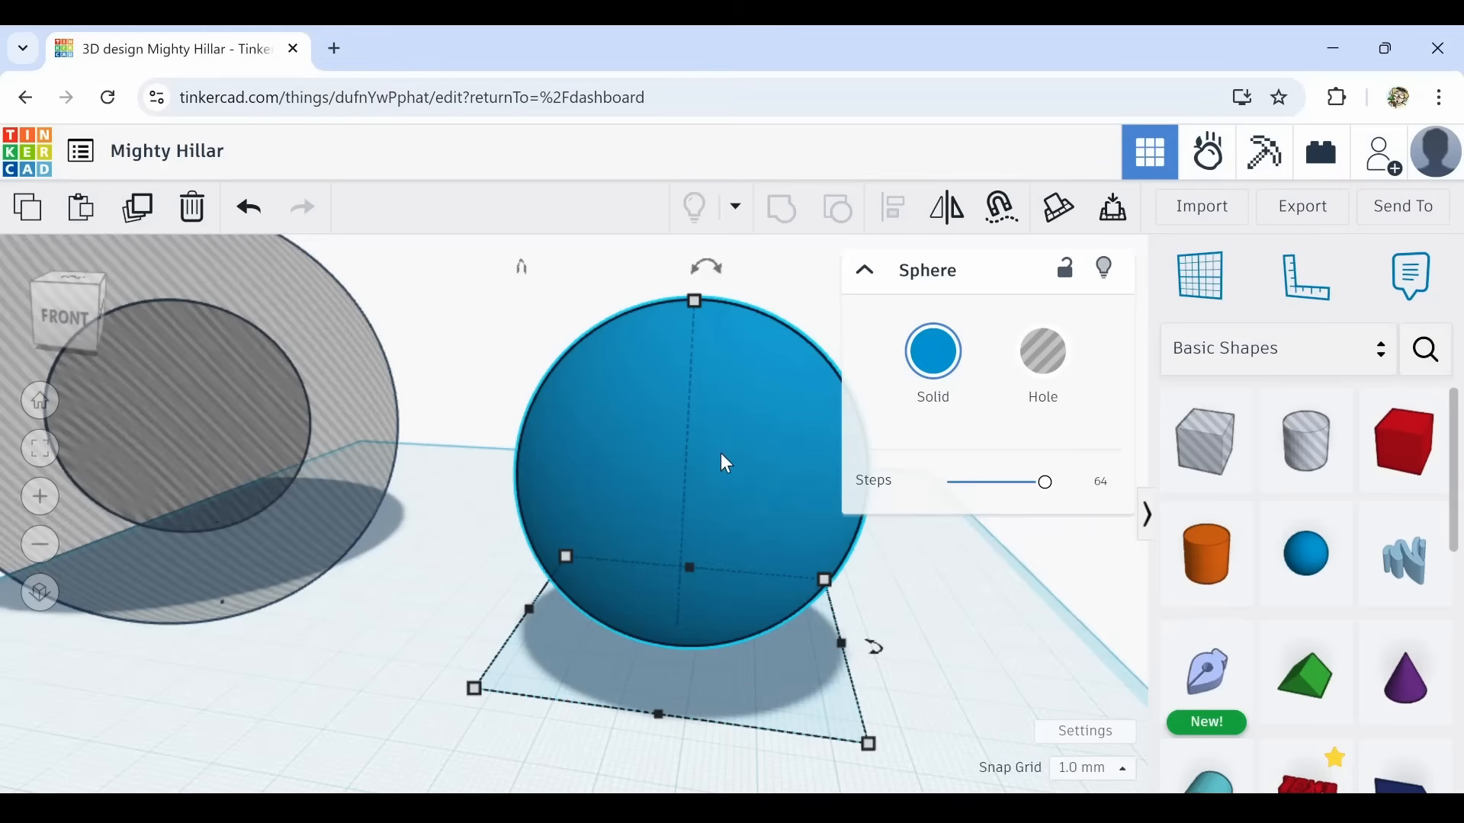
Place a Text shape on the workplane in front of the solid sphere and shrink it around its centre.
scroll(1322, 641, "down", 3)
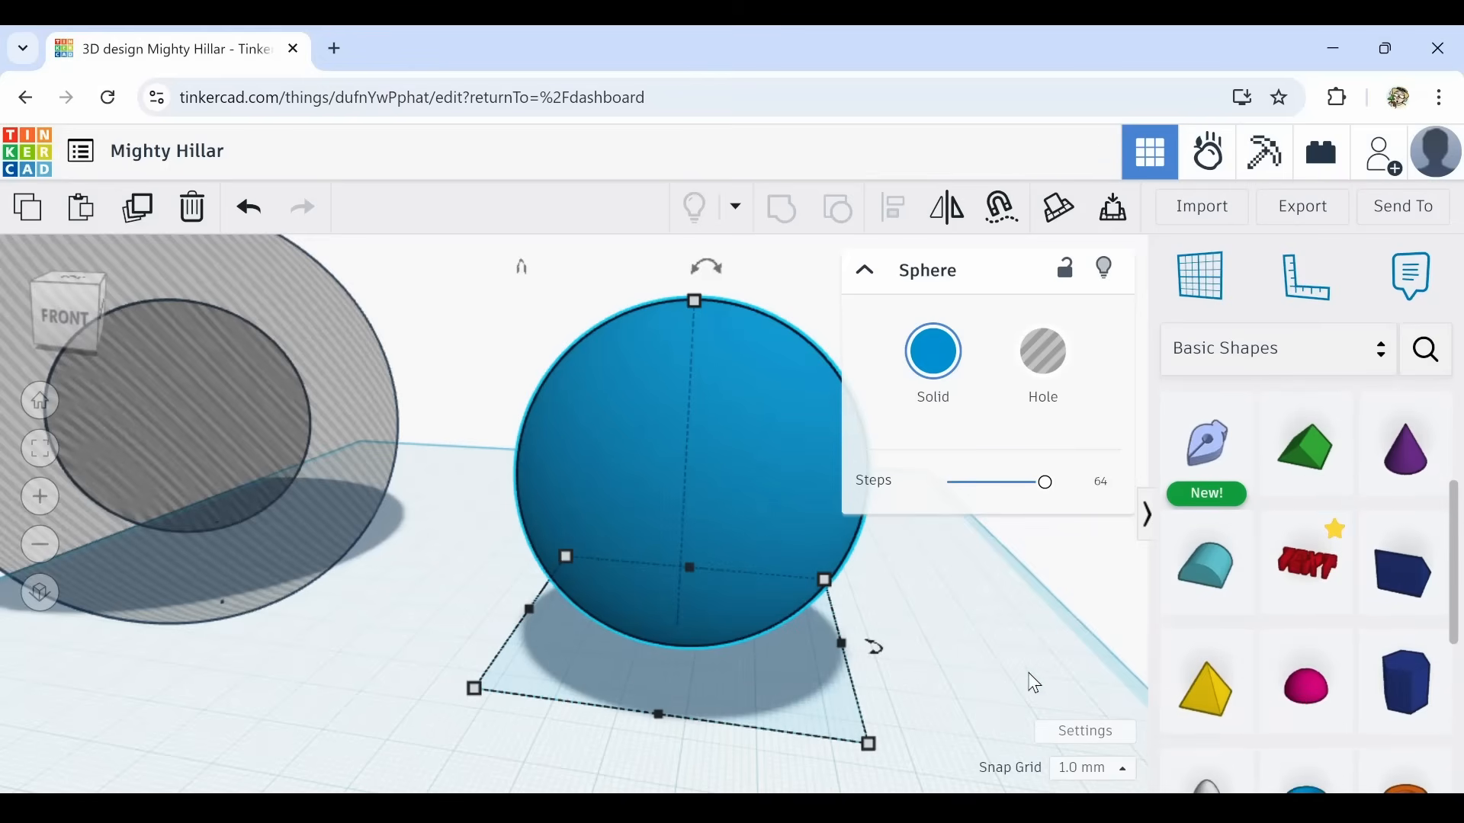
middle_click_drag(1034, 684, 999, 598)
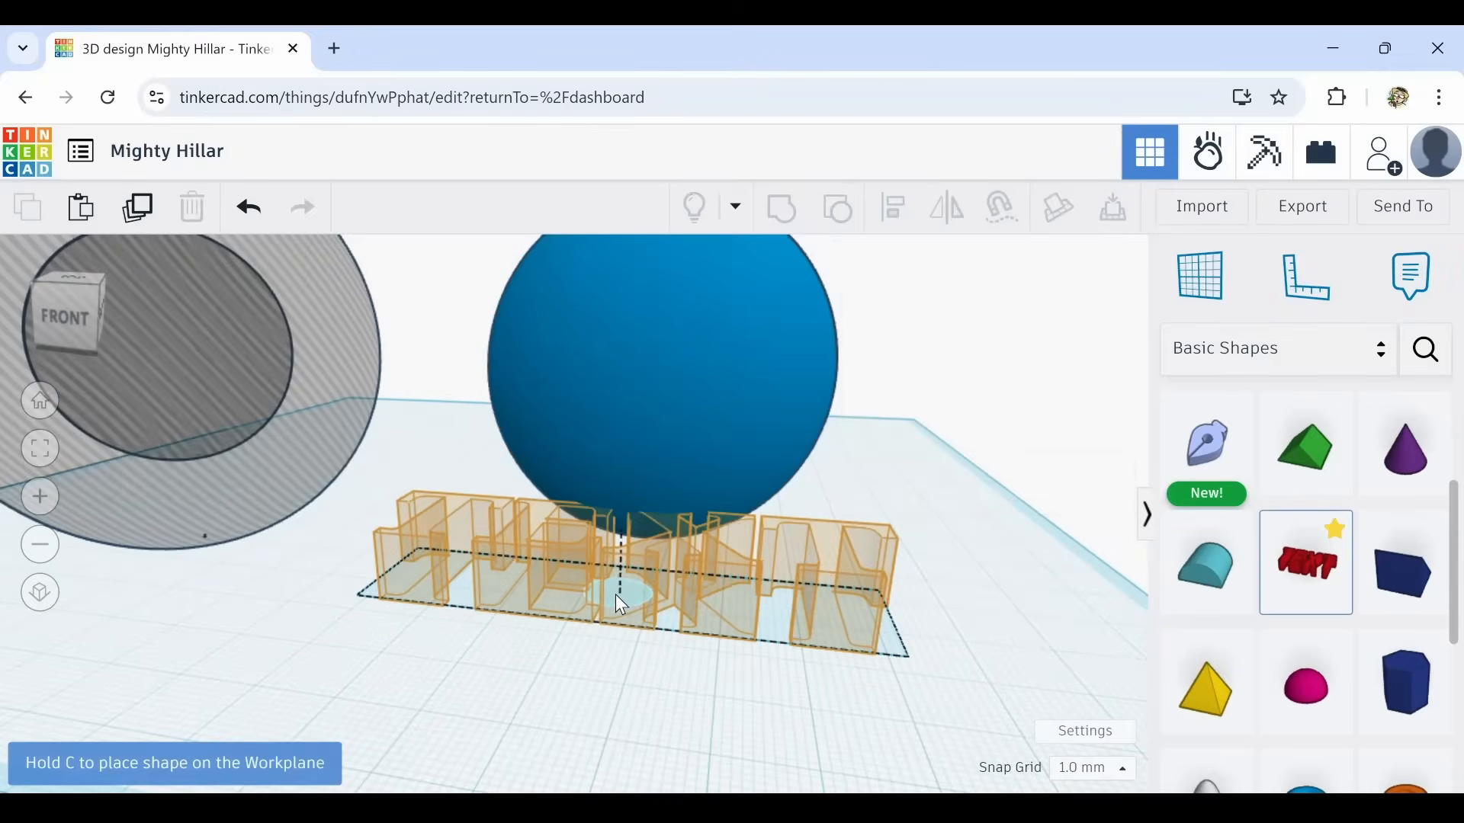
left_click(618, 609)
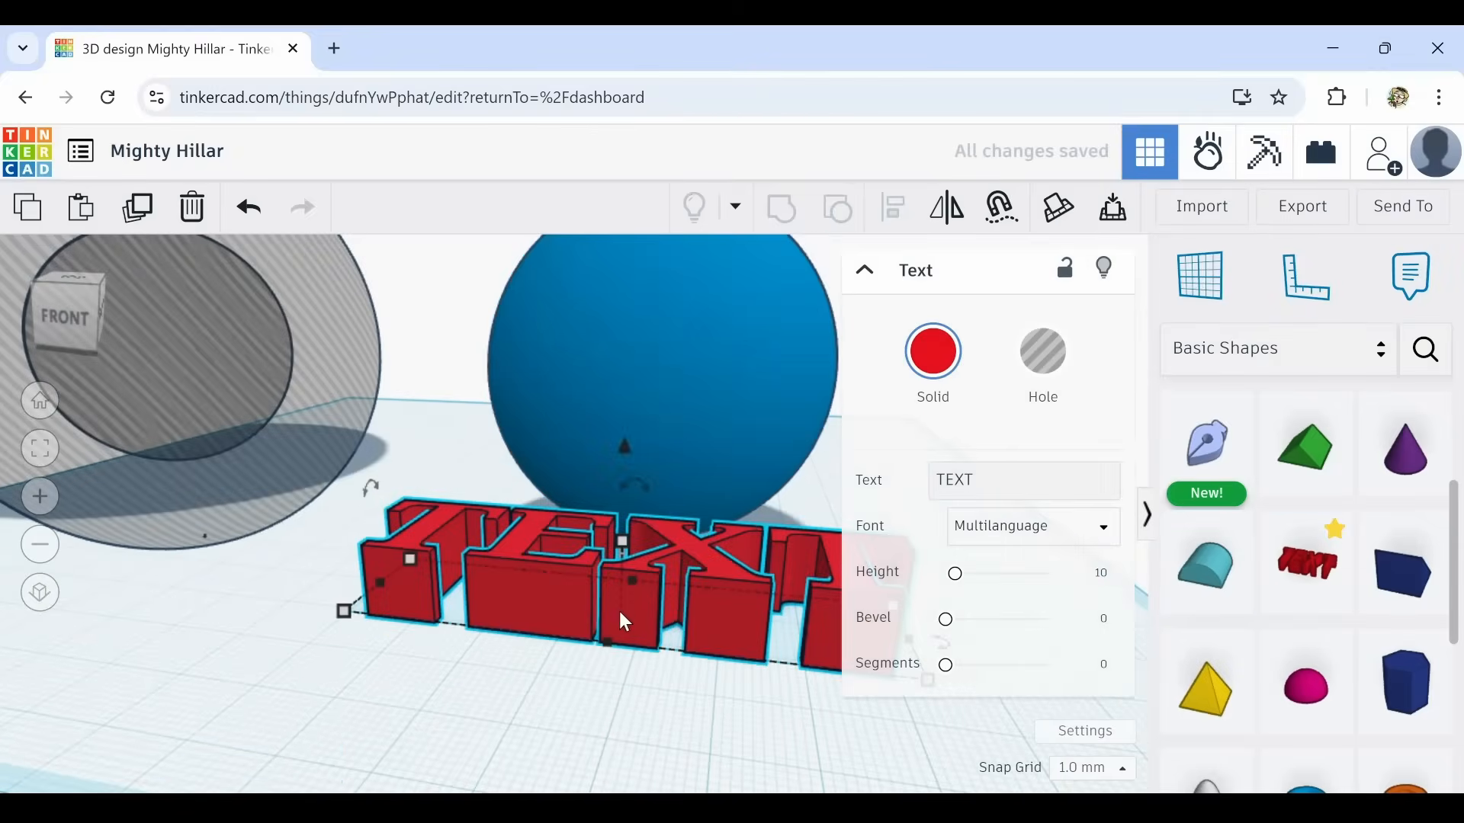
left_click_drag(344, 612, 584, 591)
Change the wording of the text shape to HELLO.
left_click(1002, 480)
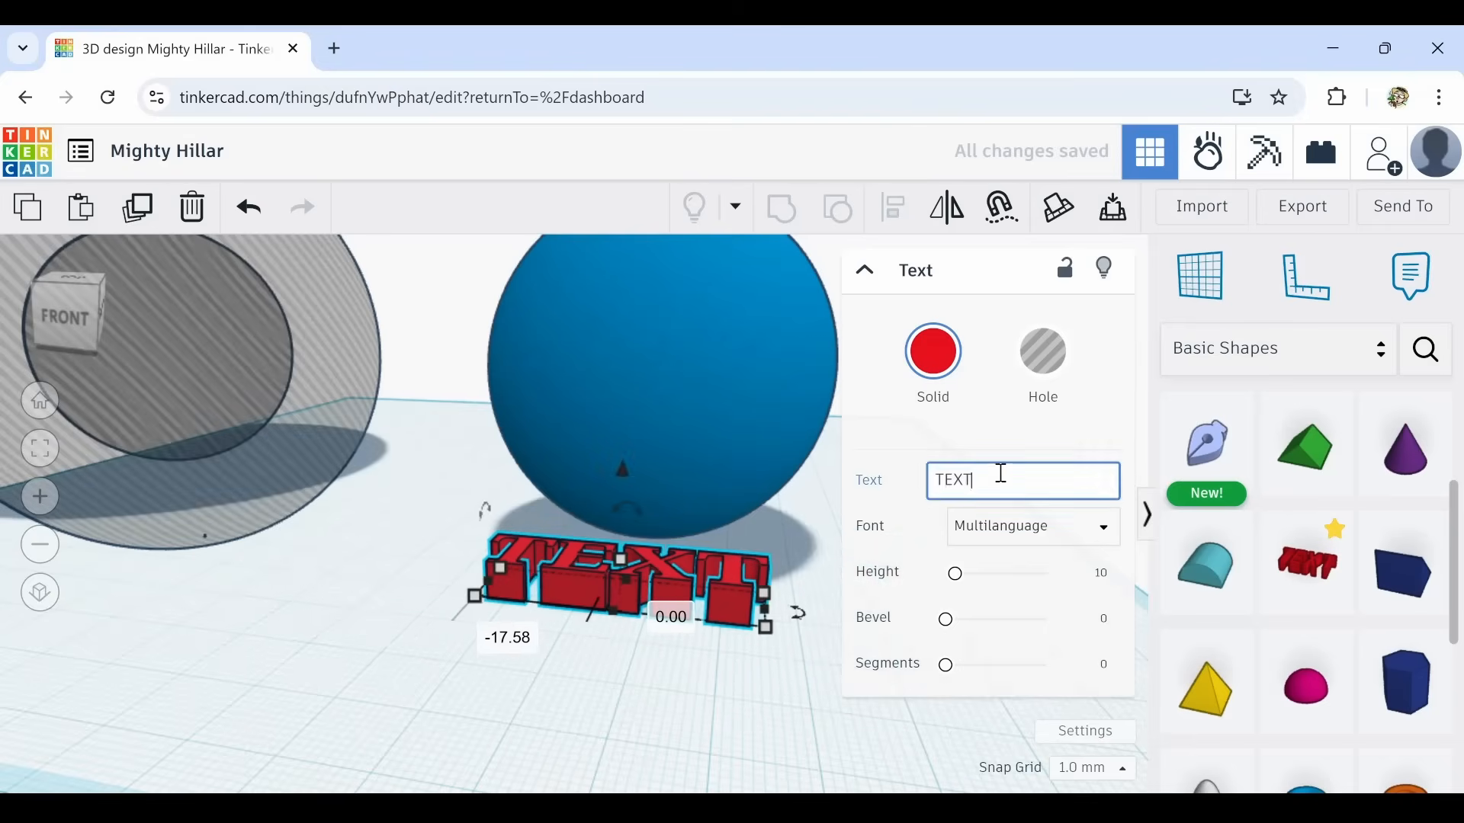
left_click(867, 487)
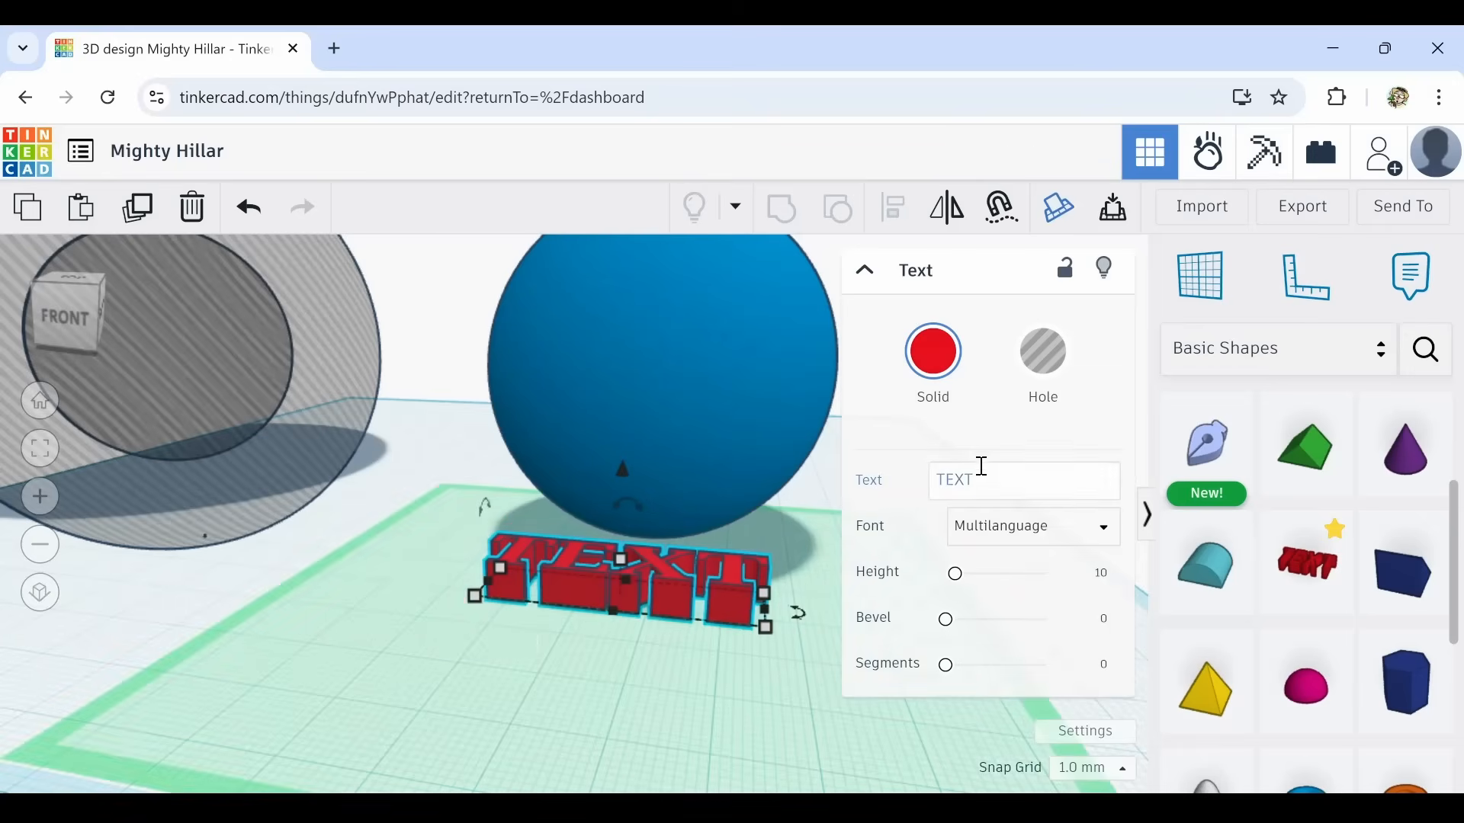
left_click(990, 488)
key("BackSpace")
key("BackSpace")
key("BackSpace")
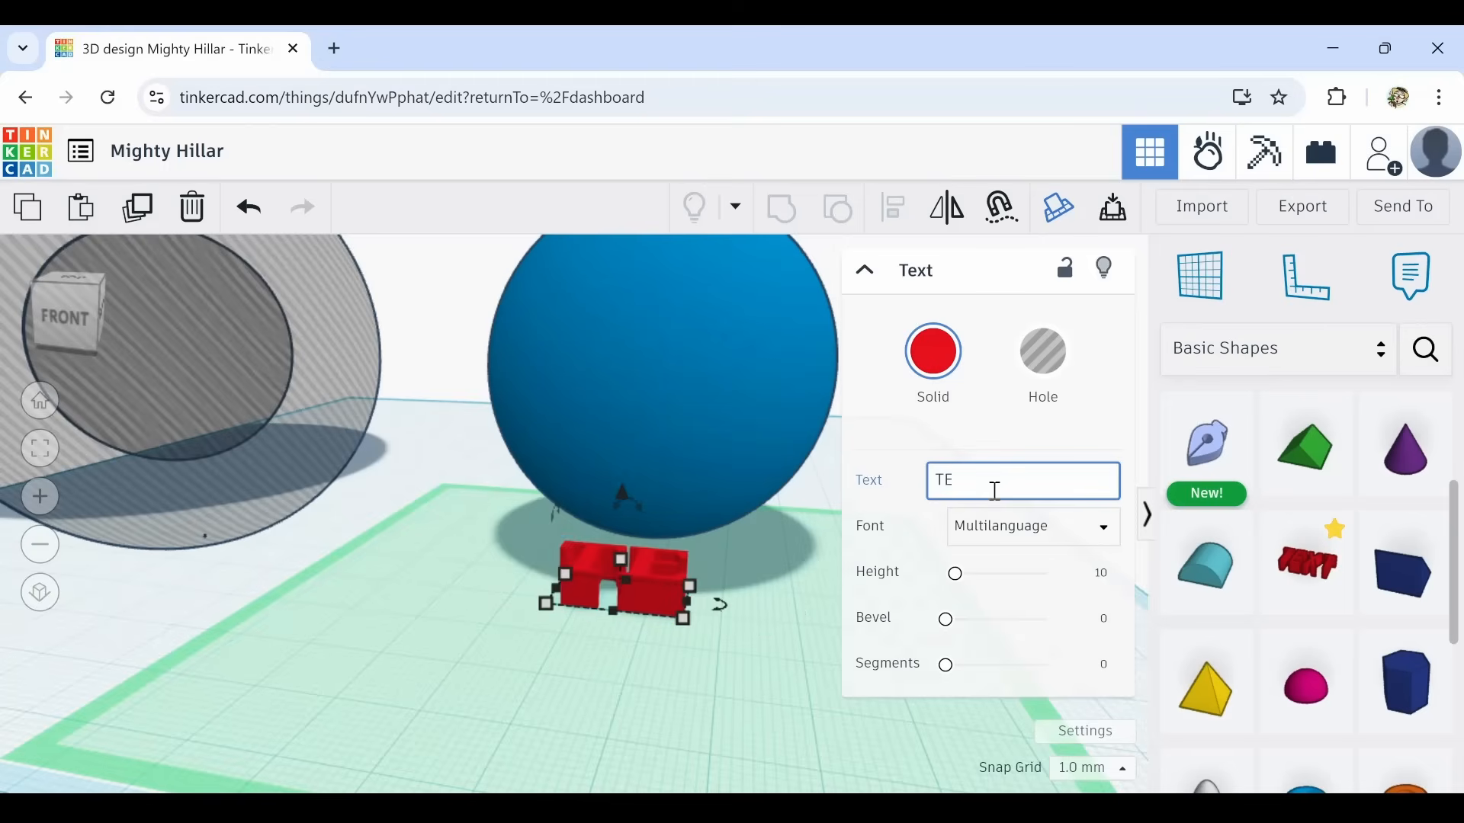
type("HELLO")
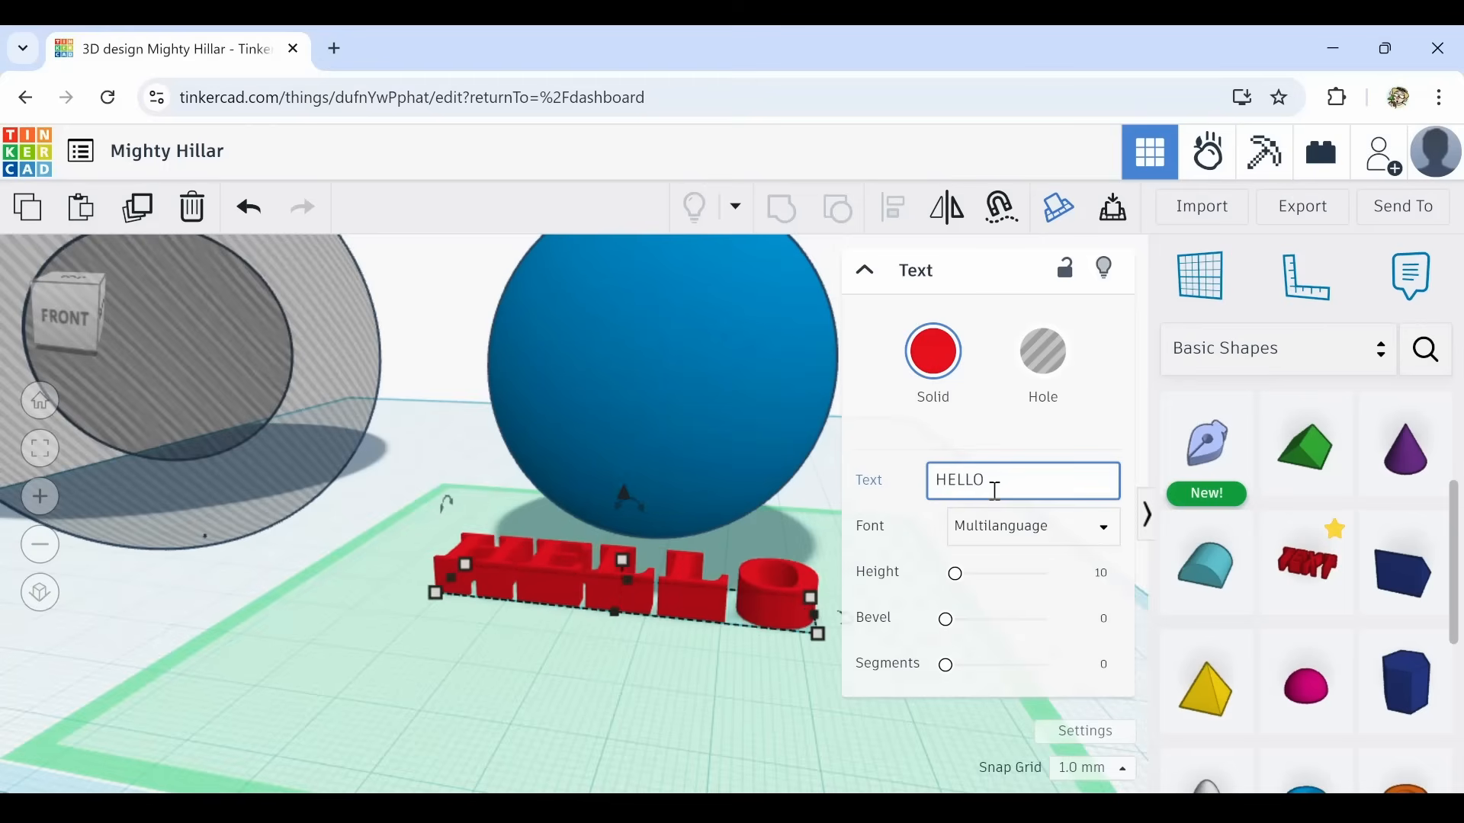
Stretch the HELLO text to a height of 23 mm, scale it down around its centre, and deselect it.
right_click_drag(686, 695, 725, 784)
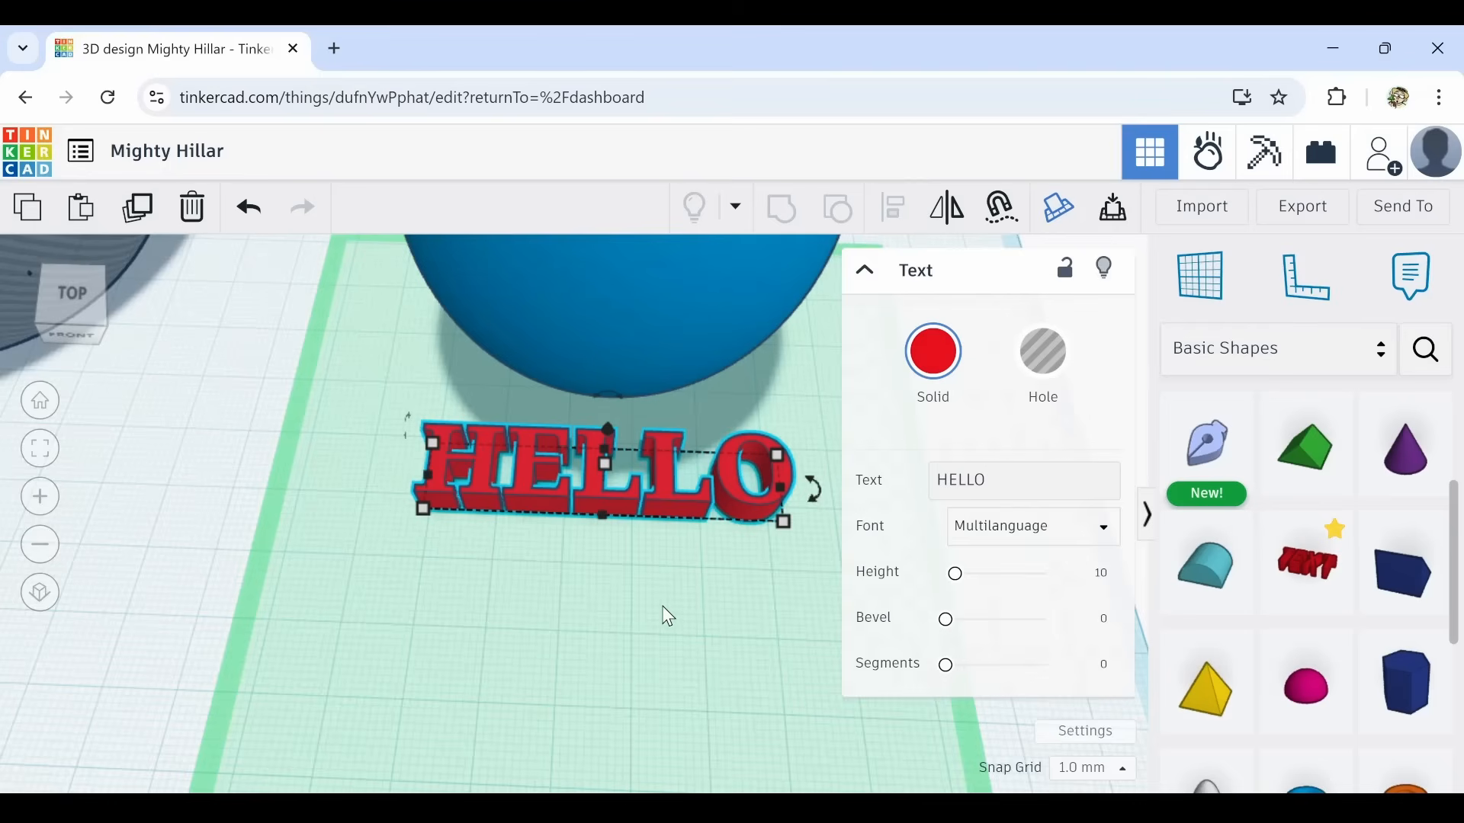
mouse_move(662, 606)
right_mouse_down()
mouse_move(670, 564)
mouse_move(660, 600)
right_mouse_up()
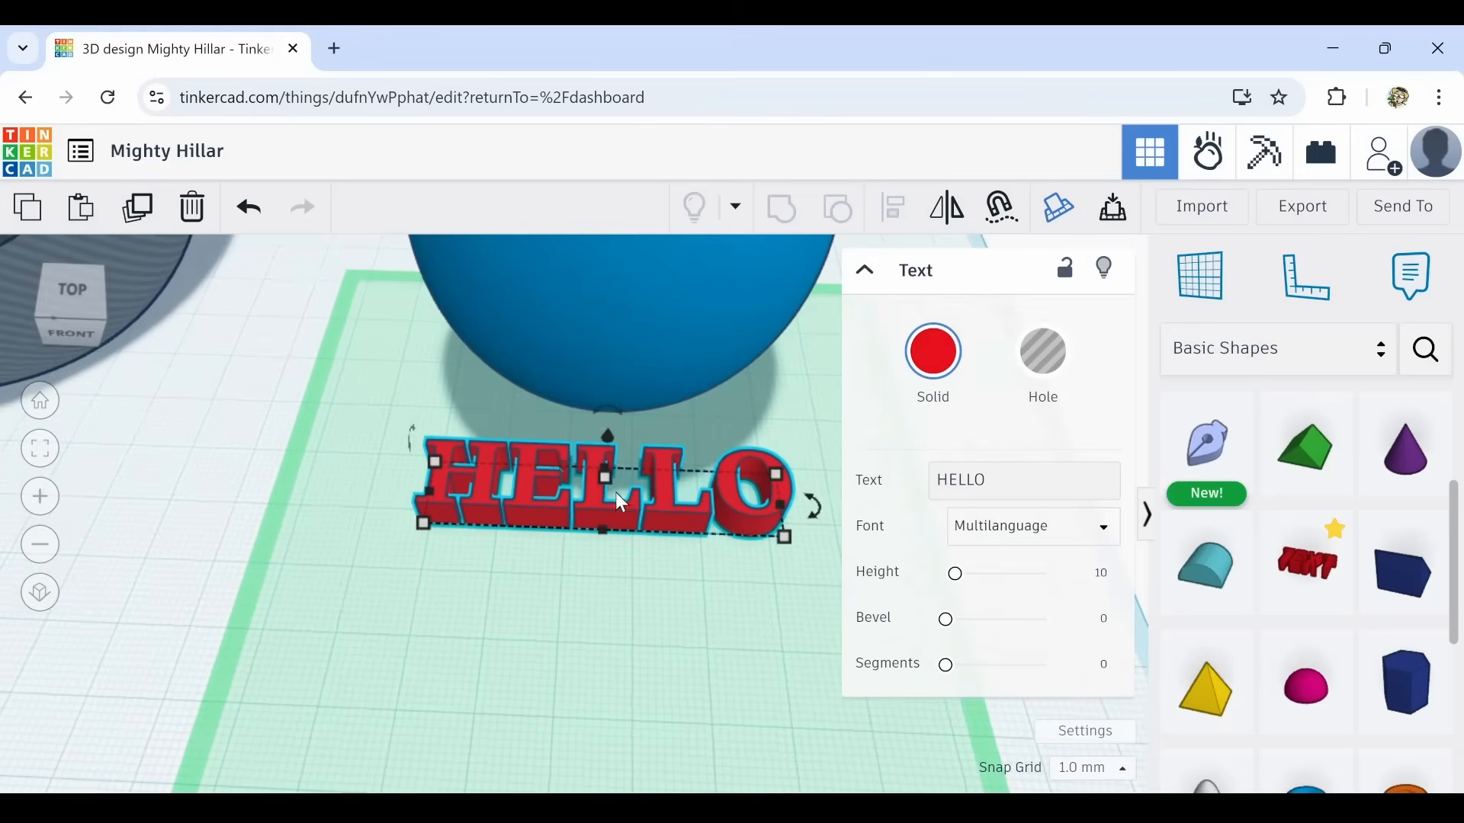
left_click_drag(607, 436, 610, 397)
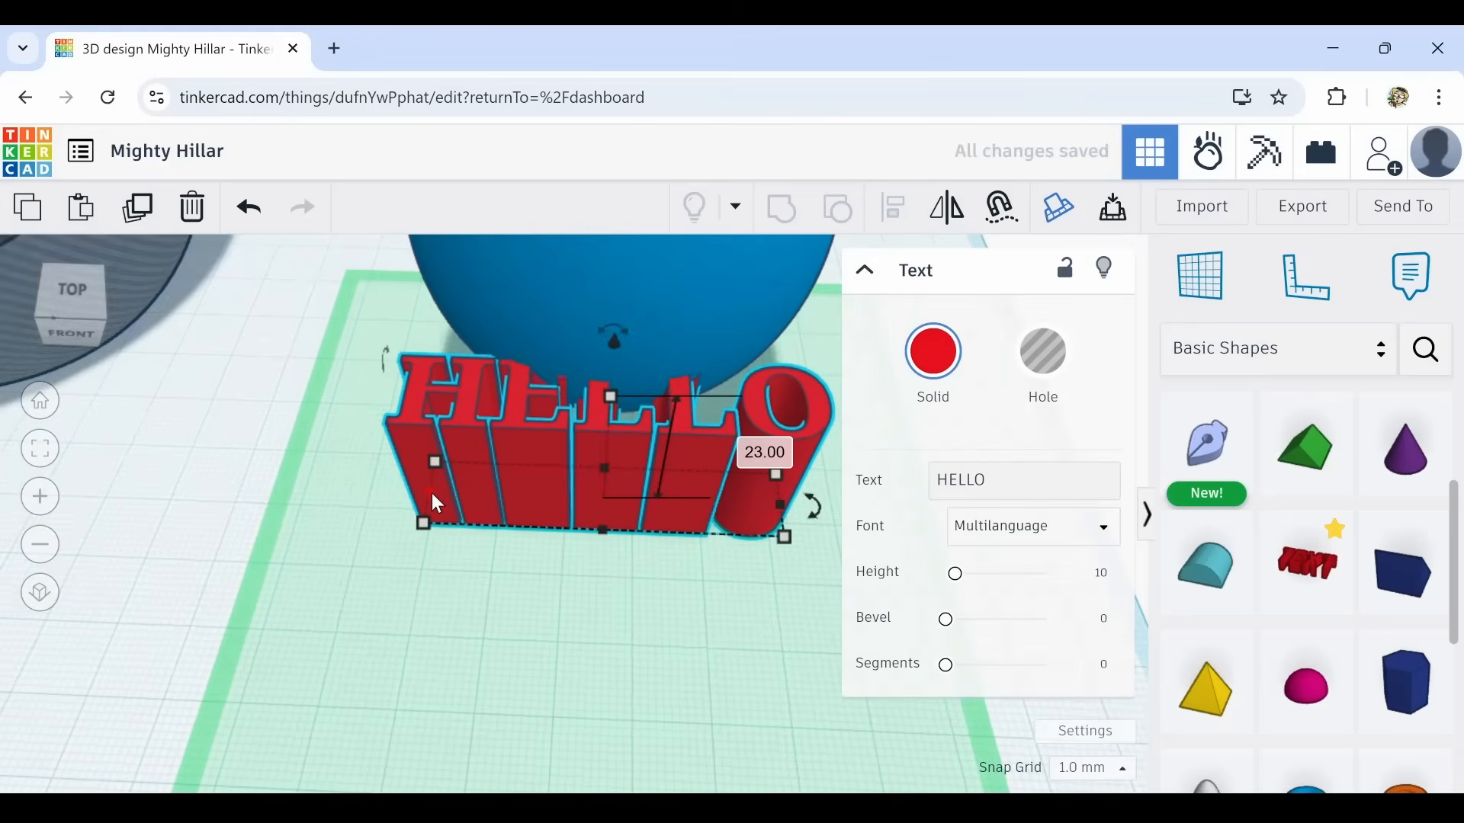
left_click_drag(432, 493, 540, 494)
scroll(634, 634, "down", 2)
left_click(265, 569)
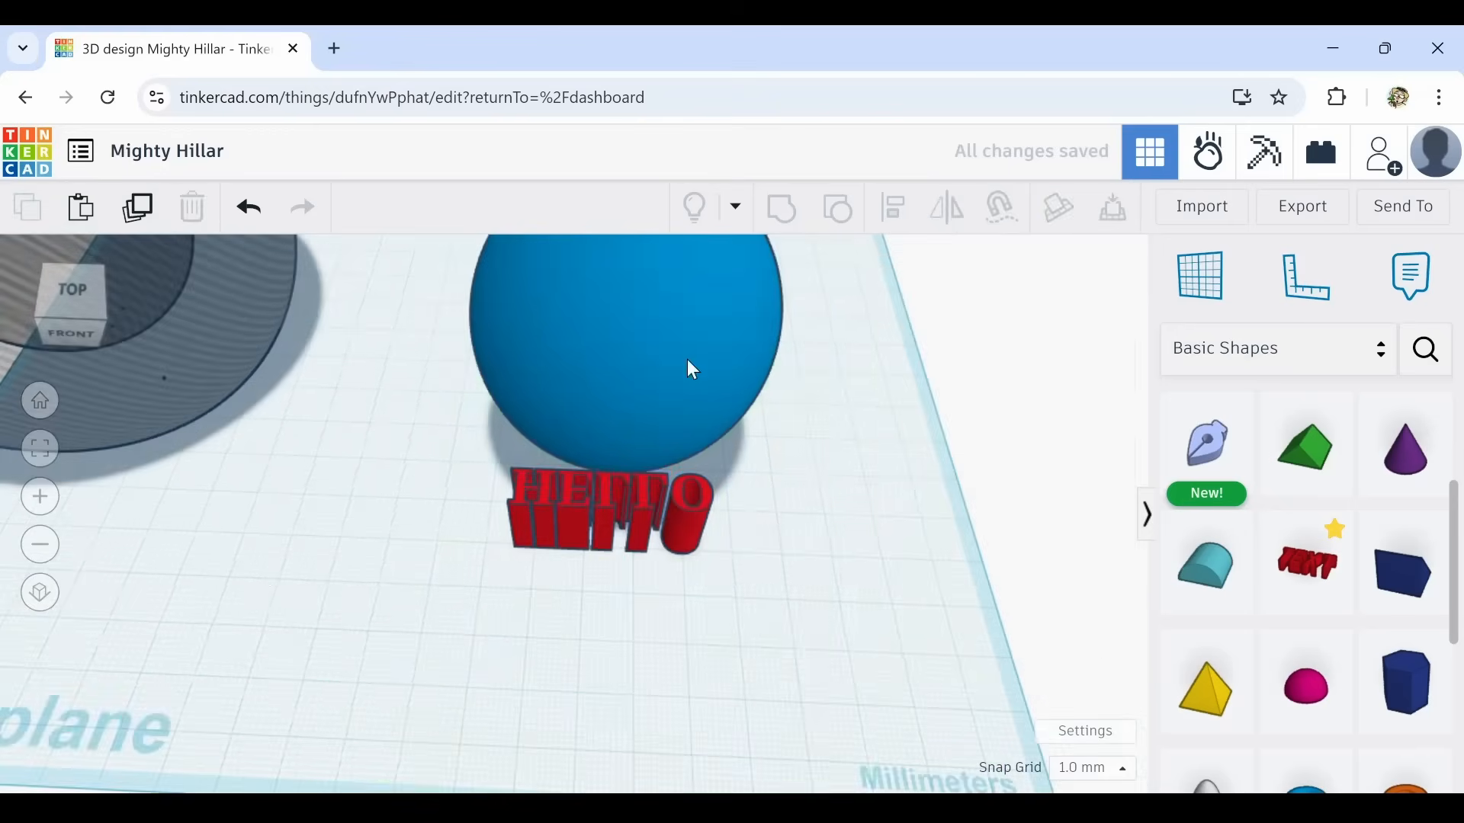
left_click(612, 515)
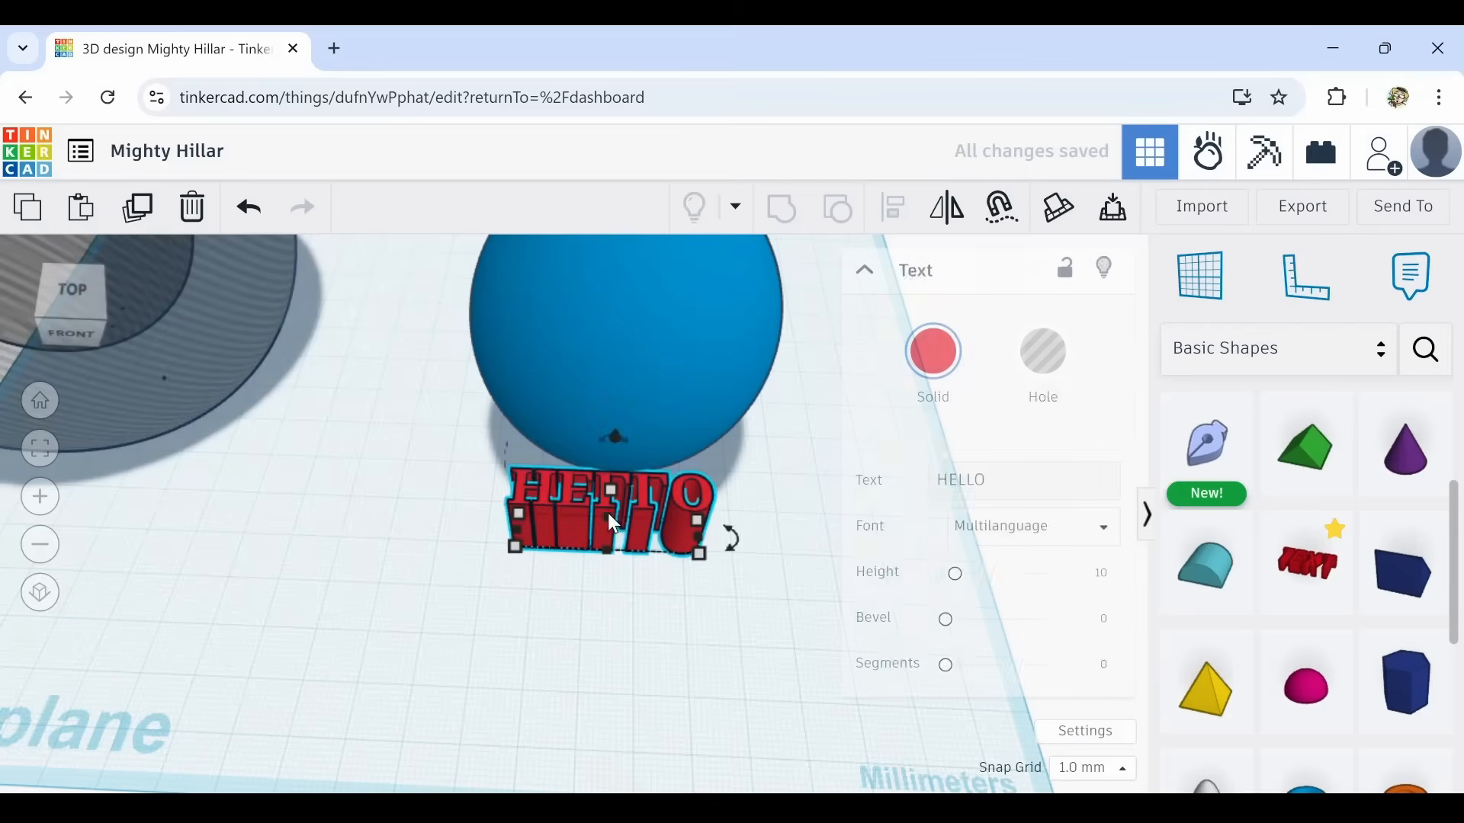
left_click(953, 221)
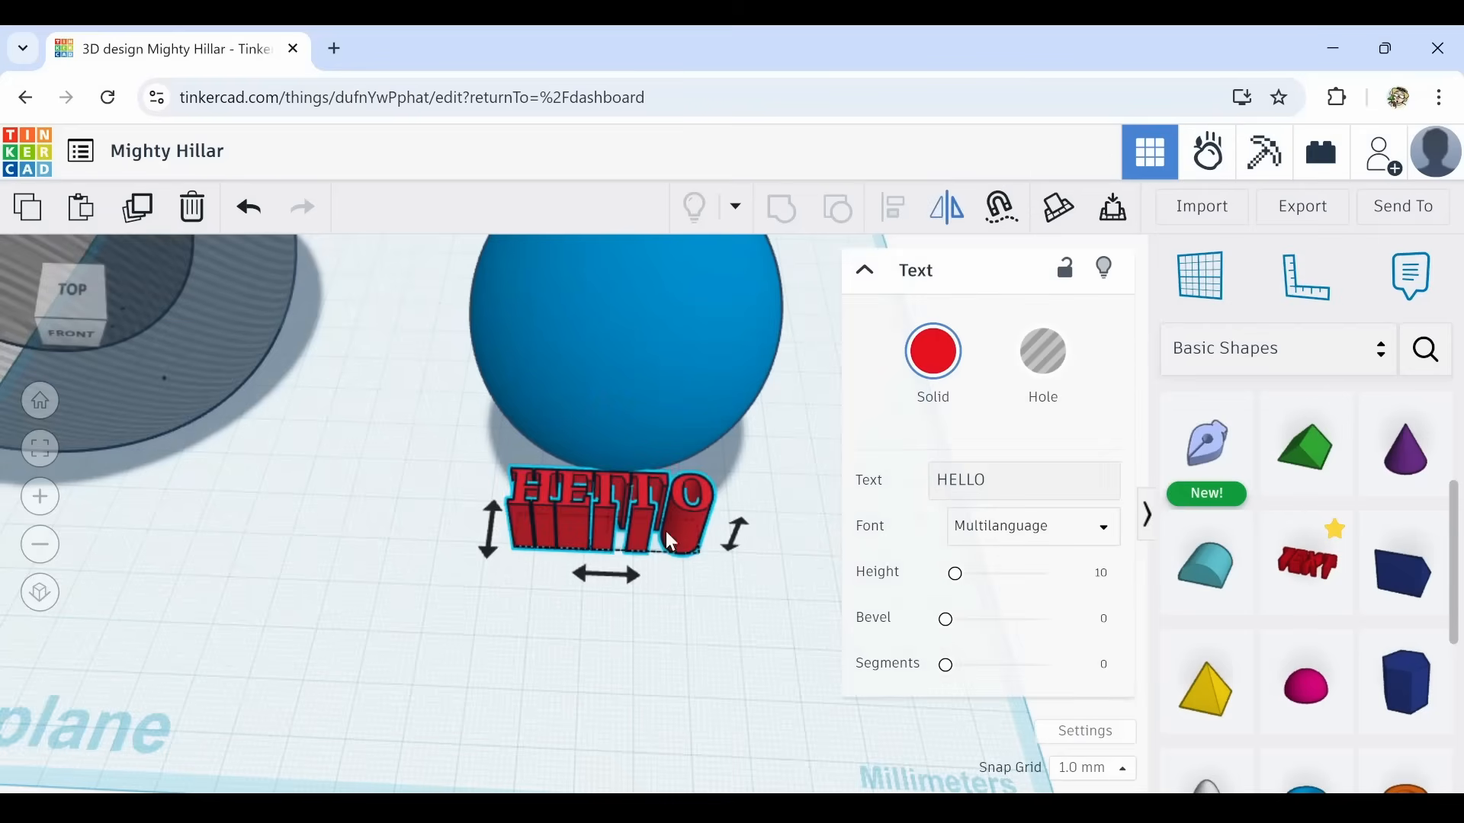
left_click(606, 576)
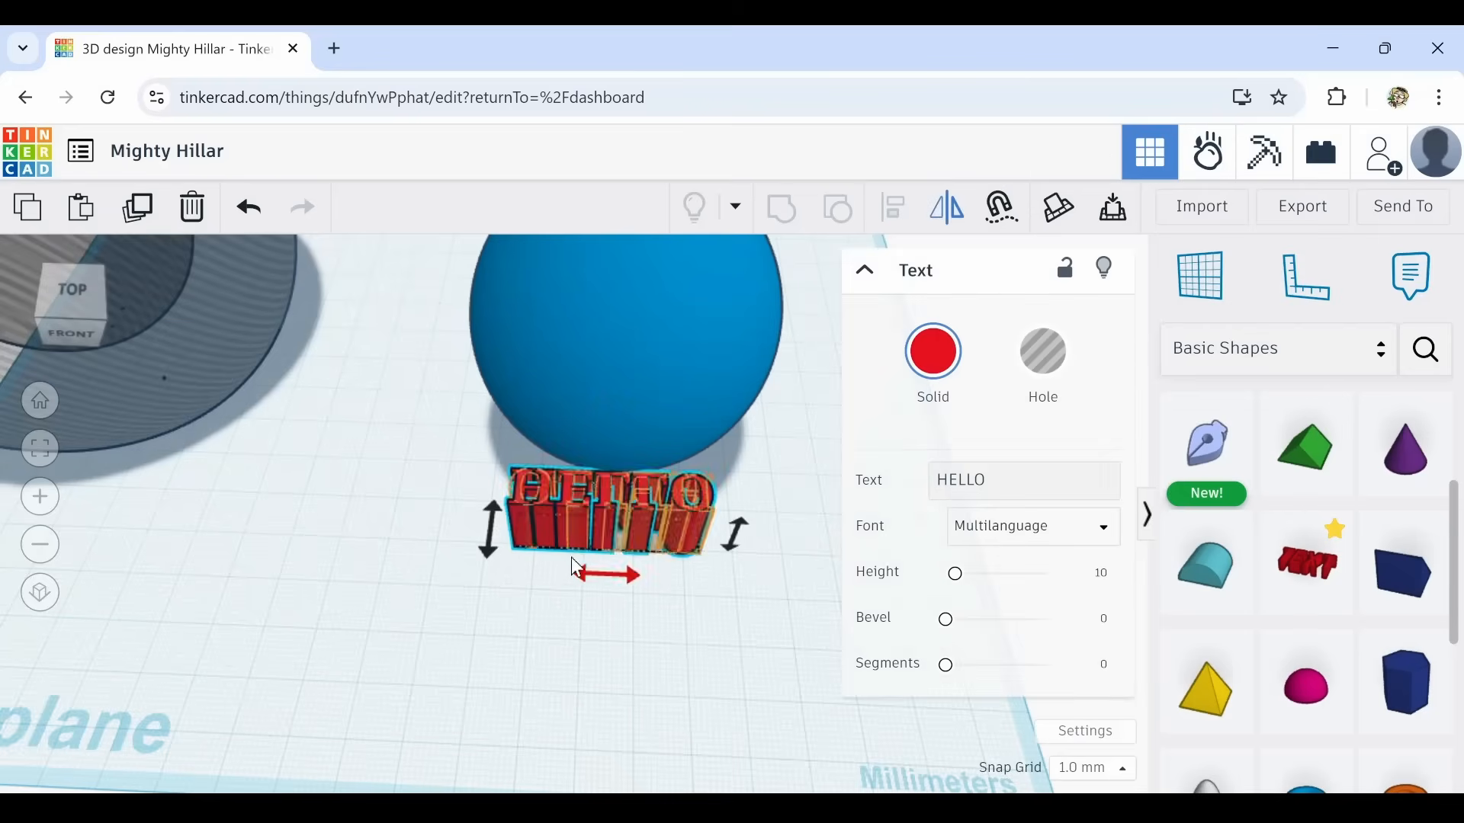
left_click(522, 603)
Duplicate the solid sphere and move the copy about 69 mm along the workplane, clear of the original on its right.
right_click_drag(610, 593, 523, 602)
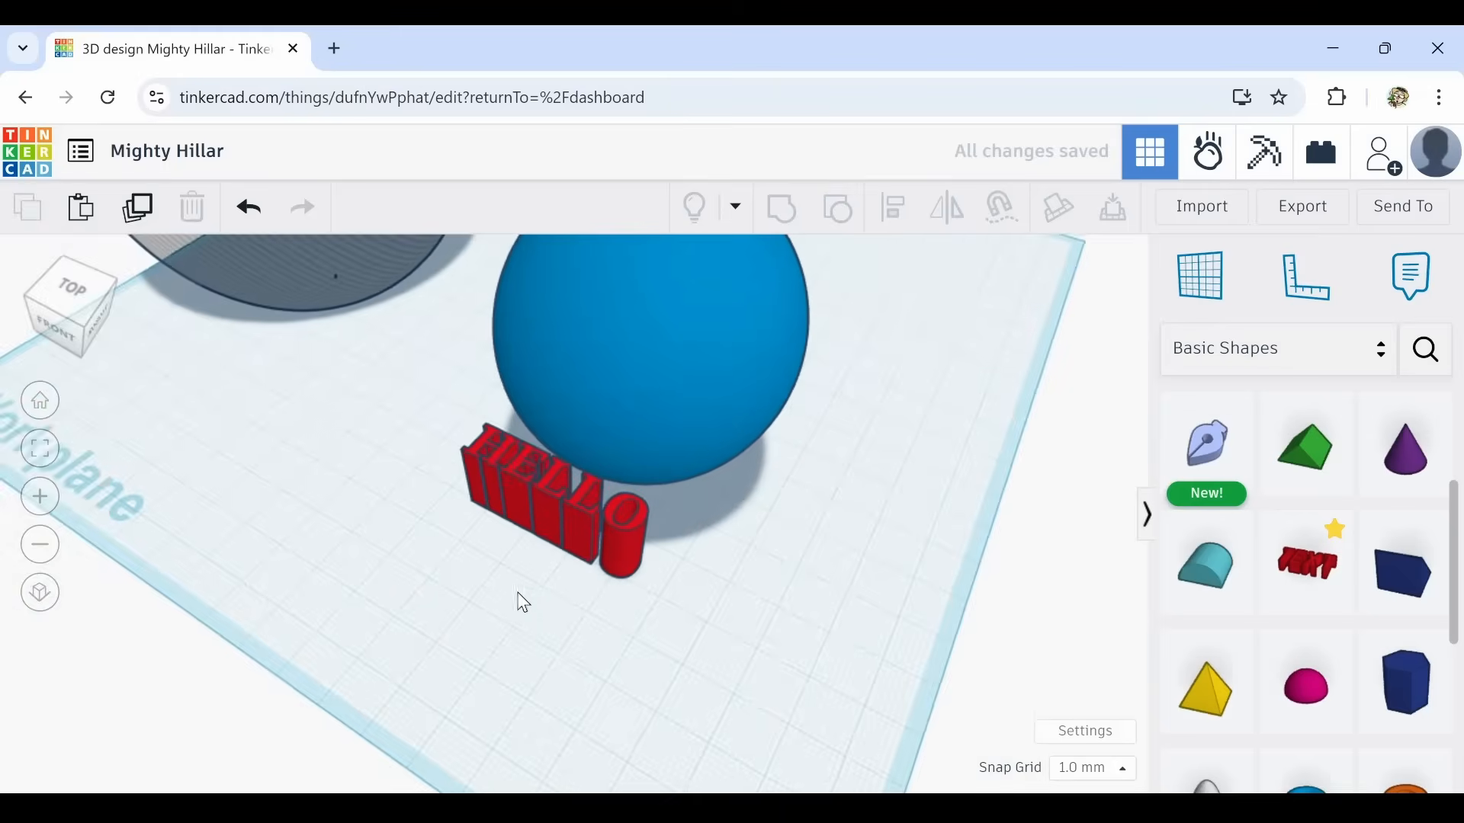
left_click(750, 375)
left_click(131, 225)
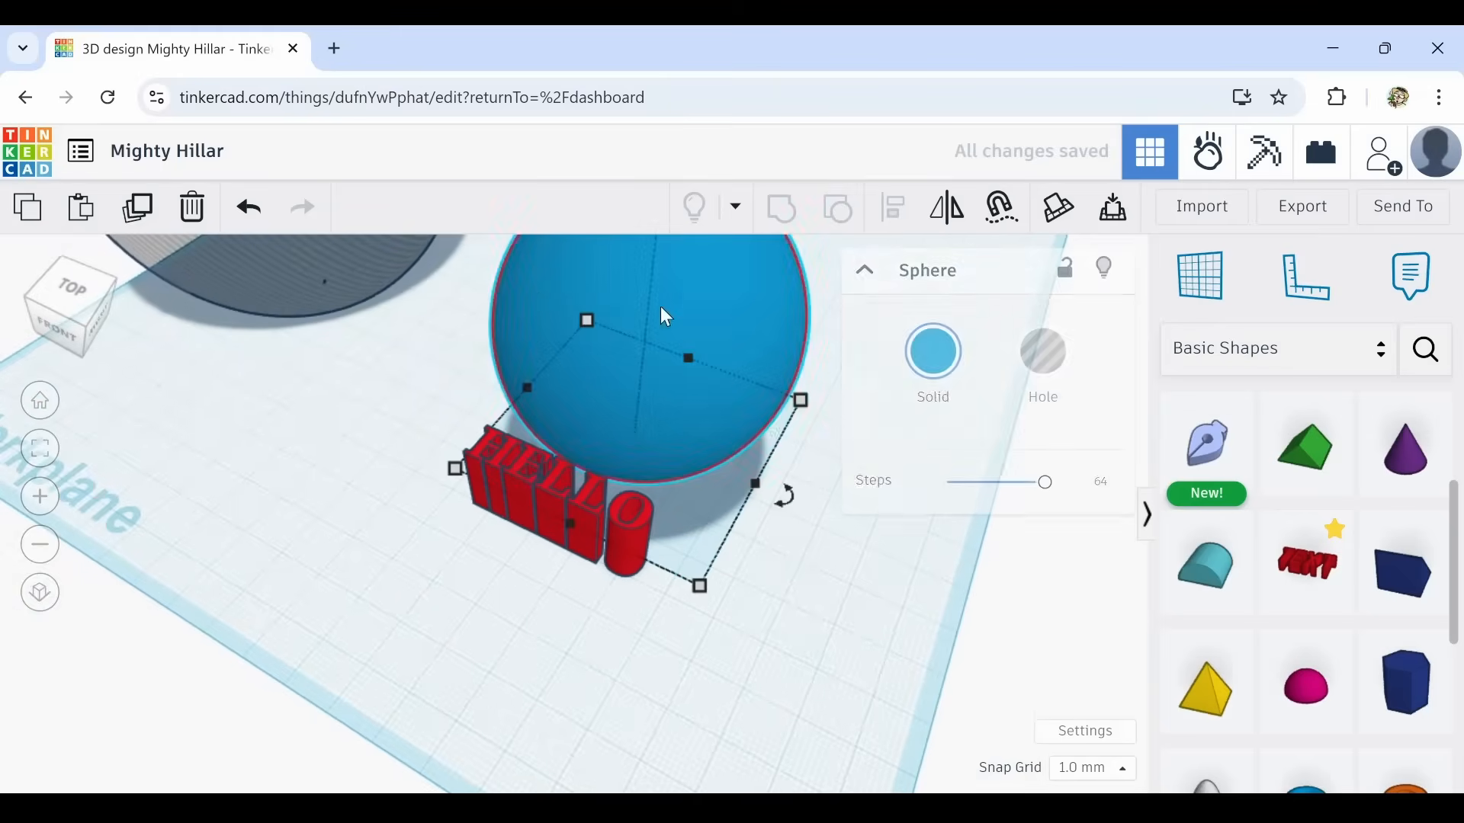
left_click_drag(651, 413, 1103, 614)
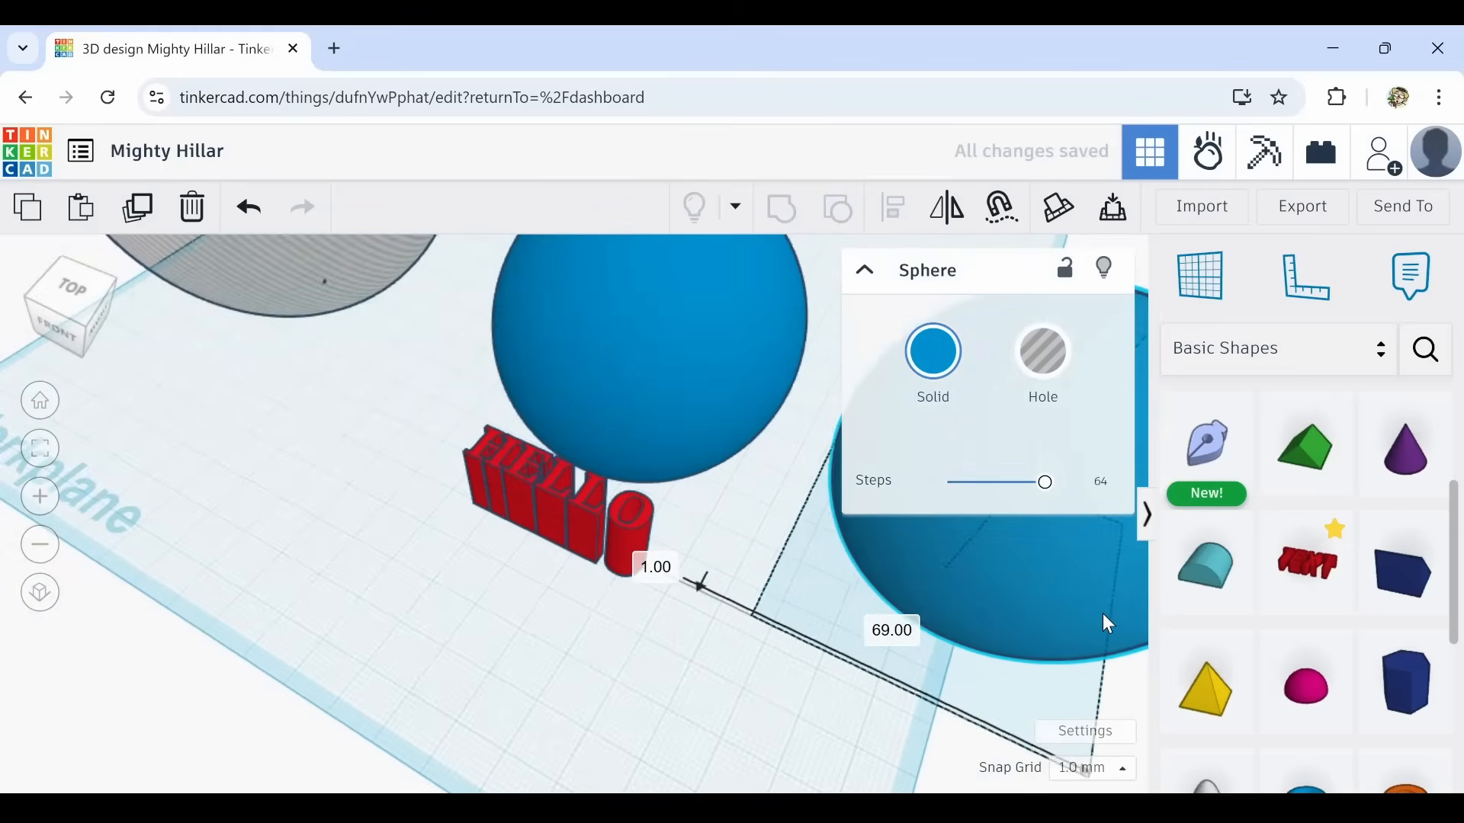
left_click(592, 625)
Rotate the HELLO text so its letters stand upright and face the front.
right_click_drag(396, 537, 495, 497)
left_click_drag(475, 492, 735, 607)
right_click_drag(623, 590, 500, 564)
left_click_drag(471, 335, 438, 412)
Raise the HELLO text off the workplane and nudge it sideways so it sits across the front of the original solid sphere.
key("ctrl+Up")
key("ctrl+Up")
key("ctrl+Up")
key("ctrl+Up")
key("ctrl+Up")
key("ctrl+Up")
key("ctrl+Up")
key("ctrl+Up")
key("ctrl+Up")
key("ctrl+Up")
key("ctrl+Up")
key("ctrl+Up")
key("ctrl+Up")
key("ctrl+Up")
key("ctrl+Up")
key("ctrl+Up")
key("ctrl+Up")
key("ctrl+Up")
key("ctrl+Up")
key("ctrl+Up")
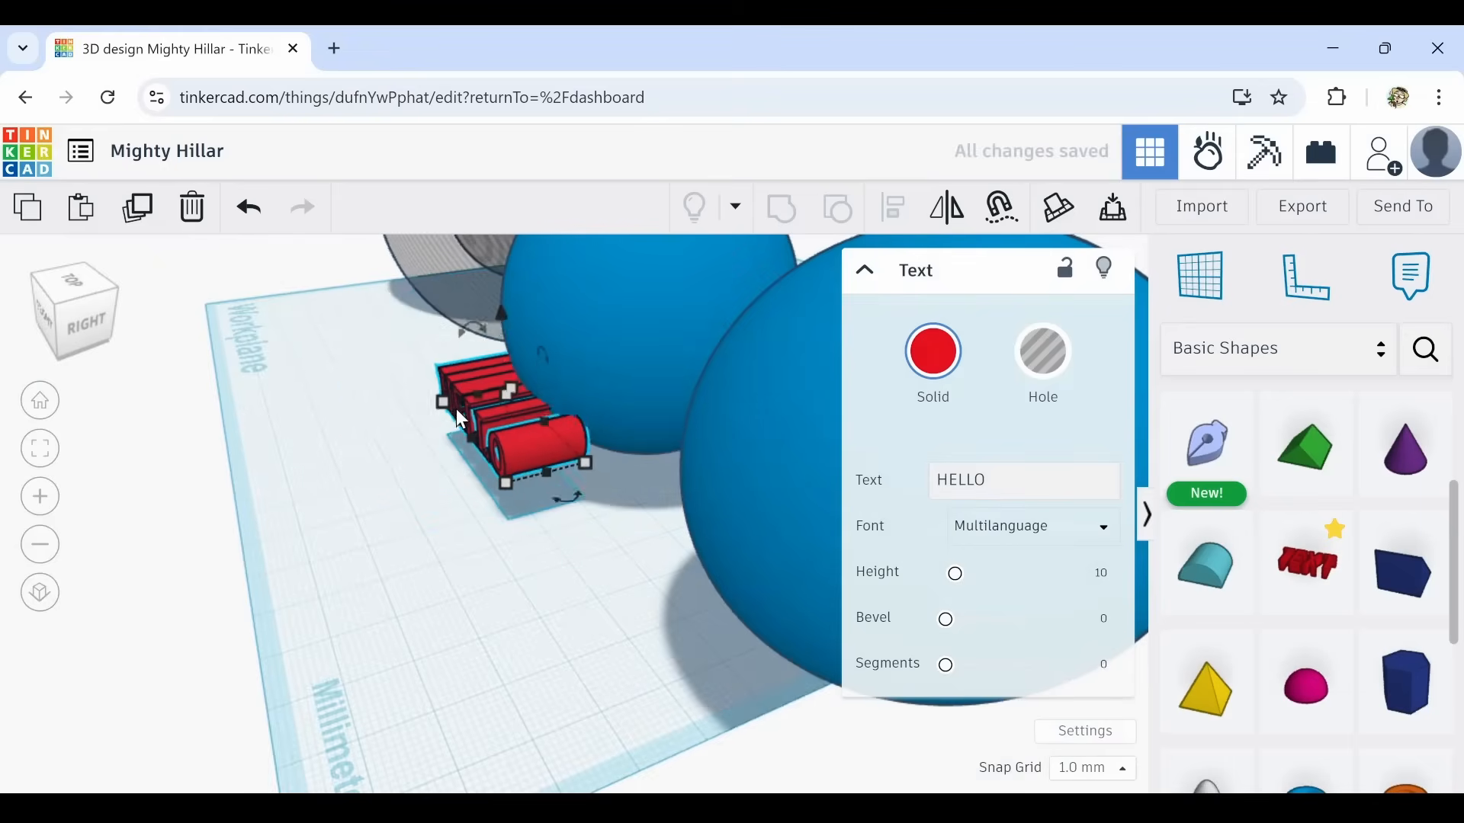
right_click_drag(425, 478, 699, 482)
key("Right")
key("Right")
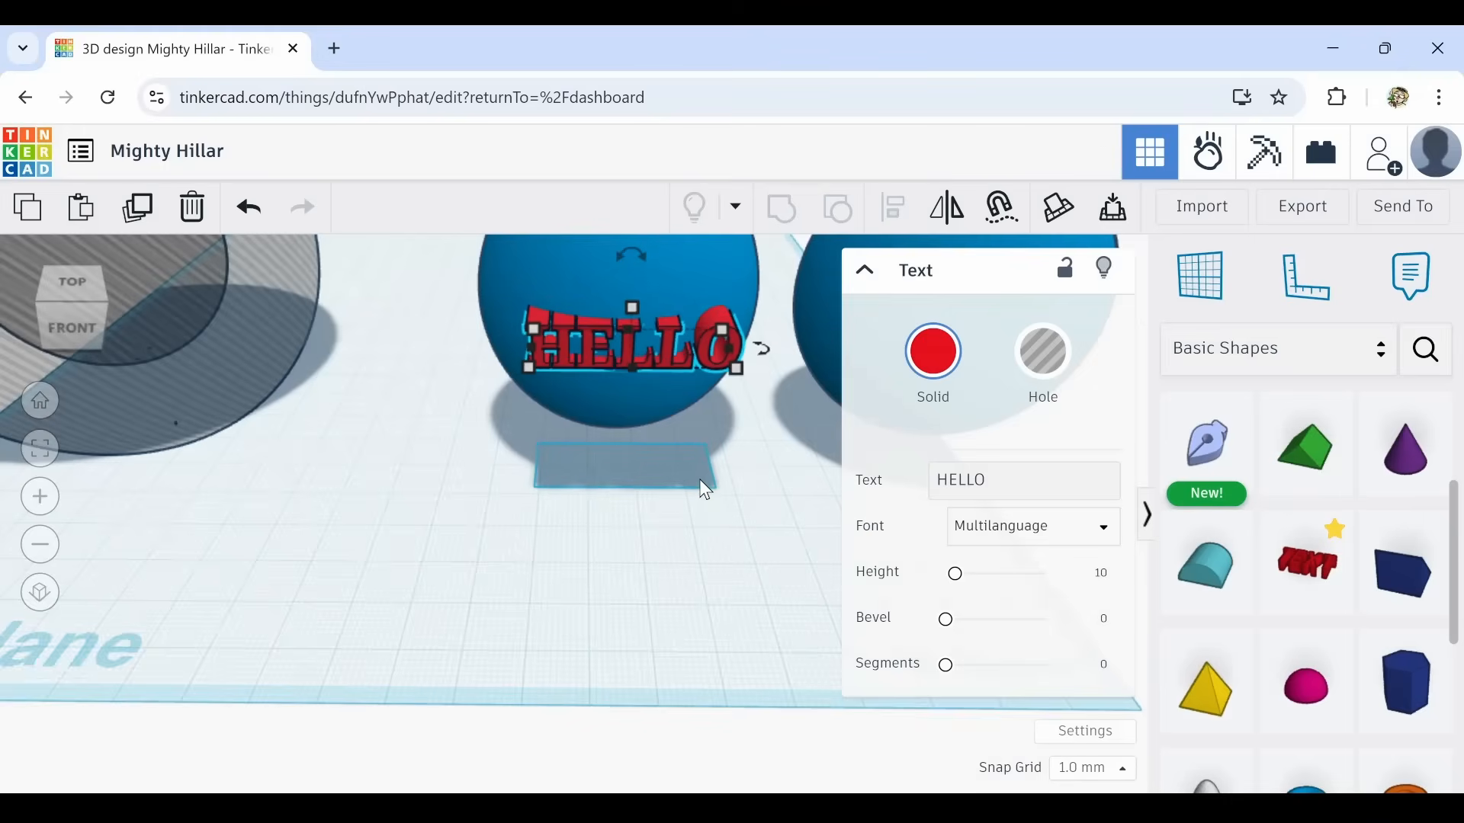
Align the HELLO text and the sphere behind it to their common centre across the width, then deselect both.
right_click_drag(699, 478, 692, 526)
left_click(750, 455)
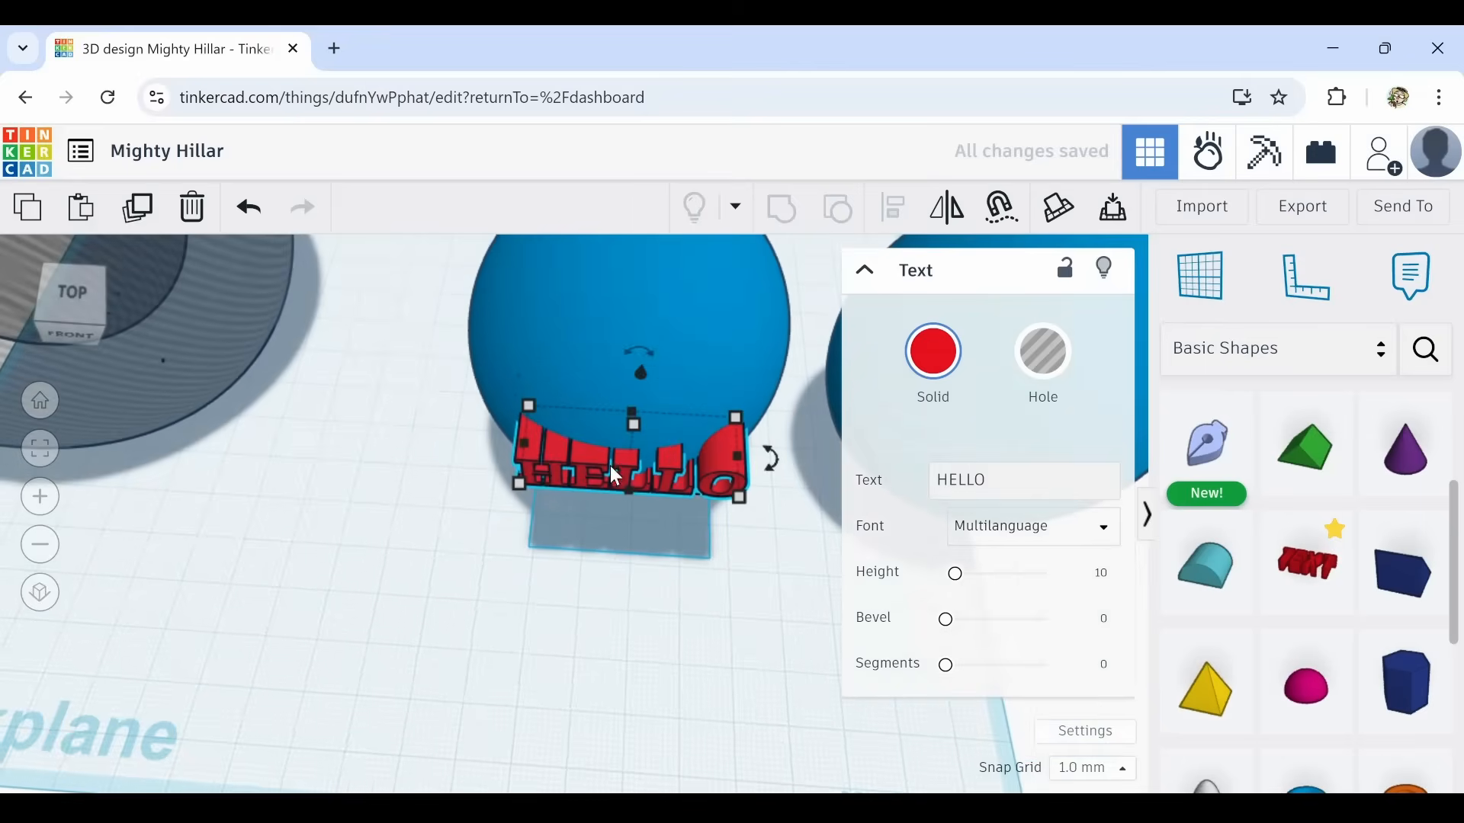
right_click_drag(610, 465, 606, 570)
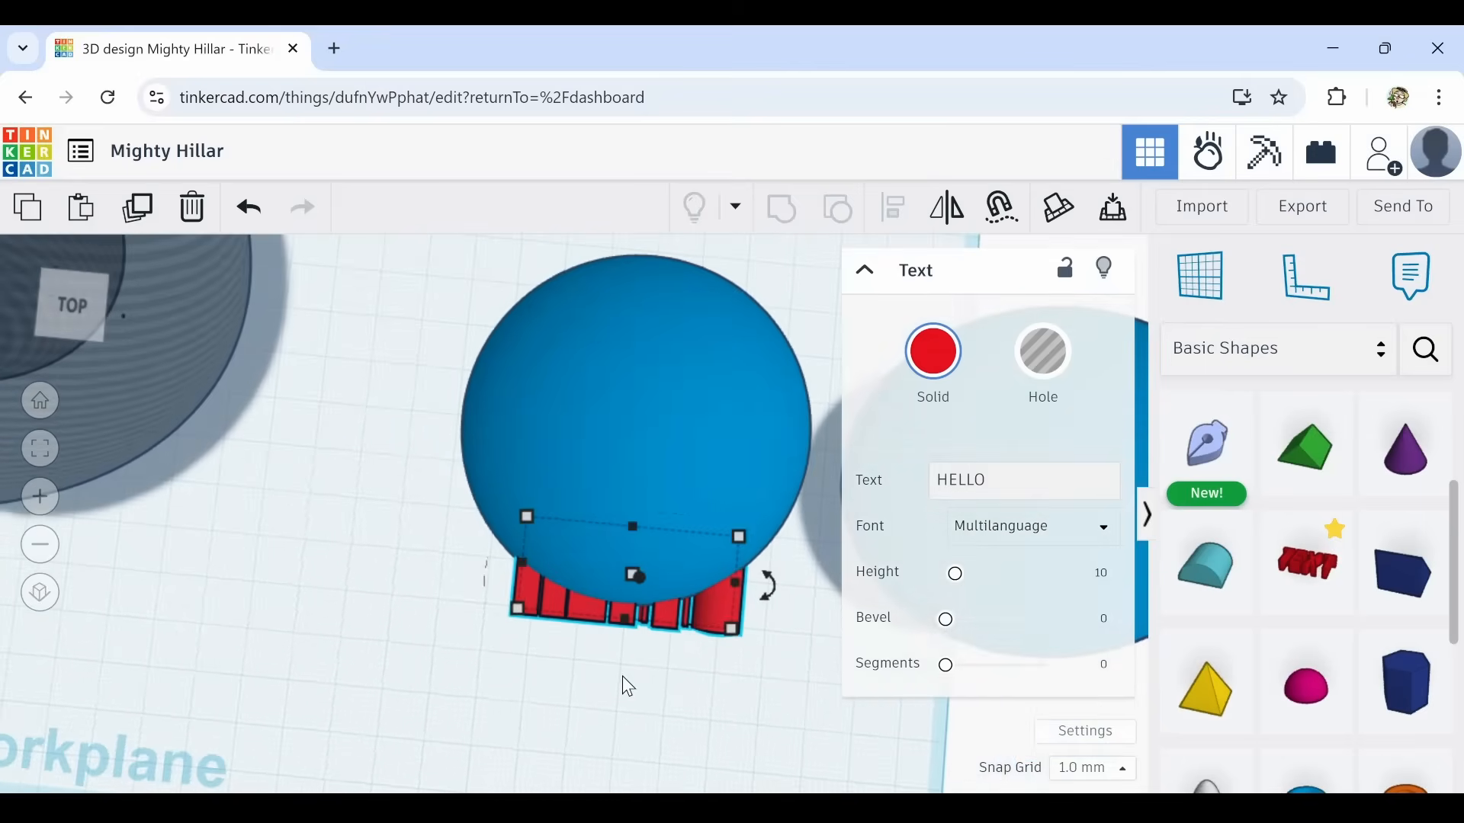
right_click_drag(620, 686, 631, 607)
left_click_drag(664, 588, 593, 317)
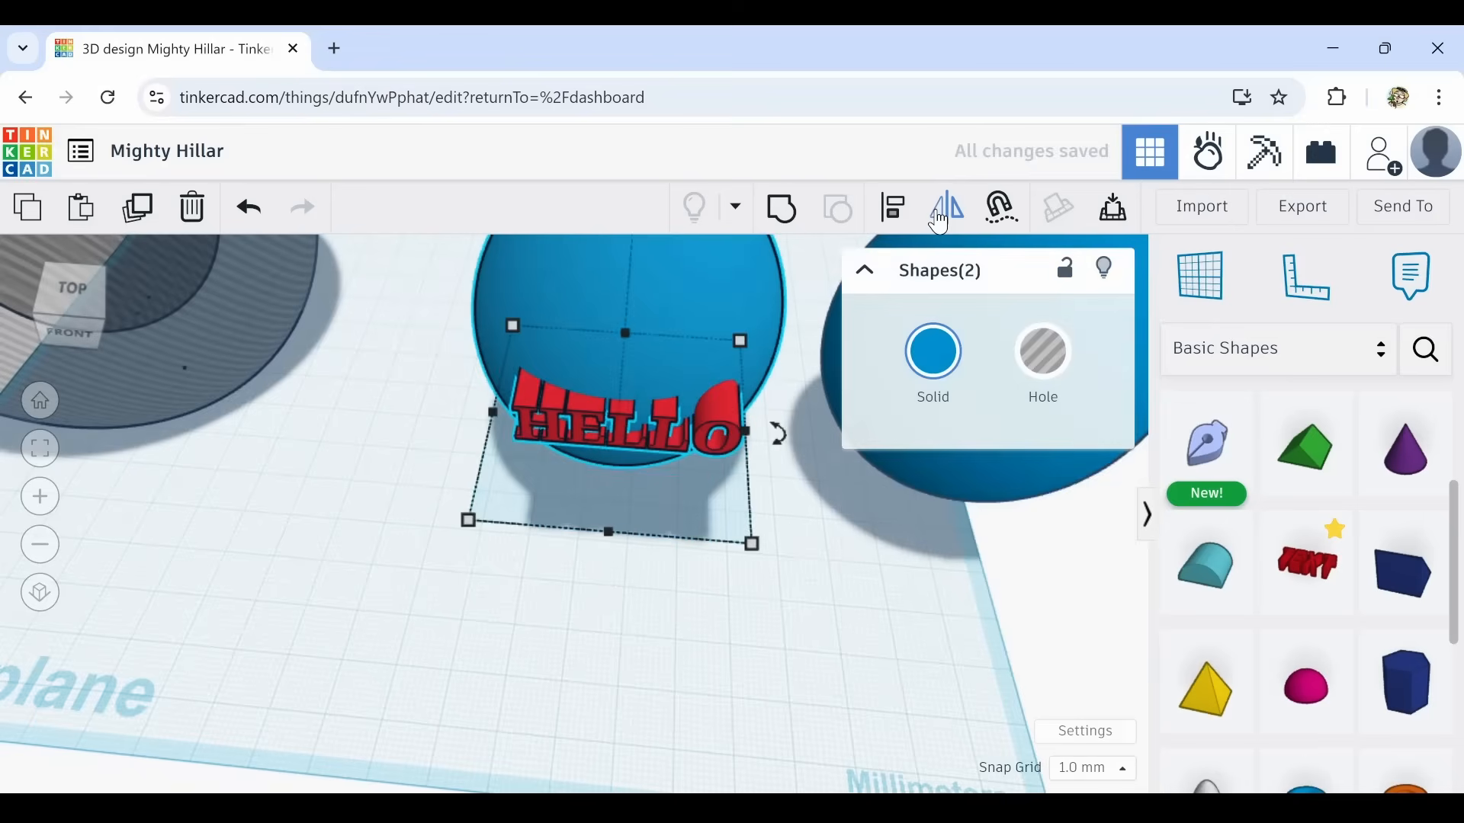
left_click(898, 216)
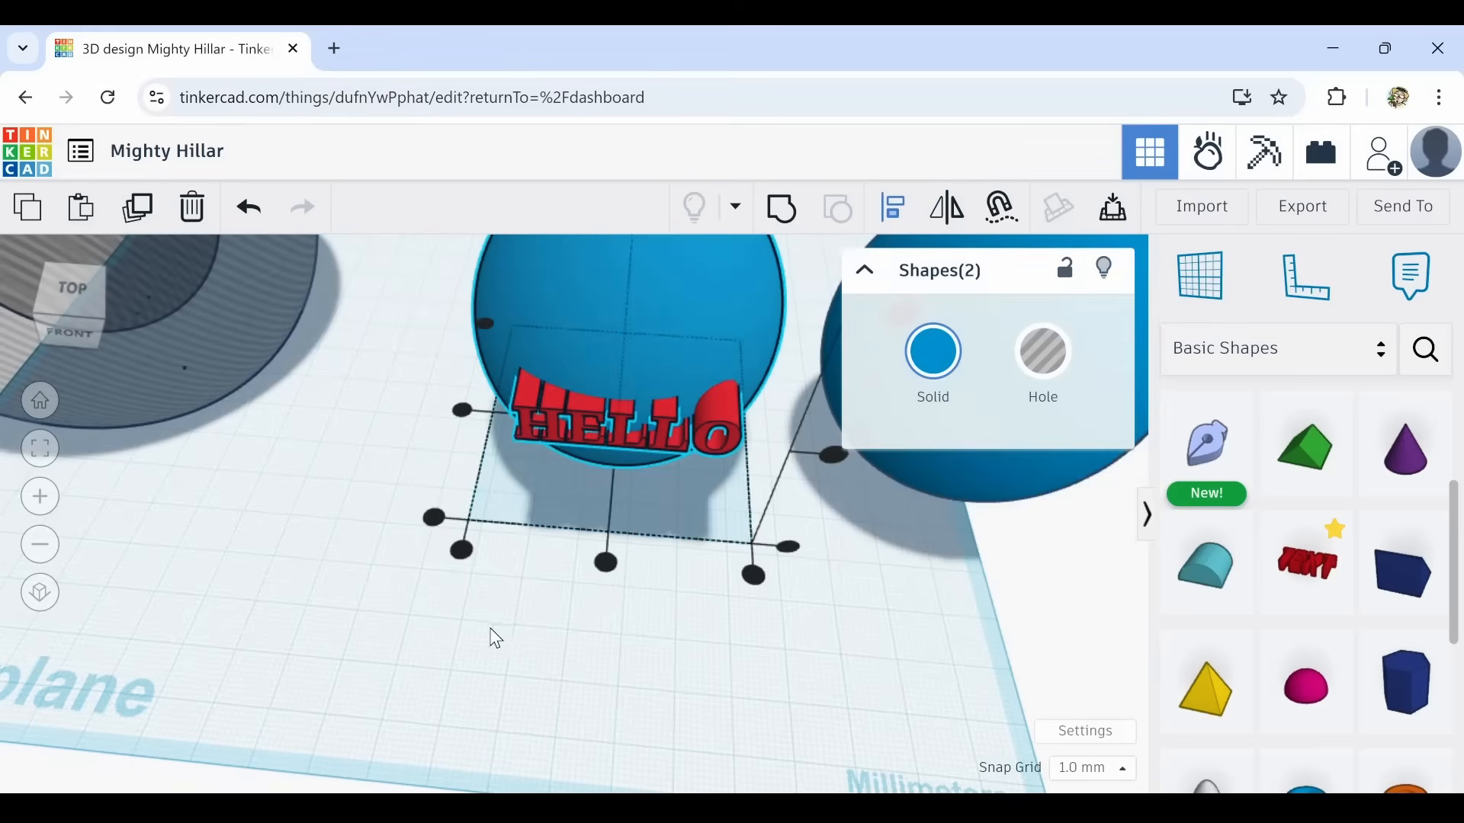
left_click(606, 563)
left_click(608, 635)
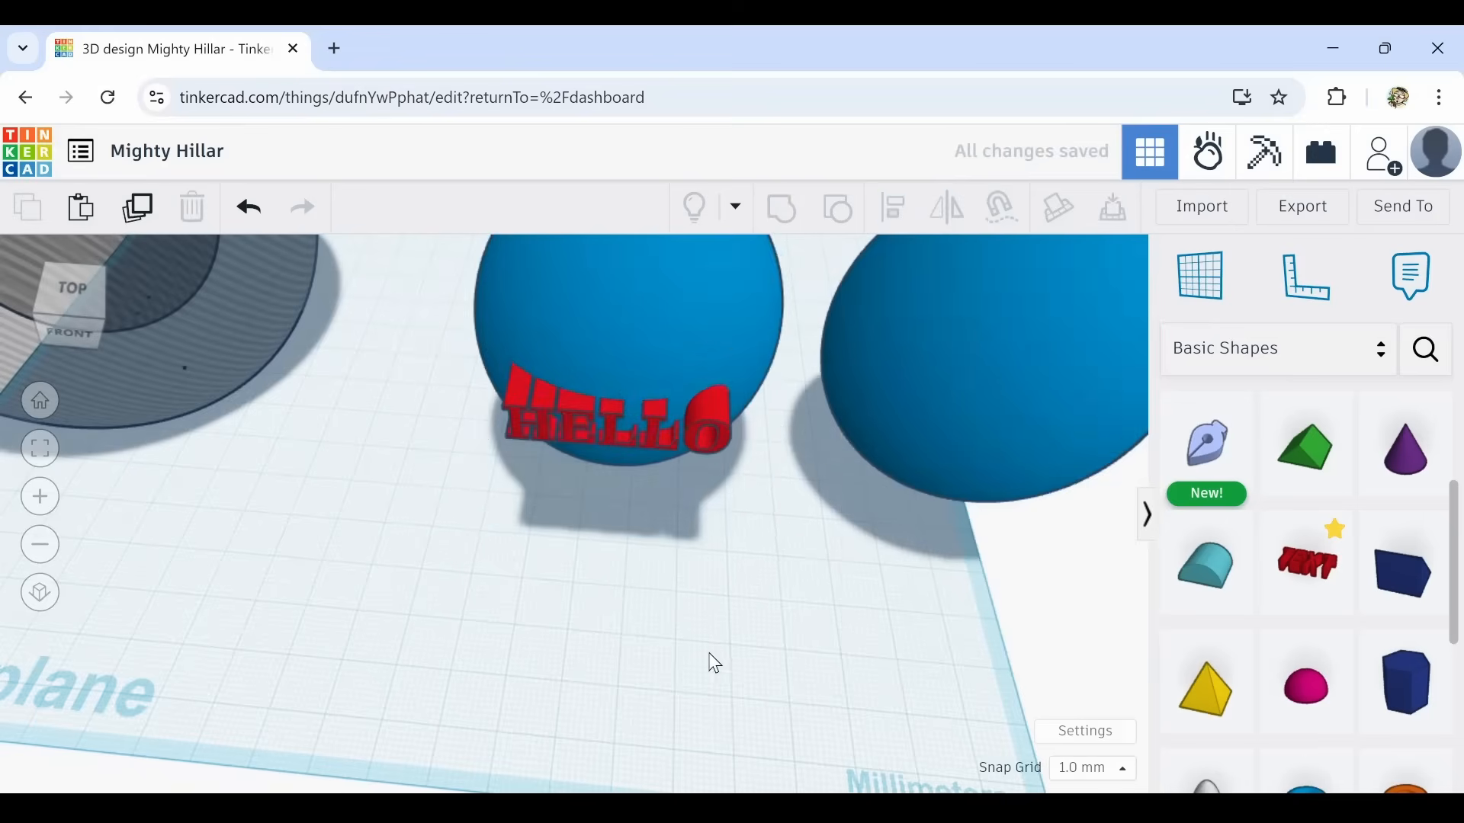
right_click_drag(709, 660, 729, 629)
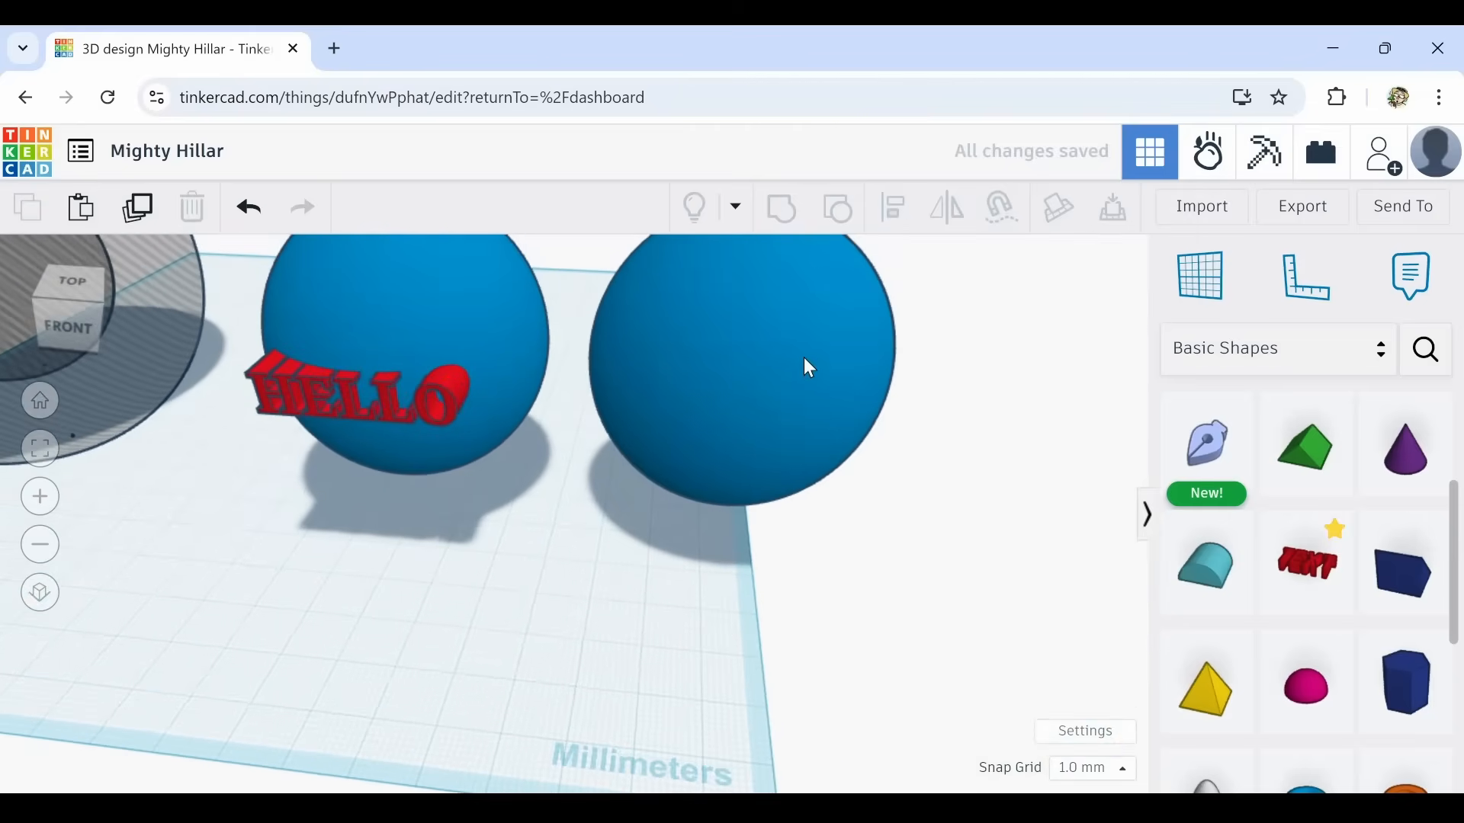
Search the community shape library for "letters" and load more of the matching shapes.
left_click(1426, 355)
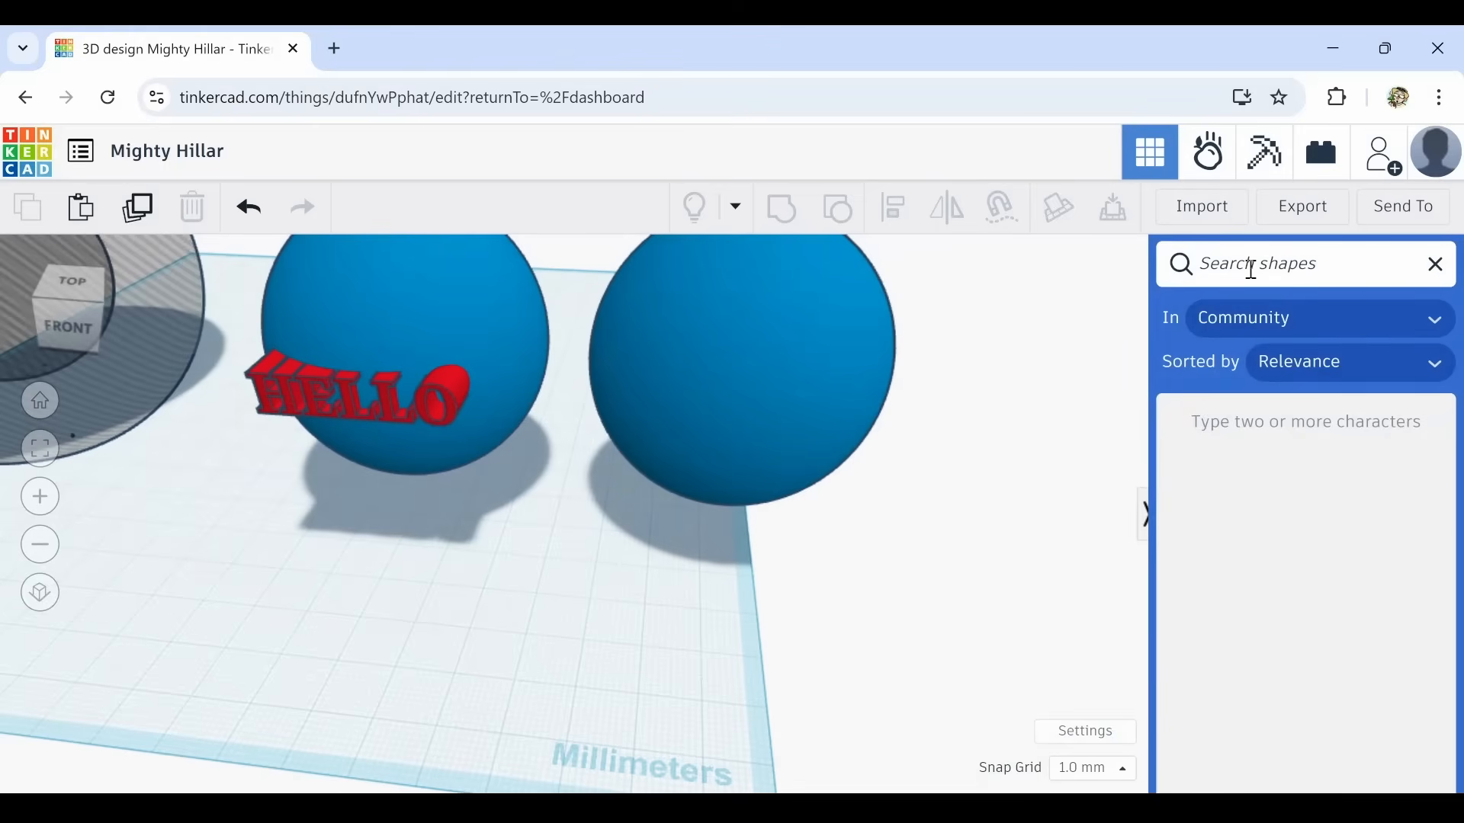
left_click(1251, 269)
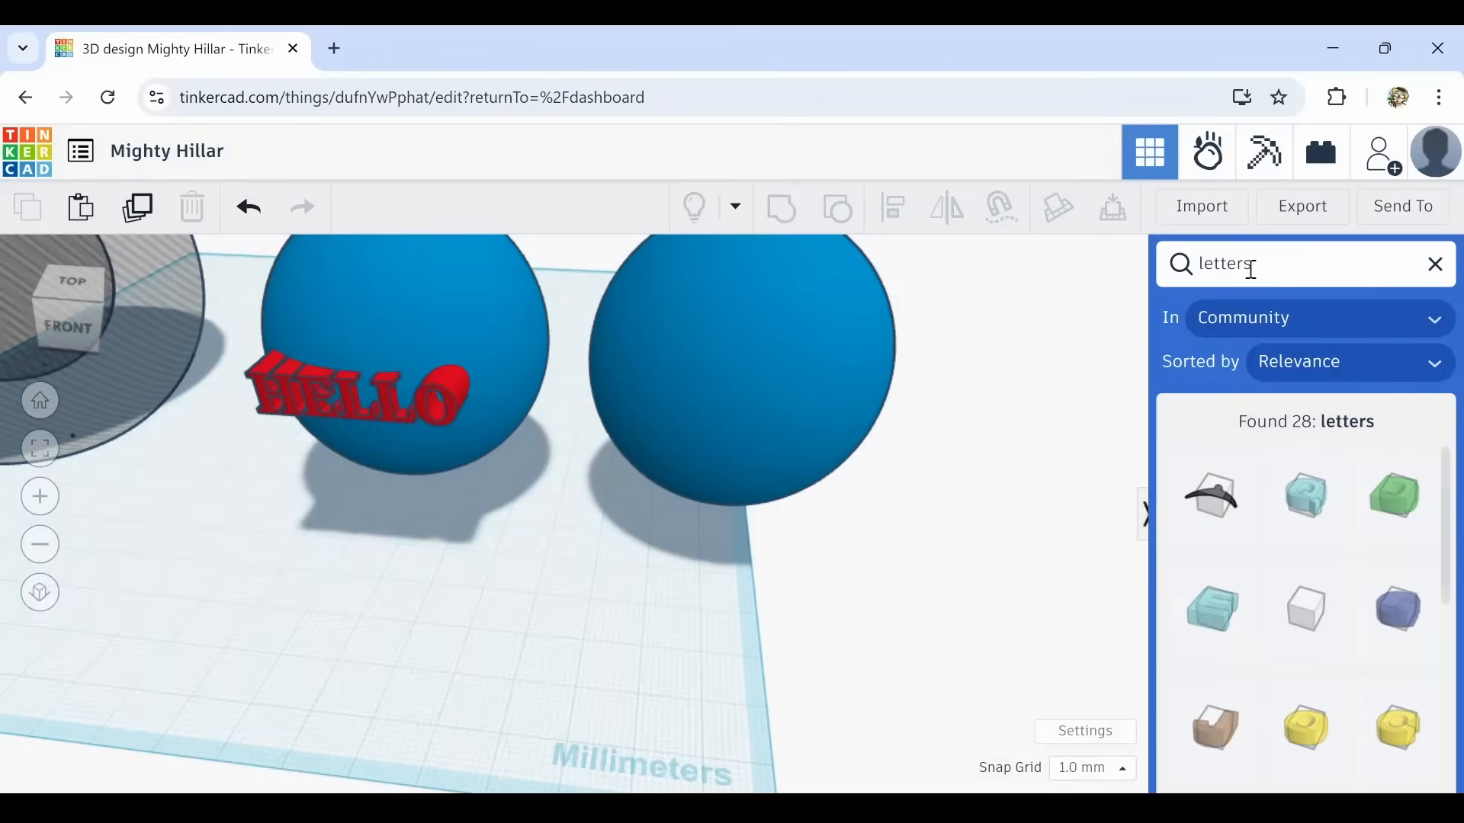
scroll(1323, 512, "down", 5)
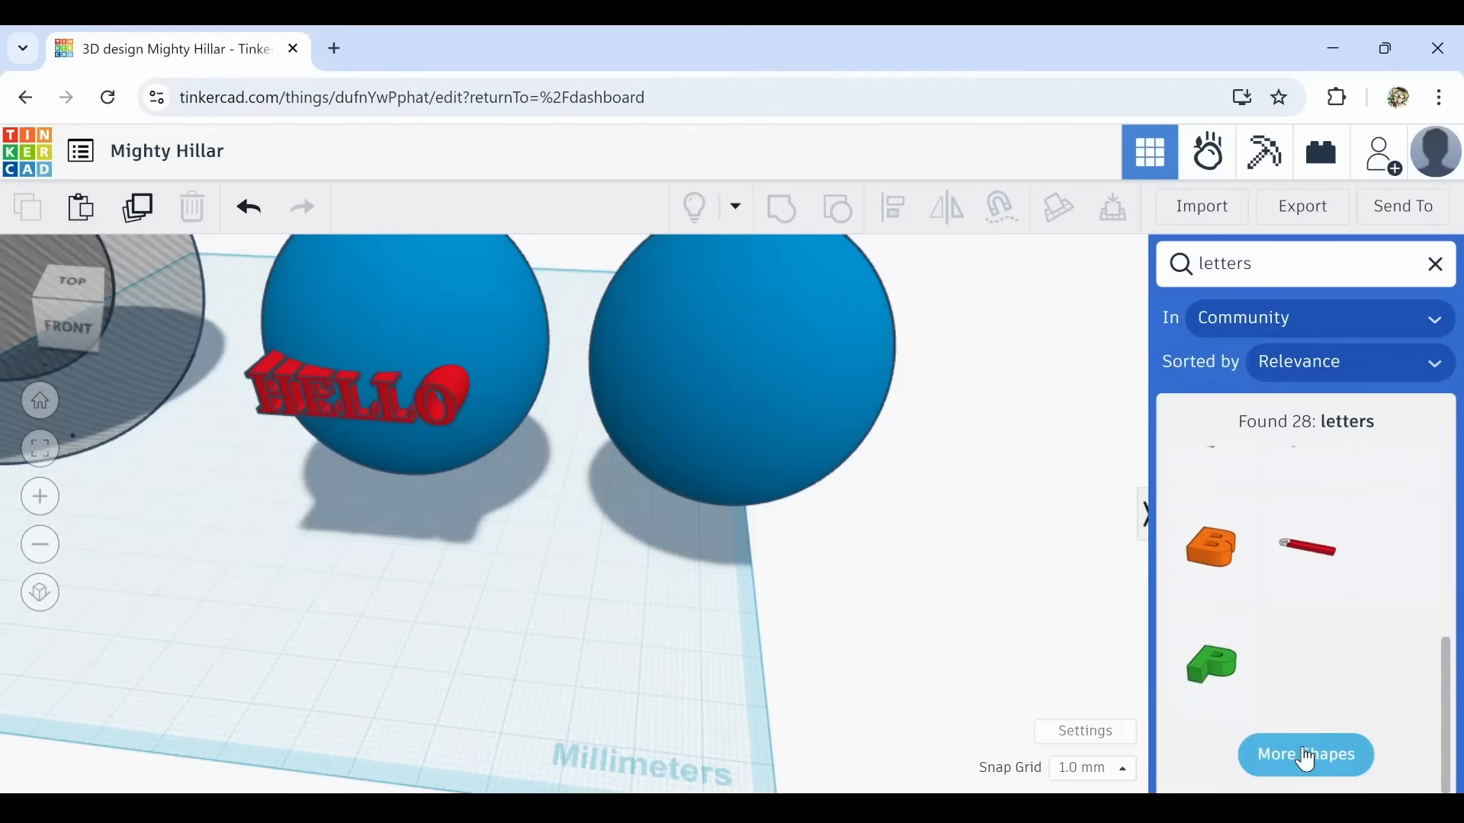
left_click(1307, 734)
scroll(1319, 580, "down", 3)
scroll(1319, 587, "up", 10)
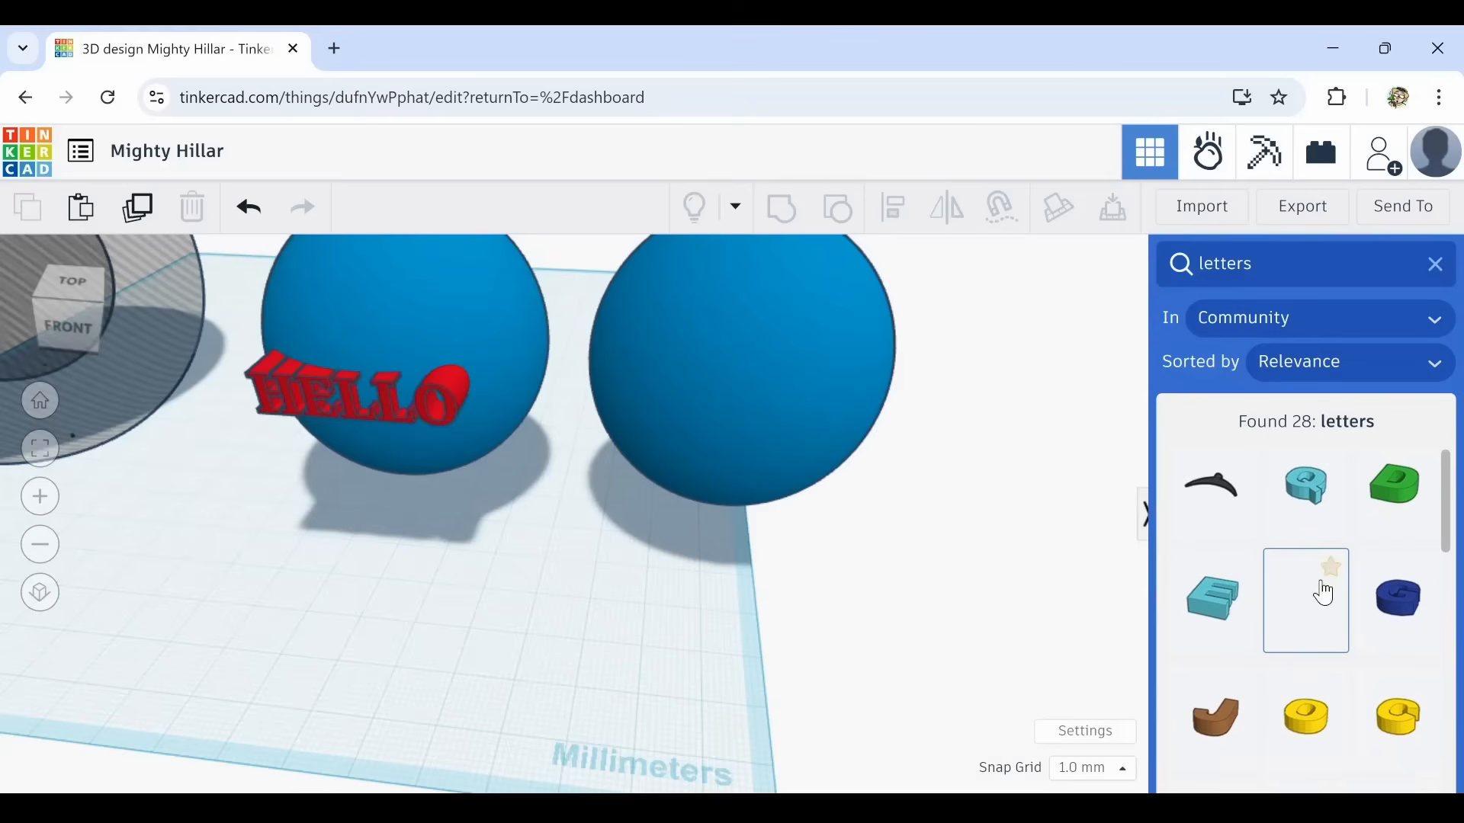
Look through the letter shapes in the search results for the individual letters of HELLO.
scroll(1323, 594, "down", 5)
scroll(1323, 591, "down", 5)
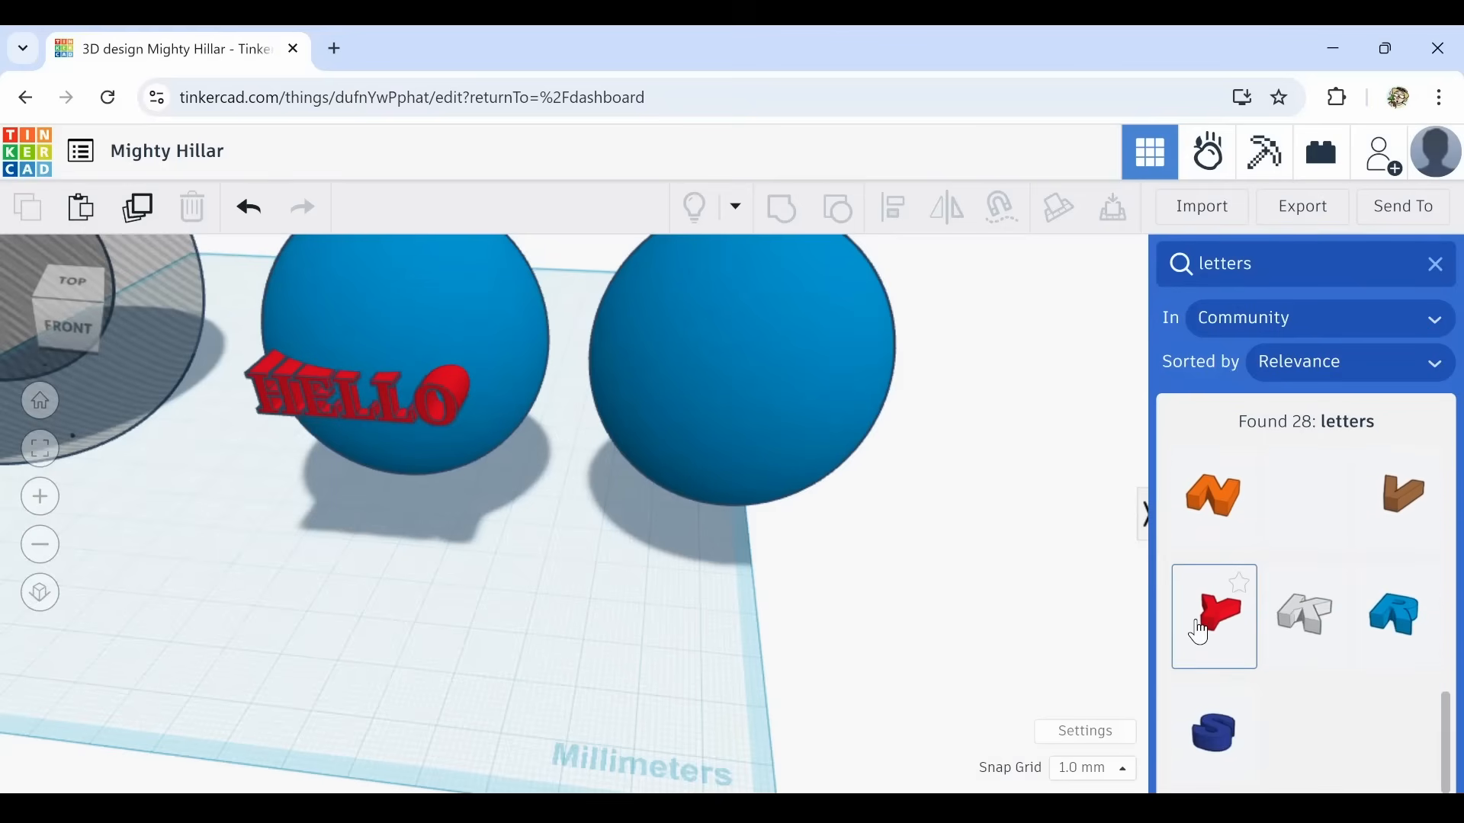
scroll(1208, 625, "up", 3)
scroll(1212, 622, "up", 6)
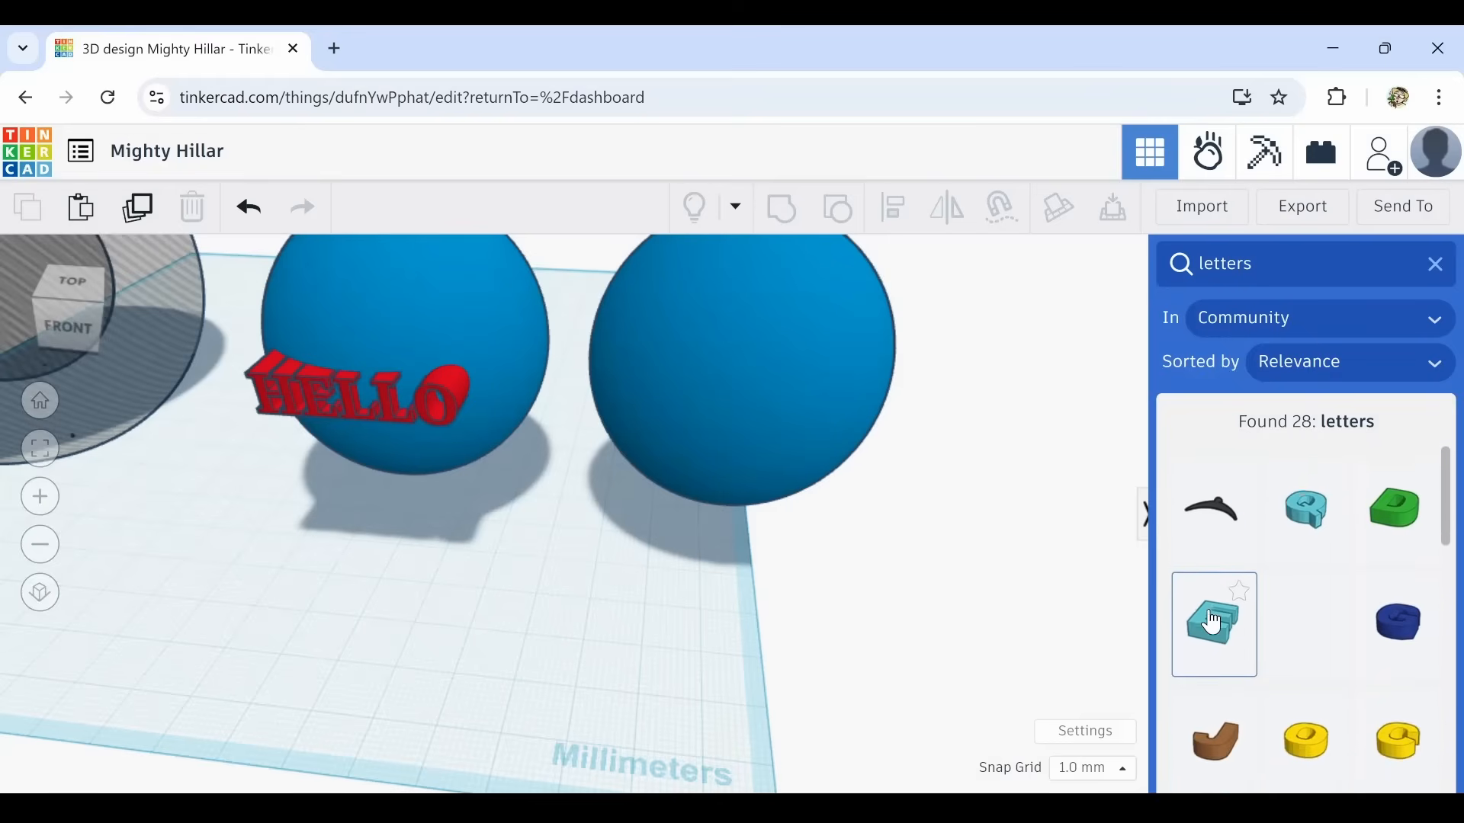
scroll(1212, 621, "down", 3)
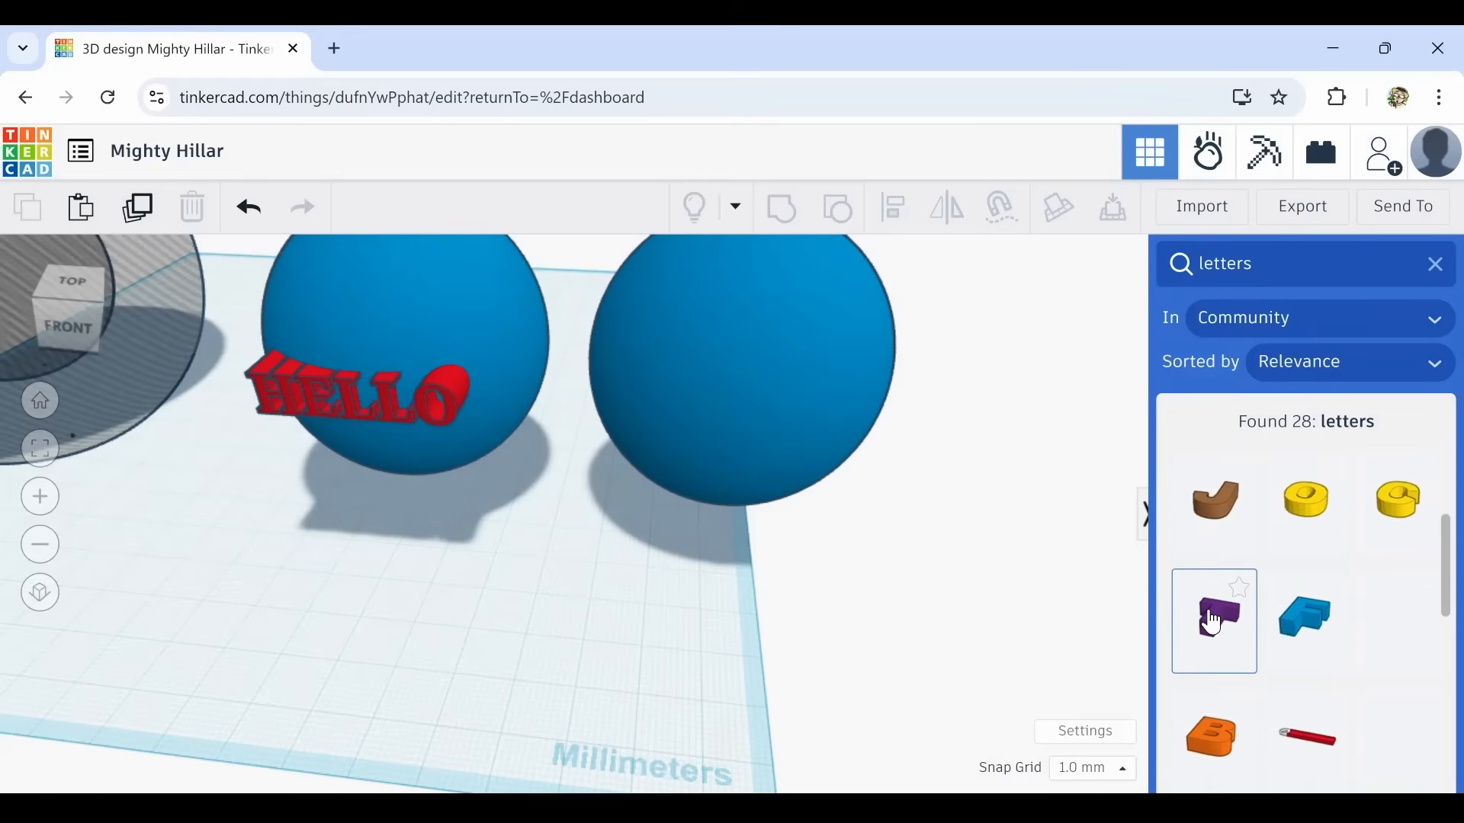
scroll(1213, 622, "down", 3)
scroll(1213, 622, "down", 5)
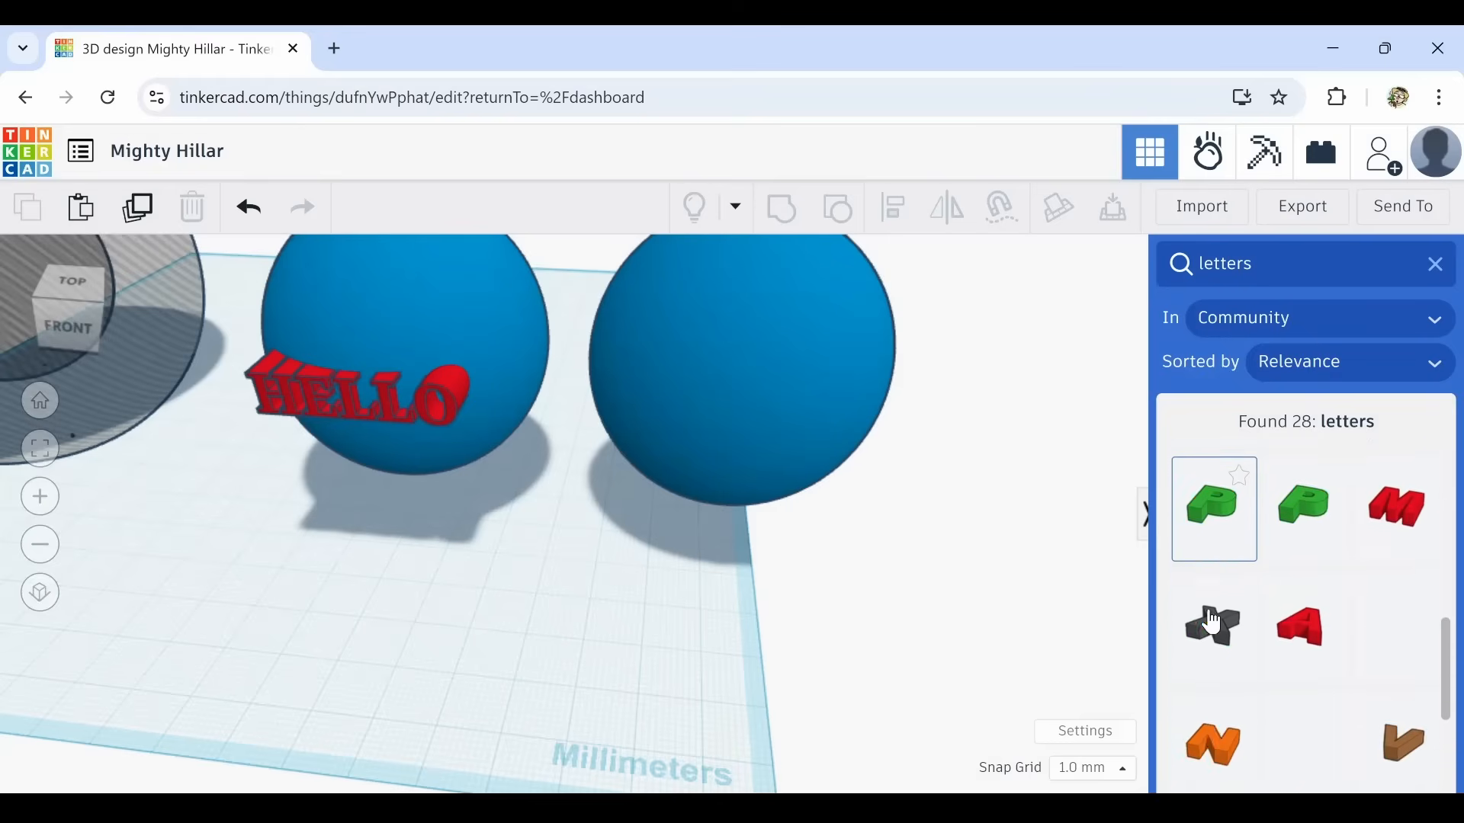
scroll(1213, 624, "up", 5)
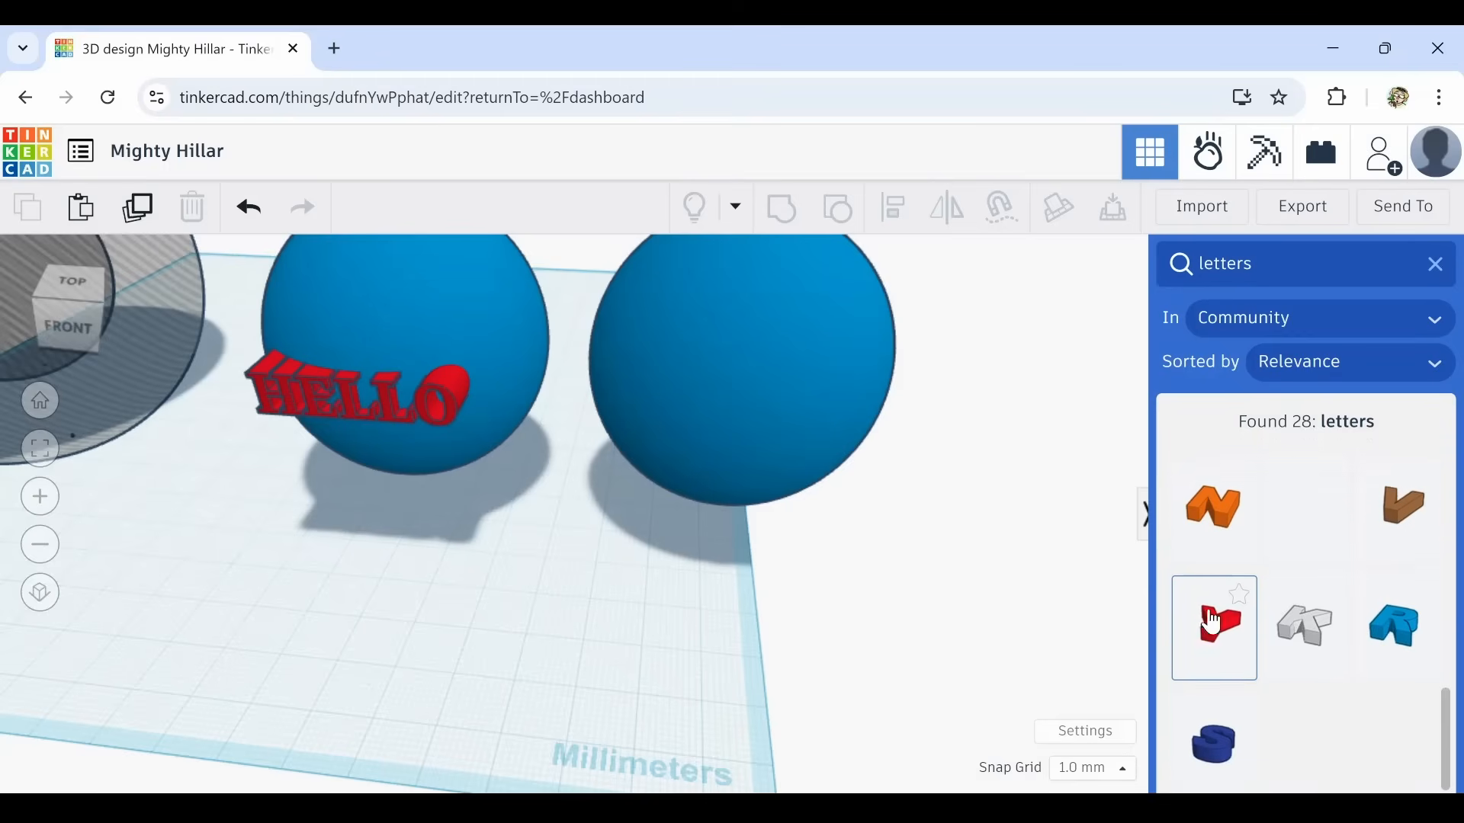
scroll(1212, 621, "up", 5)
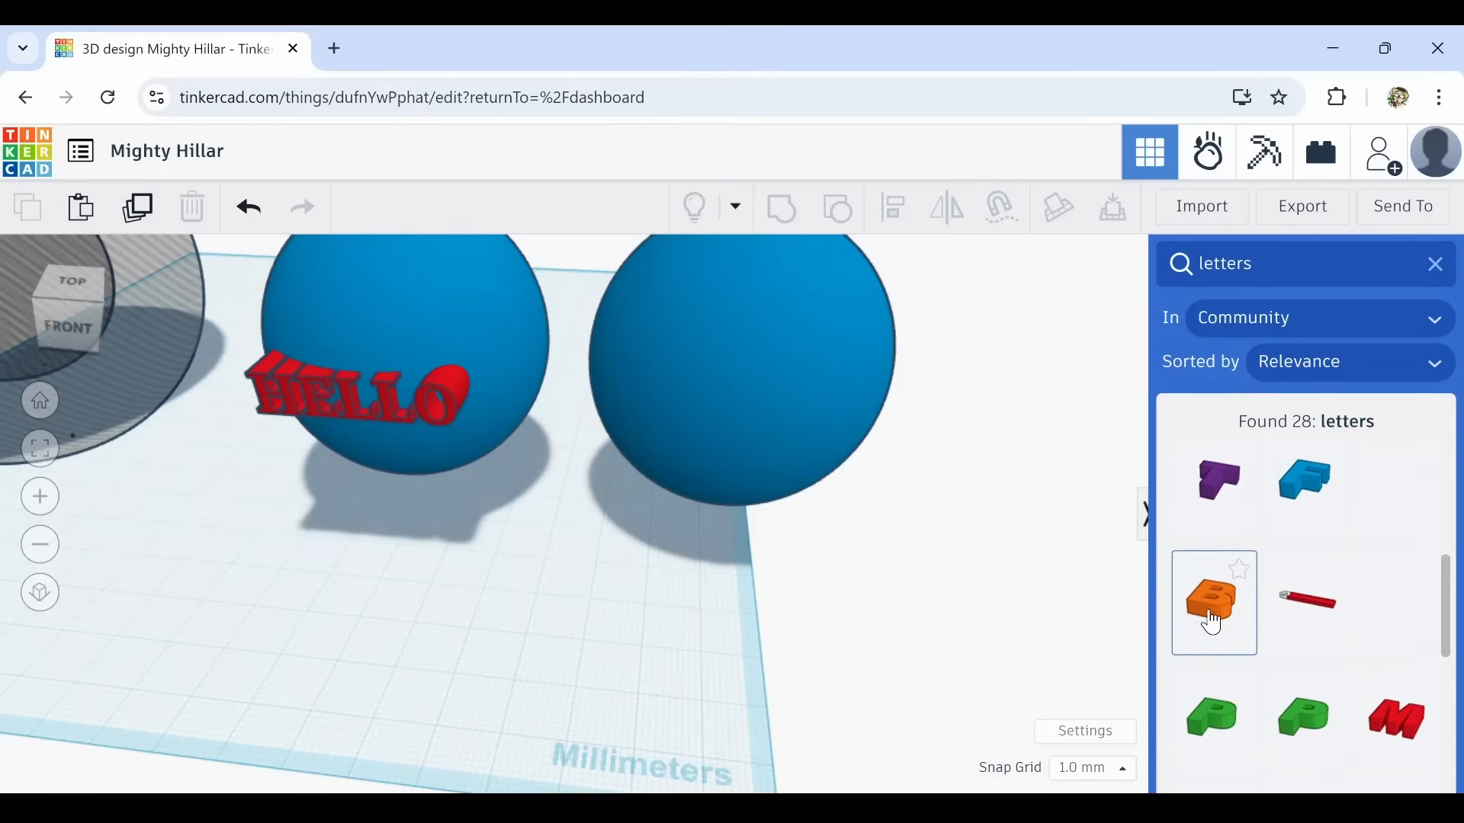
scroll(1212, 621, "down", 1)
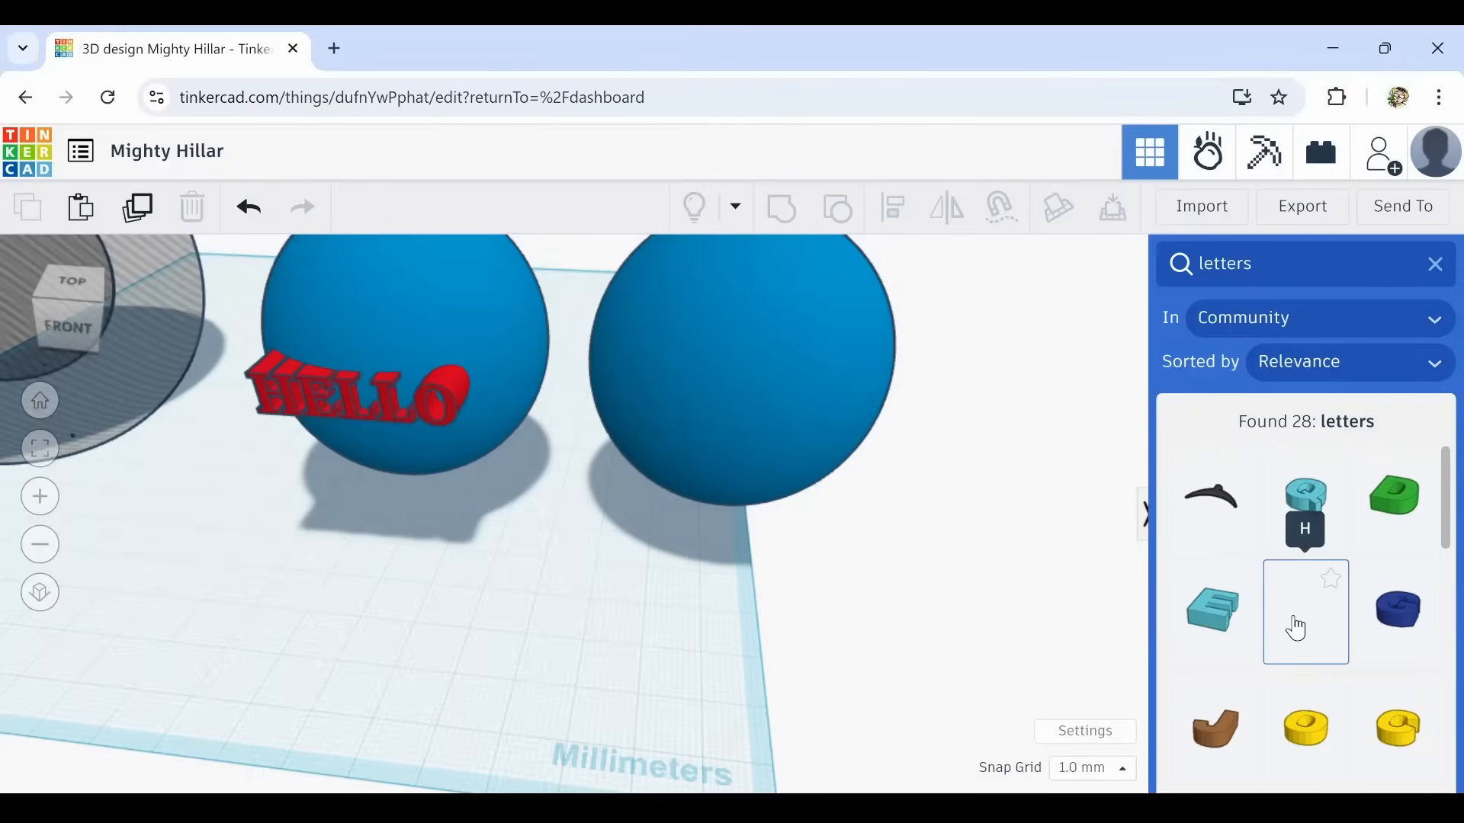
Place the community letter H against the curved front surface of the duplicate sphere, near its left side.
left_click_drag(1296, 629, 950, 499)
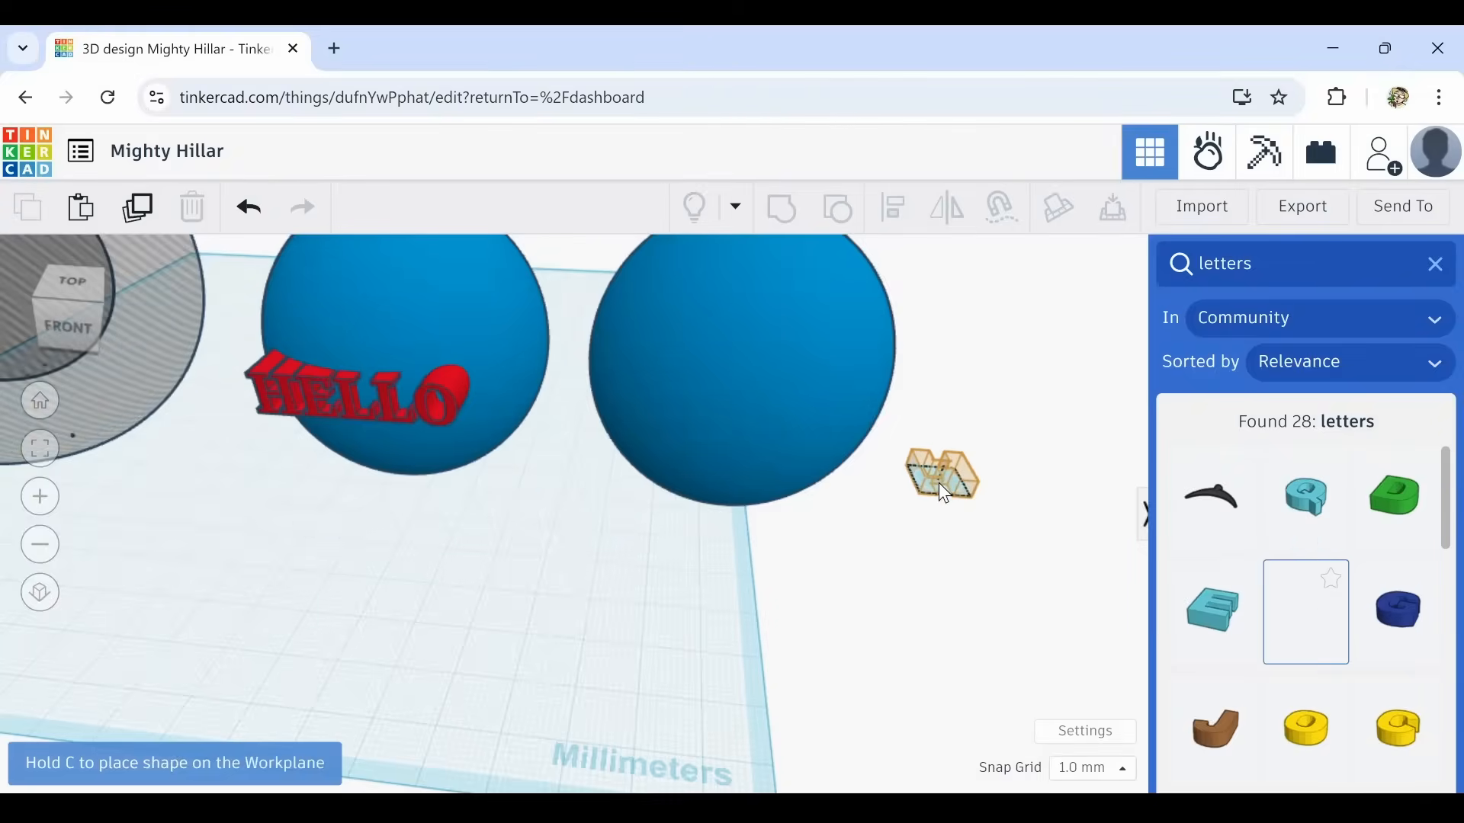
left_click_drag(939, 484, 637, 378)
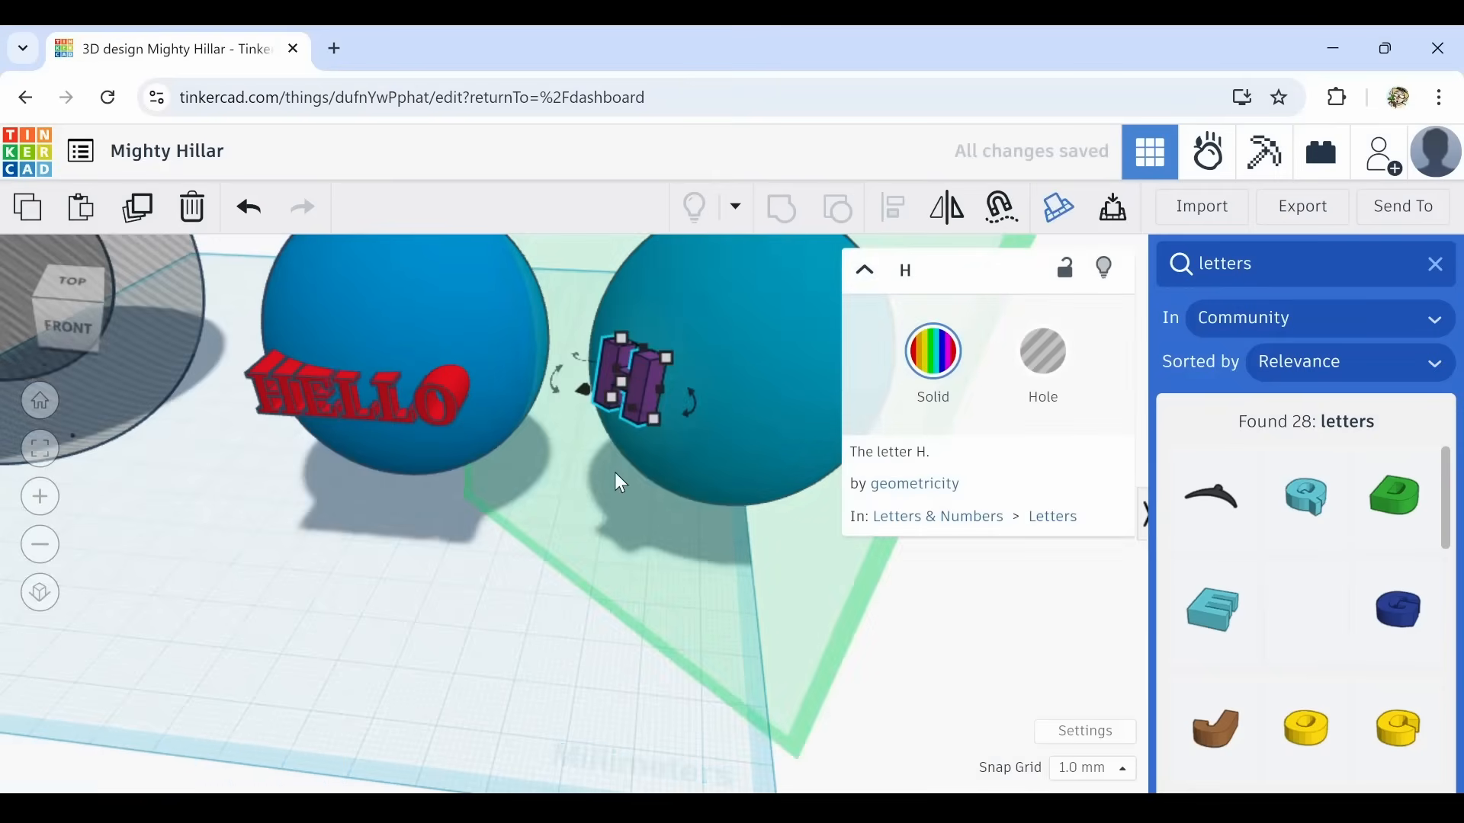
key("Down")
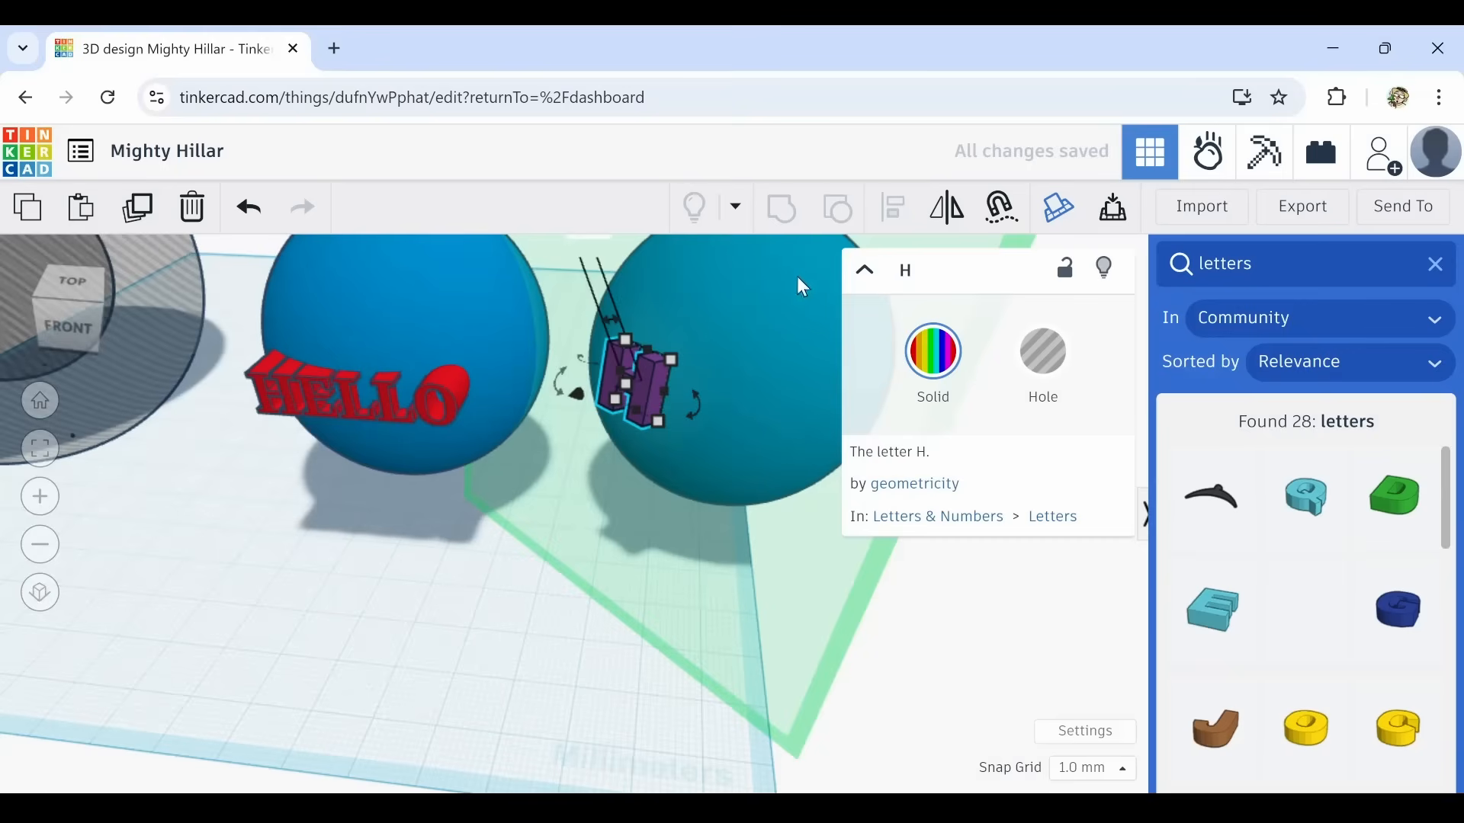
scroll(670, 396, "up", 4)
scroll(660, 413, "down", 4)
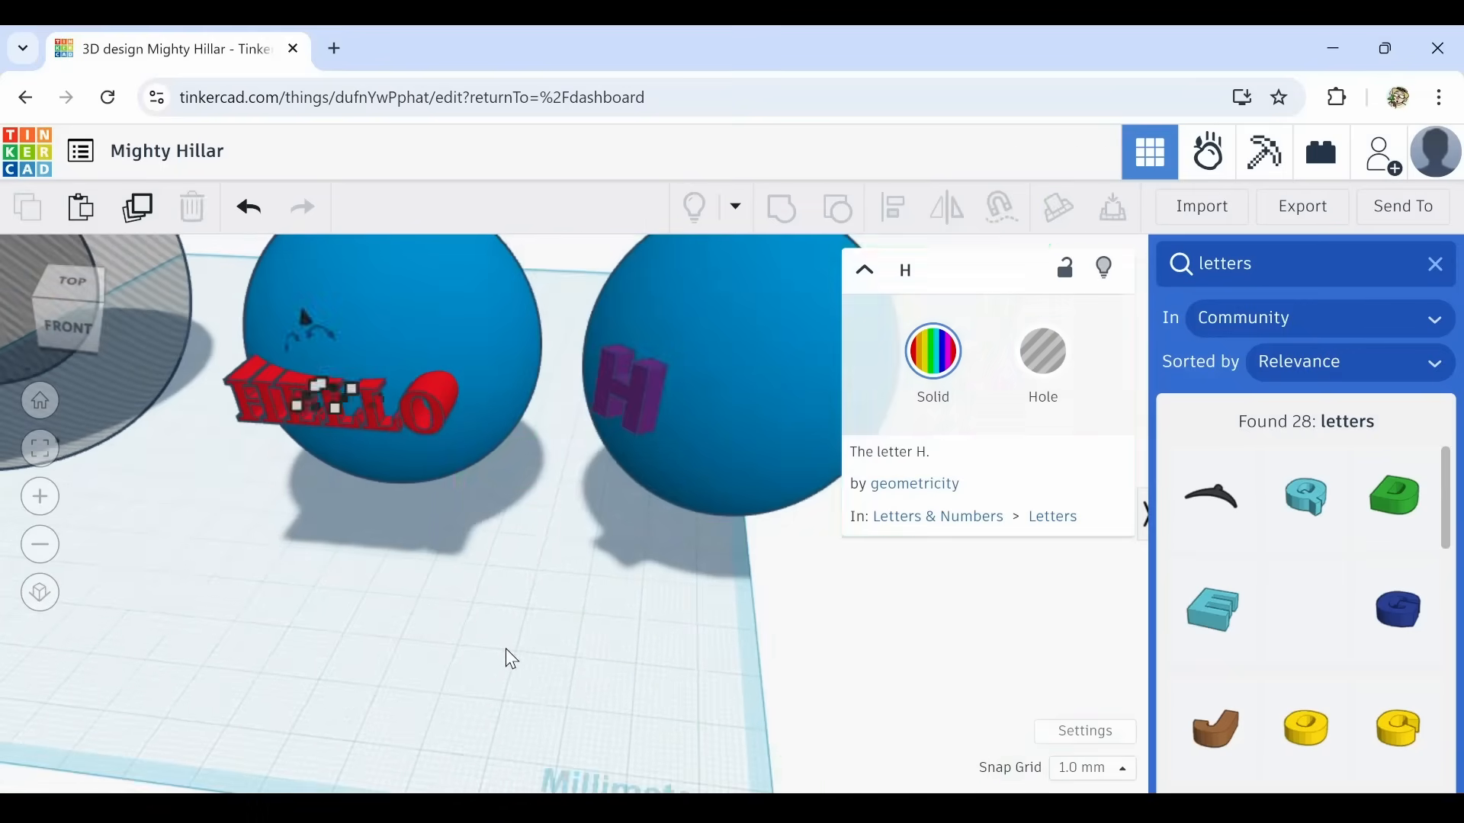
Nudge the letter H back and sideways so it sits partly embedded in the duplicate sphere, then deselect it.
scroll(648, 400, "up", 4)
key("Up")
key("Up")
key("Up")
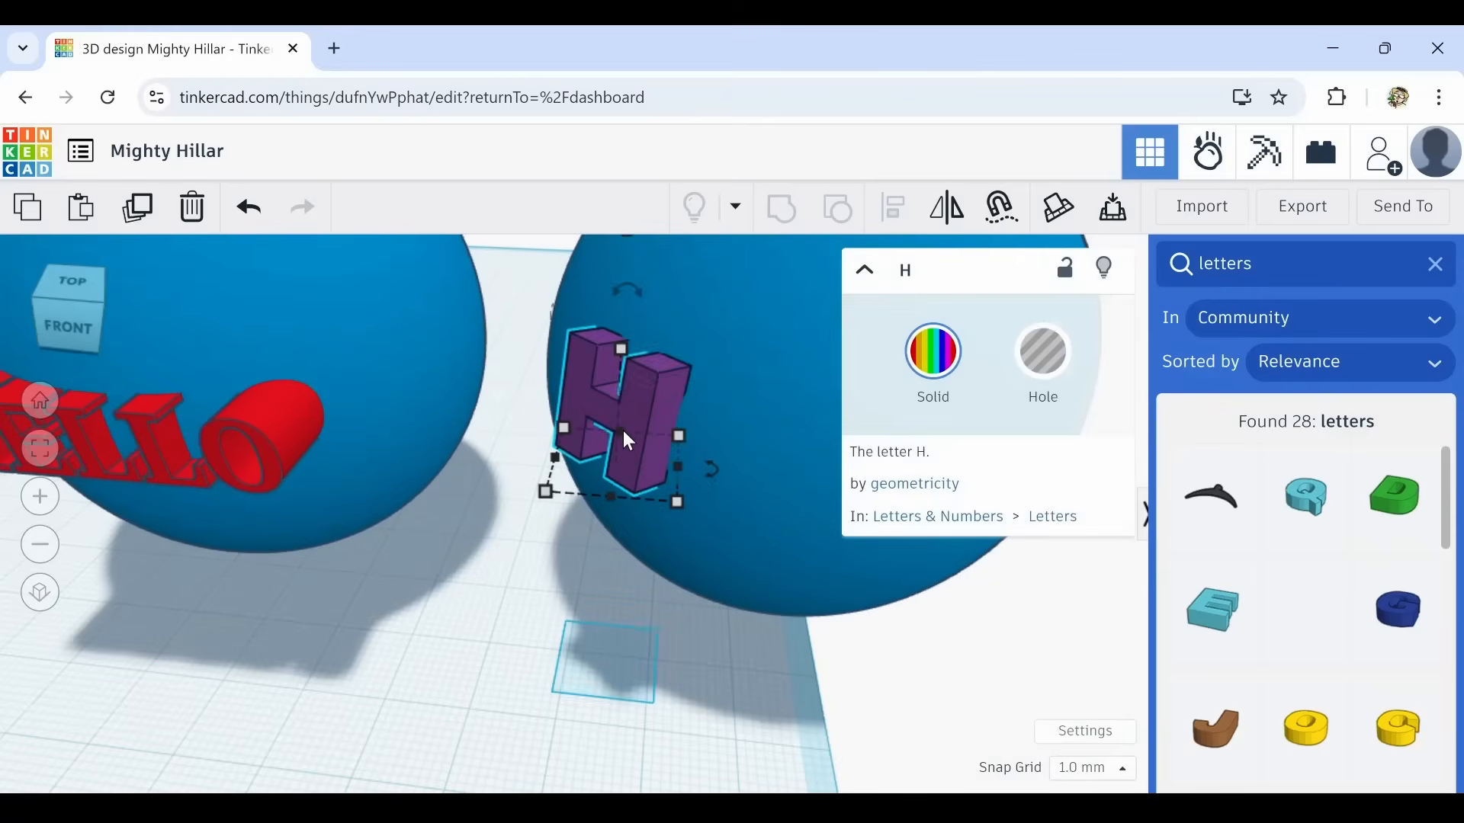
key("Right")
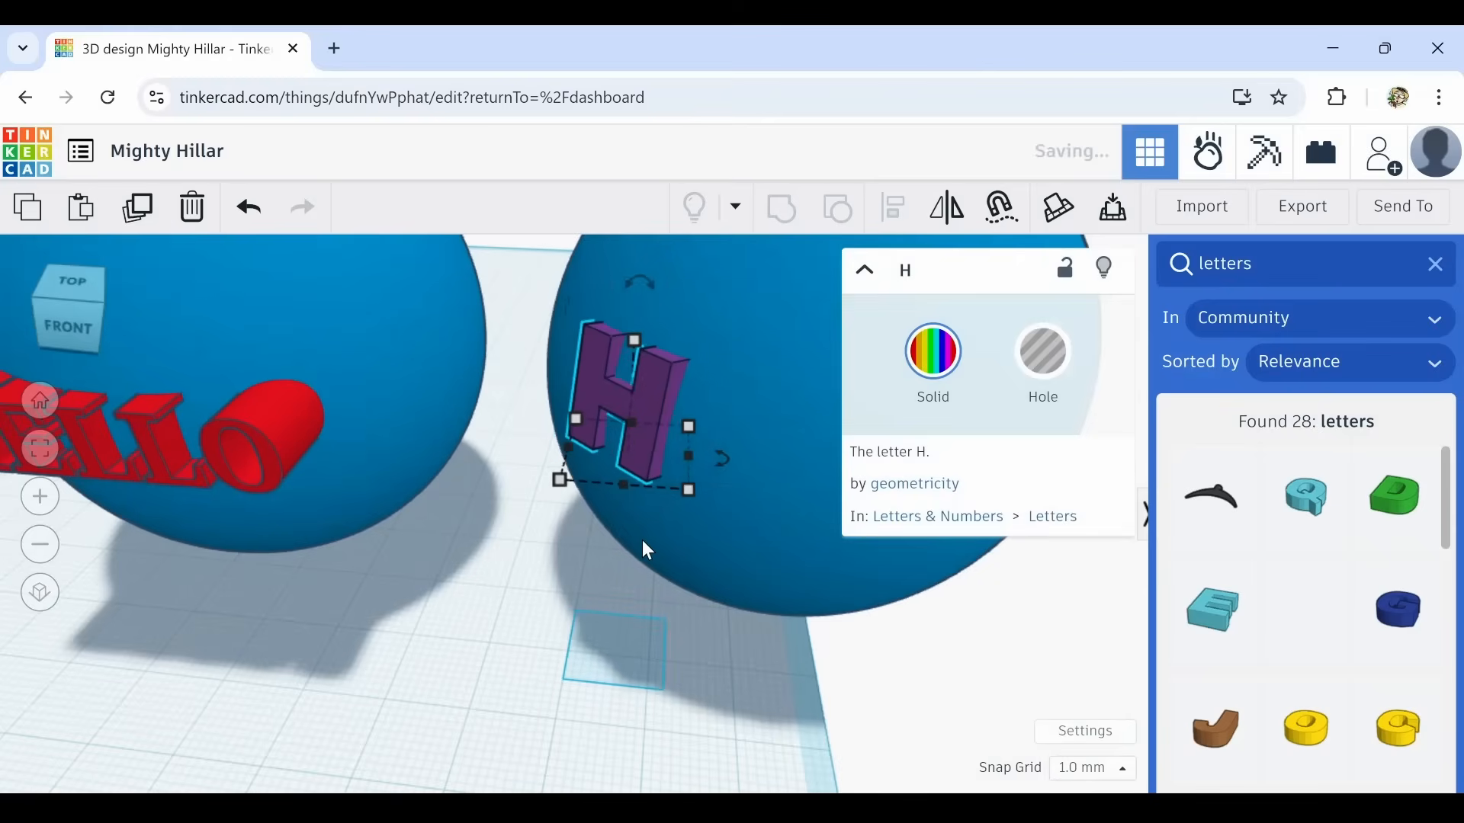
key("Down")
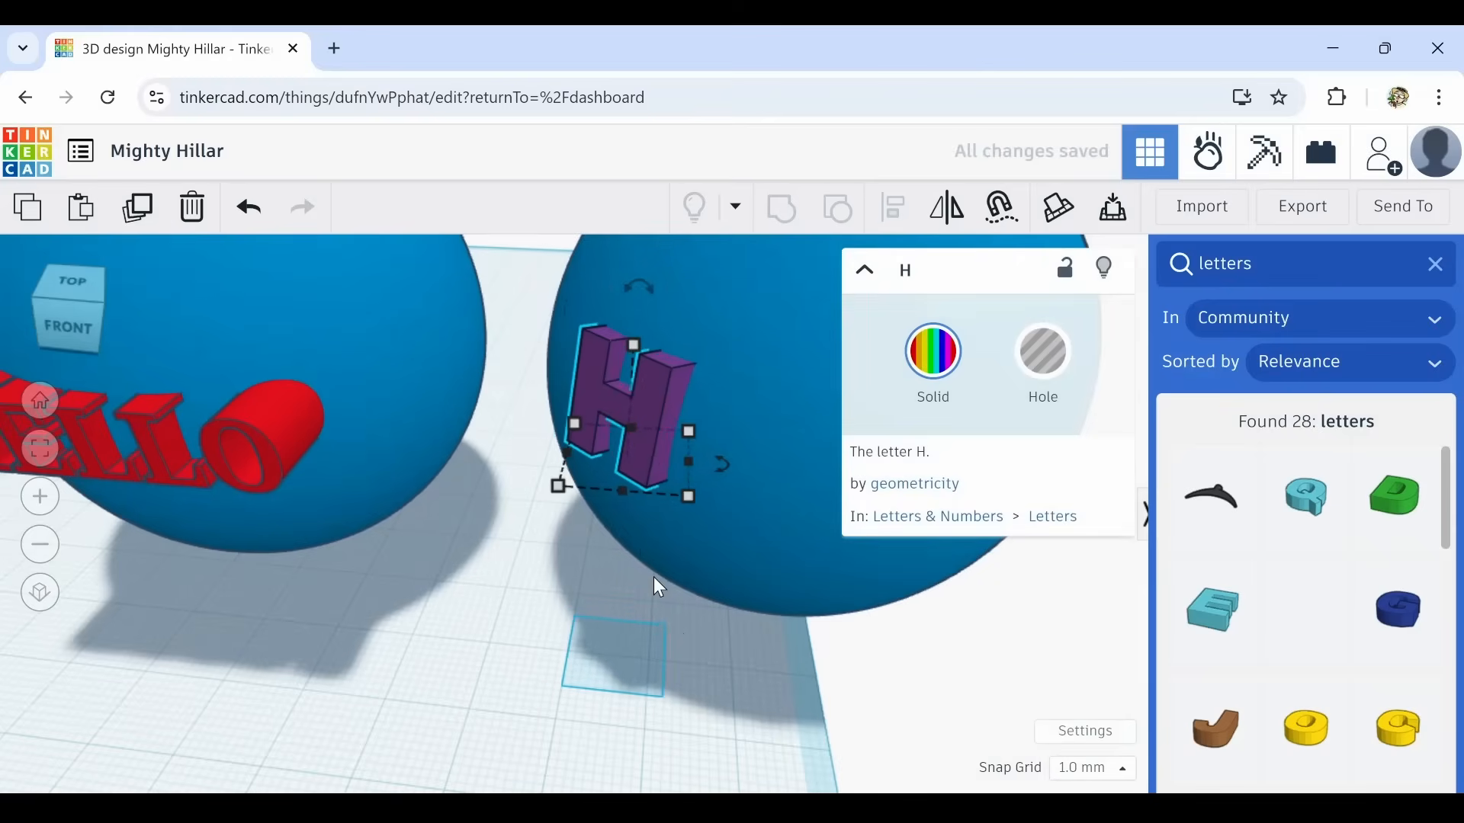
left_click(700, 665)
Place the community letter E on the duplicate sphere's front, just right of the letter H.
scroll(699, 666, "down", 4)
middle_click_drag(741, 700, 680, 662)
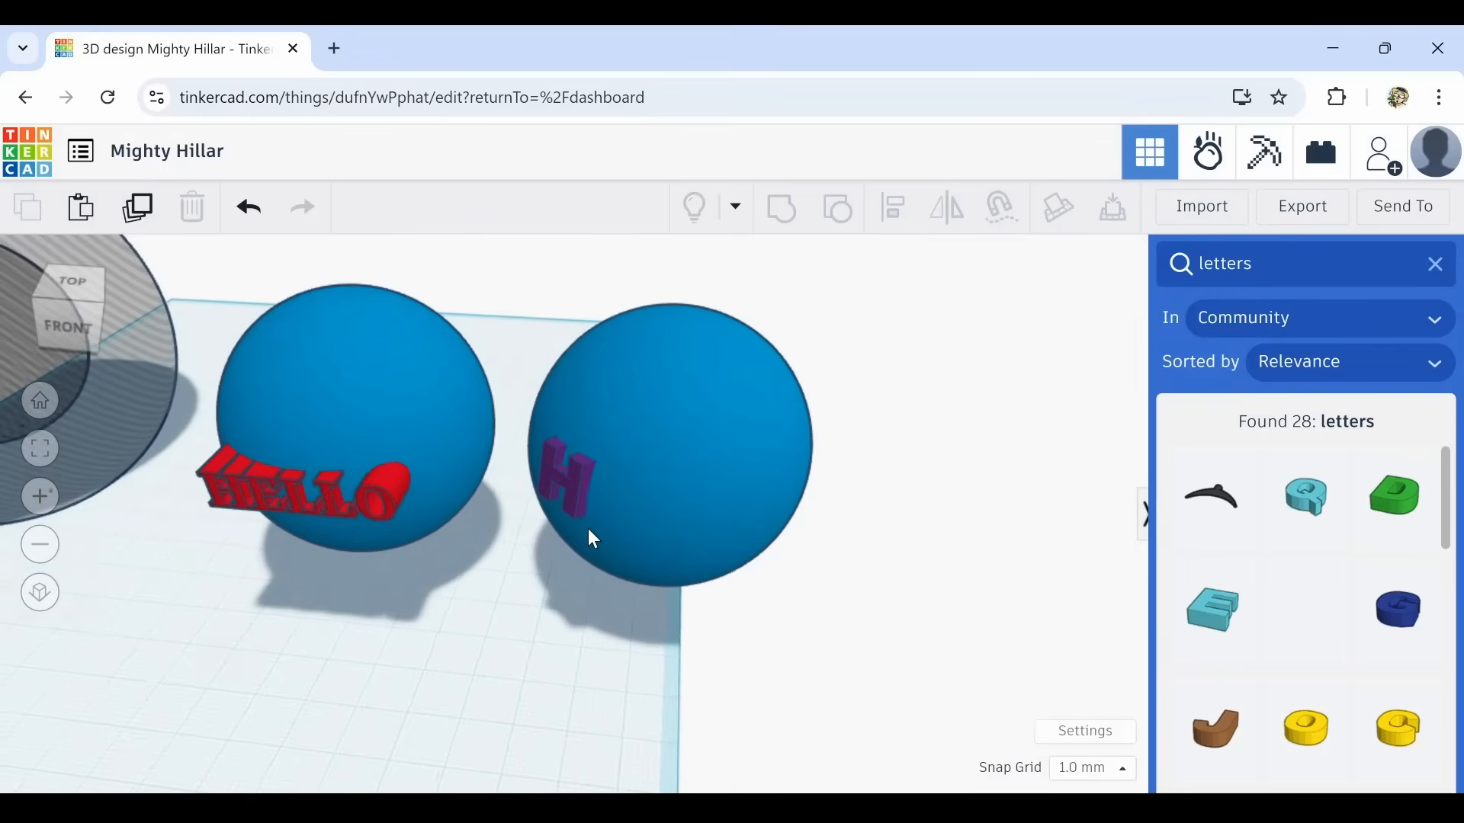
scroll(588, 526, "up", 5)
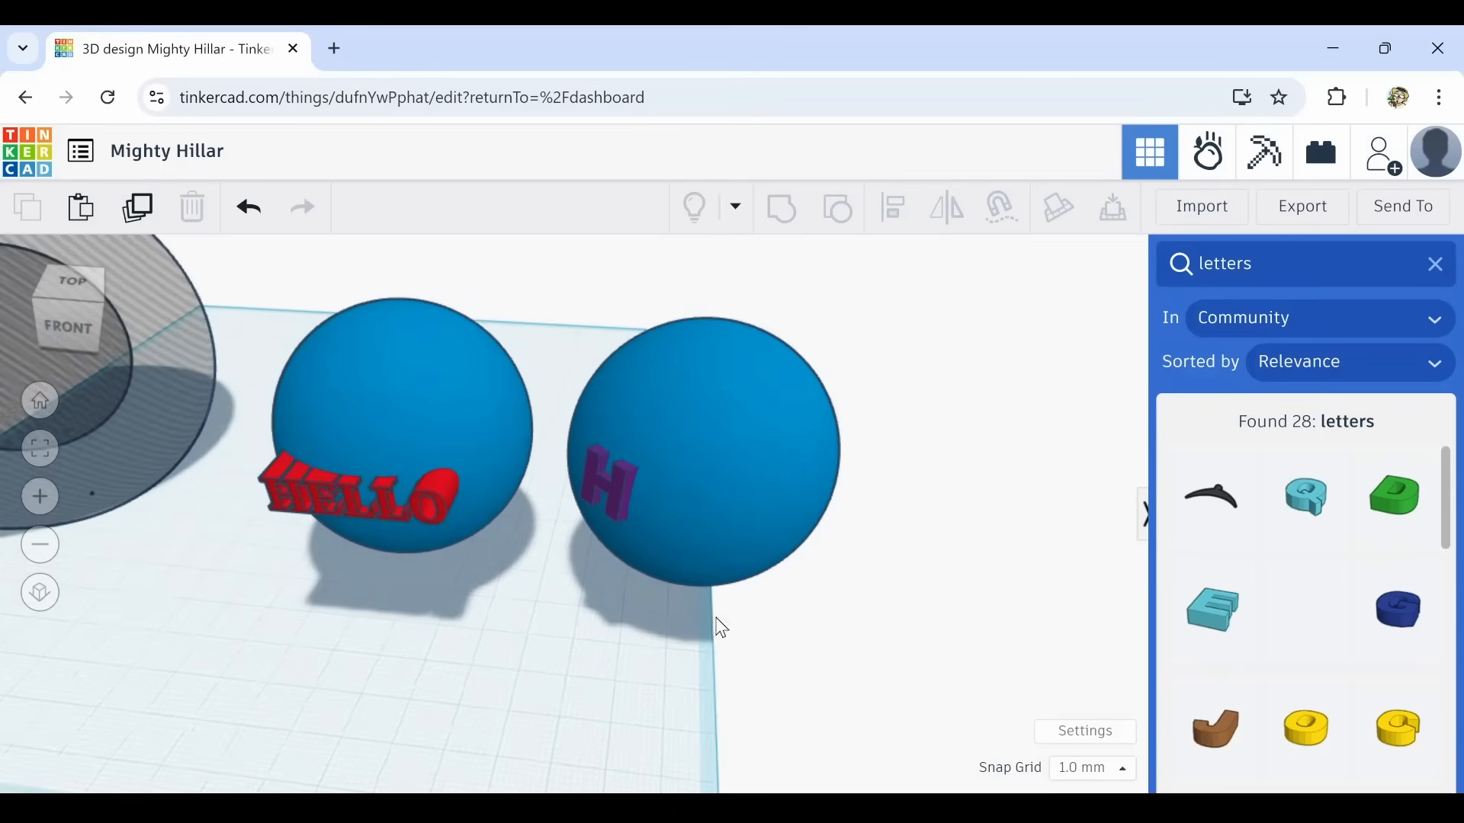
scroll(712, 624, "down", 3)
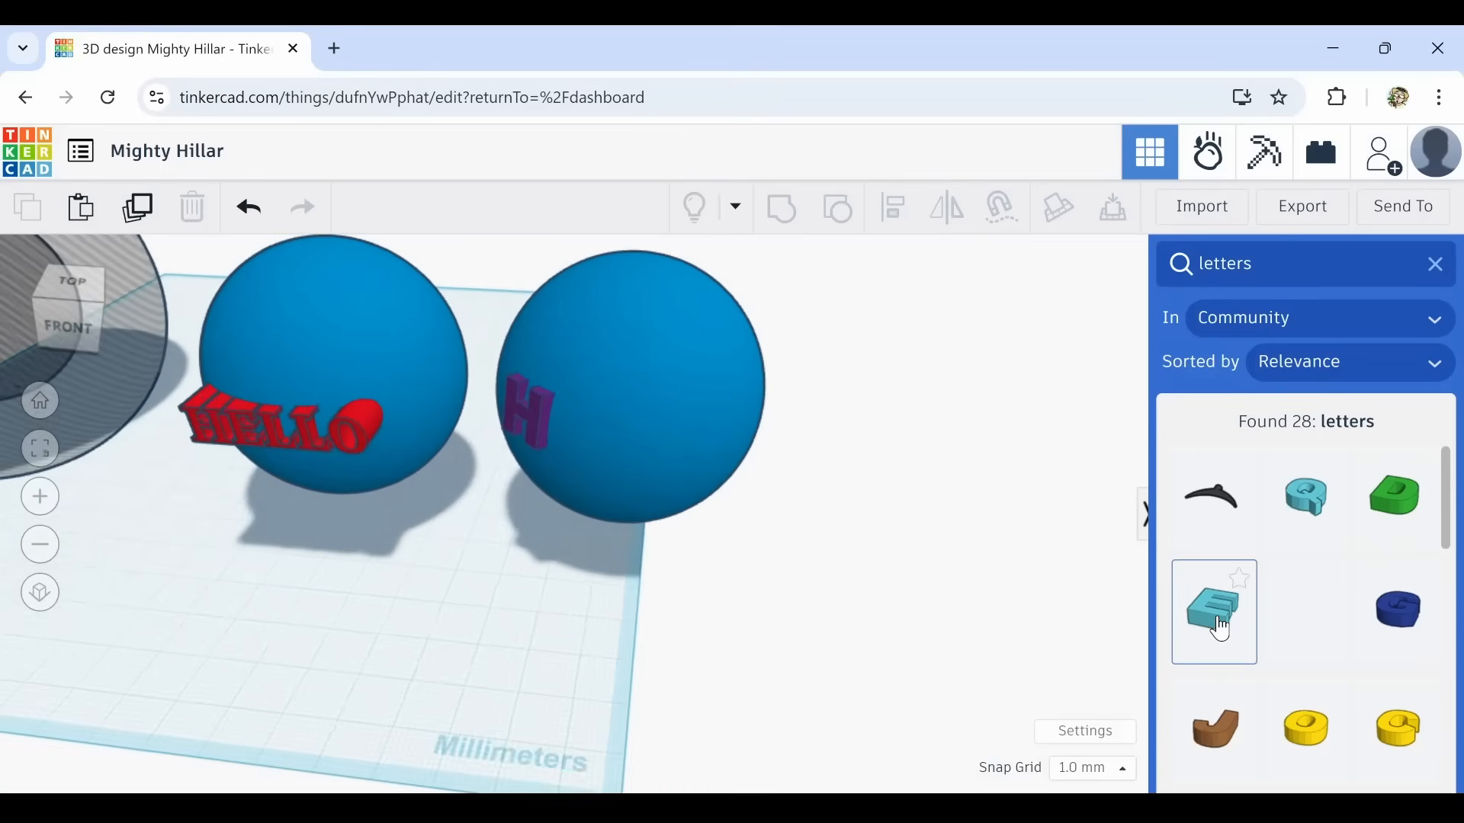
left_click_drag(1215, 615, 587, 432)
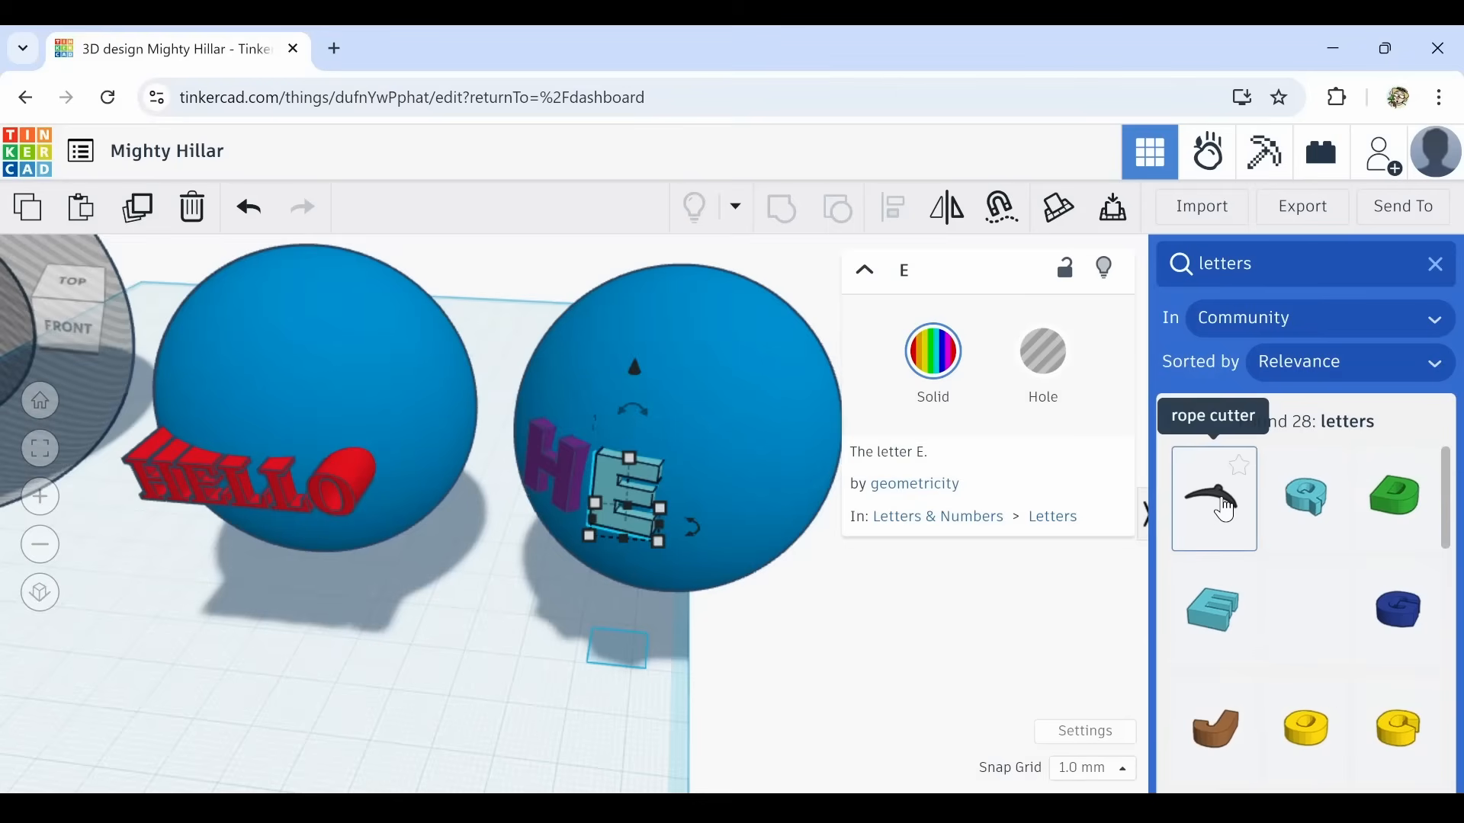
middle_click_drag(608, 698, 705, 720)
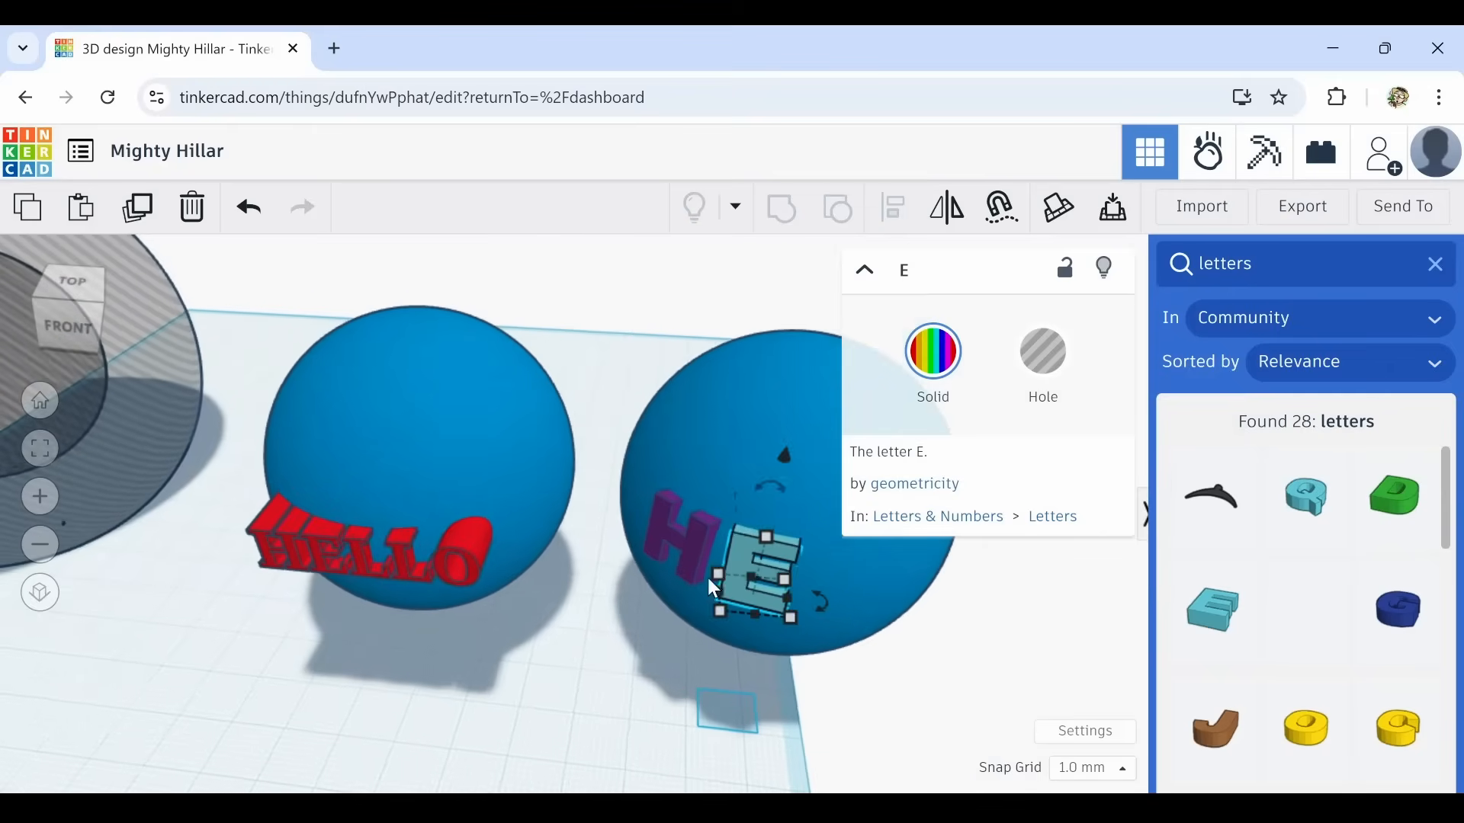
Delete the letters H and E from the duplicate sphere and close the shape search.
left_click(690, 538, "shift")
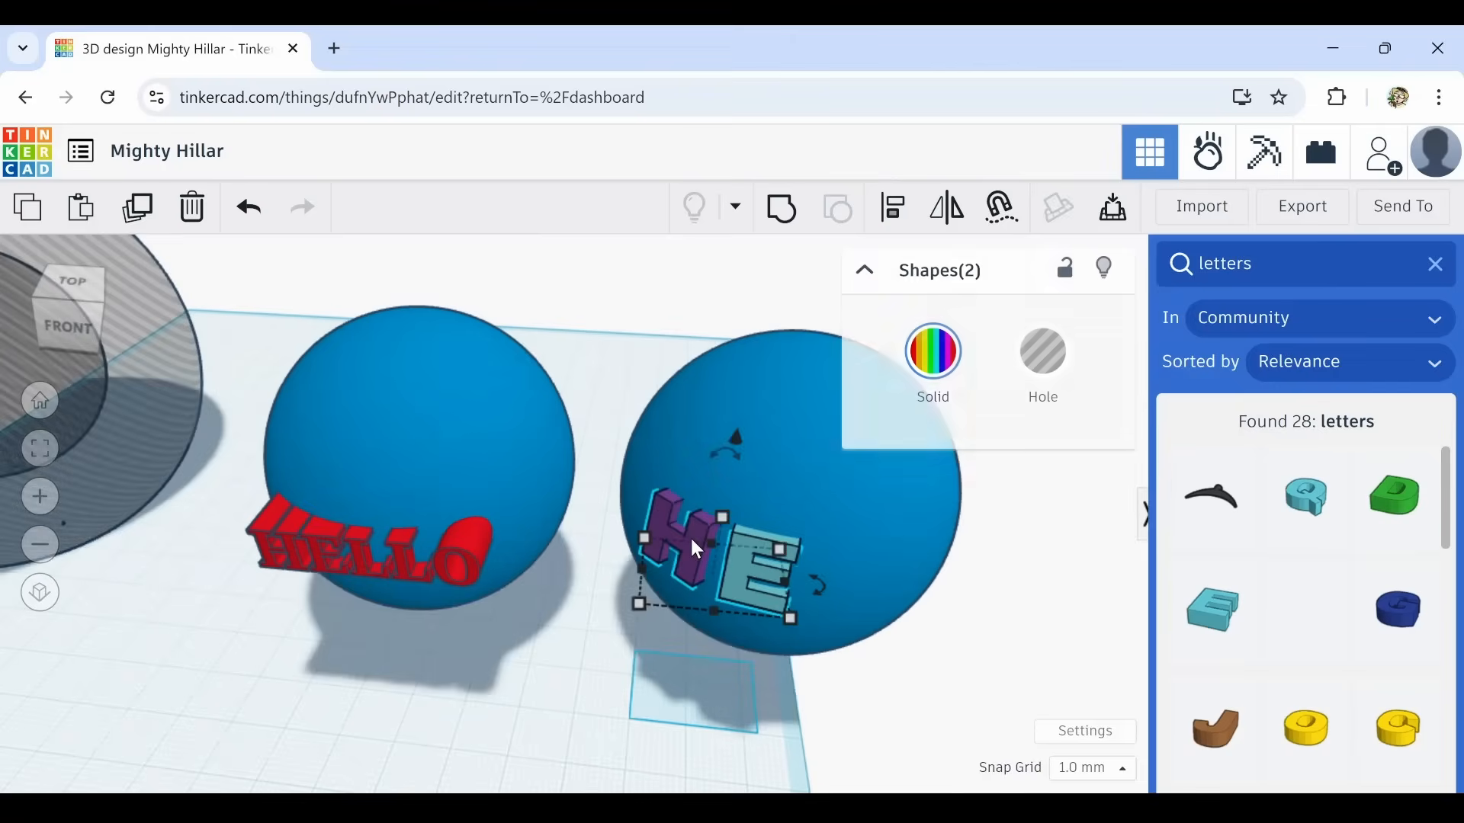
left_click(191, 209)
middle_click_drag(690, 635, 581, 496)
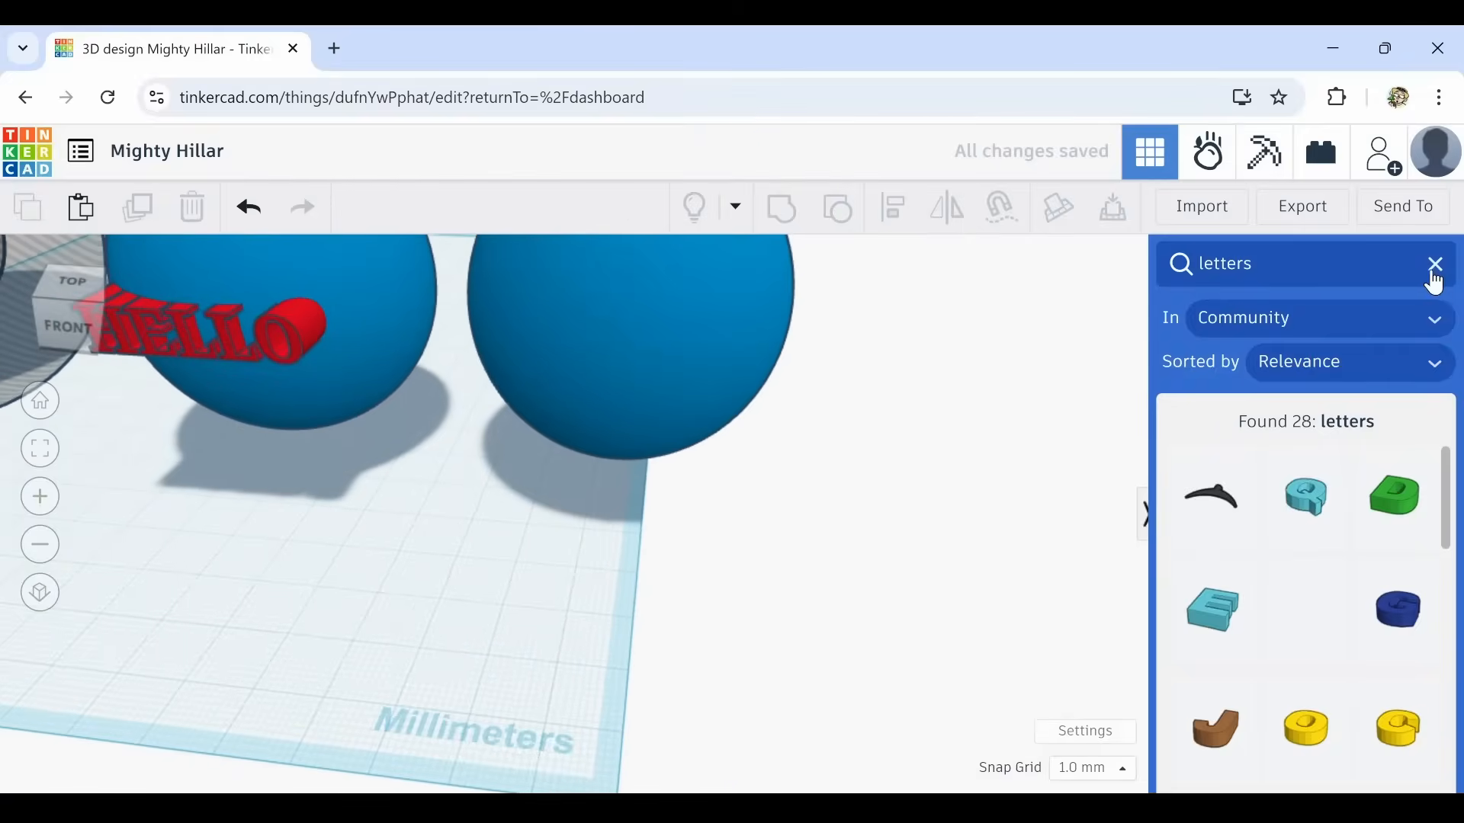
left_click(1435, 276)
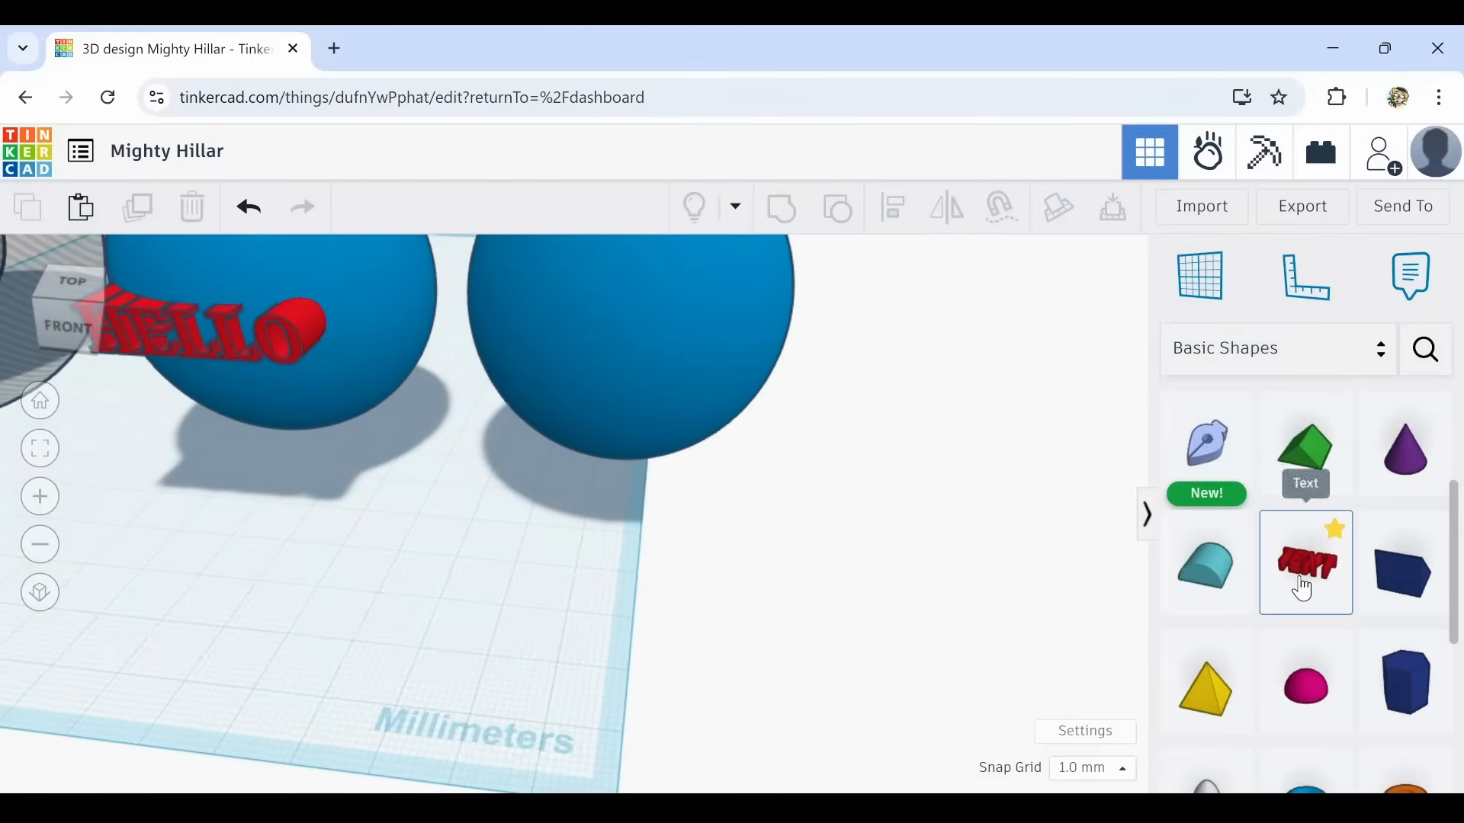
Add a text shape on the workplane in front of the duplicate sphere and set its text to H.
left_click_drag(1313, 577, 550, 568)
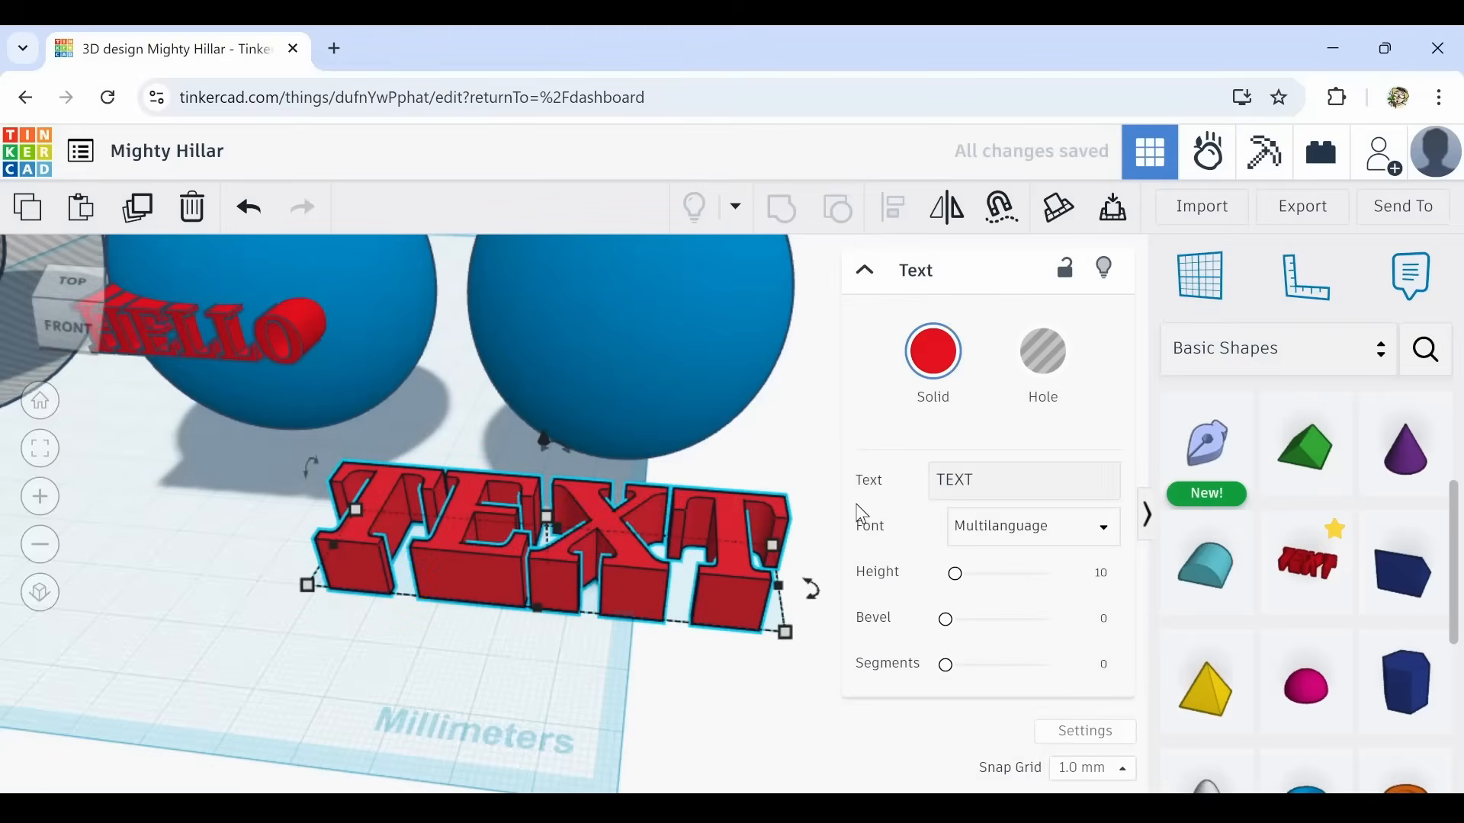
left_click(947, 485)
left_click_drag(980, 478, 914, 491)
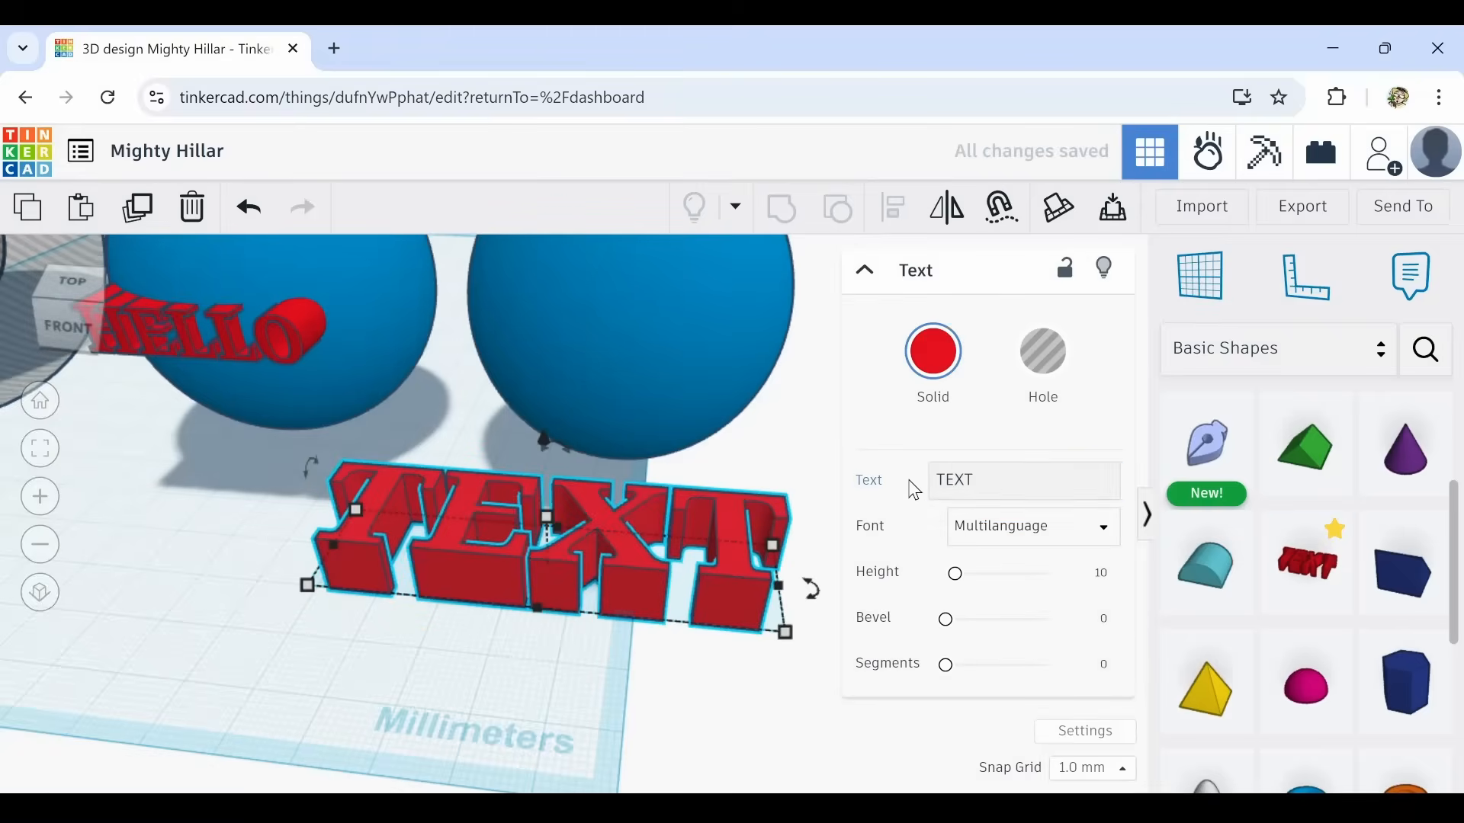
double_click(969, 478)
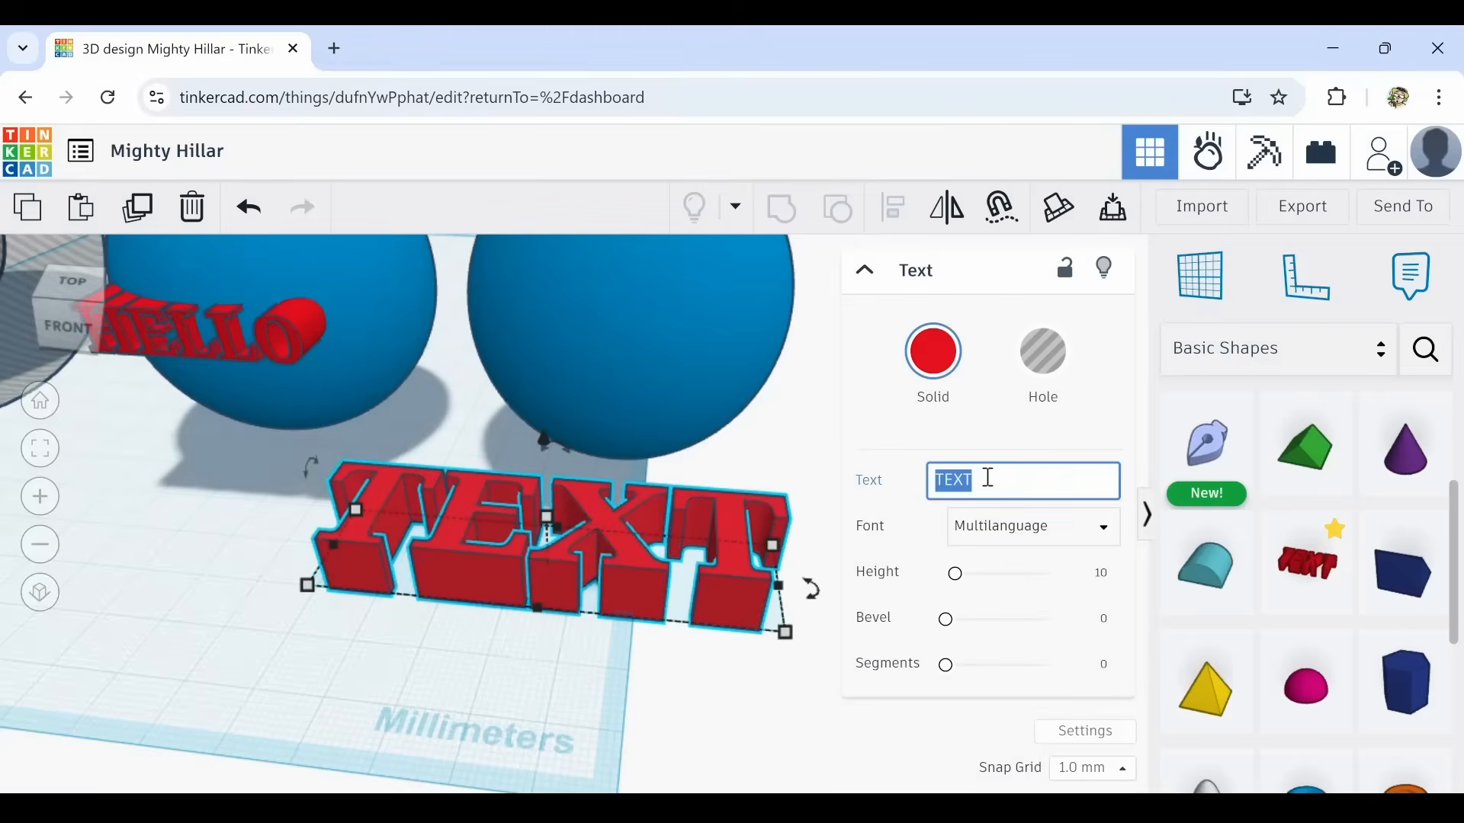
type("h")
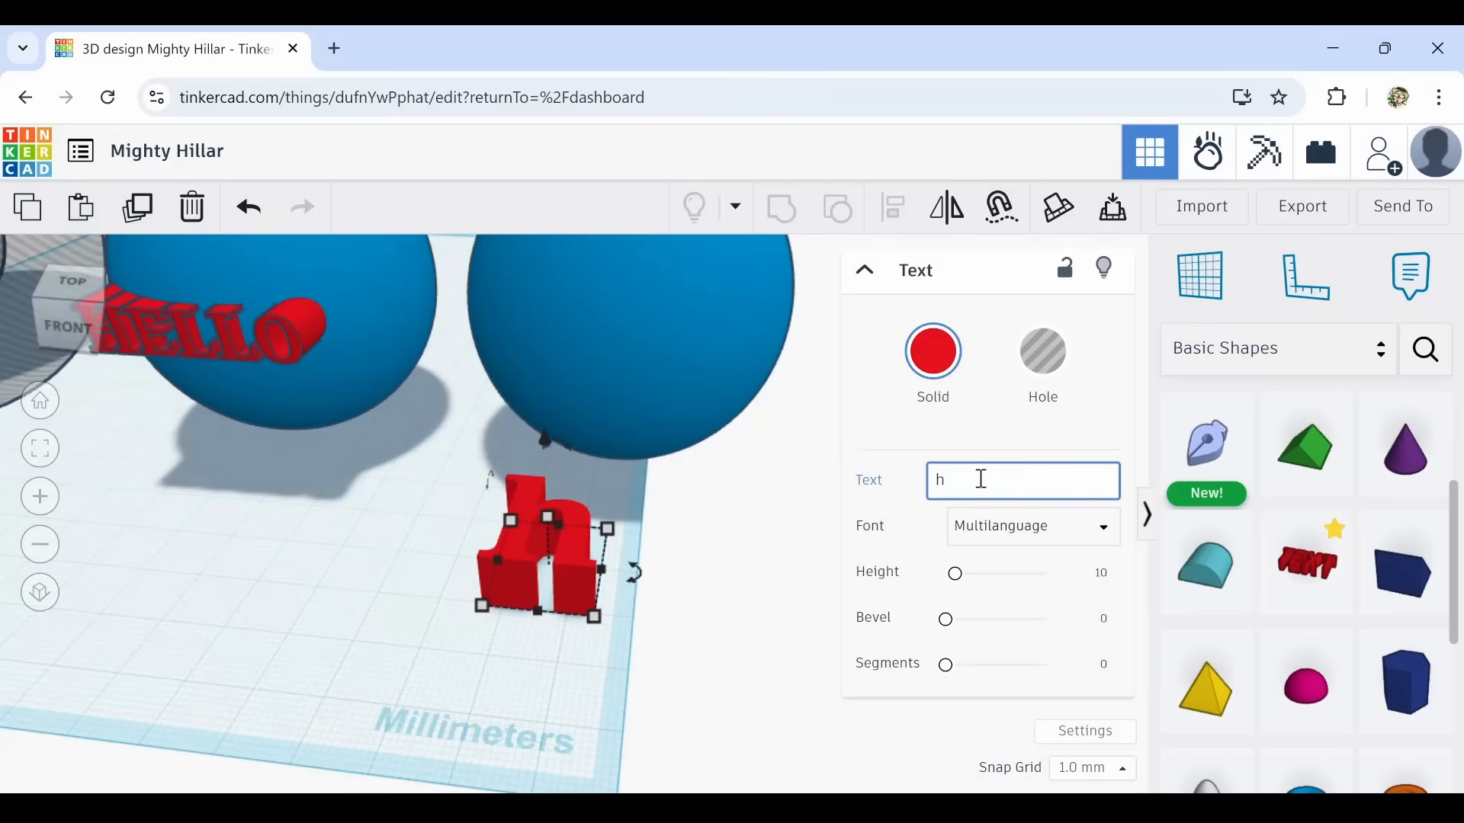
type("H")
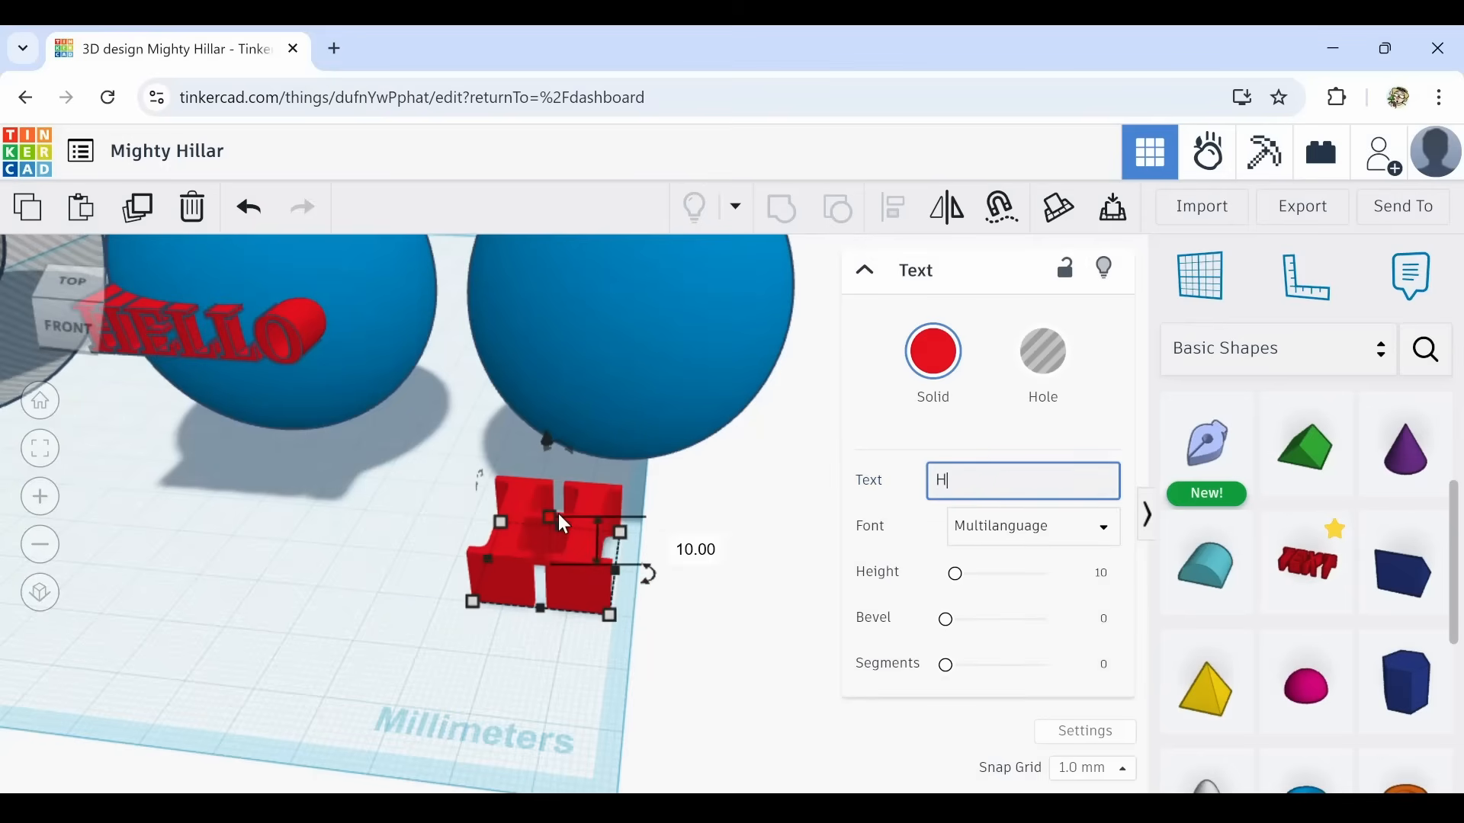
Shrink the H text's footprint to about half its width and depth.
left_click_drag(554, 512, 385, 544)
middle_click_drag(382, 640, 536, 702)
middle_click_drag(642, 699, 663, 598)
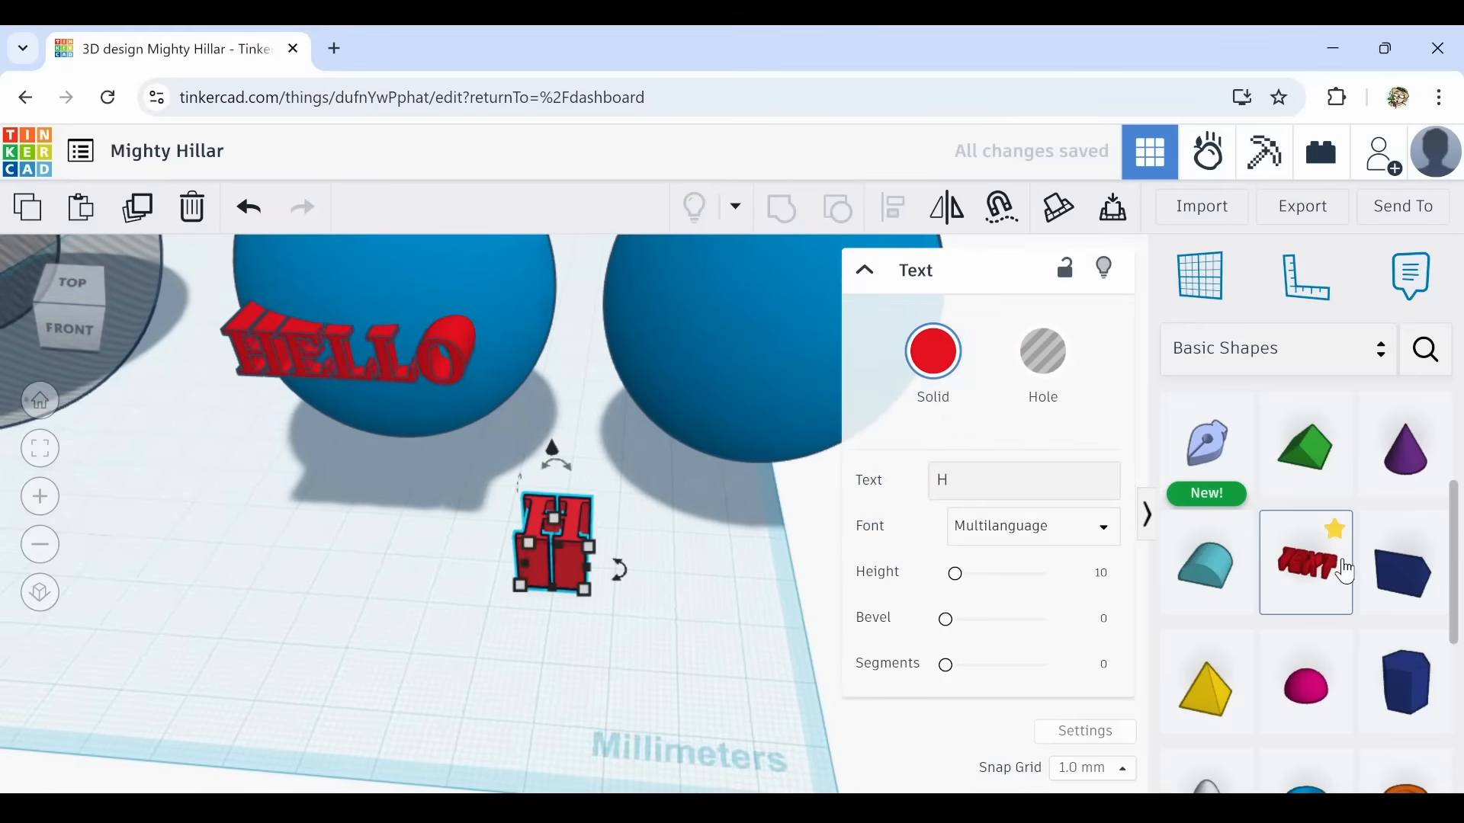
left_click_drag(1333, 582, 703, 578)
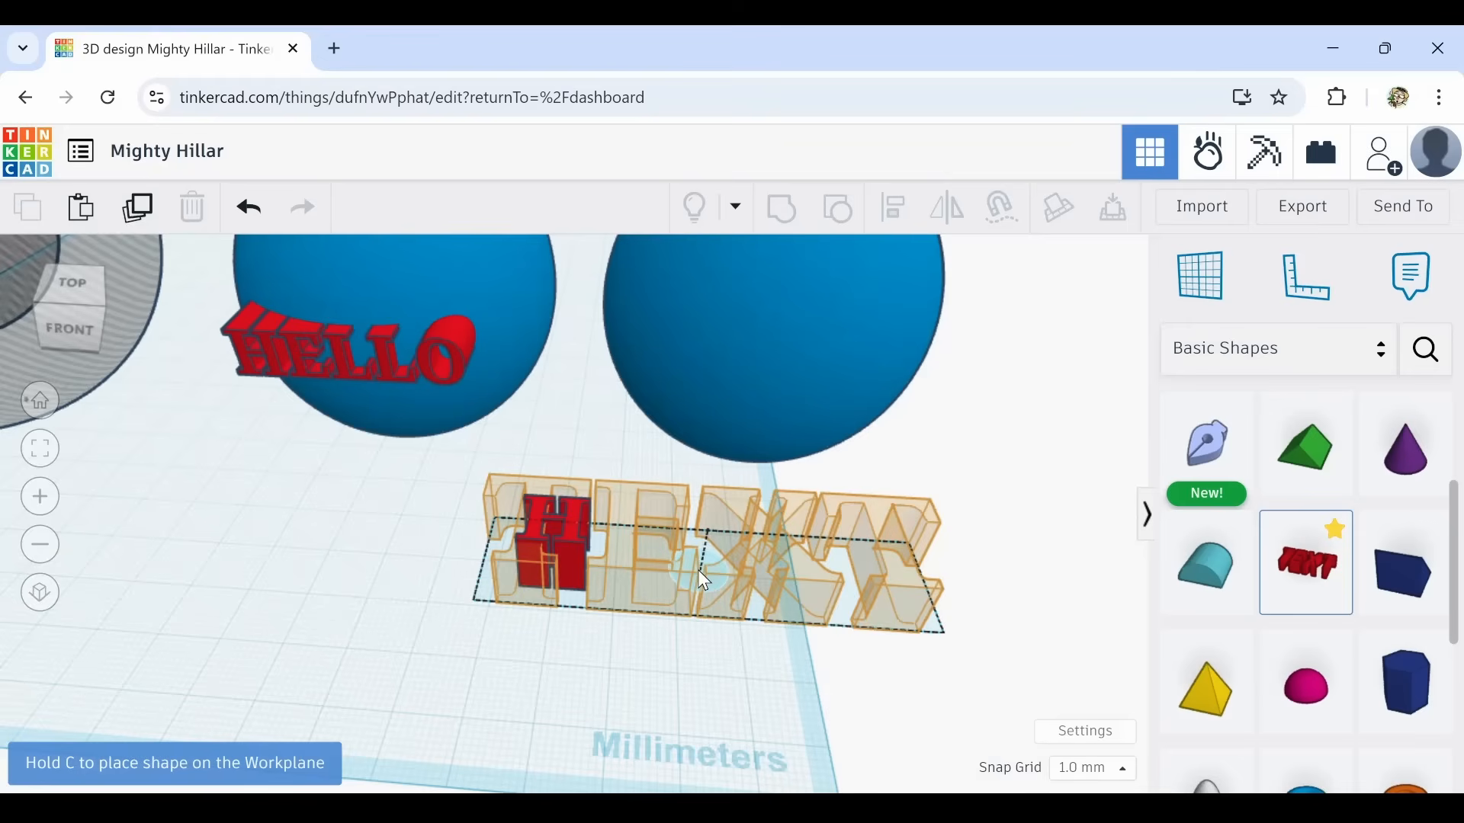
left_click_drag(699, 573, 661, 677)
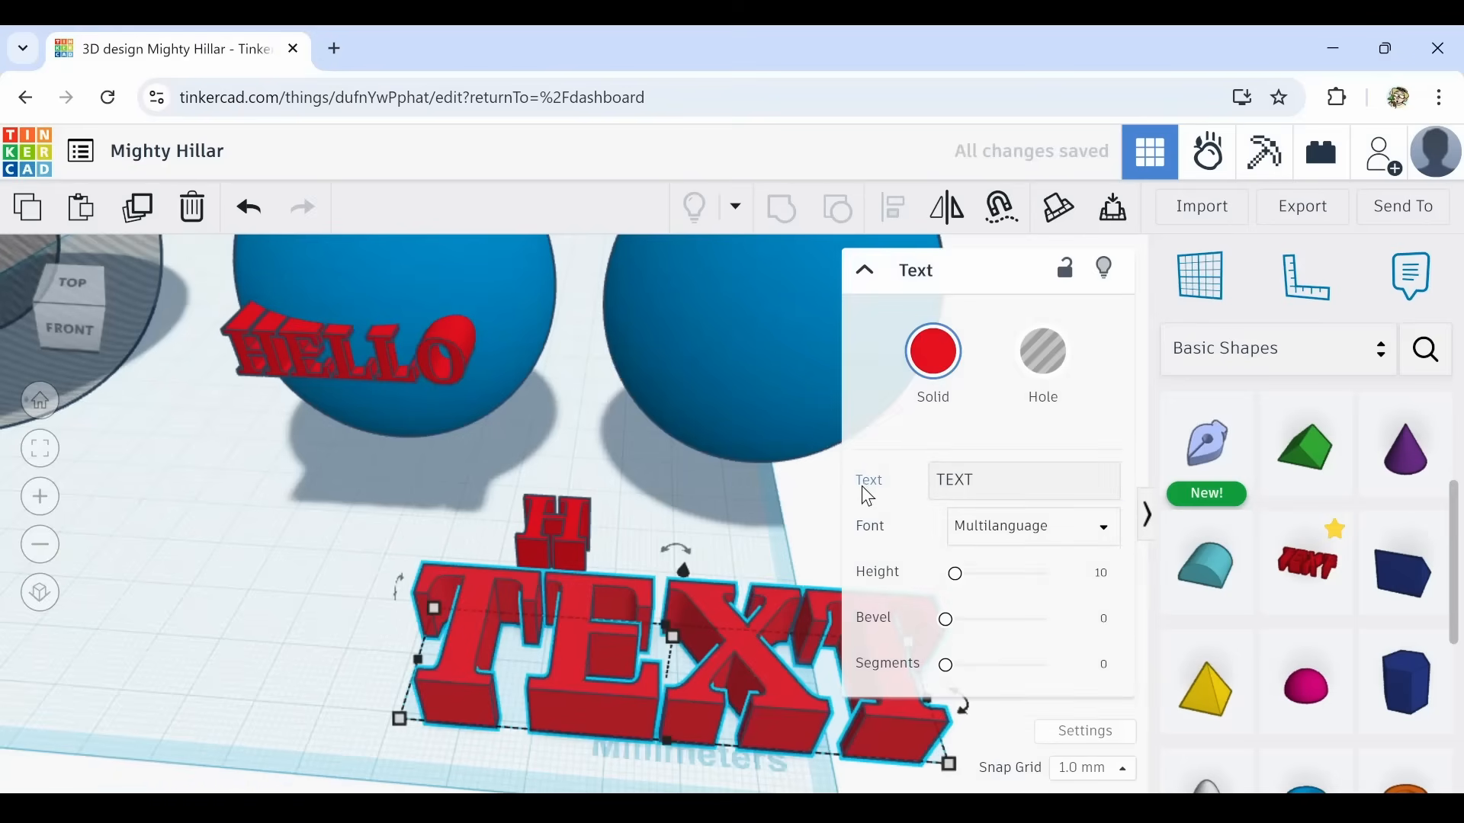
left_click(946, 477)
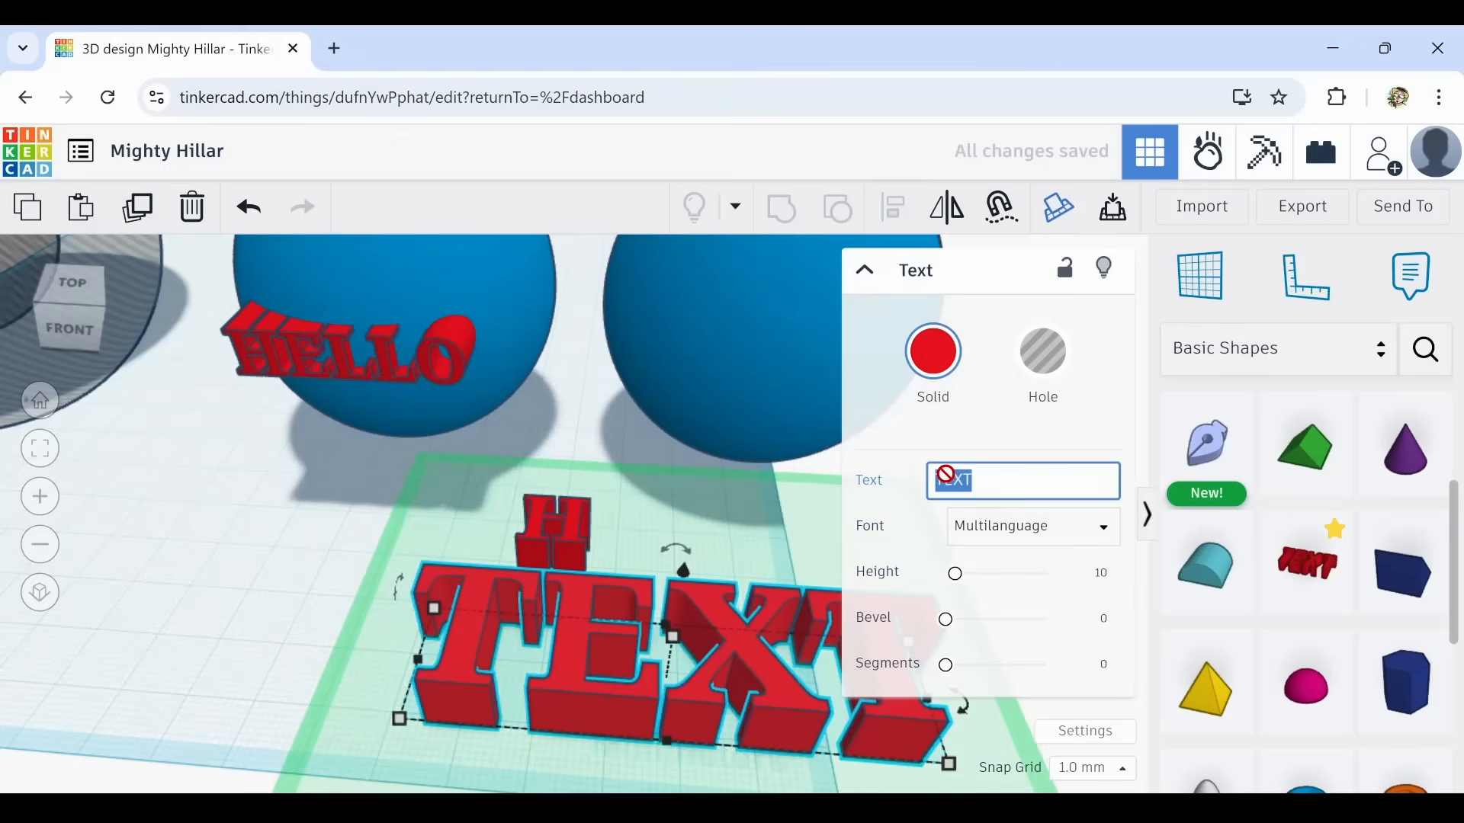
type("e")
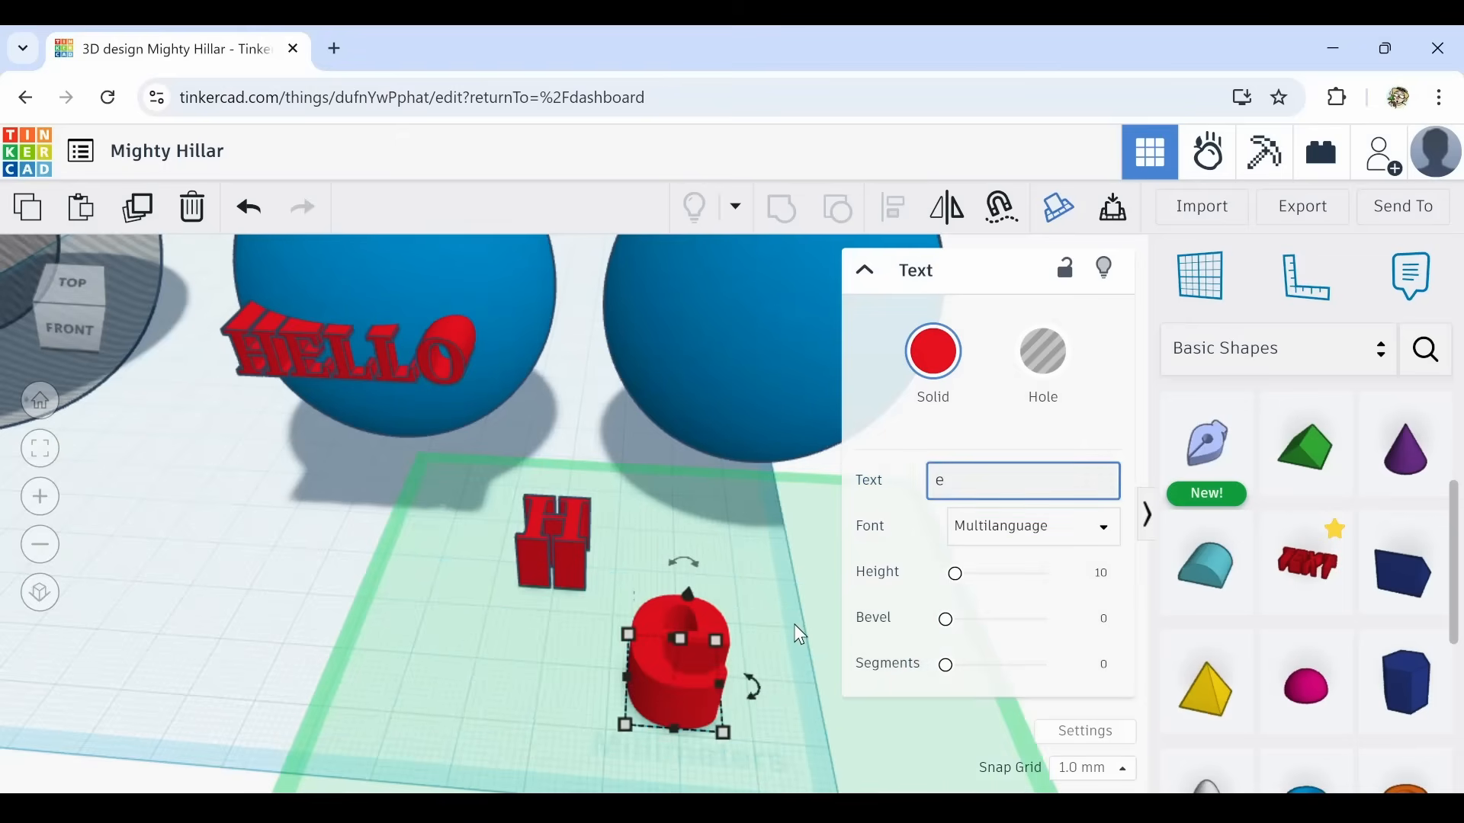
left_click(192, 208)
Duplicate the H text and move the copy to the right until it stands just beside the original.
scroll(579, 550, "up", 4)
left_click(556, 526)
scroll(552, 518, "down", 3)
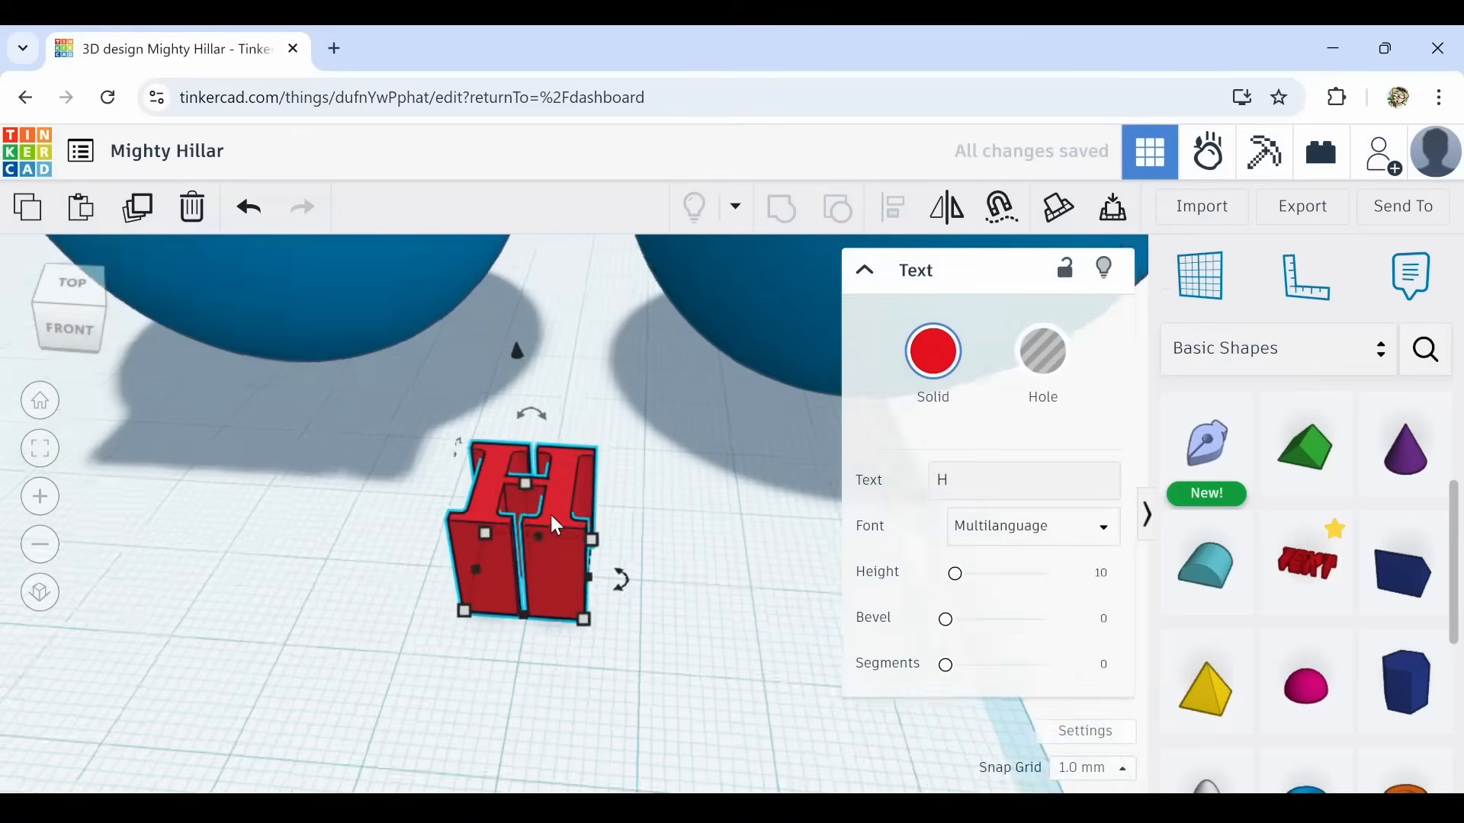
left_click(139, 216)
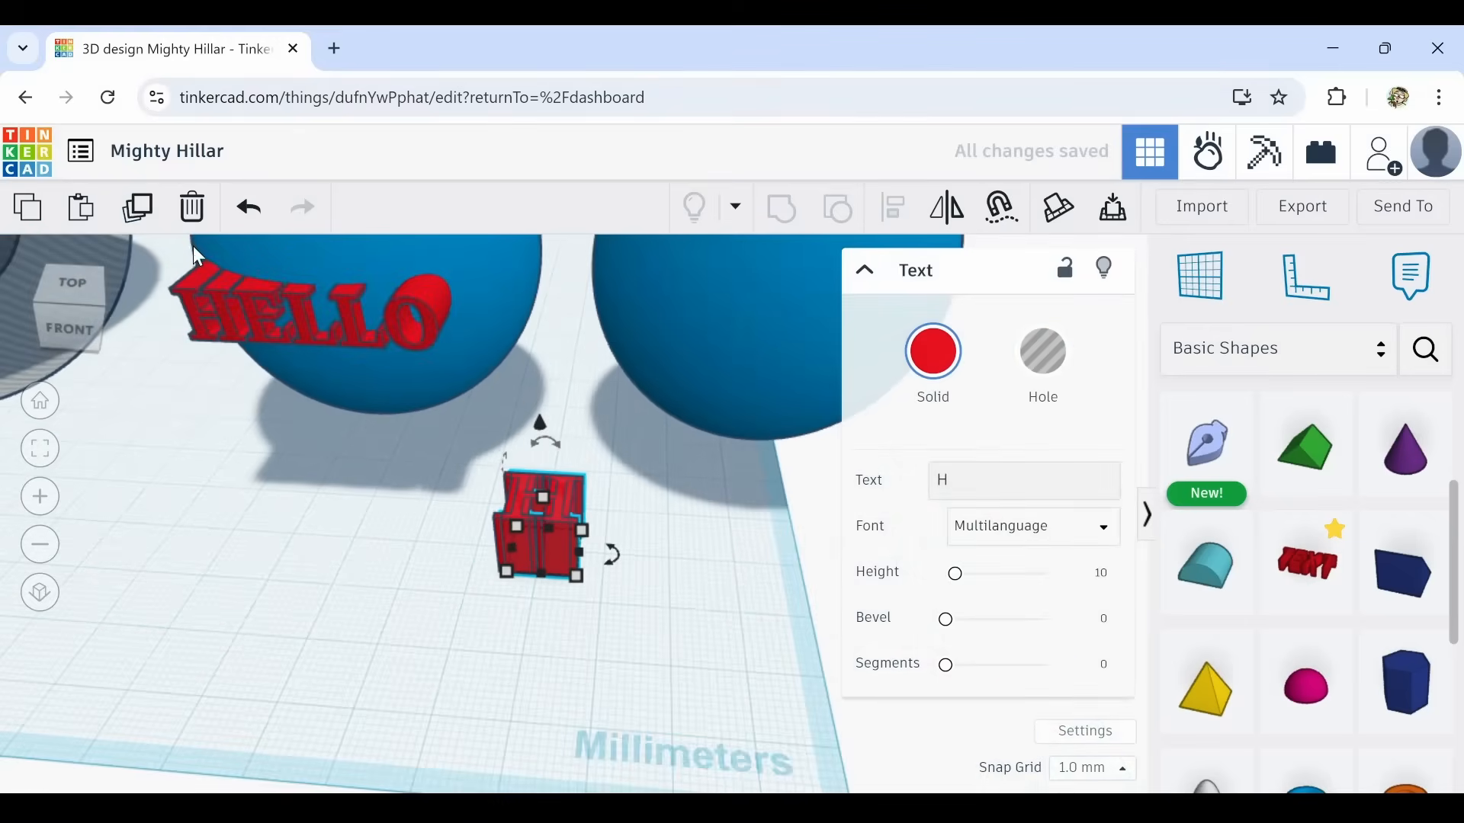
key("Right")
key("Right")
key("Right")
key("Right")
key("Right")
key("Right")
key("Right")
key("Right")
key("Right")
key("Right")
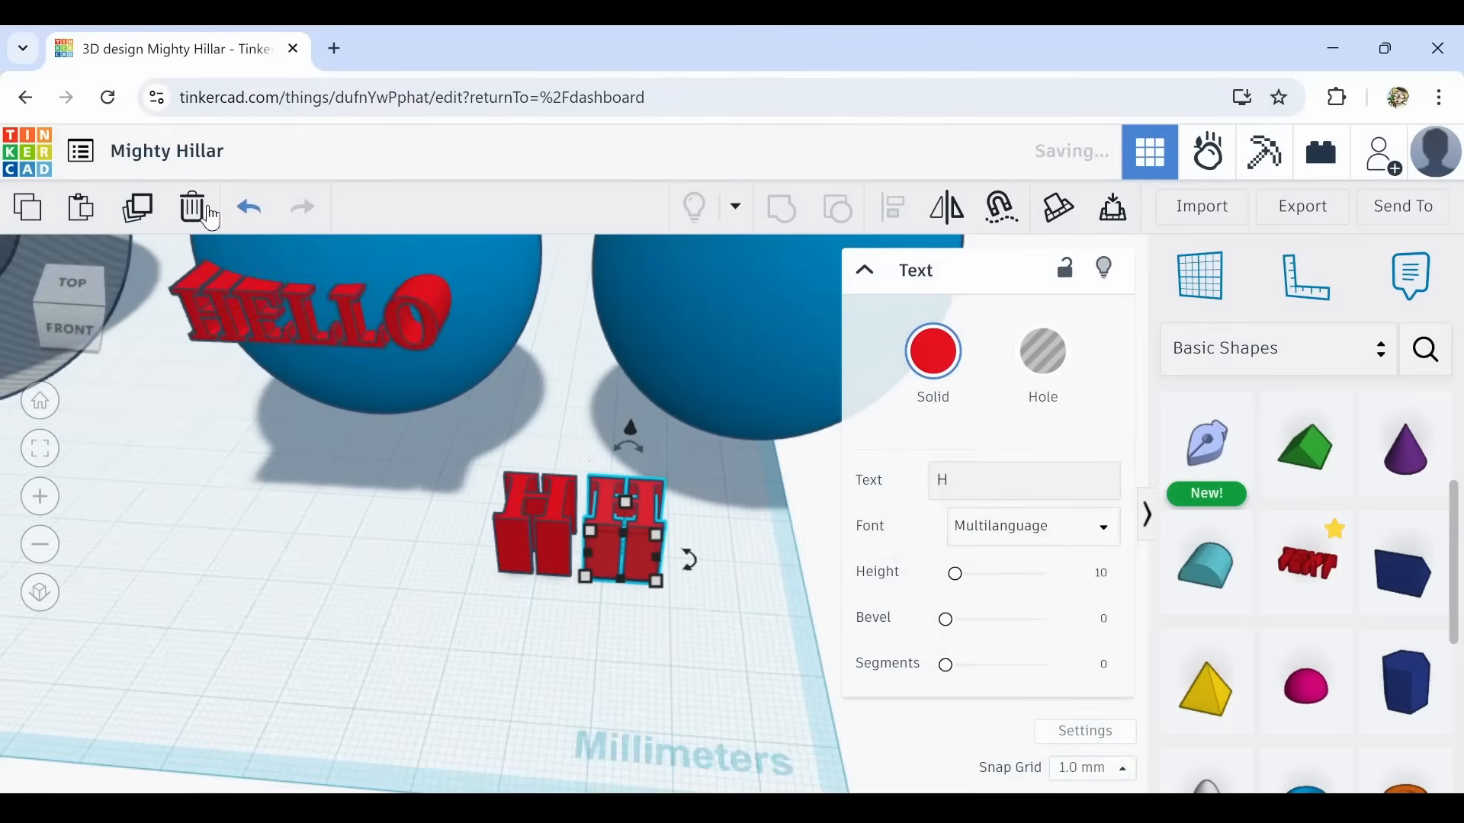
Repeat the duplication three more times to form an evenly spaced row of five H letters.
left_click(147, 221)
left_click(148, 221)
left_click(150, 221)
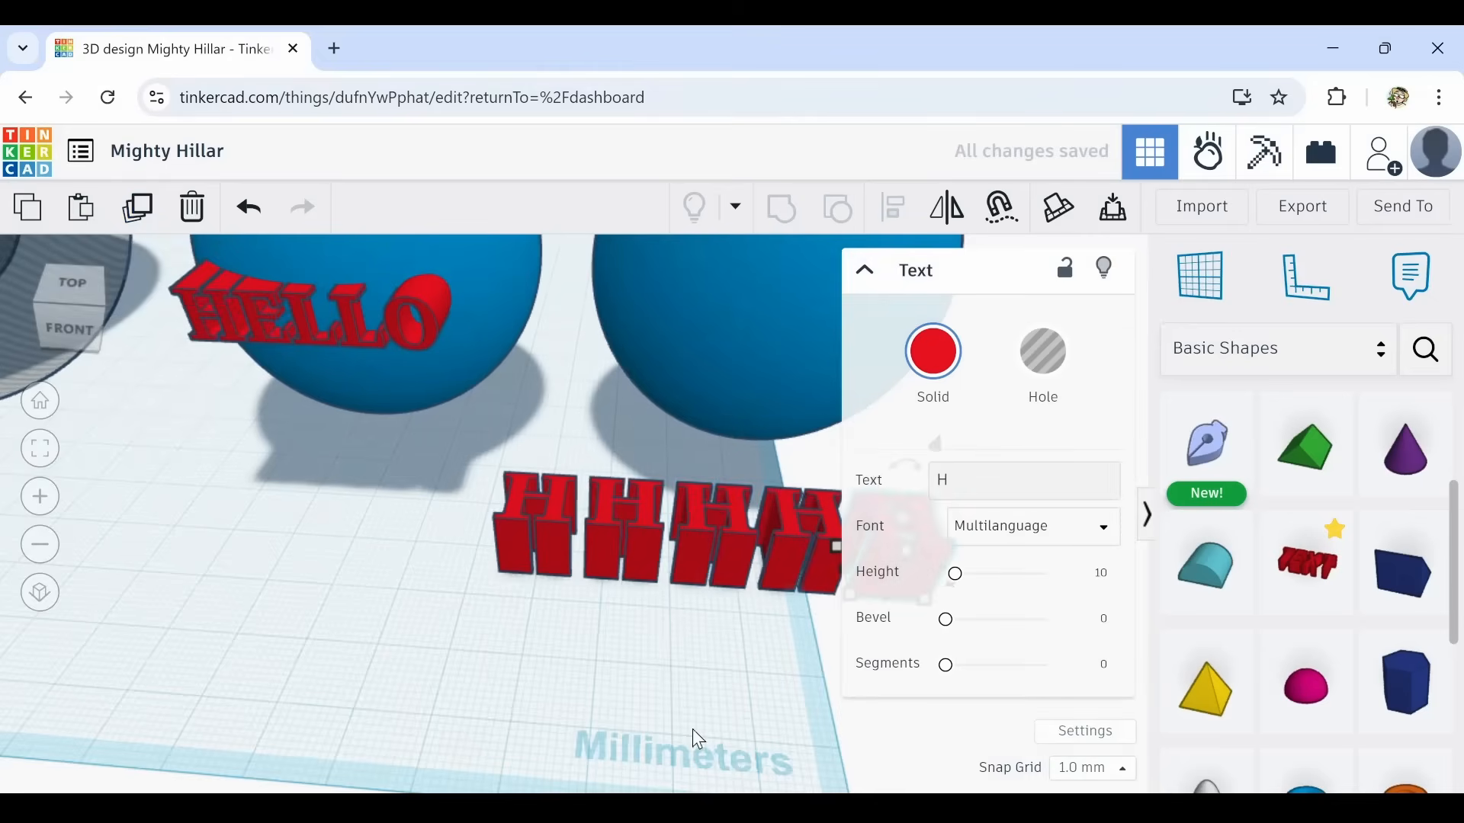
left_click(717, 707)
key("Right")
key("Right")
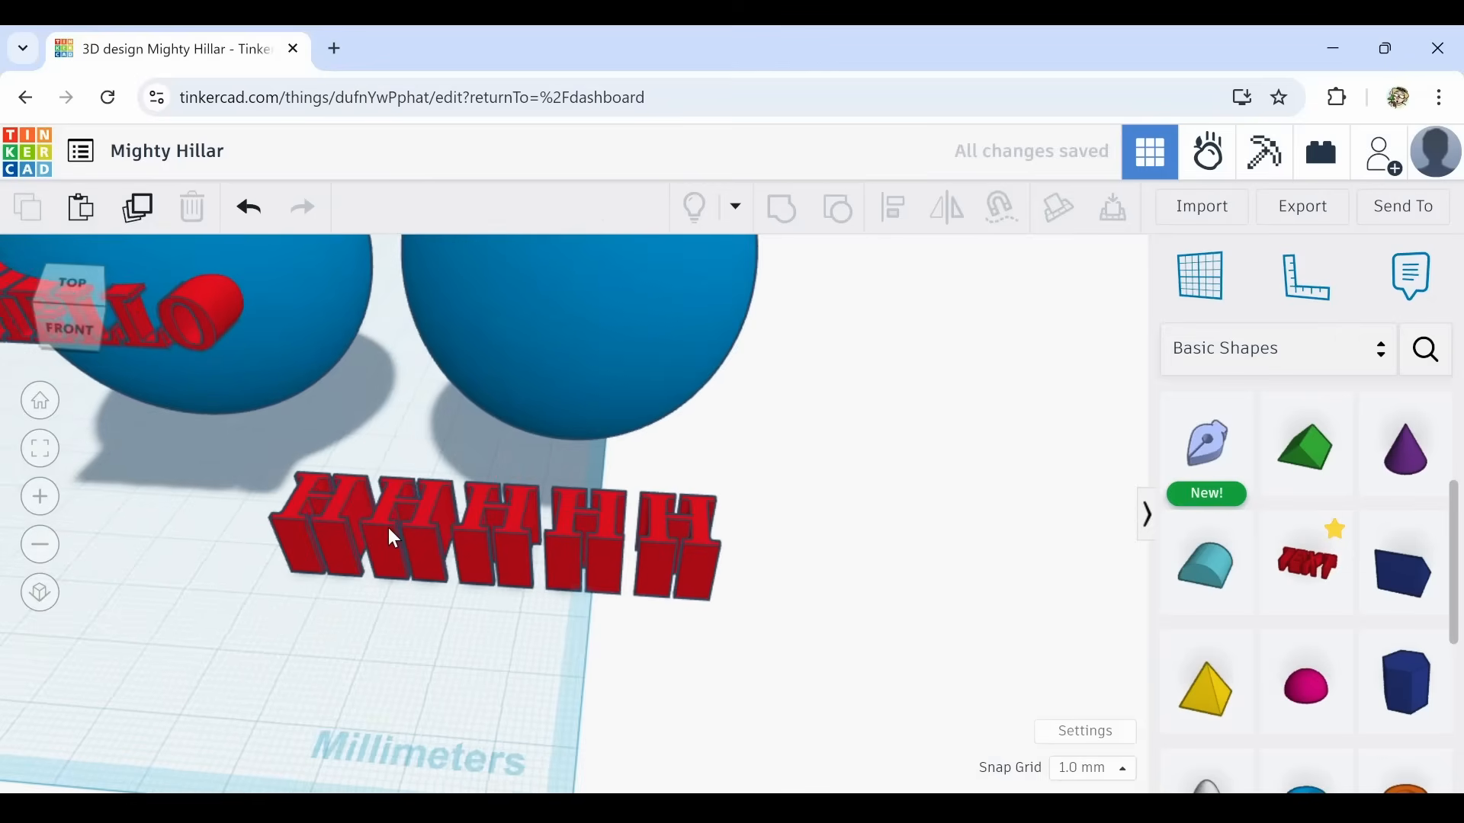
Set the text of the four H copies to E, L, L and O in order along the row.
left_click(404, 521)
left_click_drag(1019, 480, 930, 488)
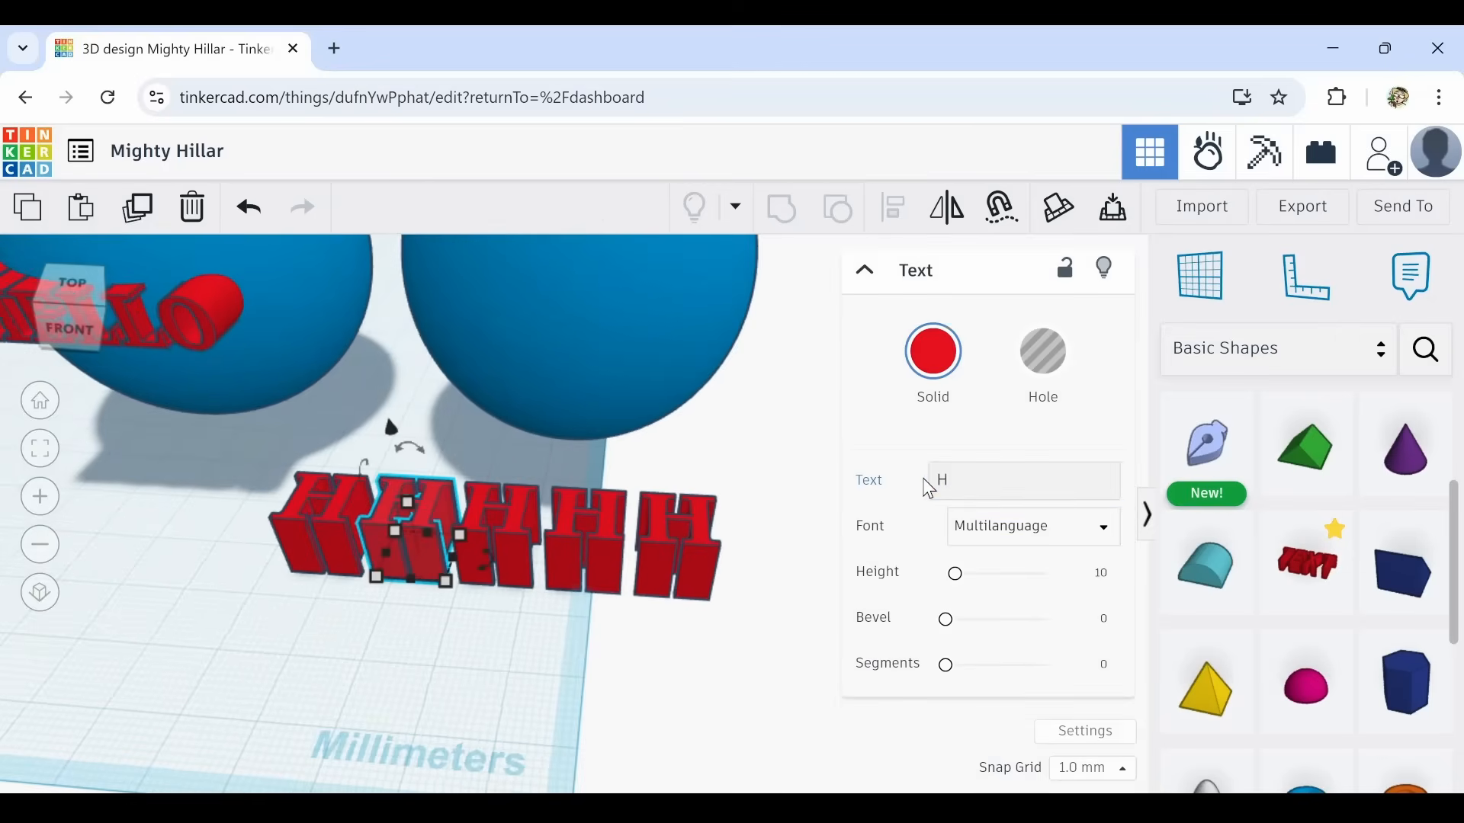
left_click(970, 478)
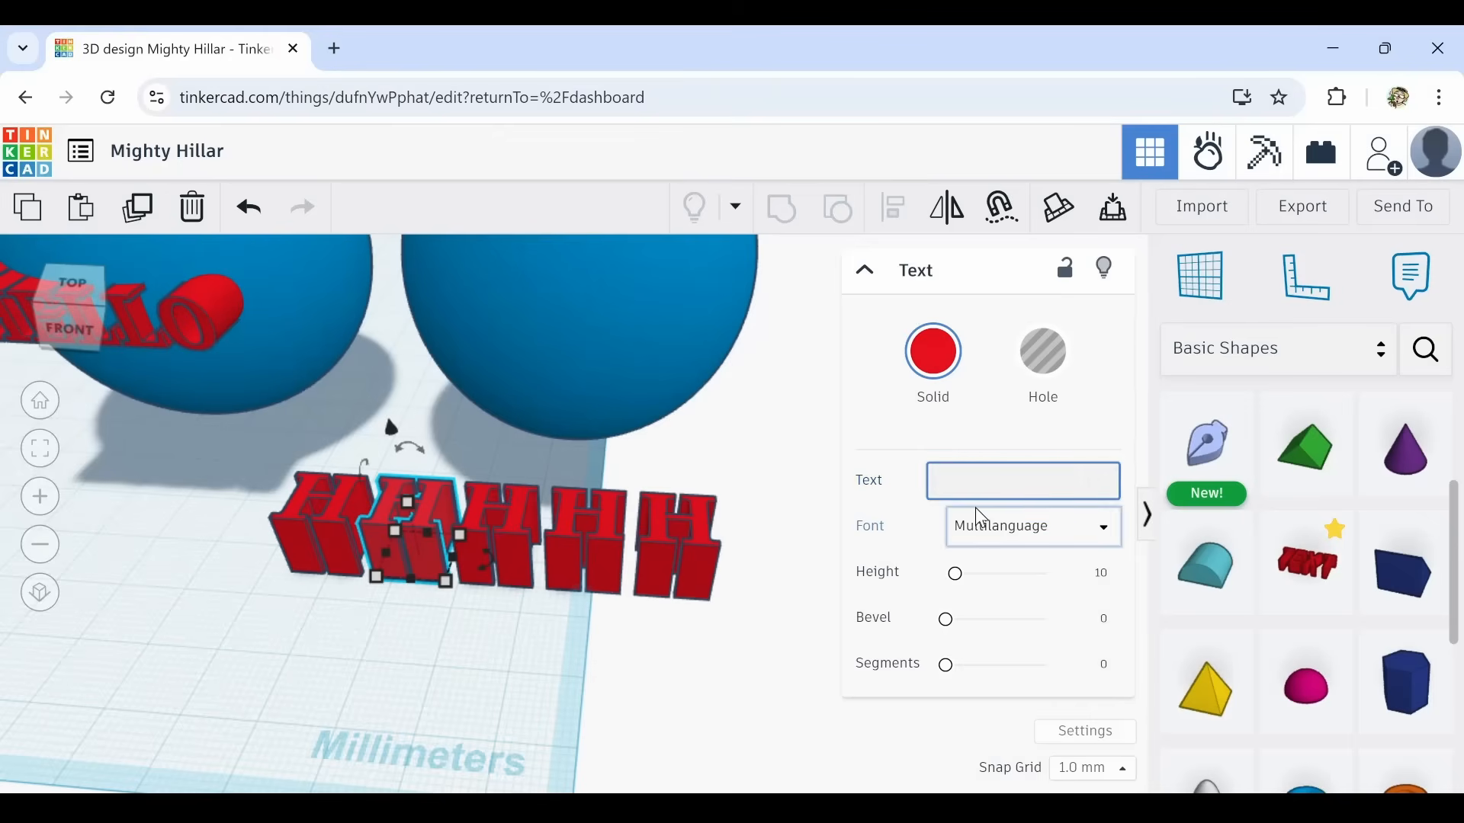
type("E")
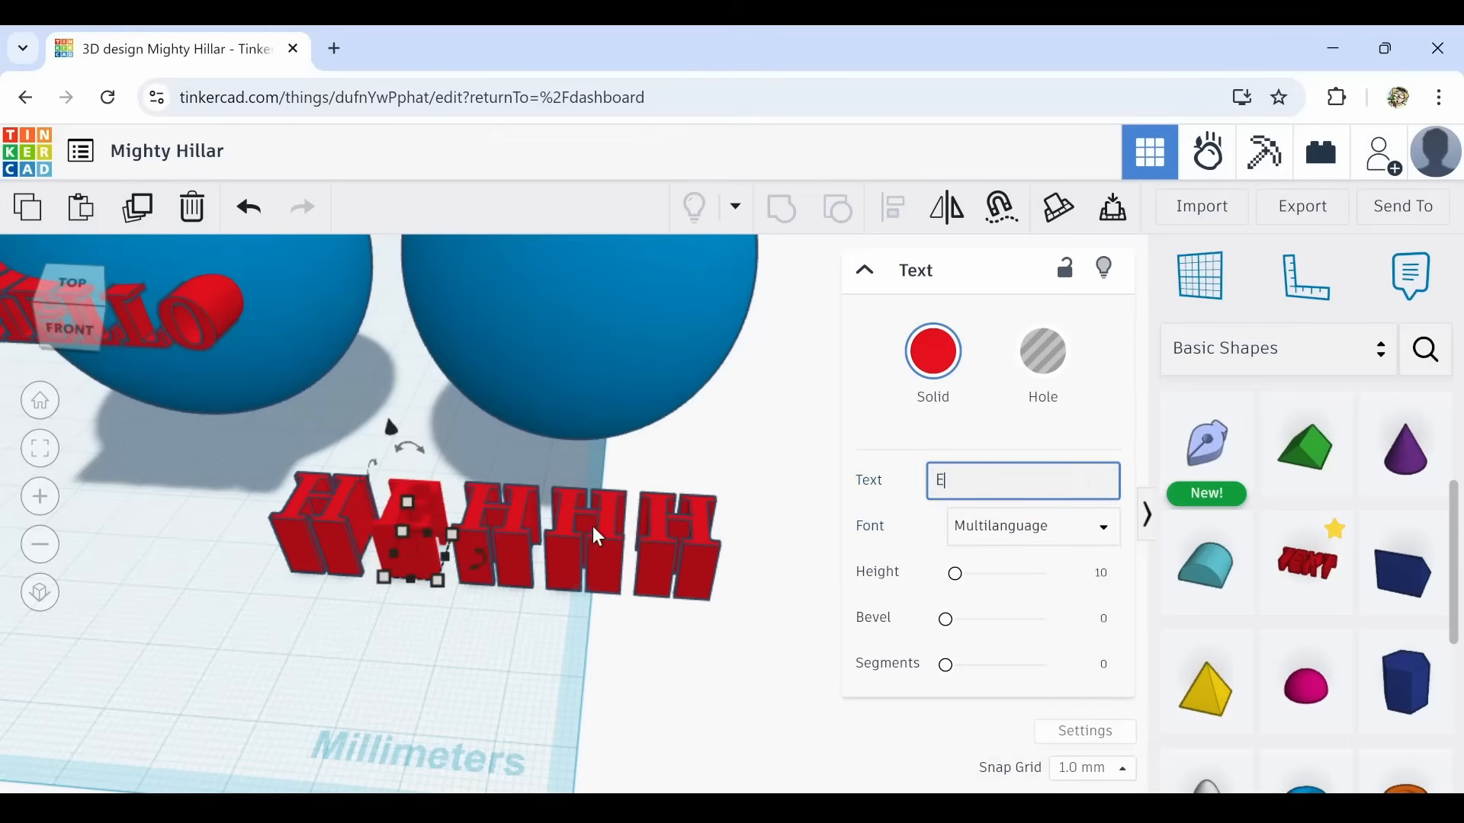
left_click(675, 543)
left_click(951, 485)
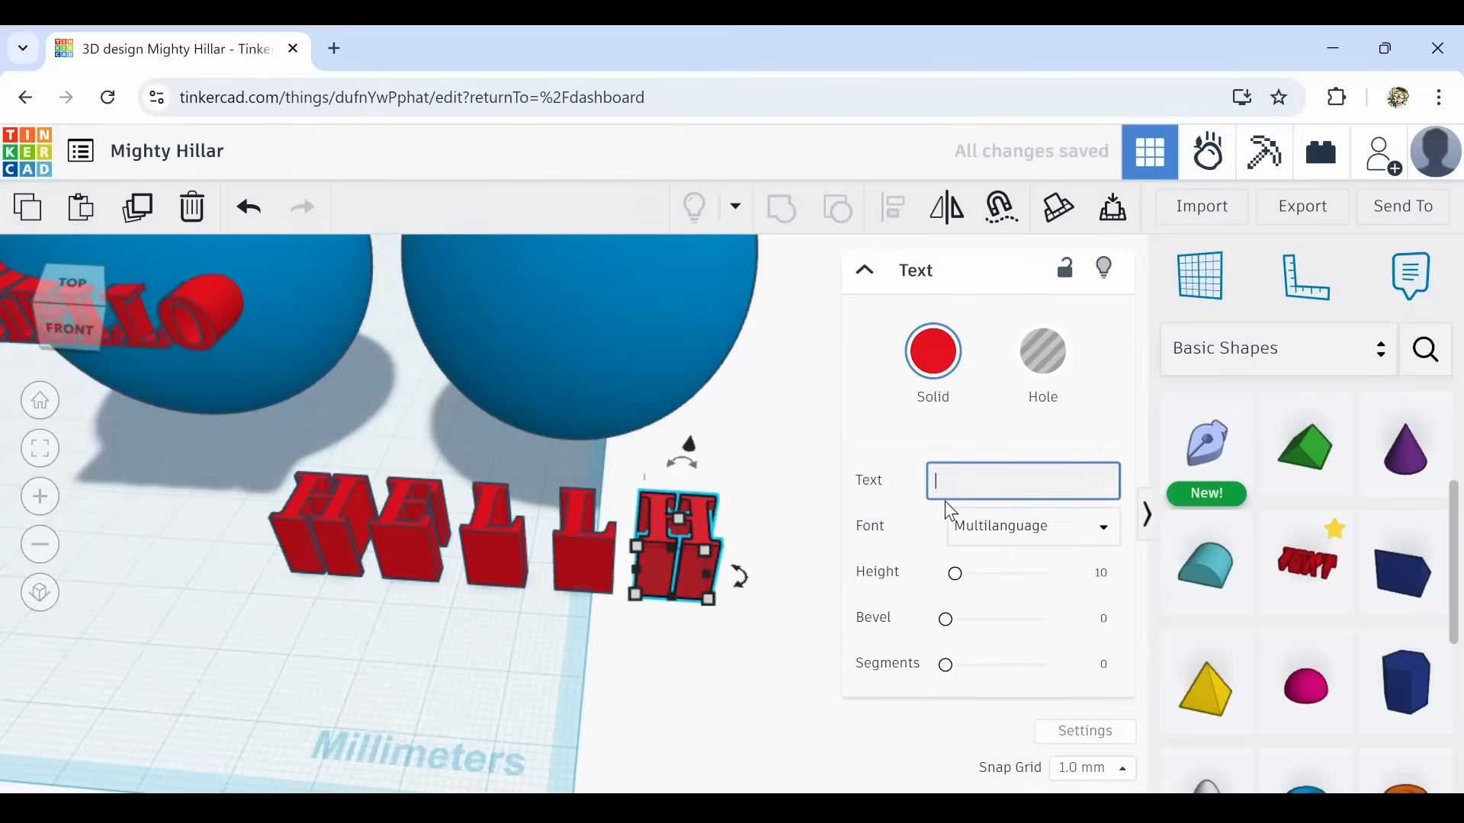
type("O")
right_click_drag(560, 627, 536, 676)
left_click(503, 700)
Cruise the H from the row onto the left part of the duplicate sphere's front surface.
right_click_drag(494, 739, 496, 751)
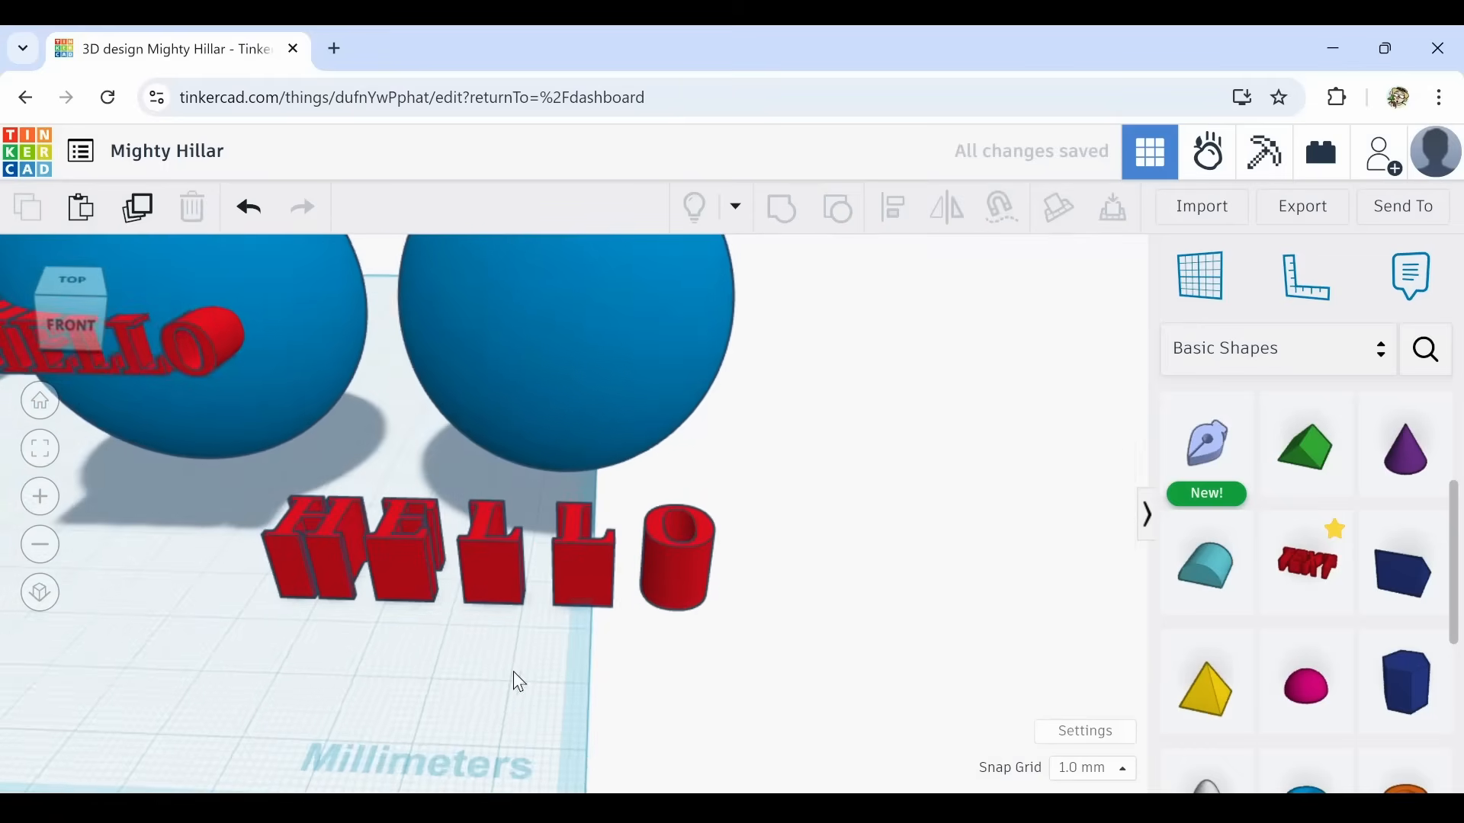
middle_click_drag(513, 673, 615, 730)
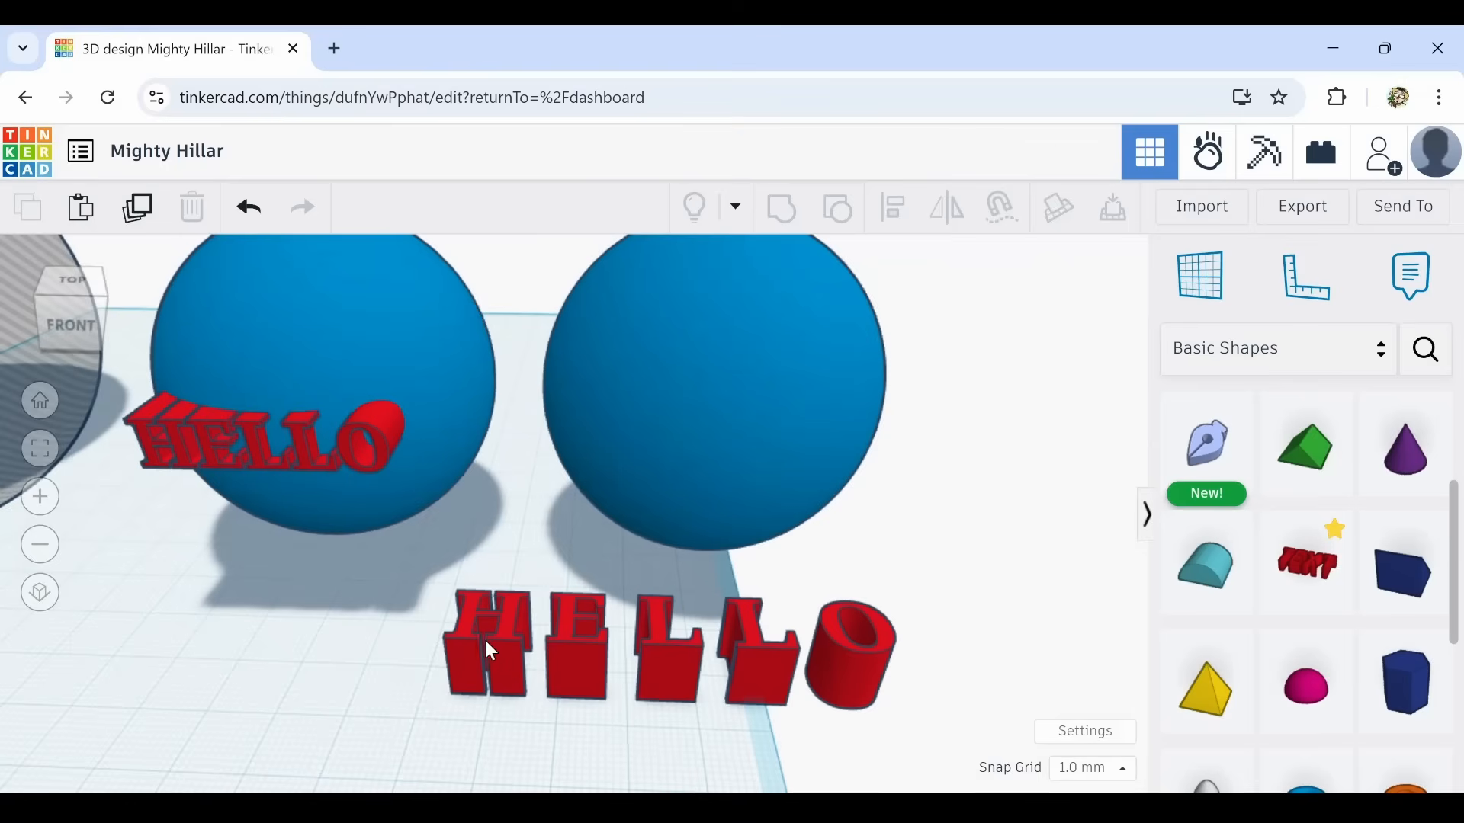
left_click(496, 619)
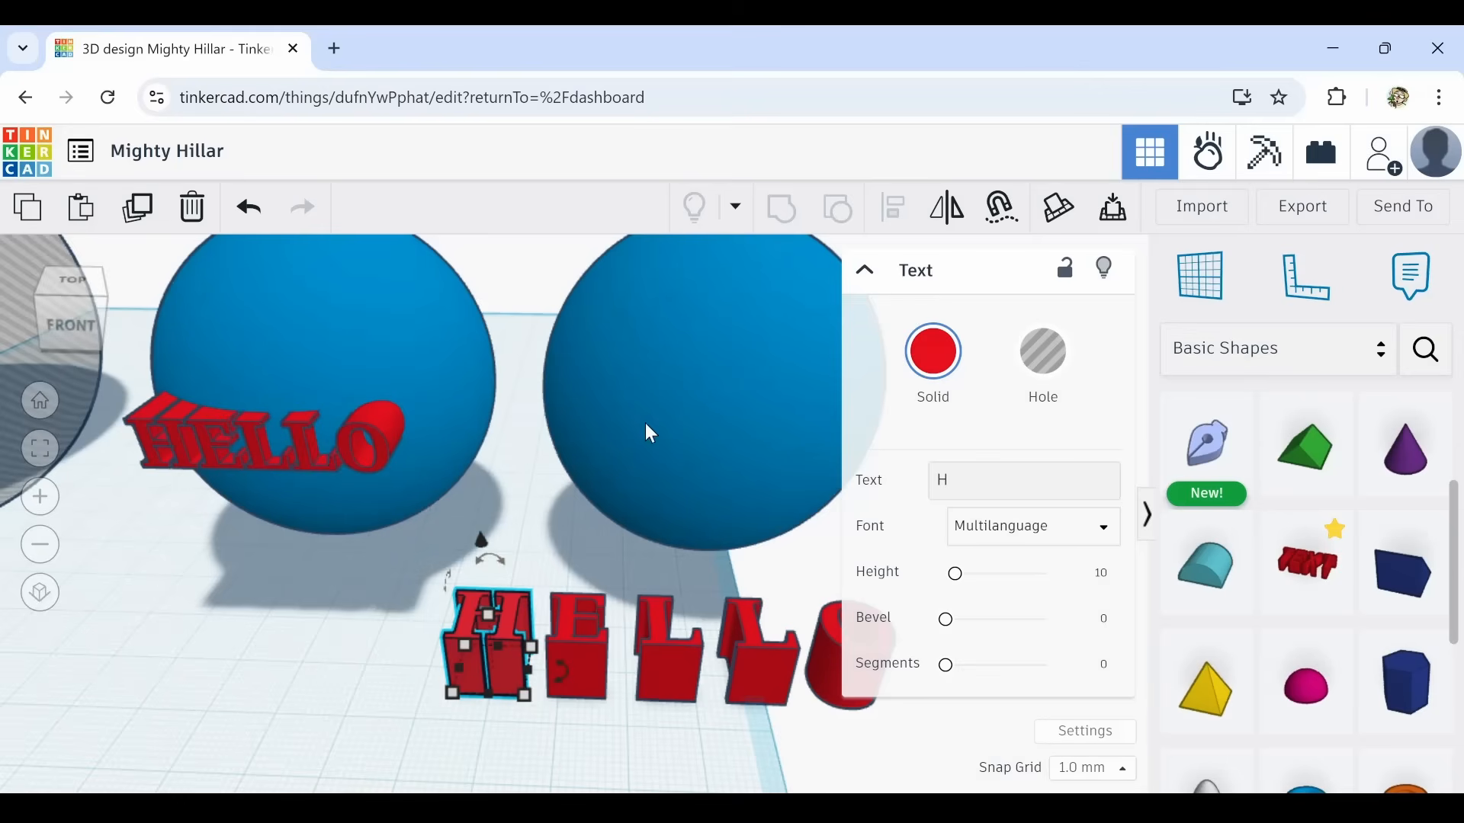
middle_click_drag(680, 473, 583, 489)
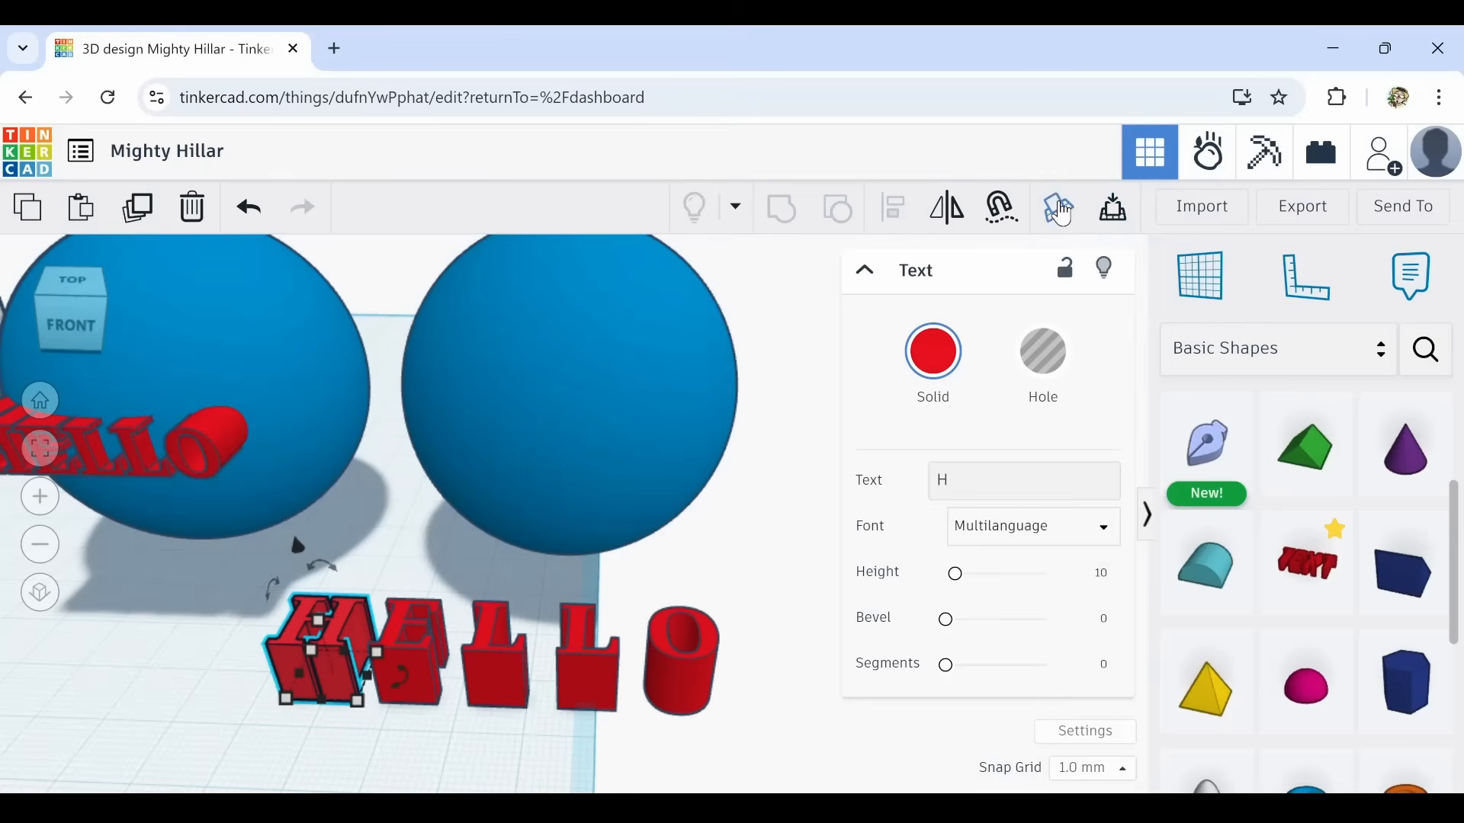
left_click(1008, 216)
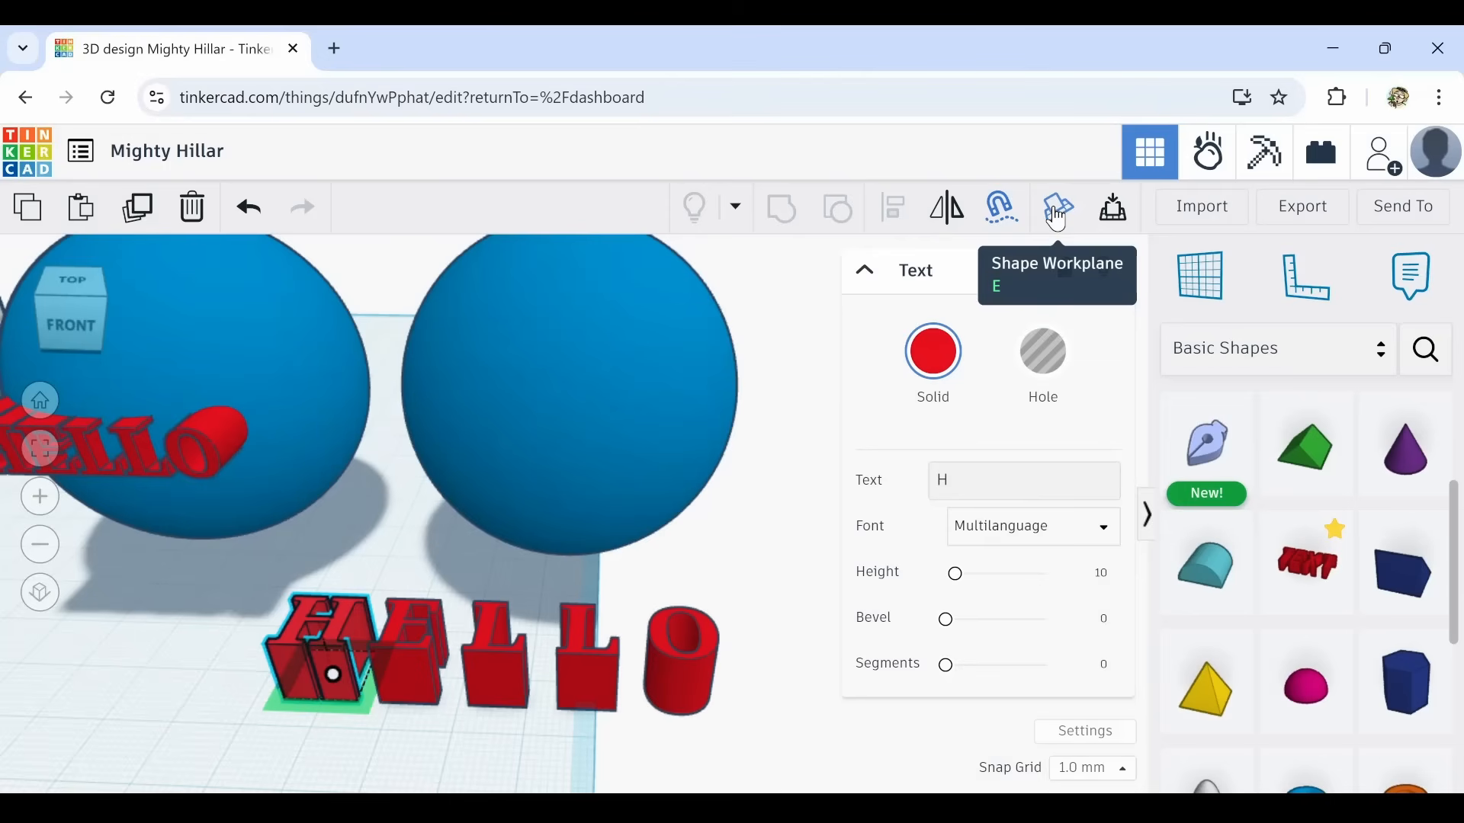
left_click(1007, 214)
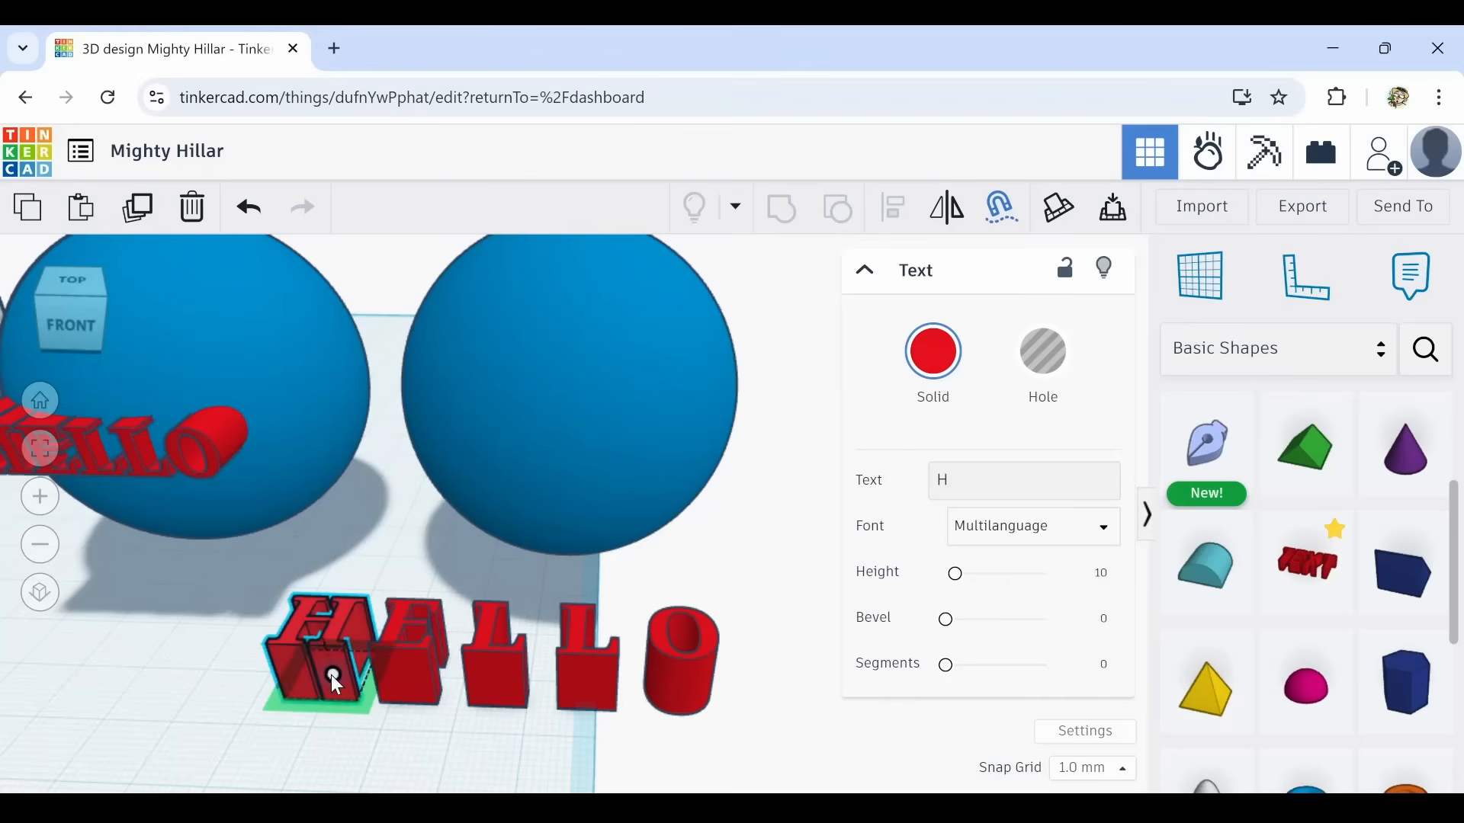
left_click_drag(332, 676, 448, 419)
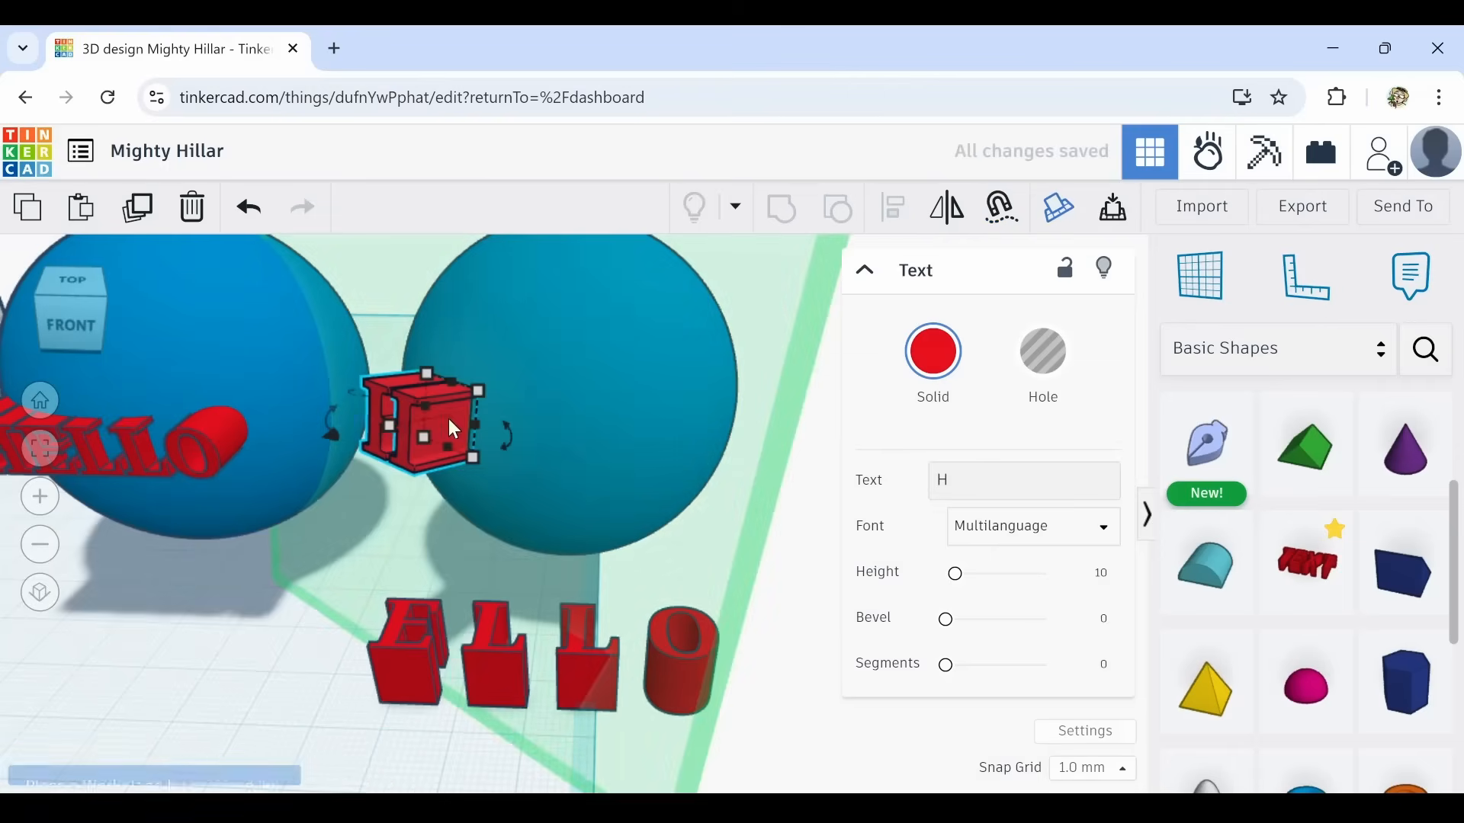
Cruise the E and the first L onto the duplicate sphere's front, following the H to the right.
left_click(456, 649)
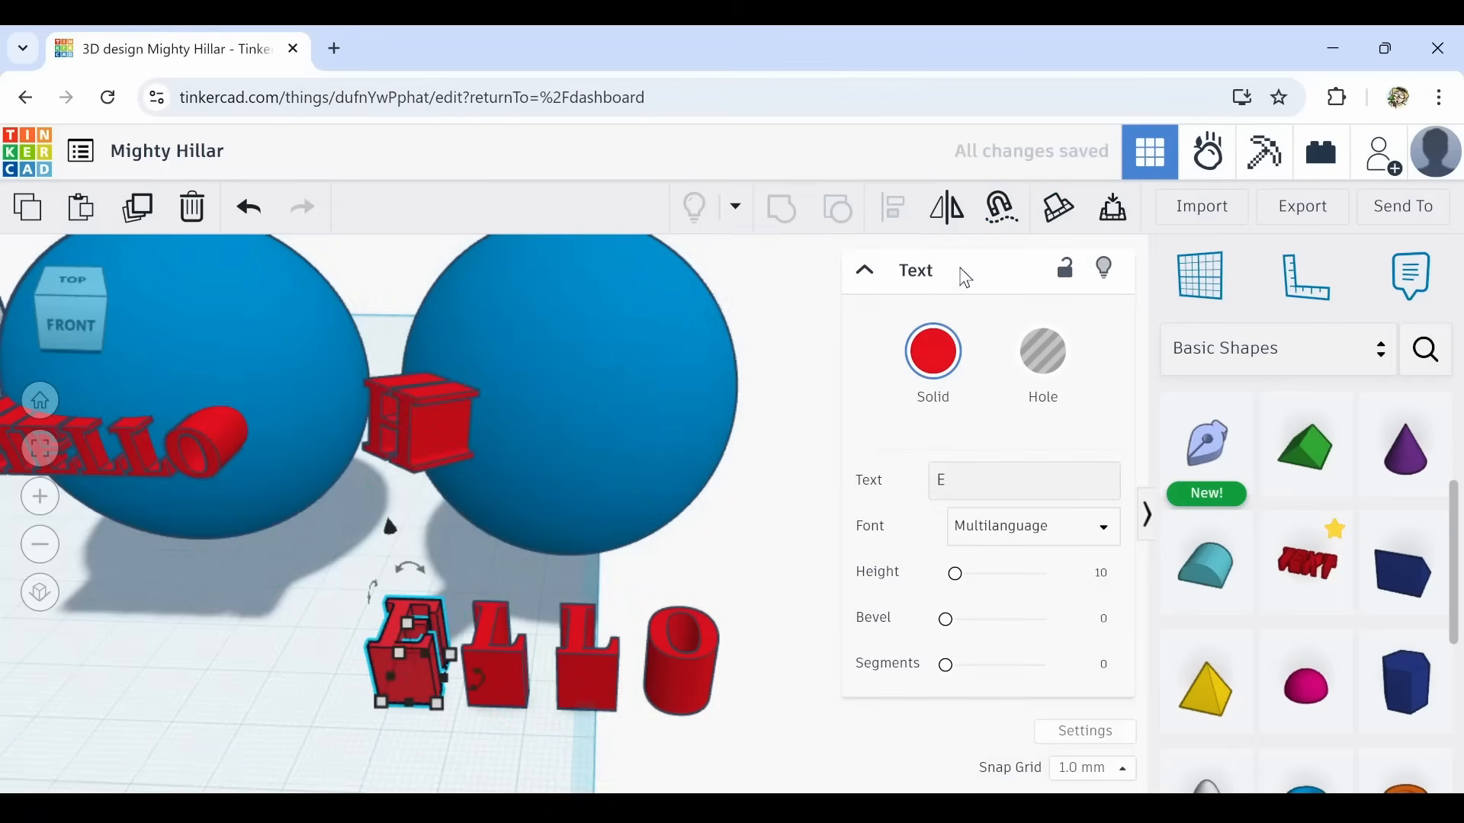
left_click(1003, 229)
left_click_drag(418, 677, 512, 431)
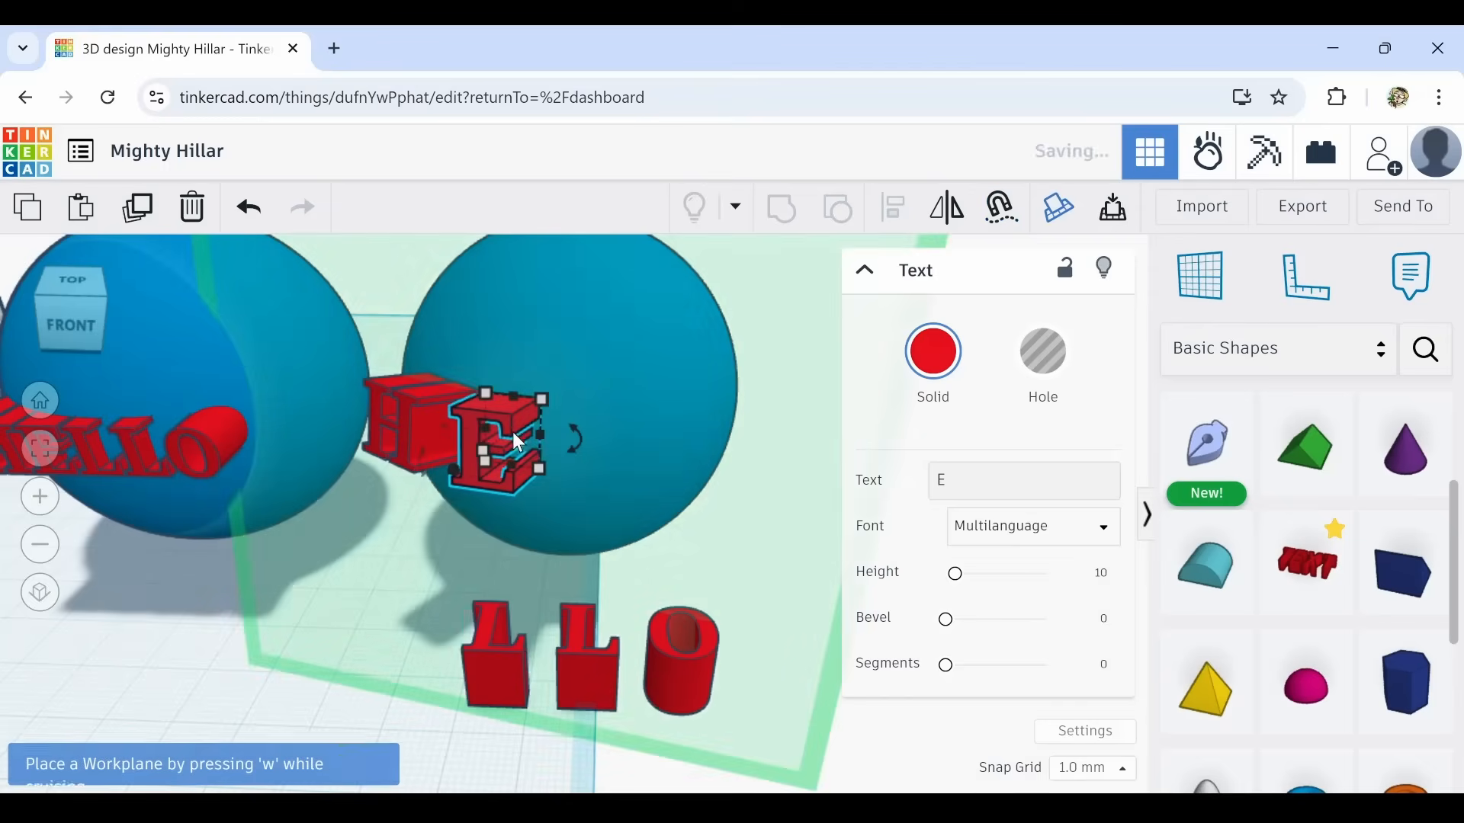
left_click(512, 678)
left_click_drag(512, 679, 574, 437)
Cruise the second L and the O onto the duplicate sphere to complete the word HELLO.
left_click(588, 661)
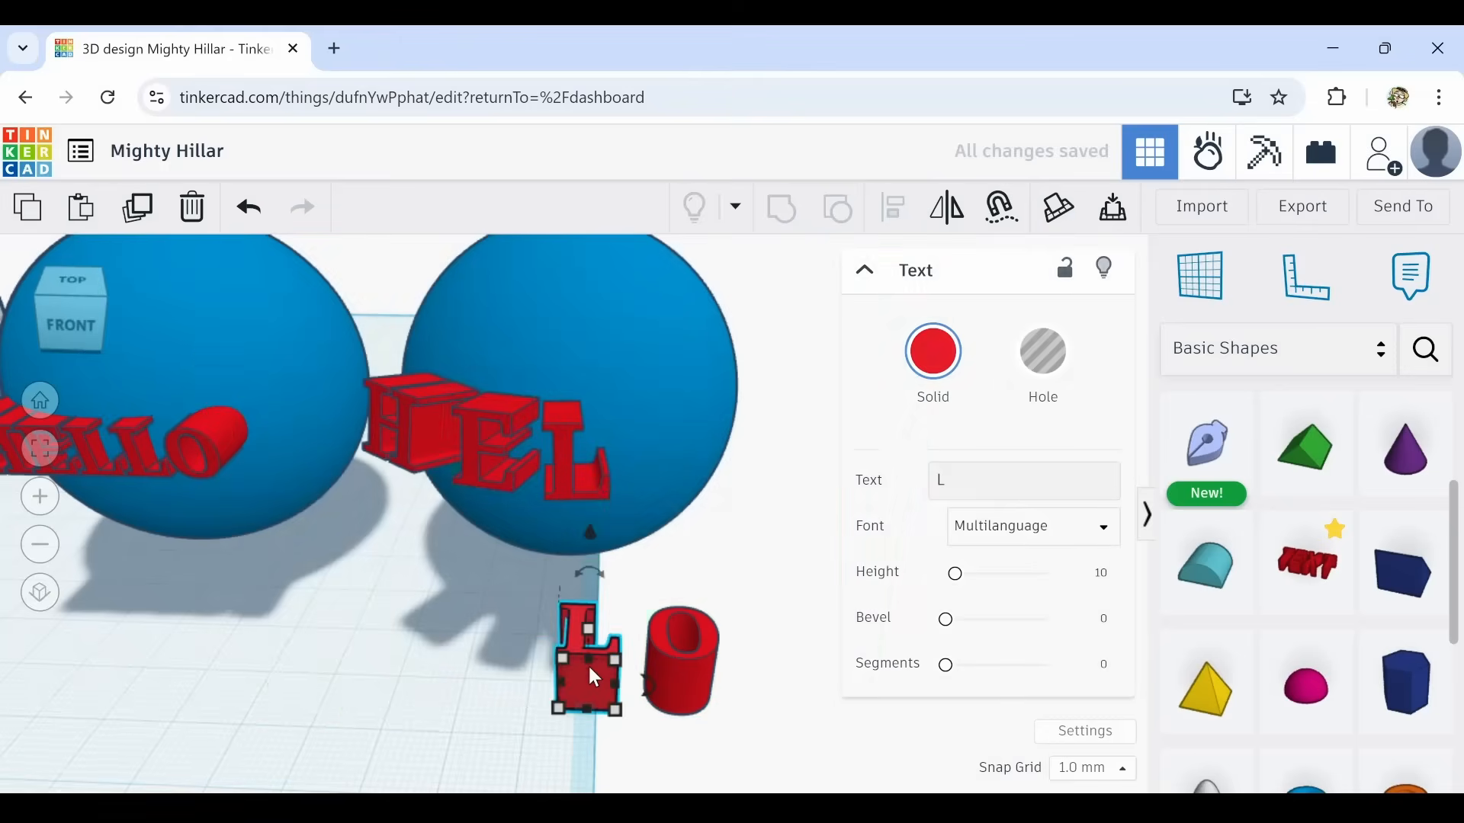
left_click_drag(587, 663, 631, 436)
left_click(688, 670)
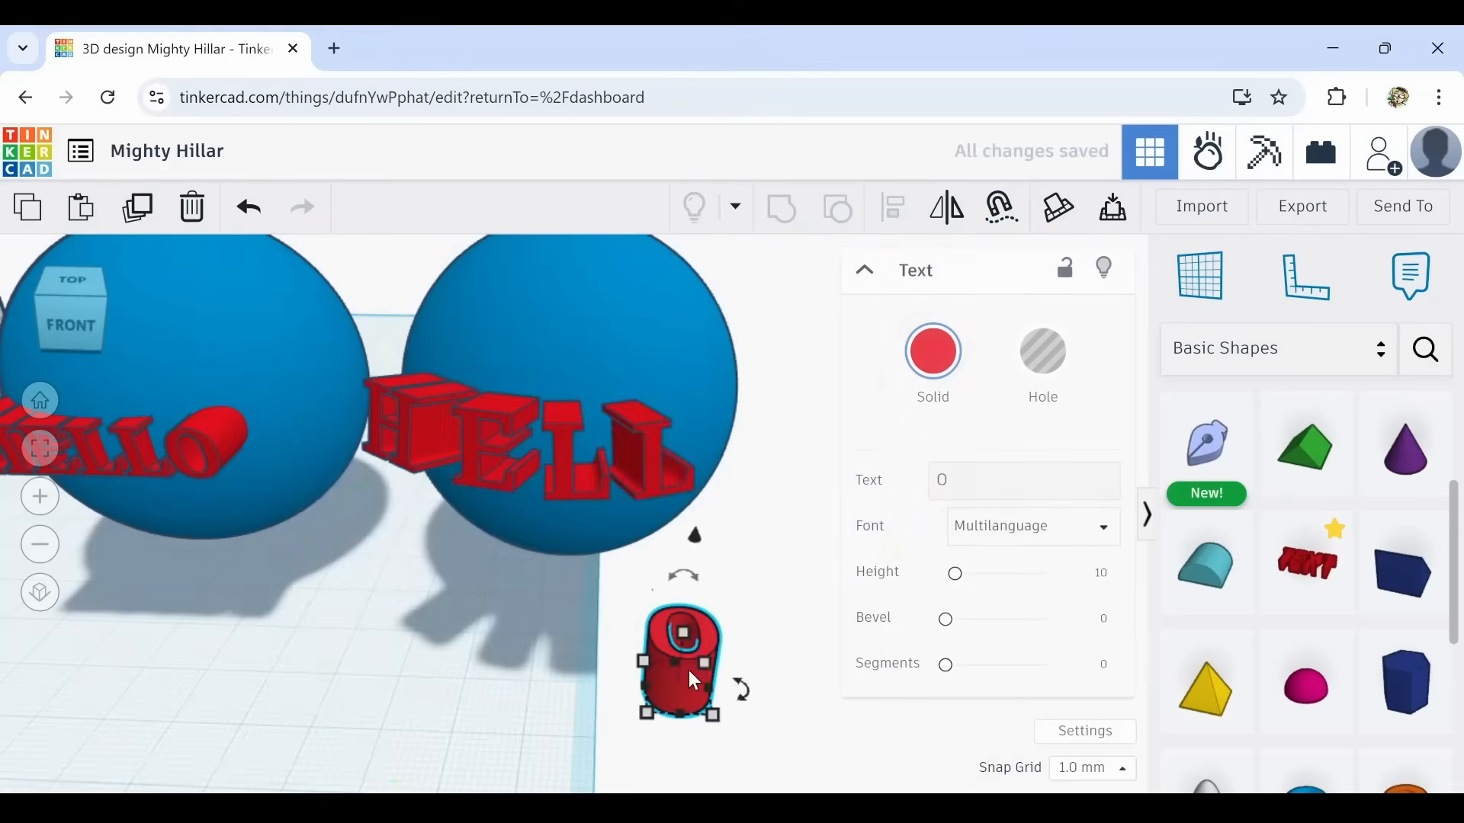
left_click_drag(689, 670, 691, 430)
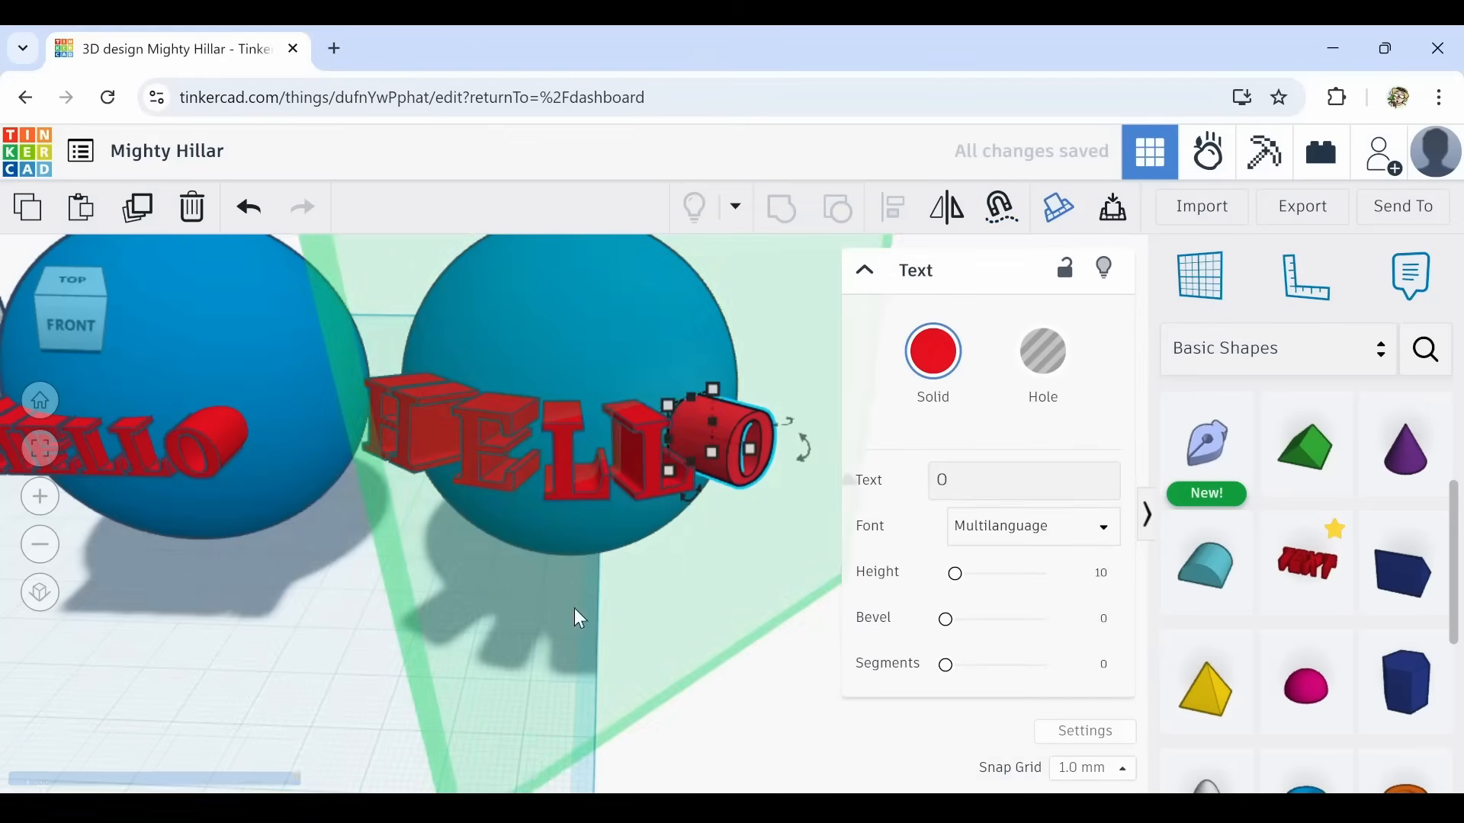
left_click(305, 701)
Nudge the H on the duplicate sphere backward so it sinks deeper into the surface.
left_click(410, 411)
scroll(404, 427, "up", 3)
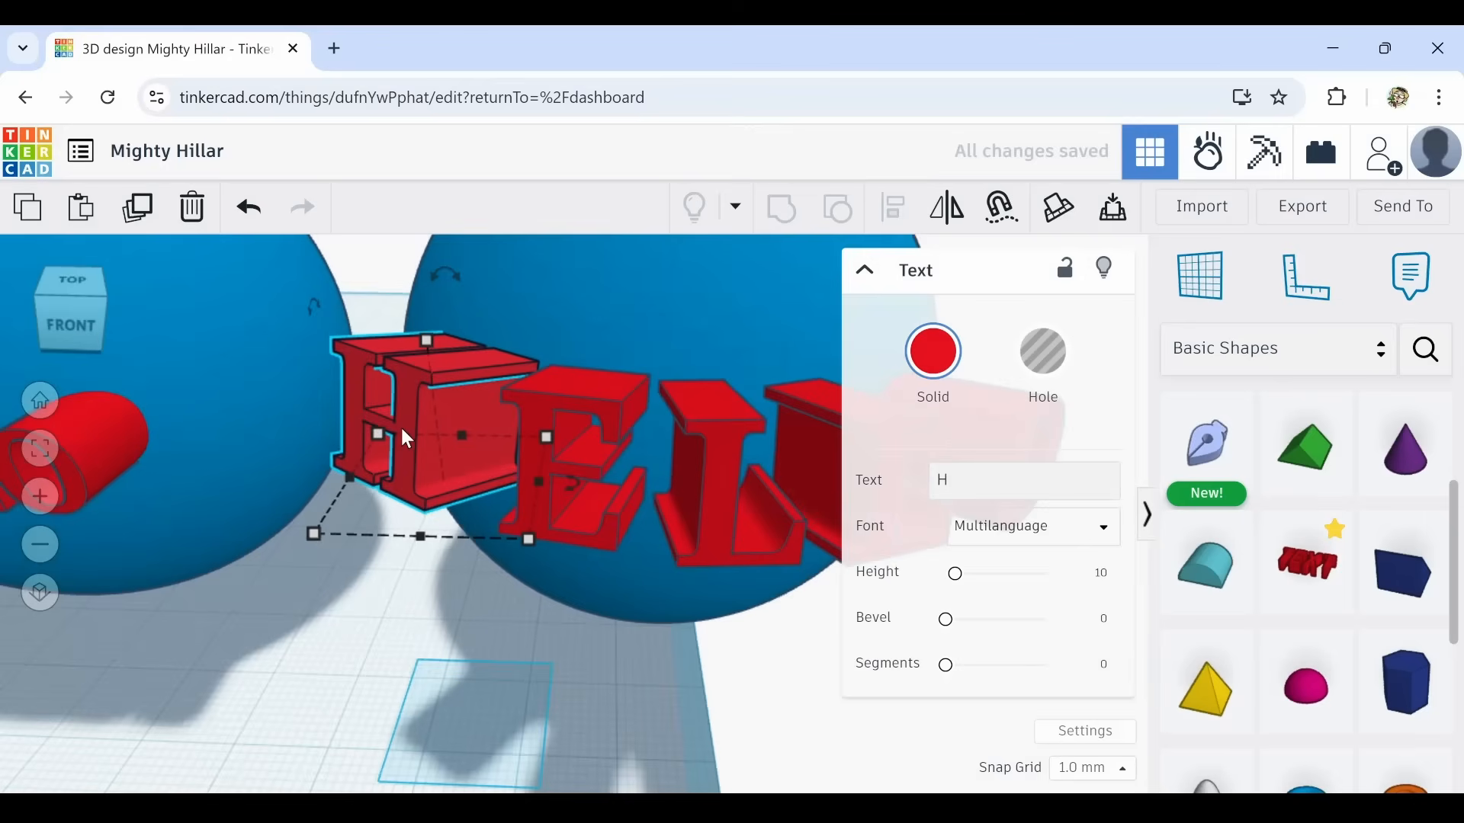
key("Up")
key("Up")
key("Up")
key("Up")
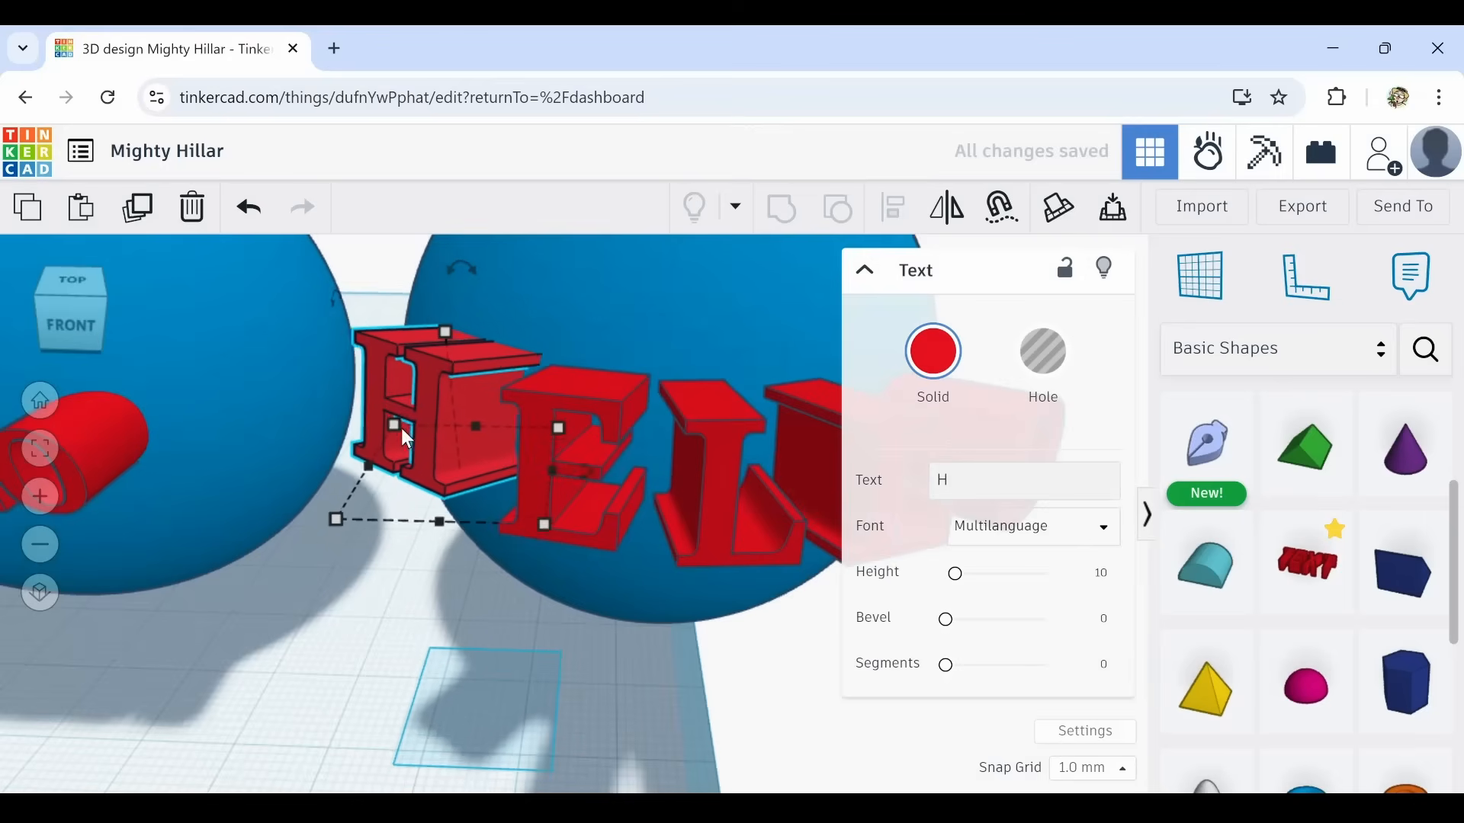
Nudge the E, both Ls and the O backward into the duplicate sphere, one letter at a time.
left_click(602, 392)
key("Up")
key("Up")
key("Up")
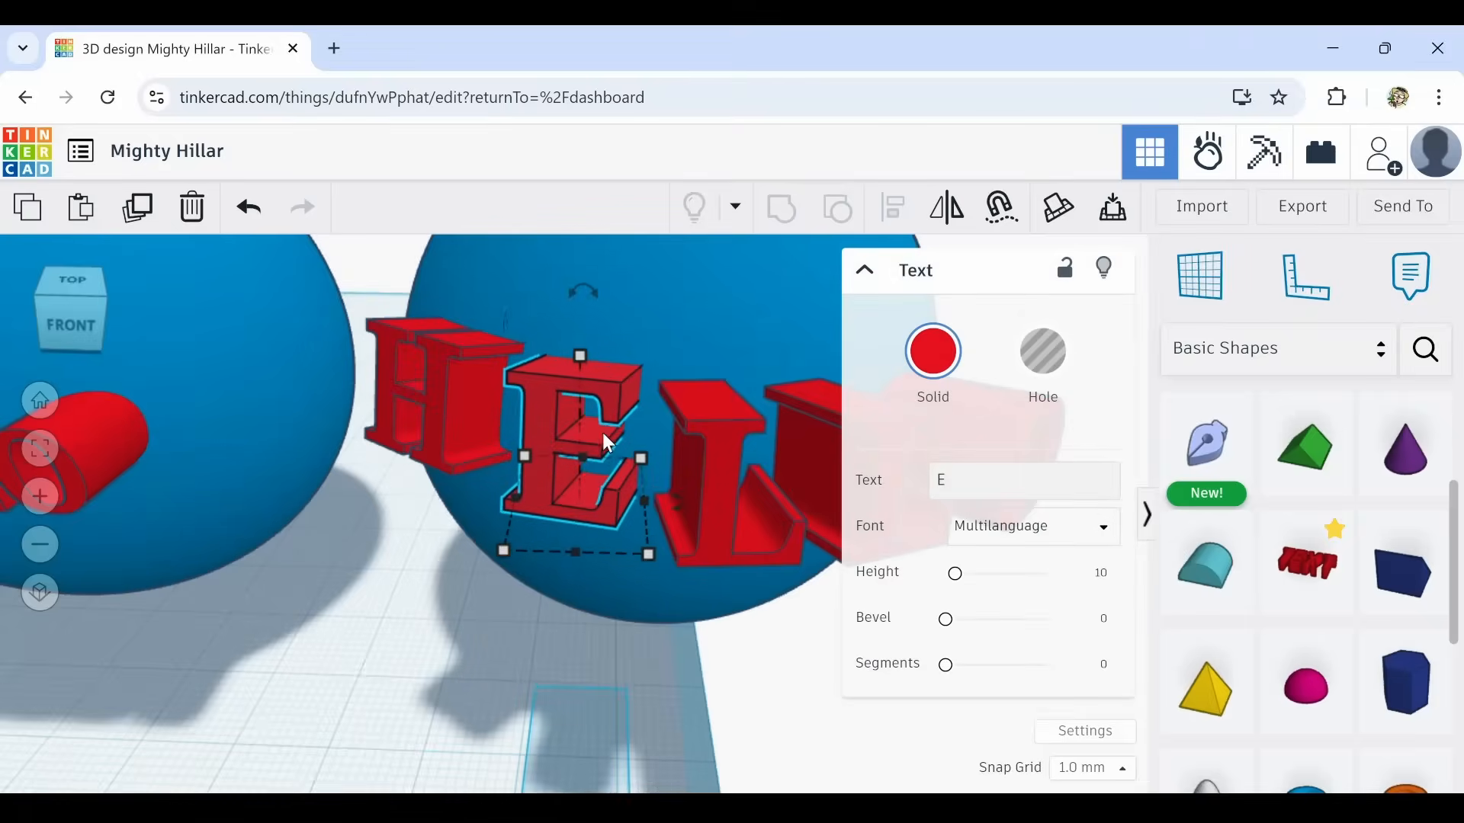
left_click(711, 456)
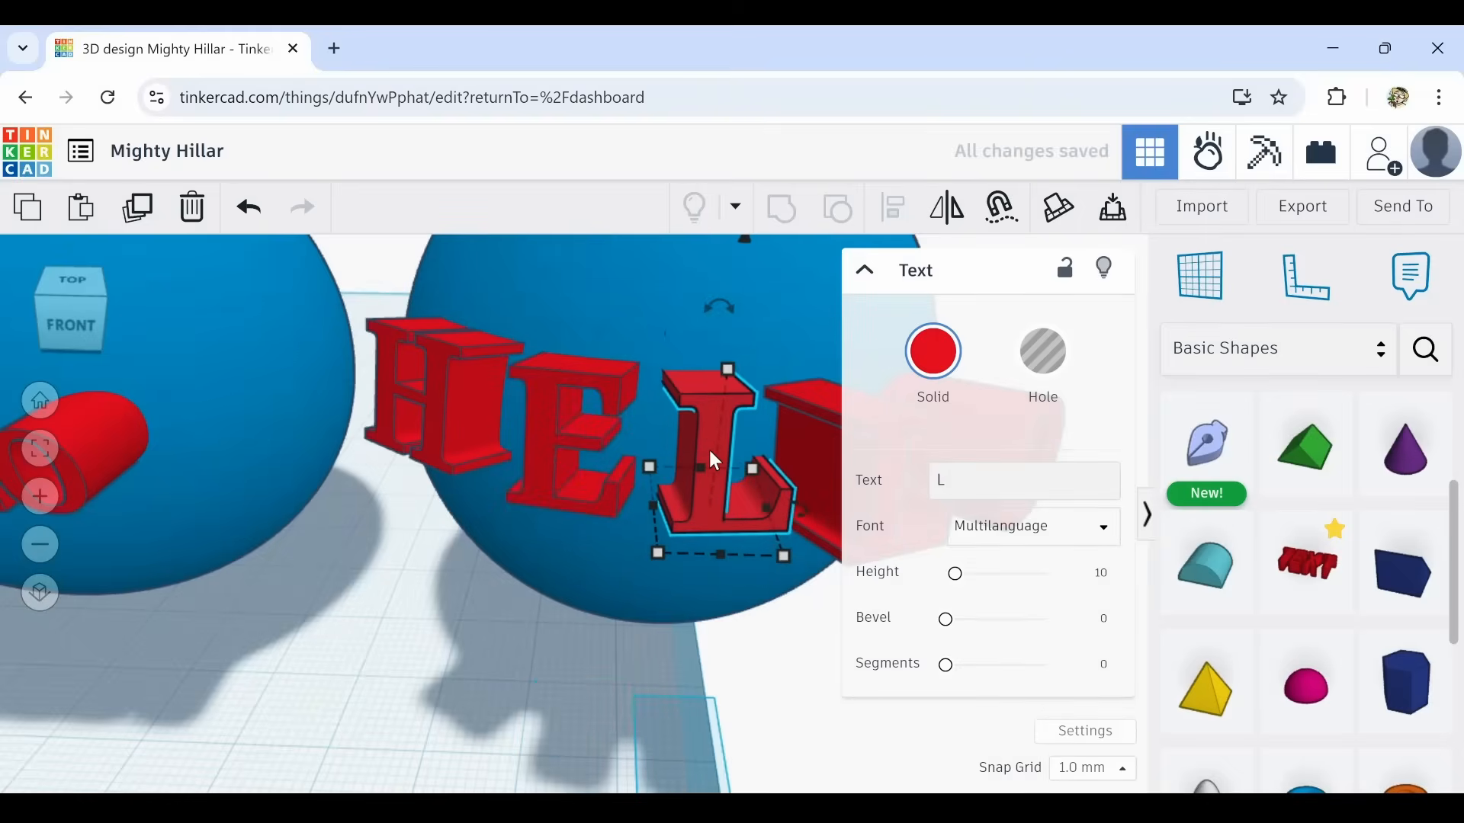
left_click(809, 433)
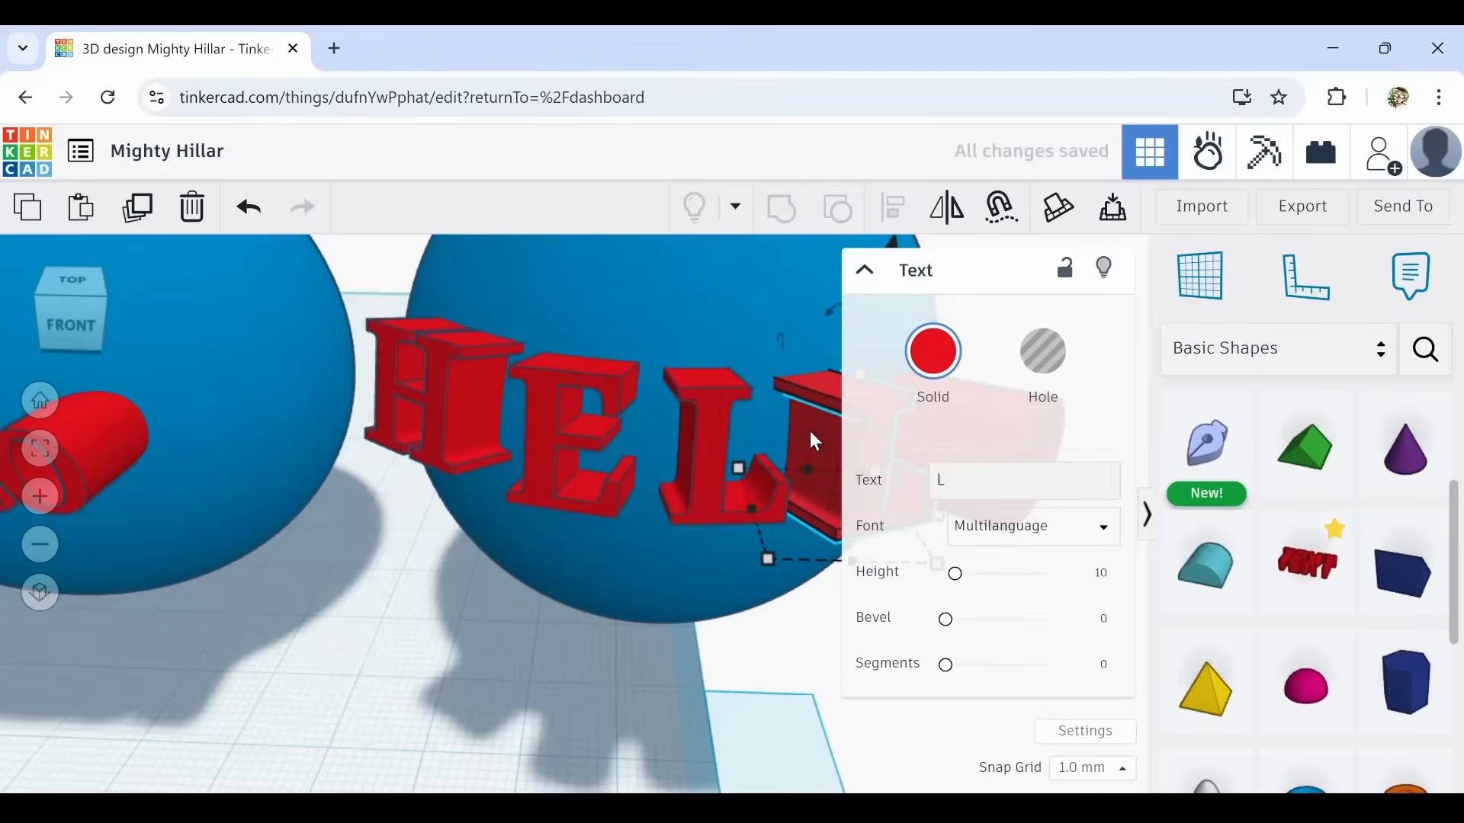
right_click_drag(753, 523, 601, 592)
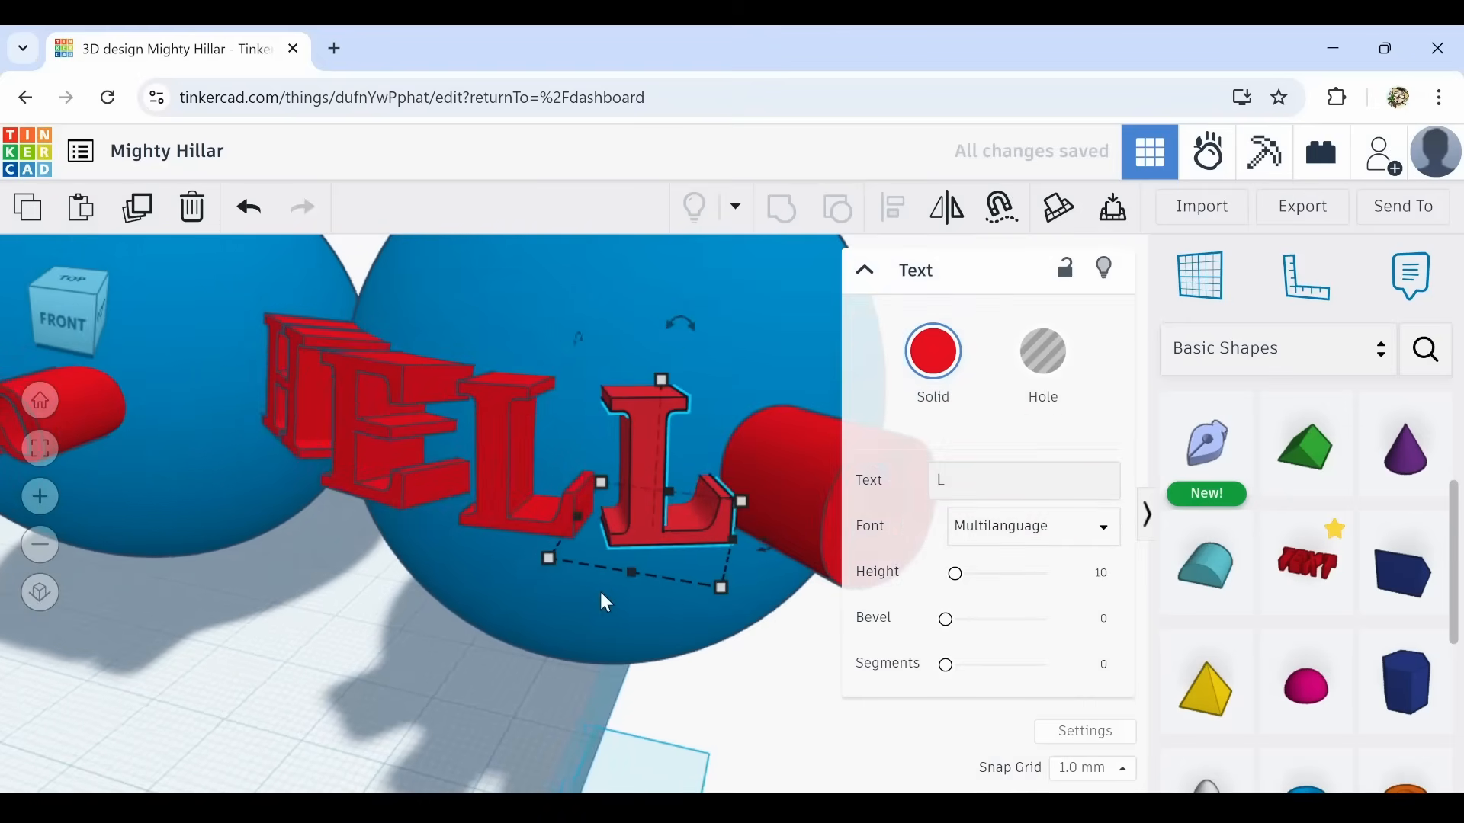
left_click(808, 464)
right_click_drag(672, 662, 552, 637)
Fine-tune the H's position by nudging it slightly left on the sphere, and select the E.
left_click(309, 557)
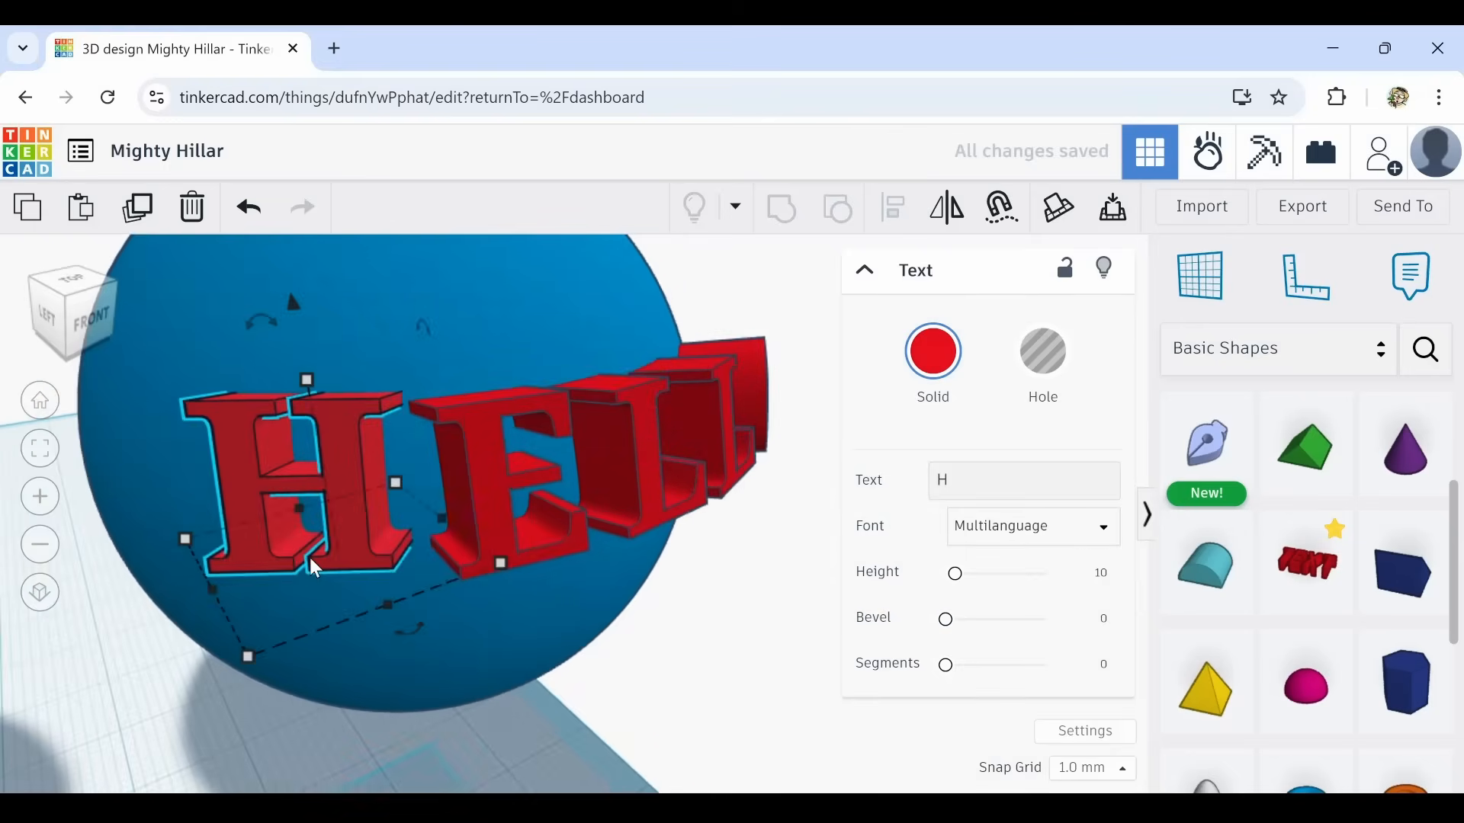
key("Down")
key("Left")
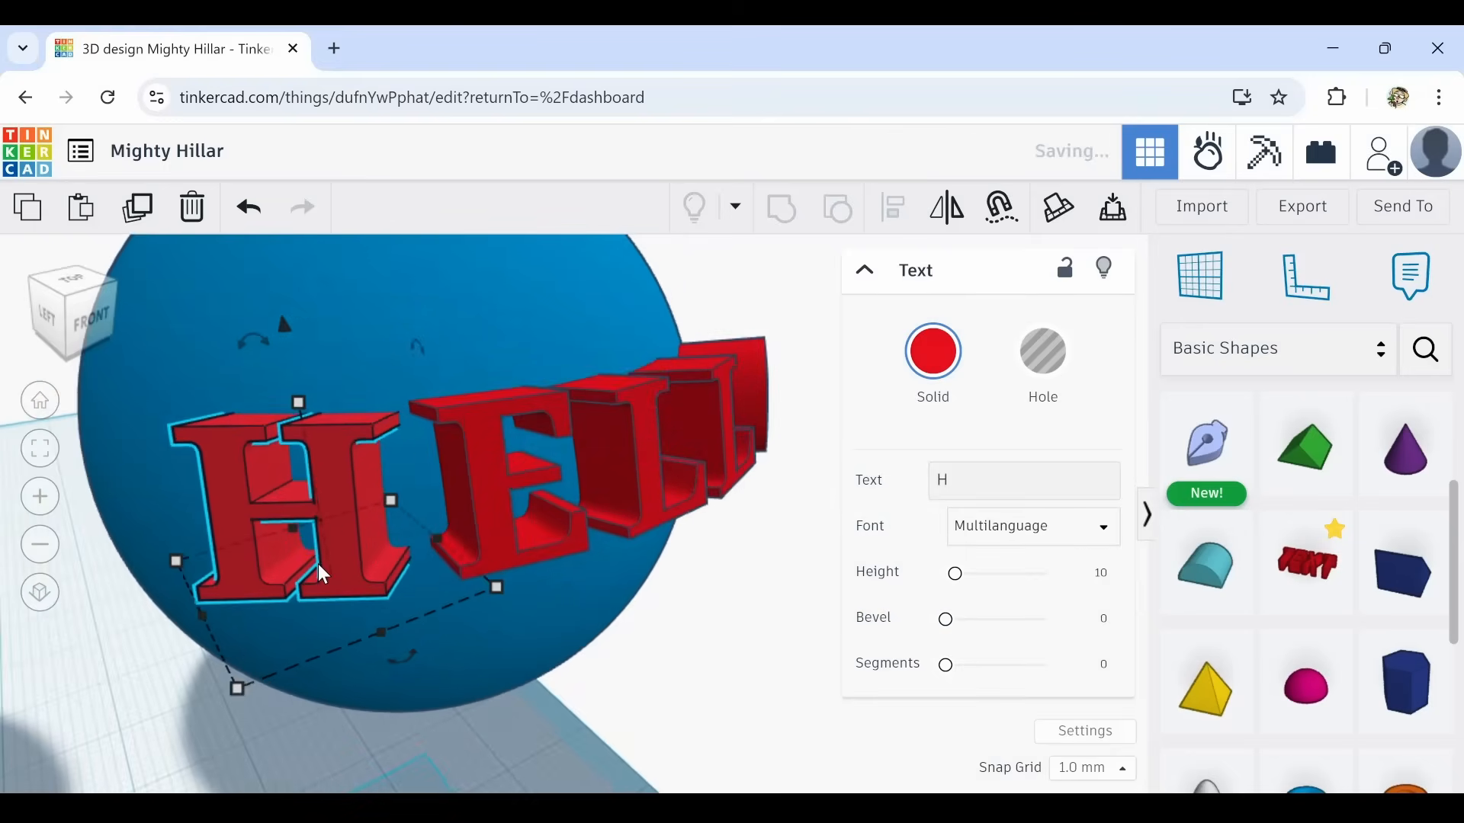
key("Up")
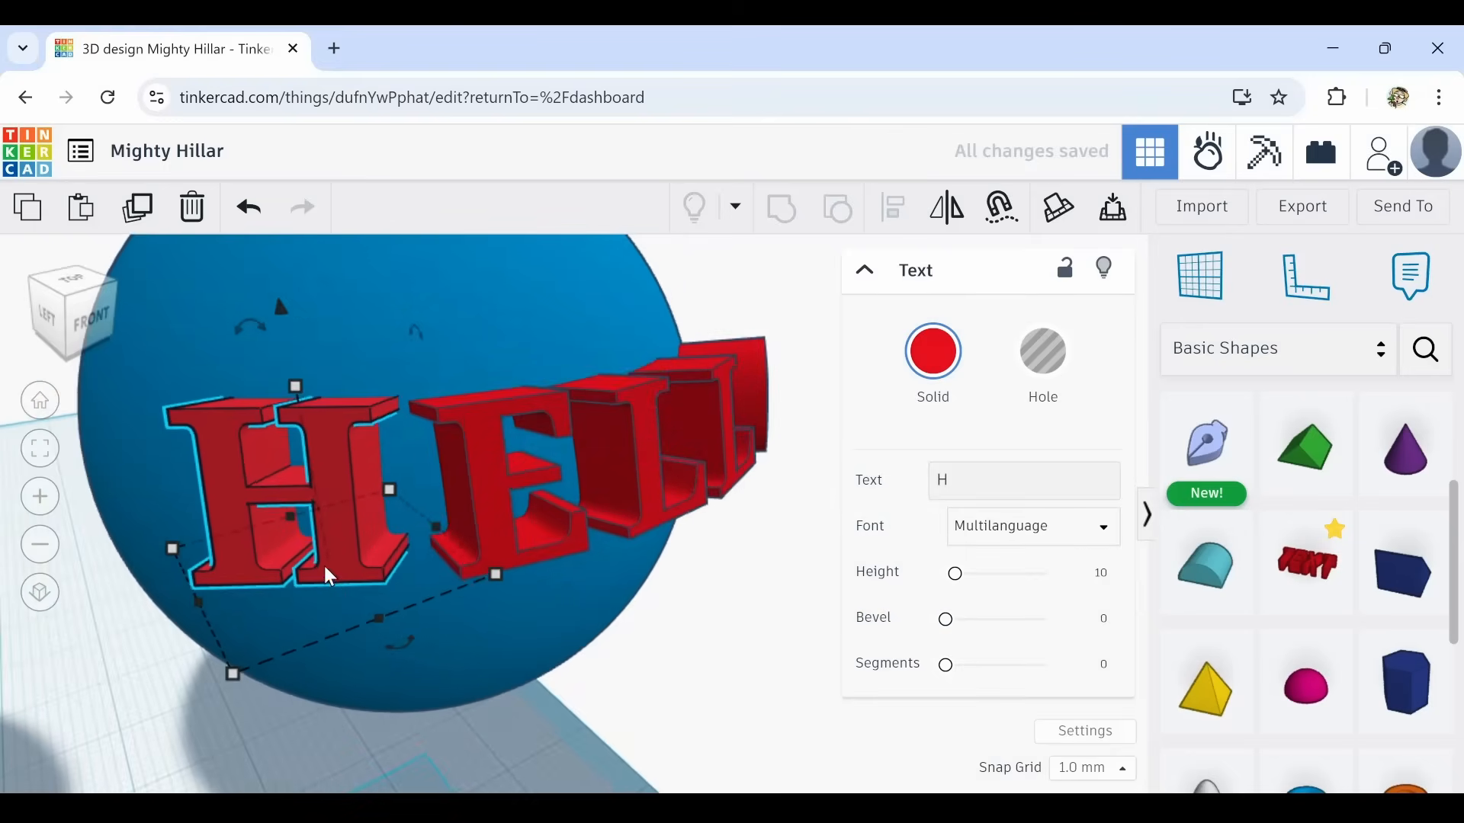
left_click(491, 487)
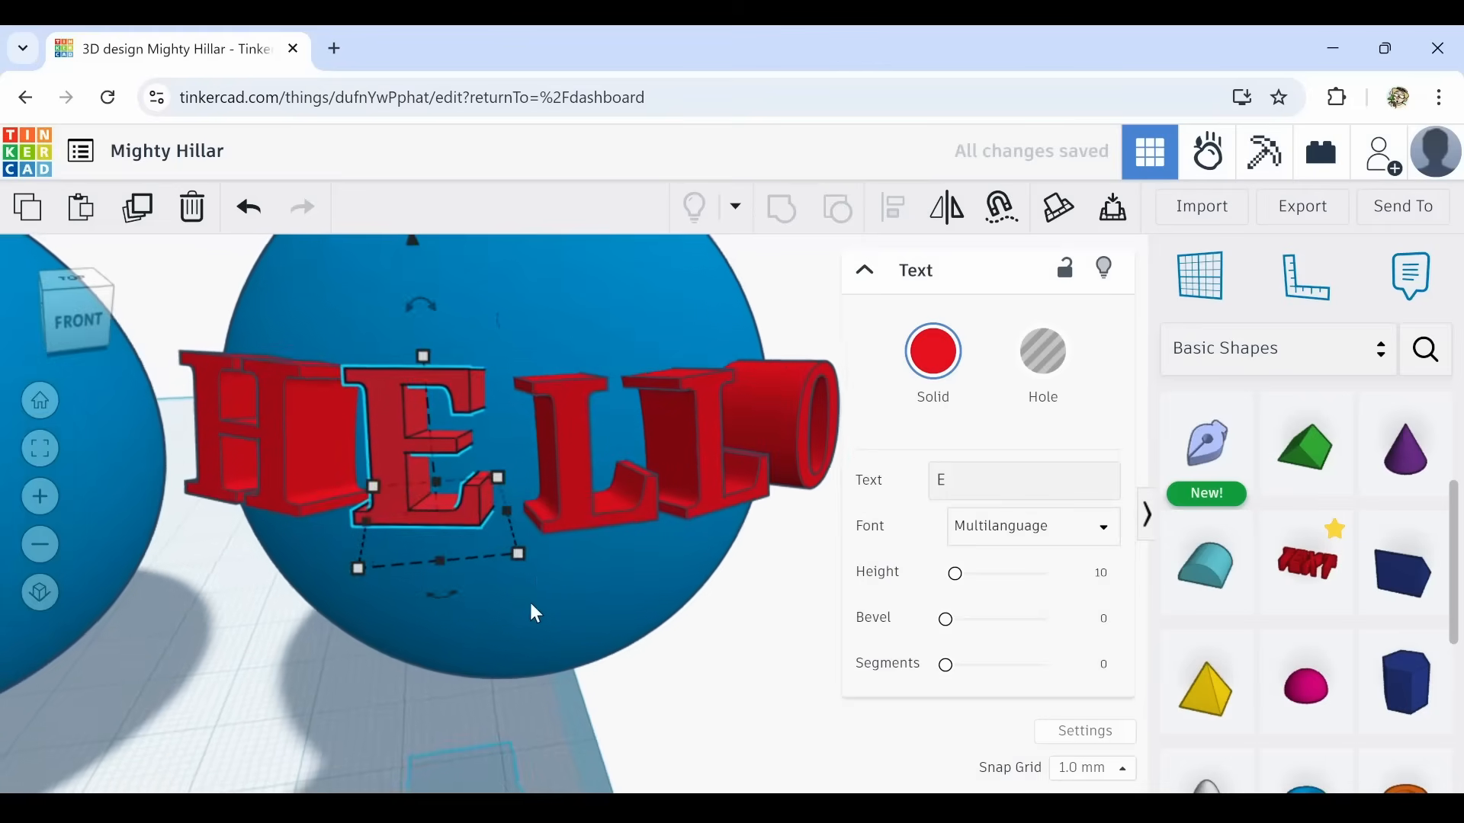
Duplicate the hollow hole sphere and place the copy around the first HELLO sphere.
left_click(557, 491)
right_click_drag(648, 588, 777, 524)
scroll(502, 570, "down", 5)
right_click_drag(488, 581, 354, 725)
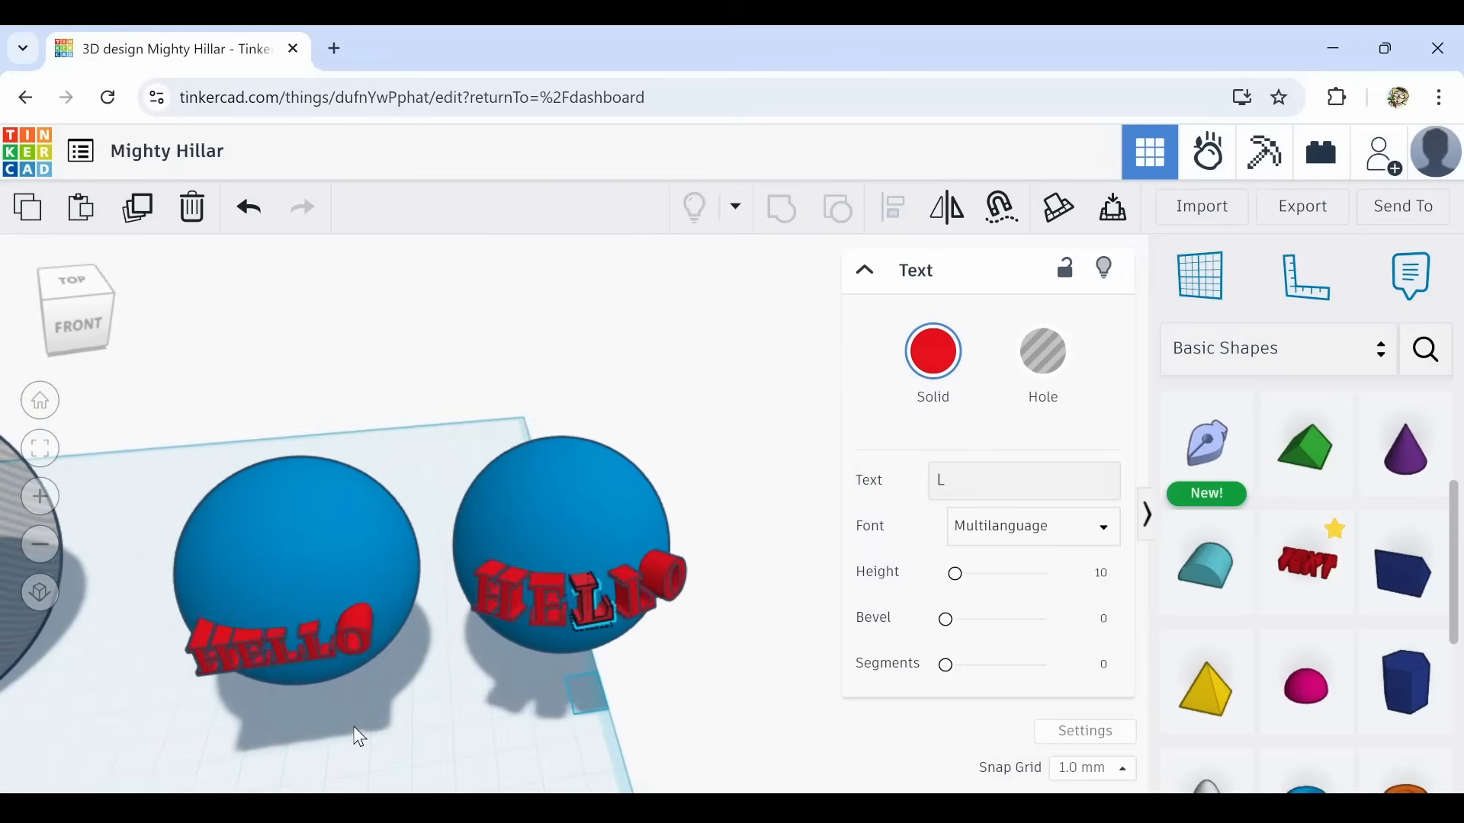
middle_click_drag(353, 726, 697, 599)
left_click(276, 395)
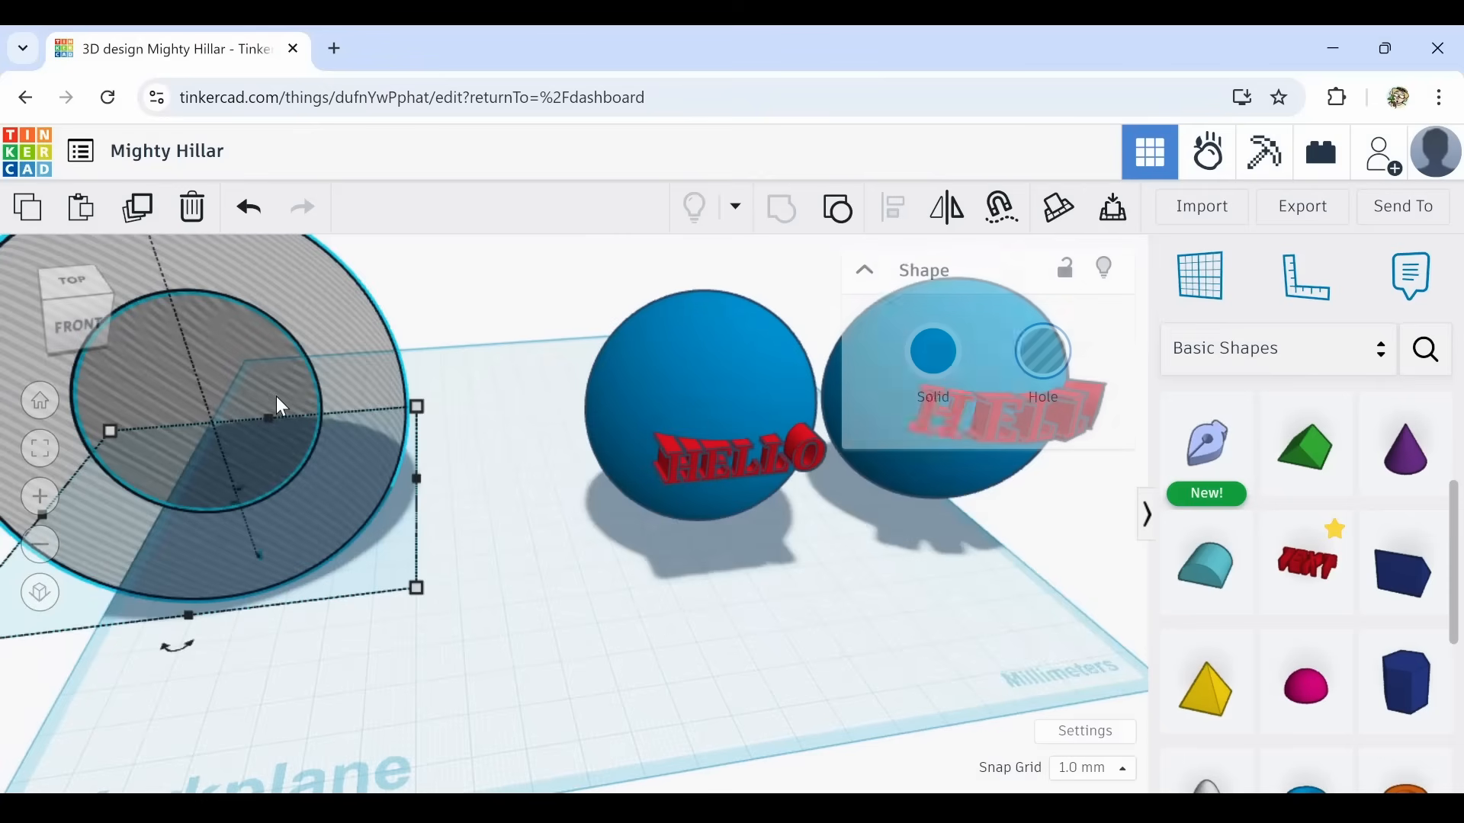
left_click(137, 208)
left_click_drag(286, 404, 885, 415)
middle_click_drag(860, 692, 548, 701)
right_click_drag(411, 551, 445, 700)
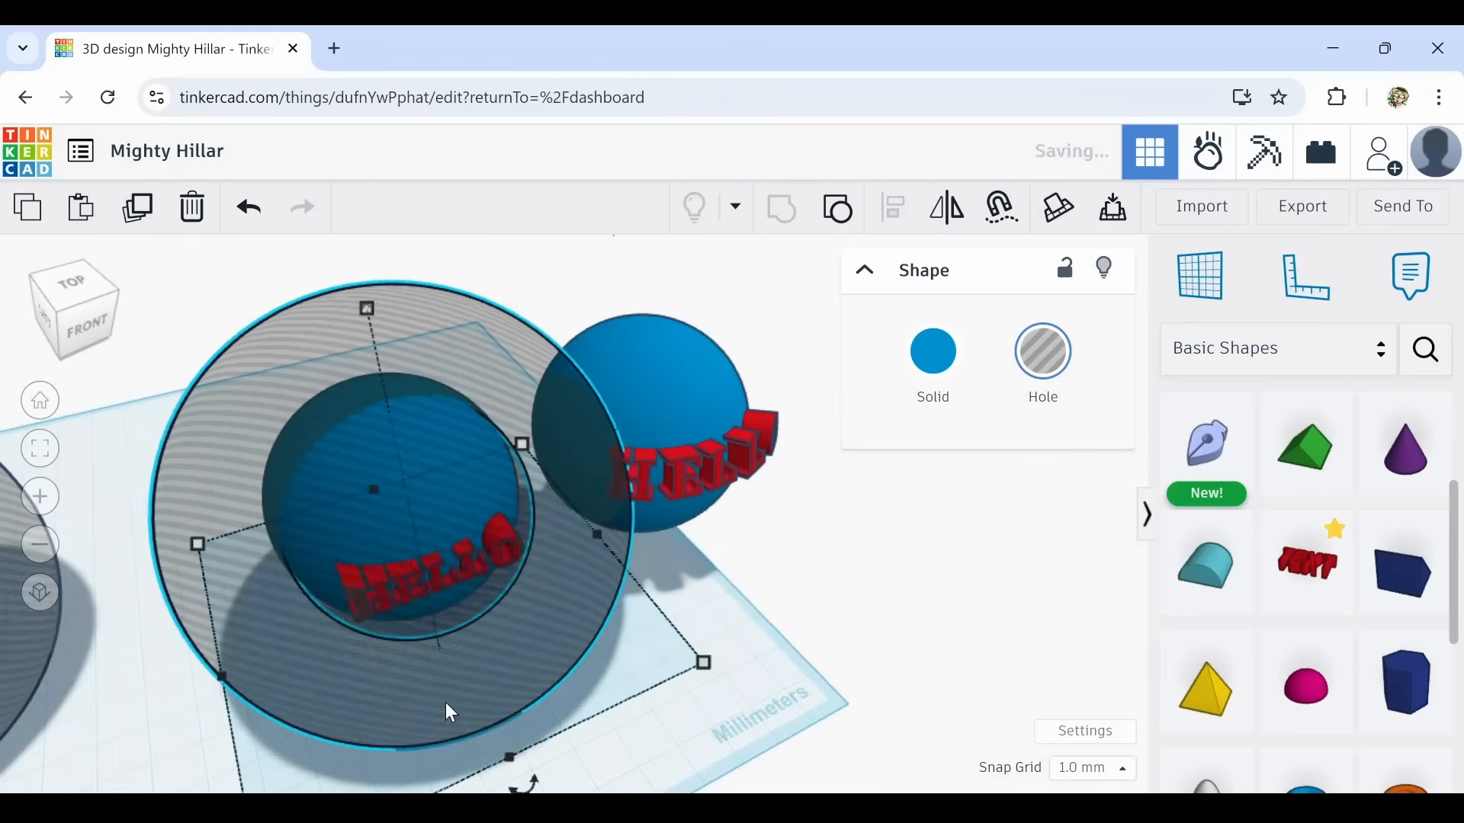
right_click_drag(575, 737, 564, 718)
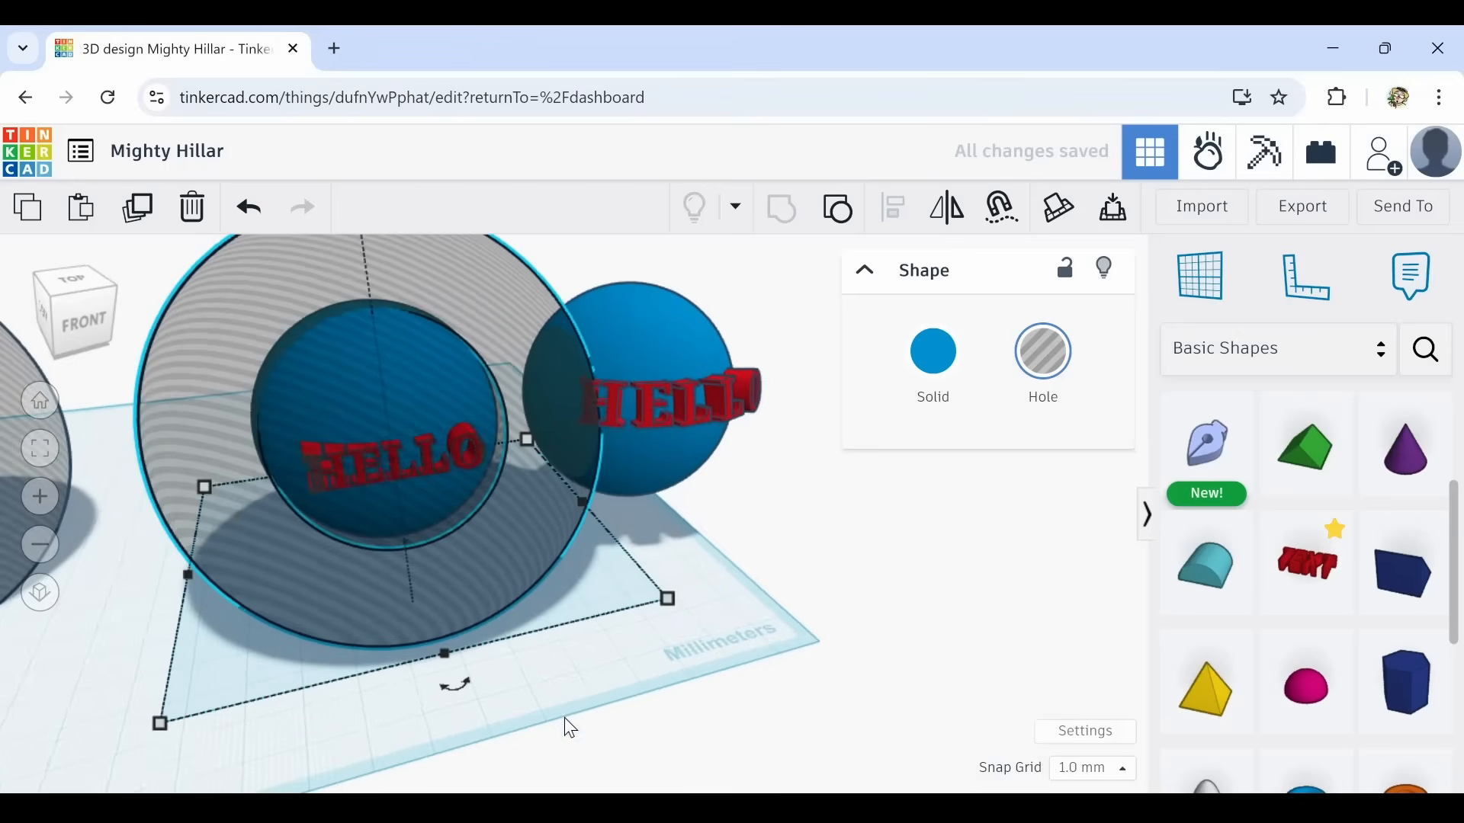
Enlarge the copied hole sphere to 105 by 105 mm and shift it back so it surrounds the first HELLO sphere.
left_click(666, 601)
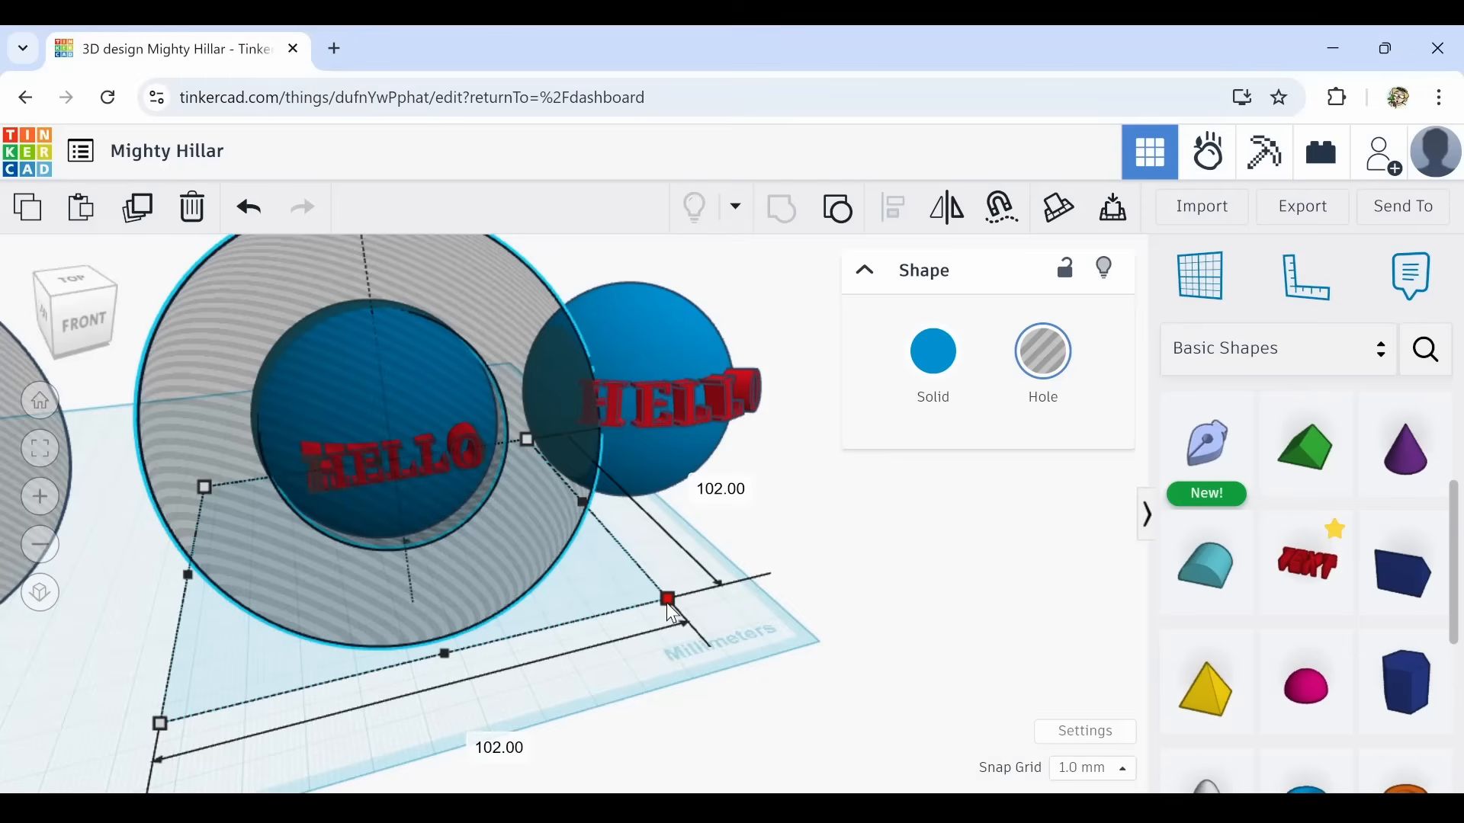
left_click_drag(670, 608, 680, 613)
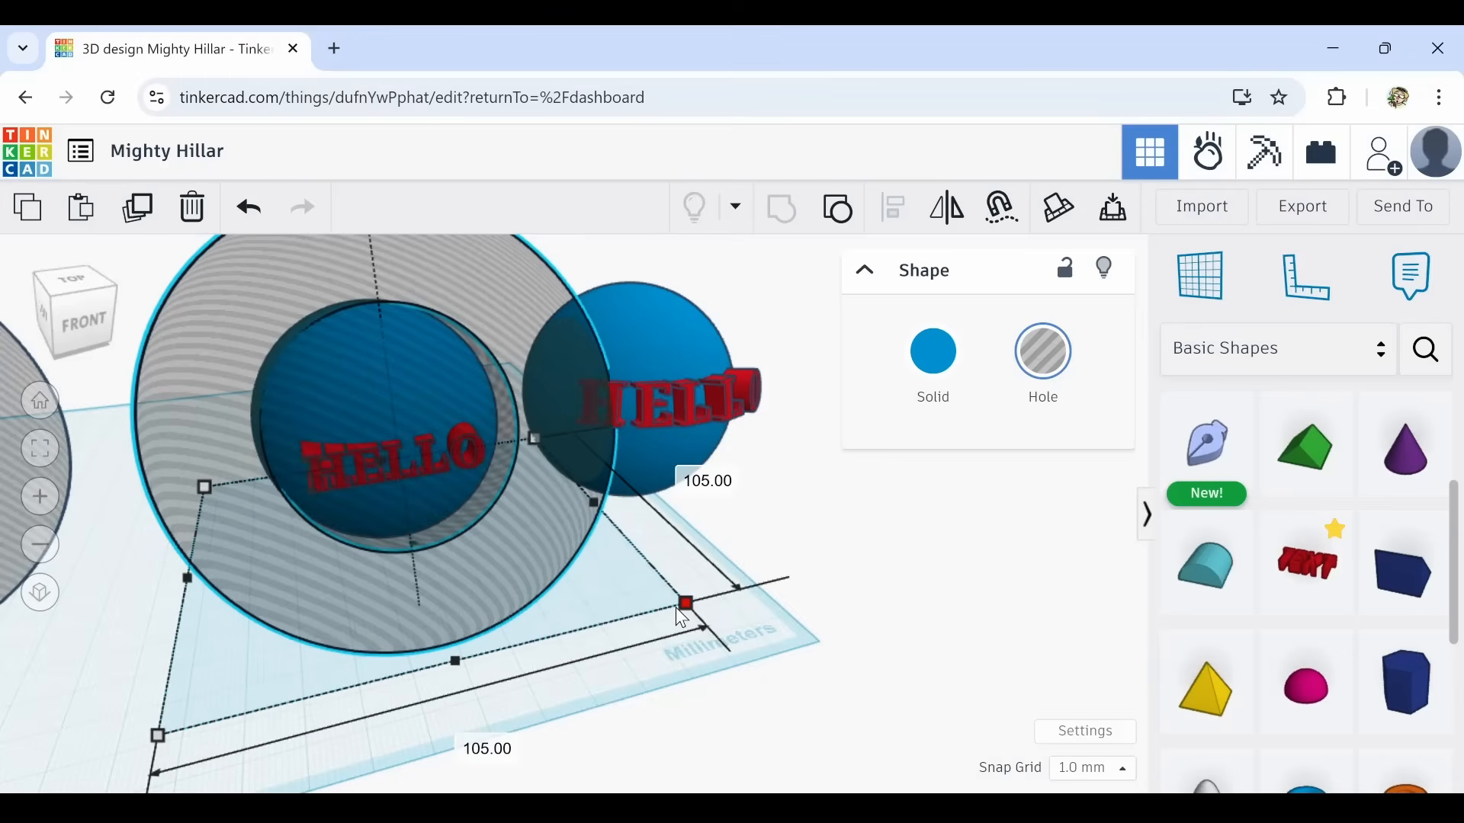
left_click_drag(510, 594, 483, 565)
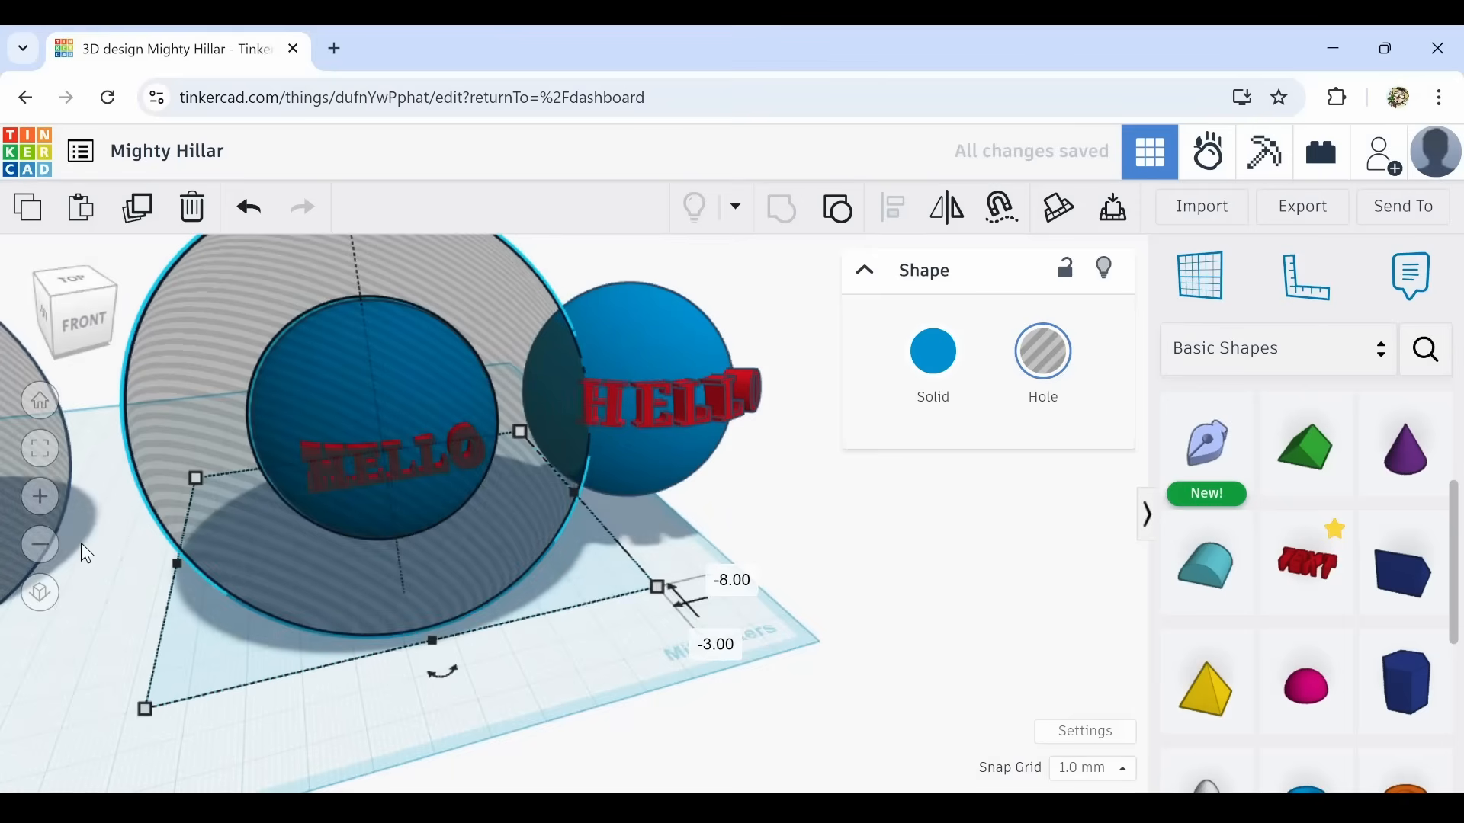
middle_click_drag(81, 543, 128, 581)
left_click(195, 218)
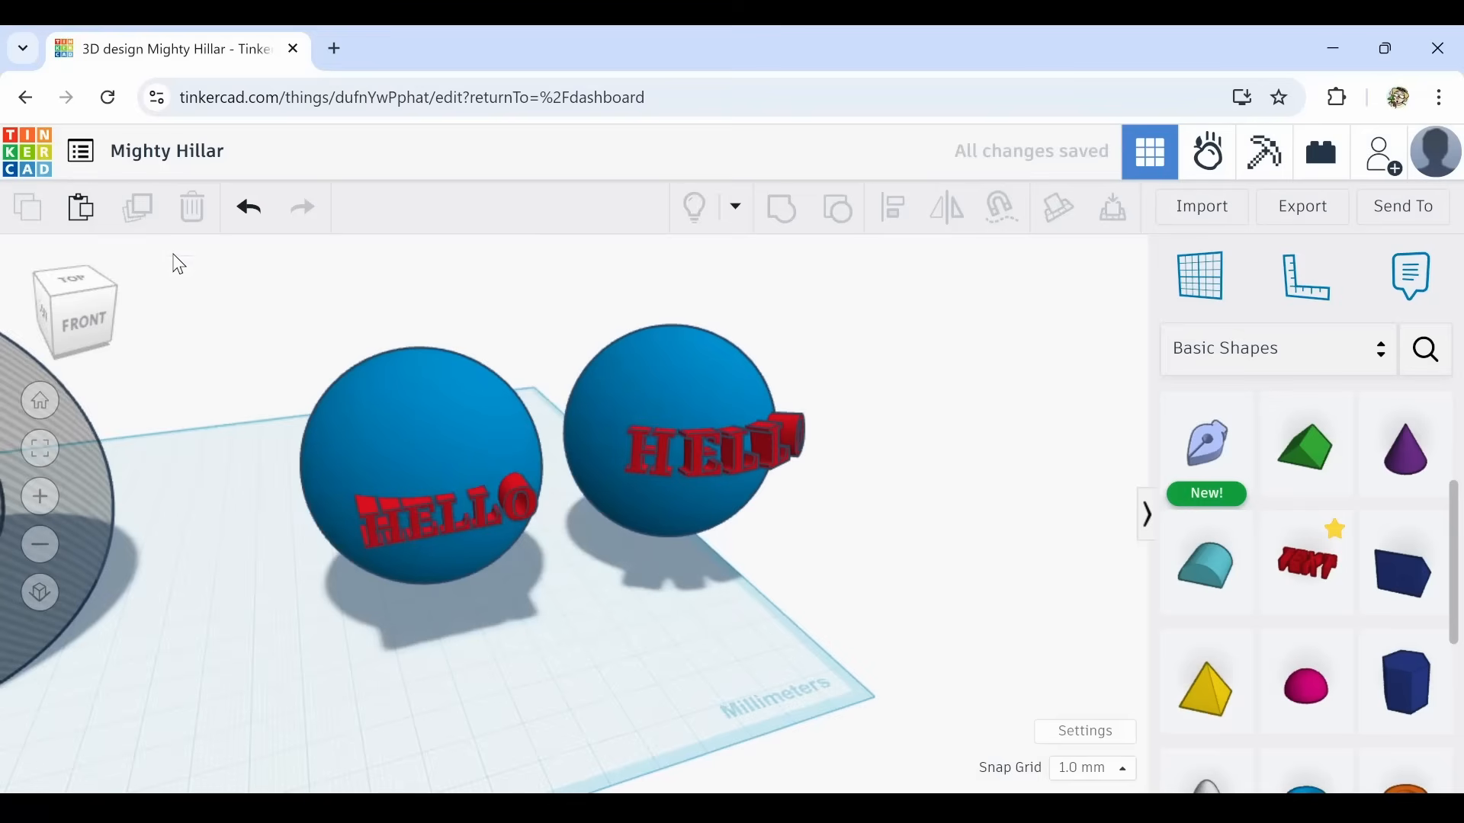
left_click(254, 218)
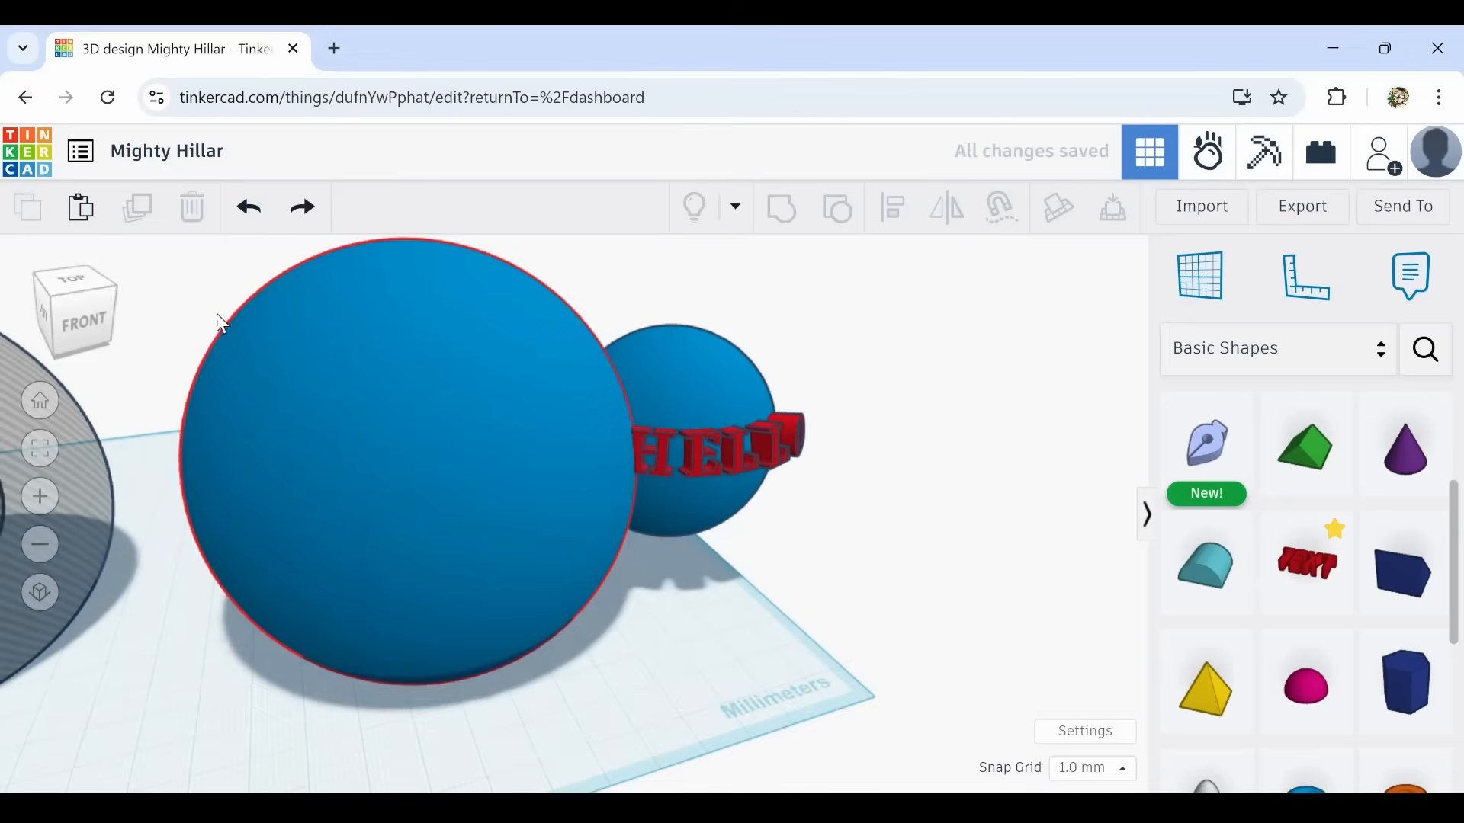
Centre-align the copied hole sphere and the first blue sphere with each other along all three axes.
left_click_drag(221, 324, 379, 406)
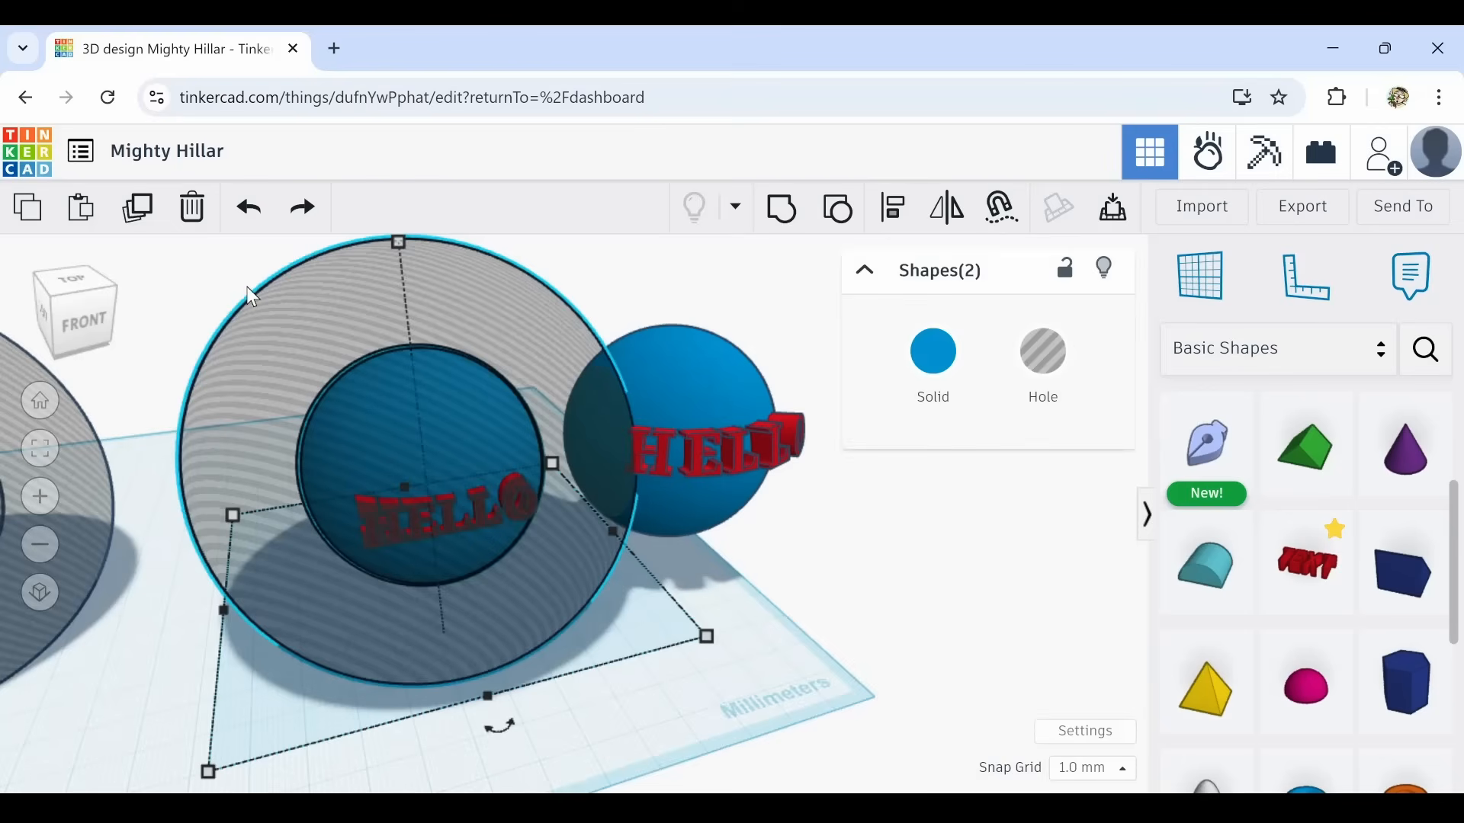
left_click(199, 295)
left_click_drag(356, 403, 356, 404)
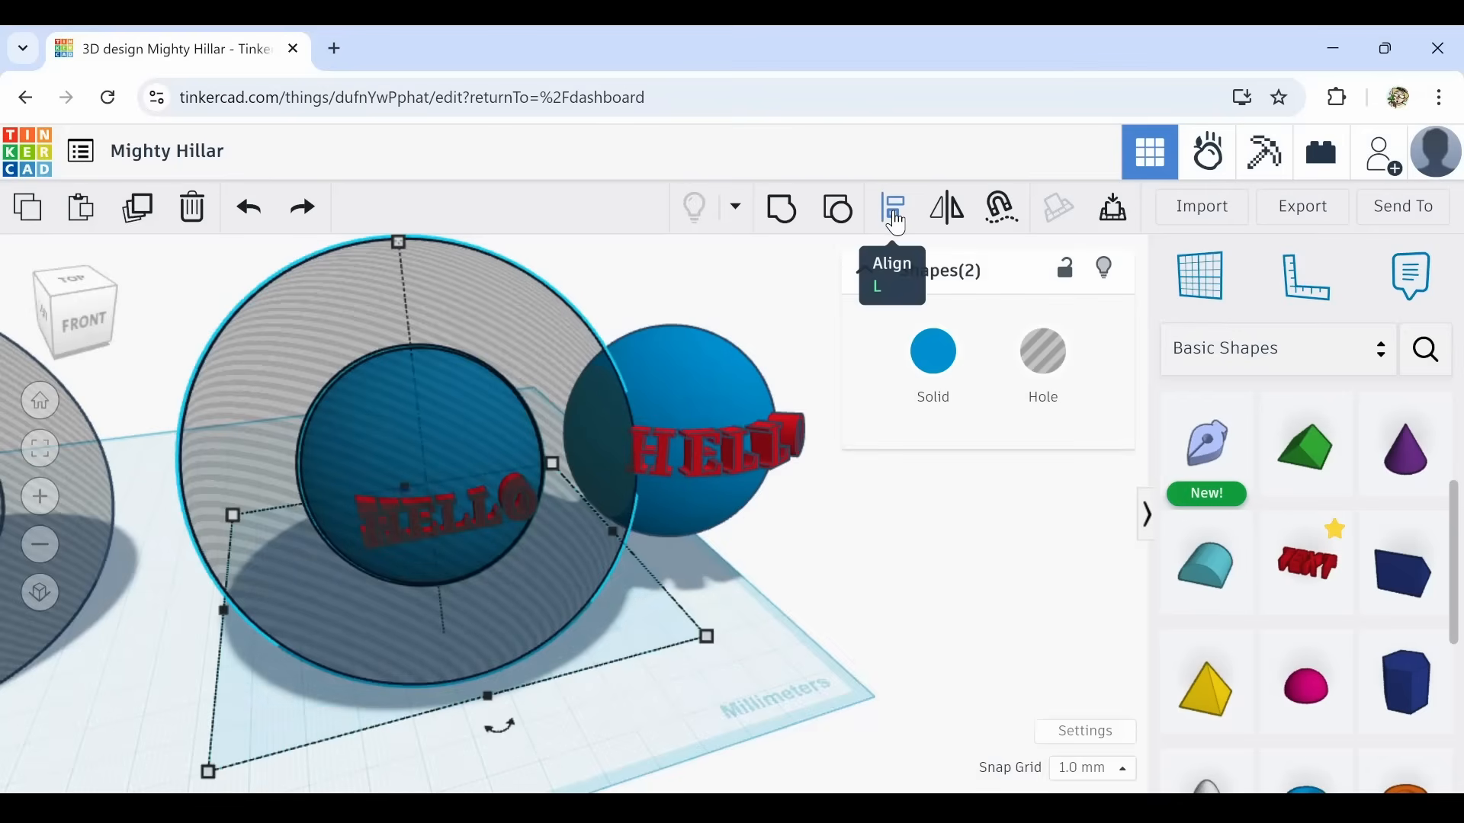
left_click(896, 215)
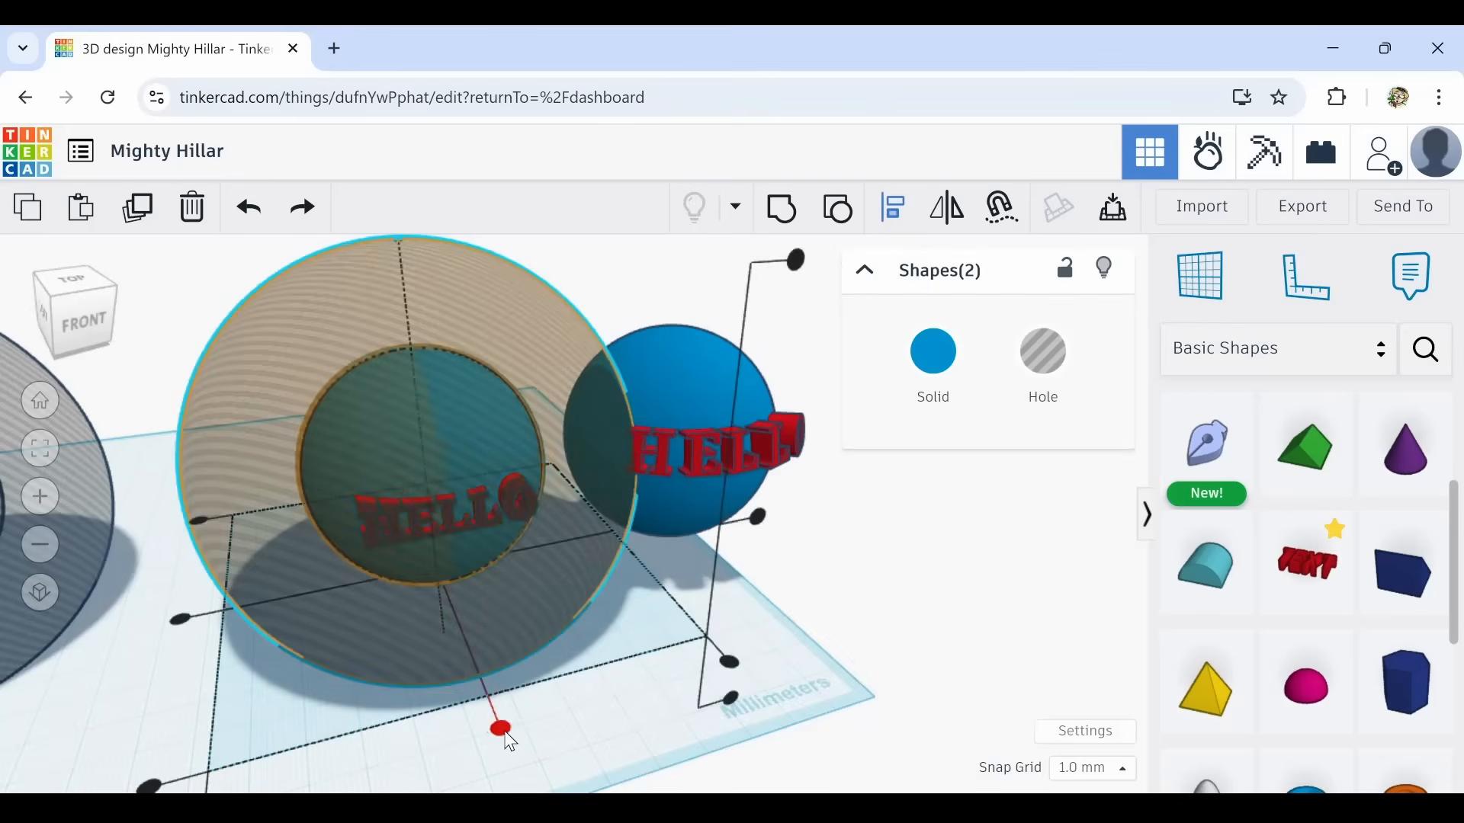
left_click(500, 729)
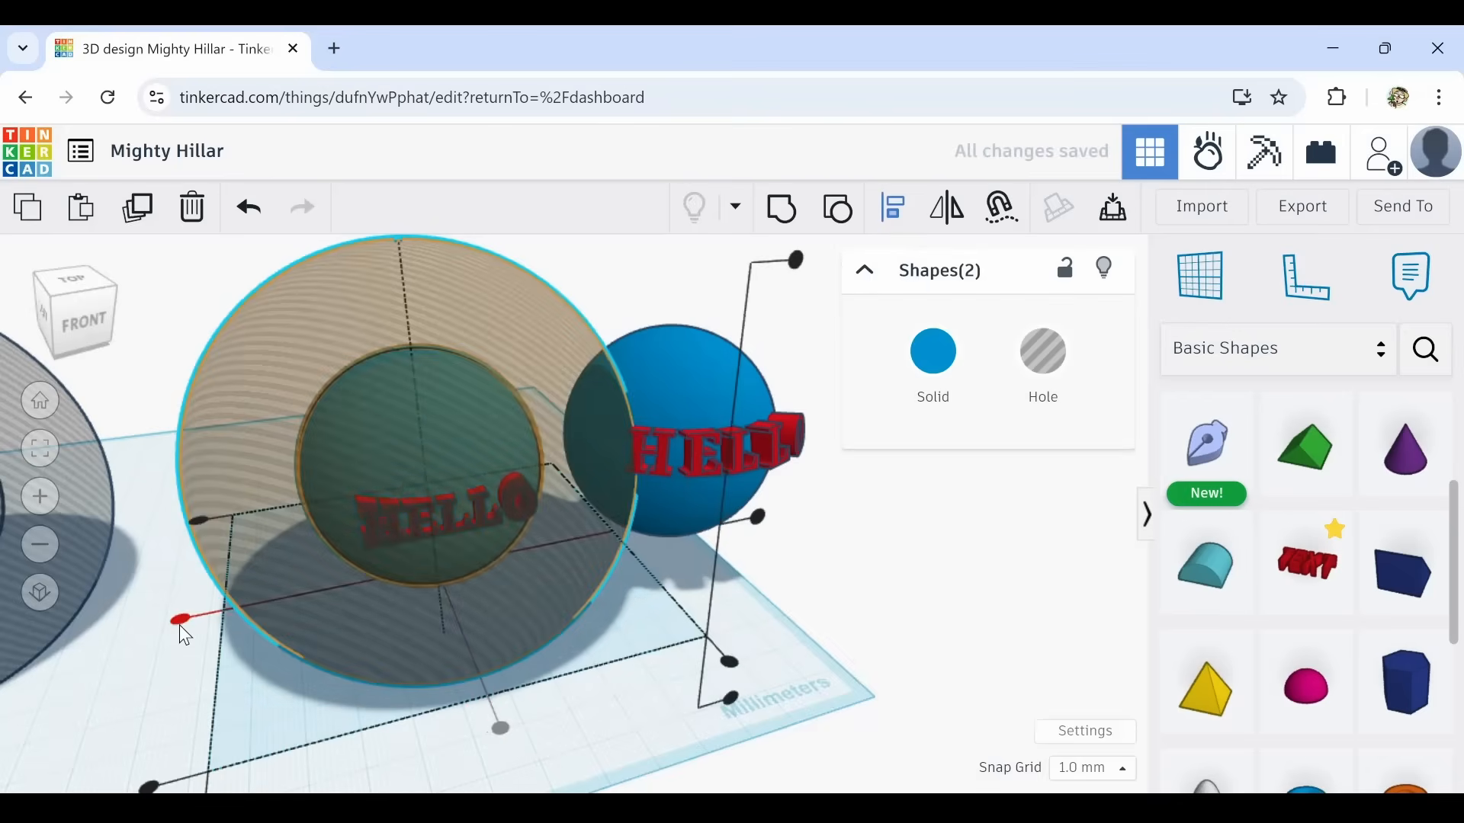
left_click(182, 621)
left_click(758, 517)
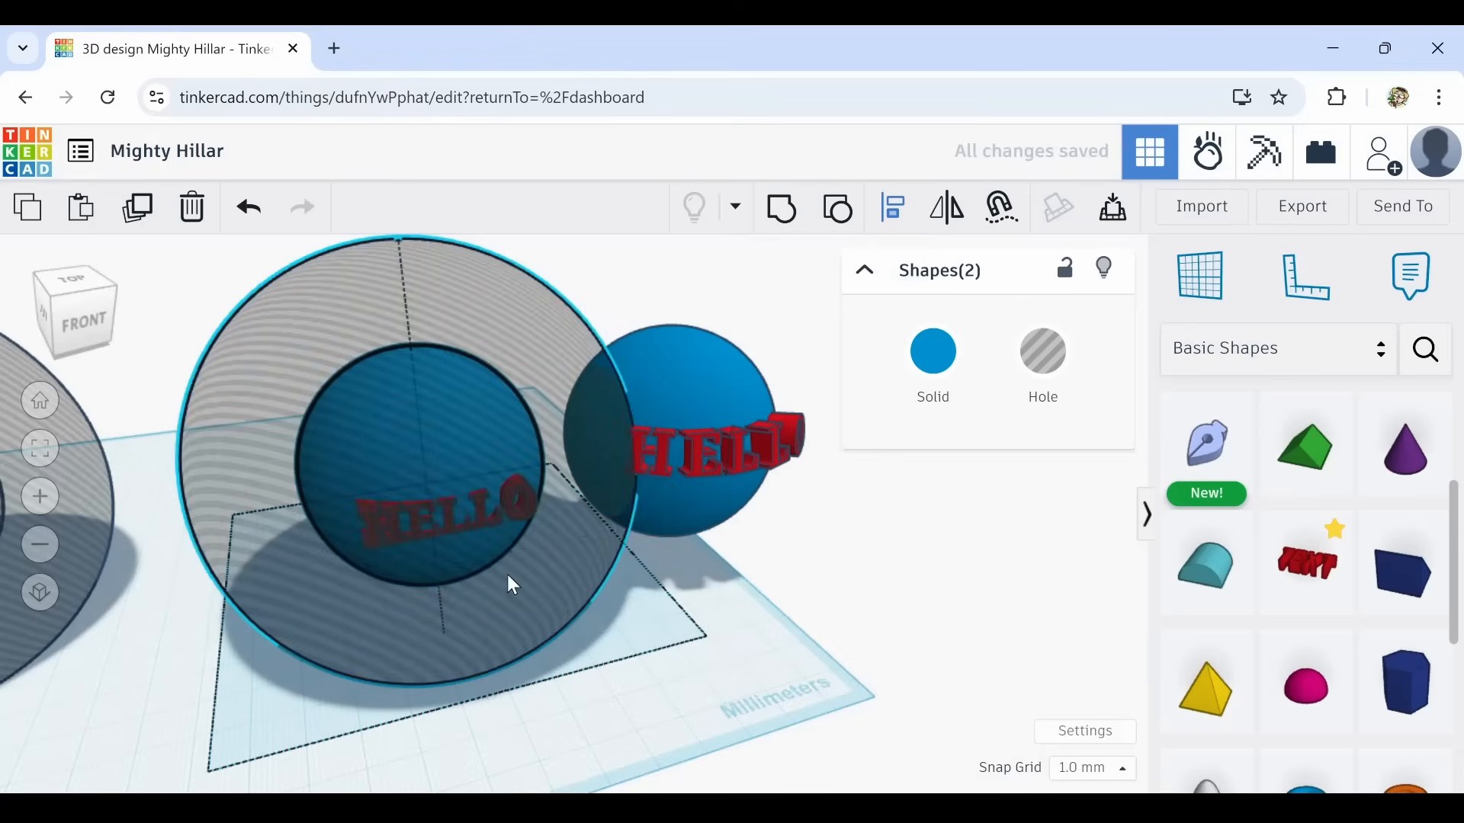
Examine from above how the HELLO letters extend beyond the inner cavity of the surrounding hole sphere.
right_click_drag(509, 582, 512, 613)
scroll(444, 646, "up", 5)
scroll(511, 611, "down", 3)
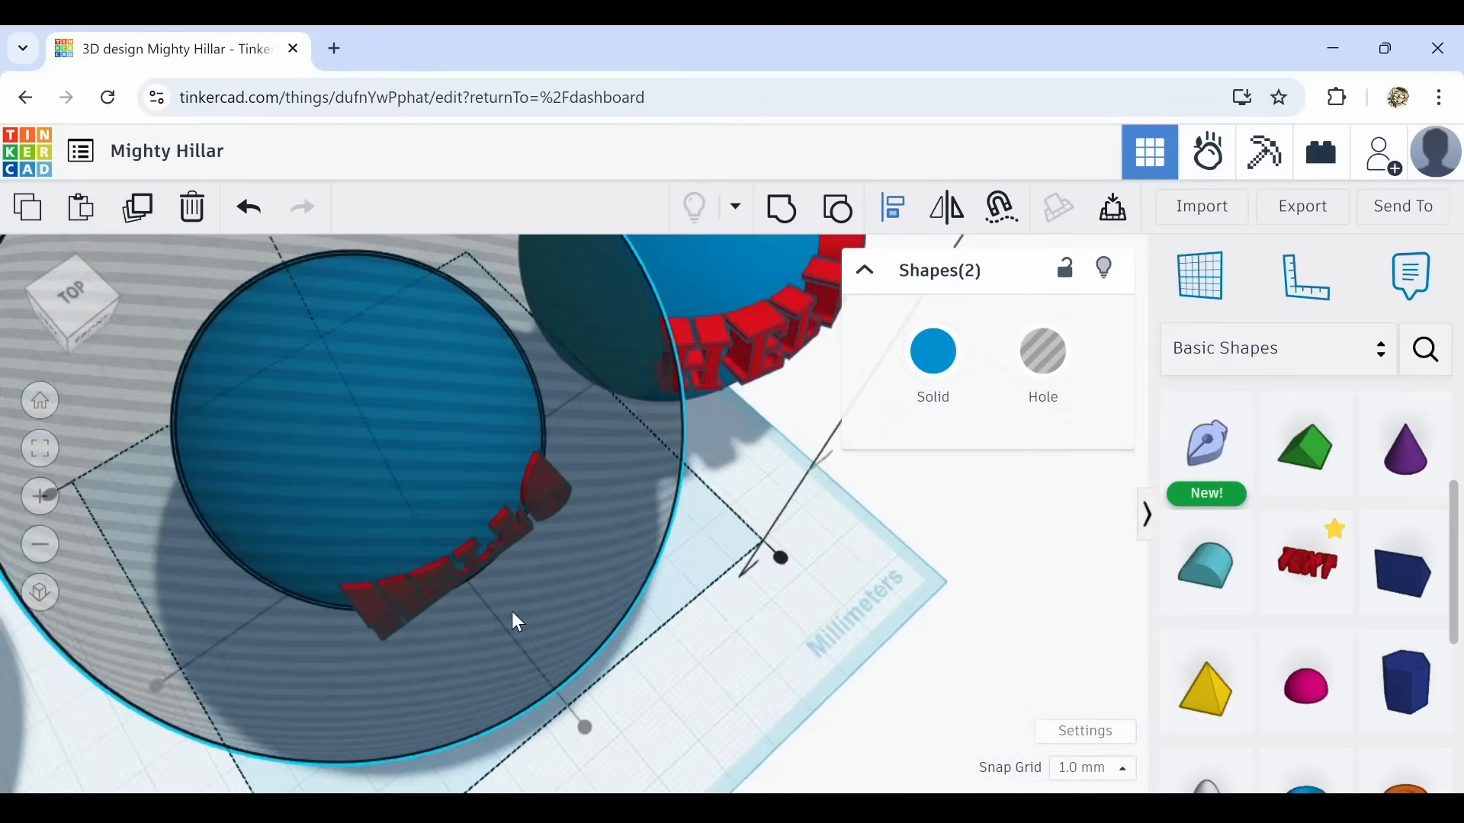
scroll(455, 566, "up", 5)
scroll(404, 562, "up", 3)
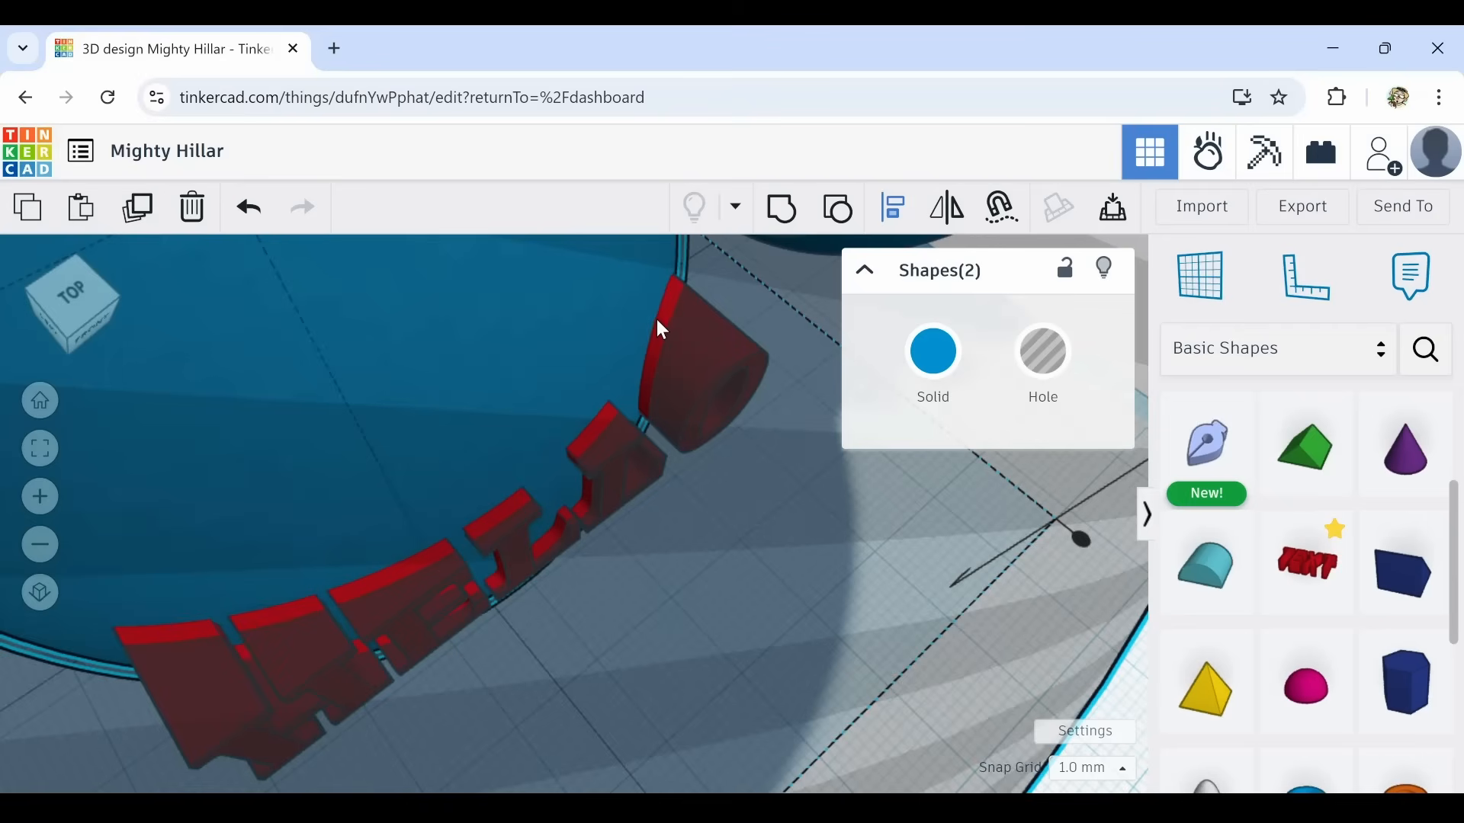
scroll(657, 318, "down", 8)
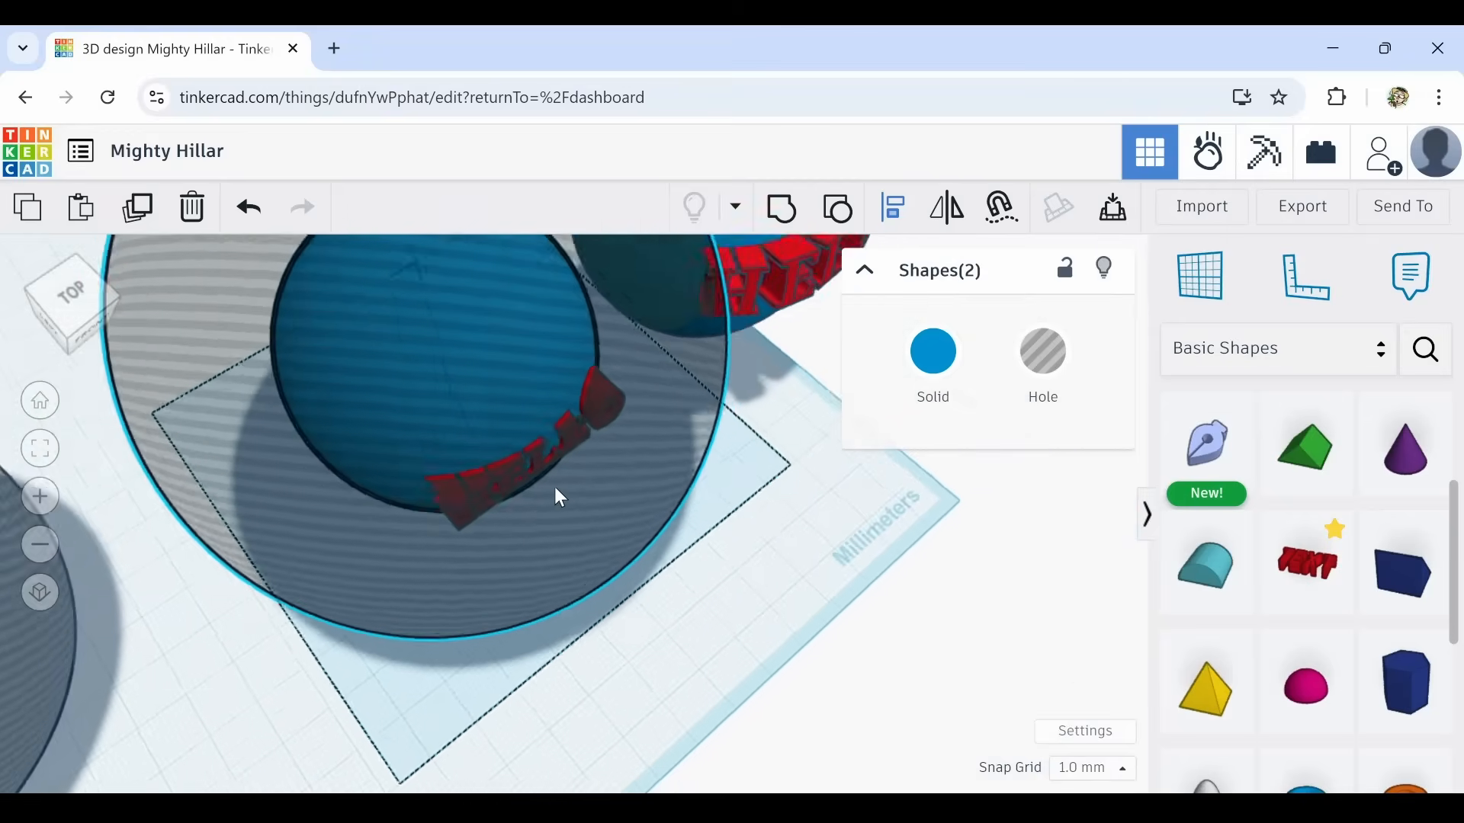
middle_click_drag(555, 487, 492, 563)
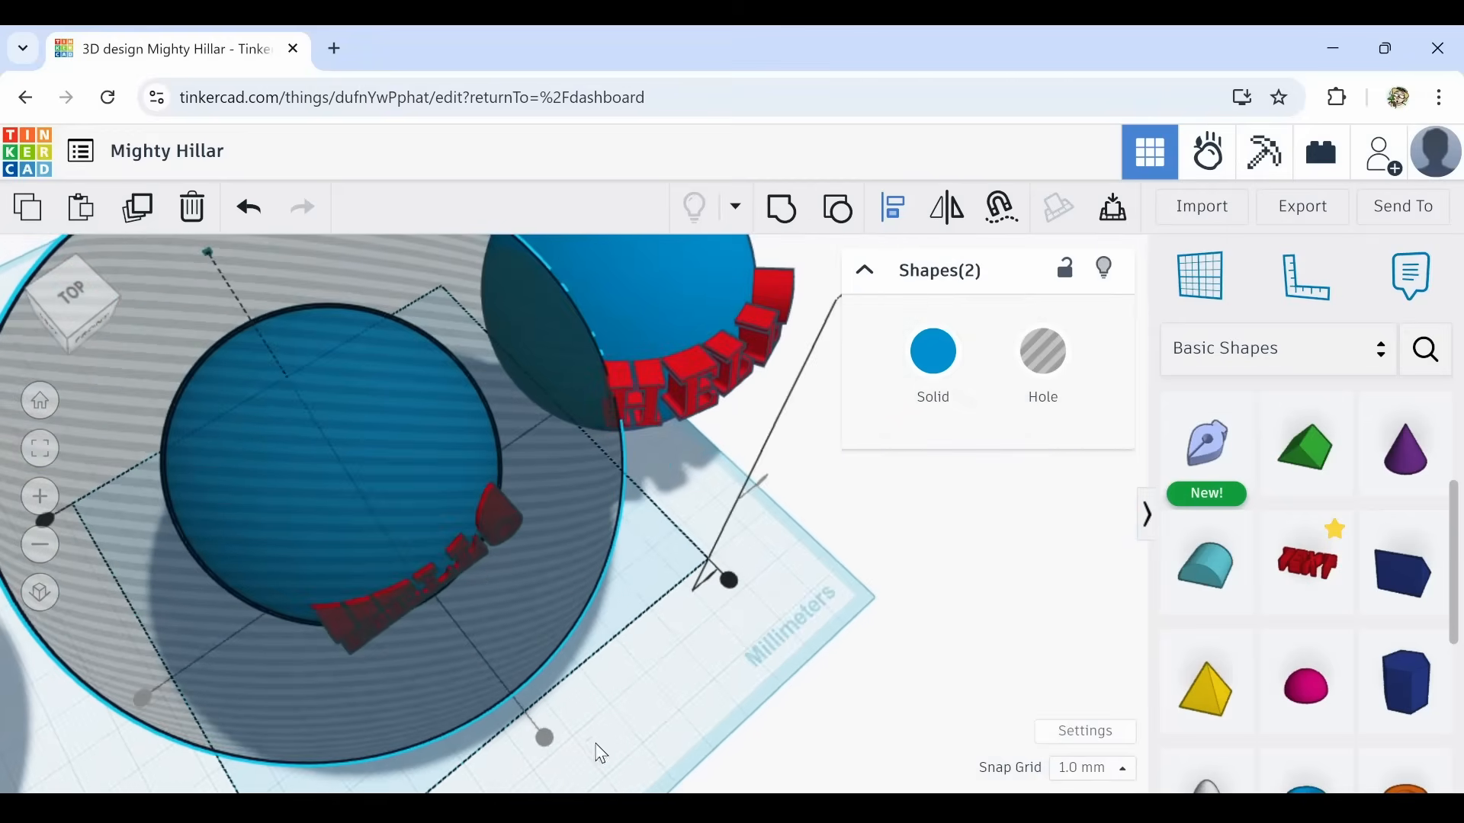
left_click(762, 651)
left_click(548, 584)
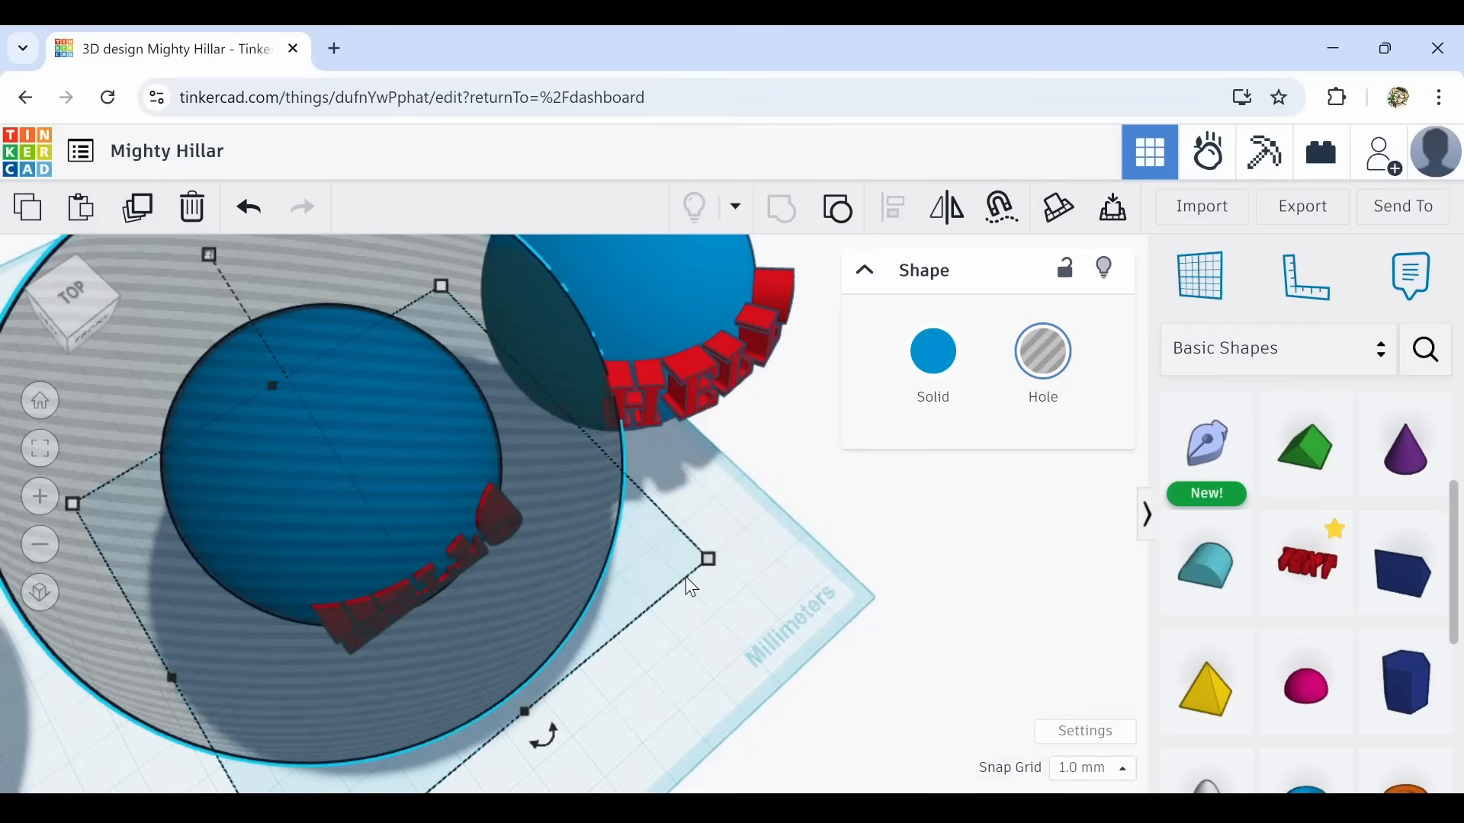
mouse_move(702, 572)
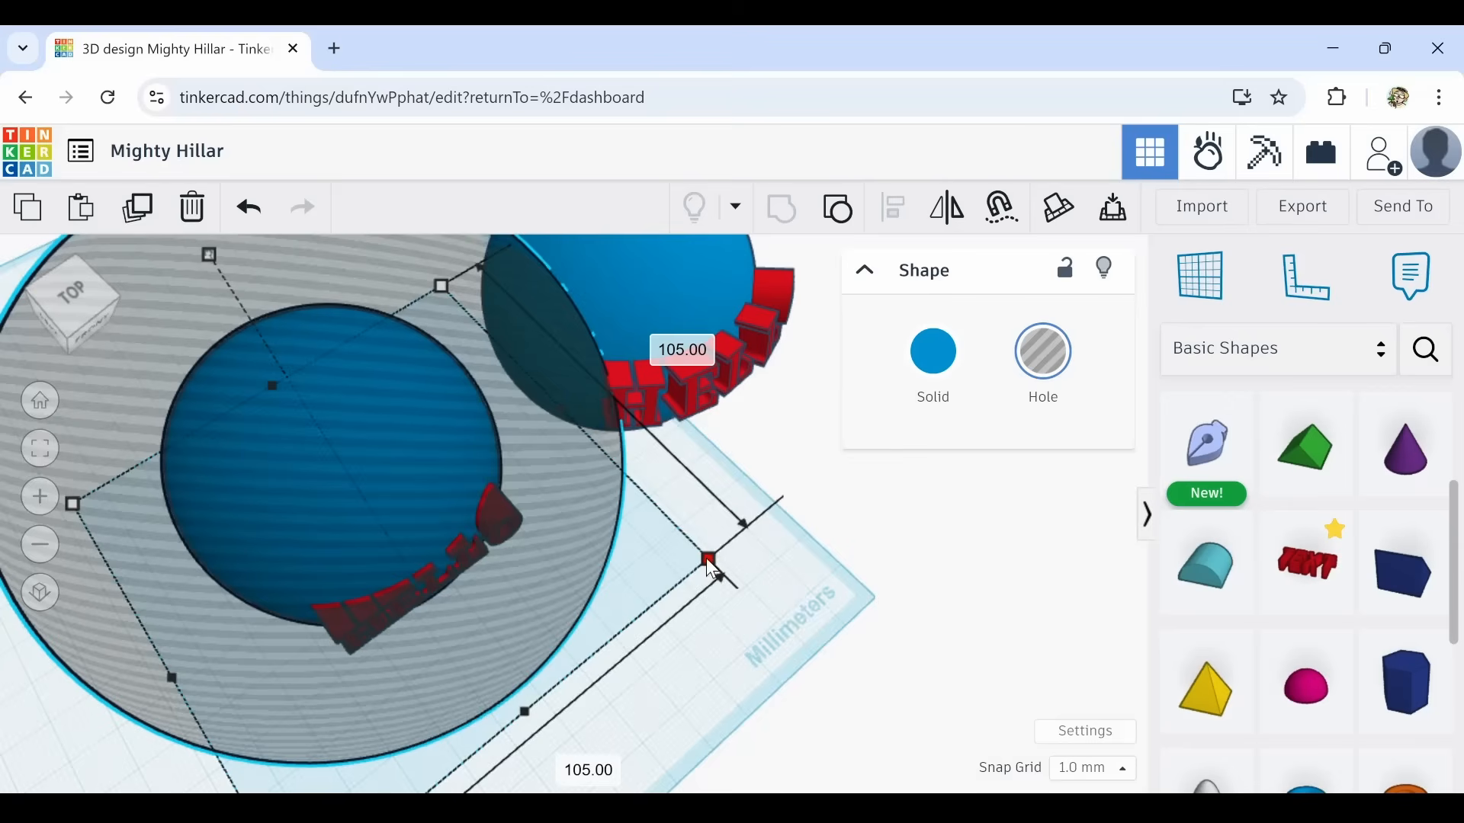
mouse_move(711, 567)
left_mouse_down()
mouse_move(695, 558)
mouse_move(903, 612)
mouse_move(685, 538)
left_mouse_up()
scroll(496, 588, "up", 3)
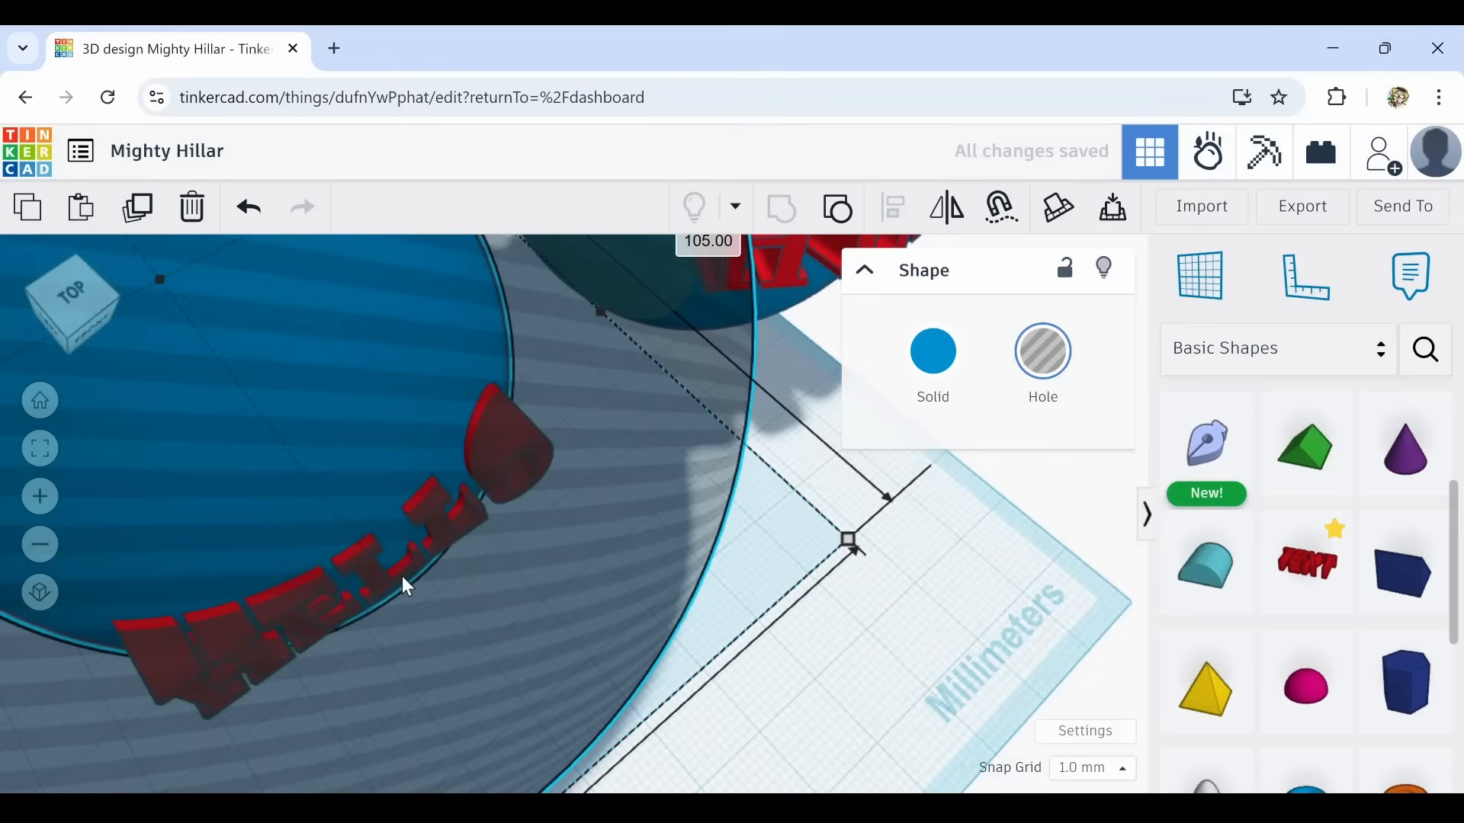
scroll(395, 573, "down", 5)
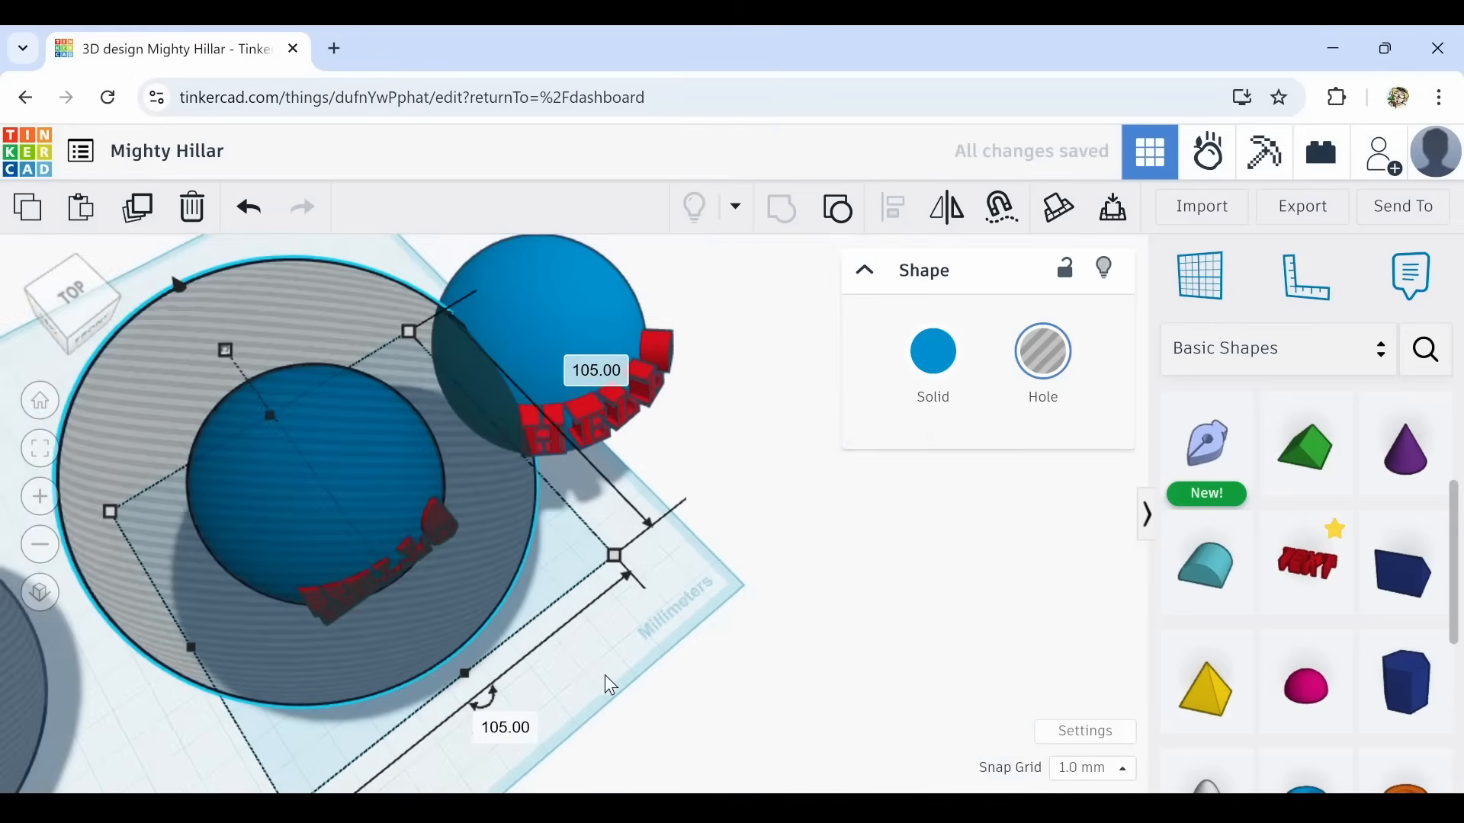
Group the hole sphere, the first blue sphere and its HELLO text to trim the letters to the sphere's curve.
right_click_drag(609, 684, 531, 784)
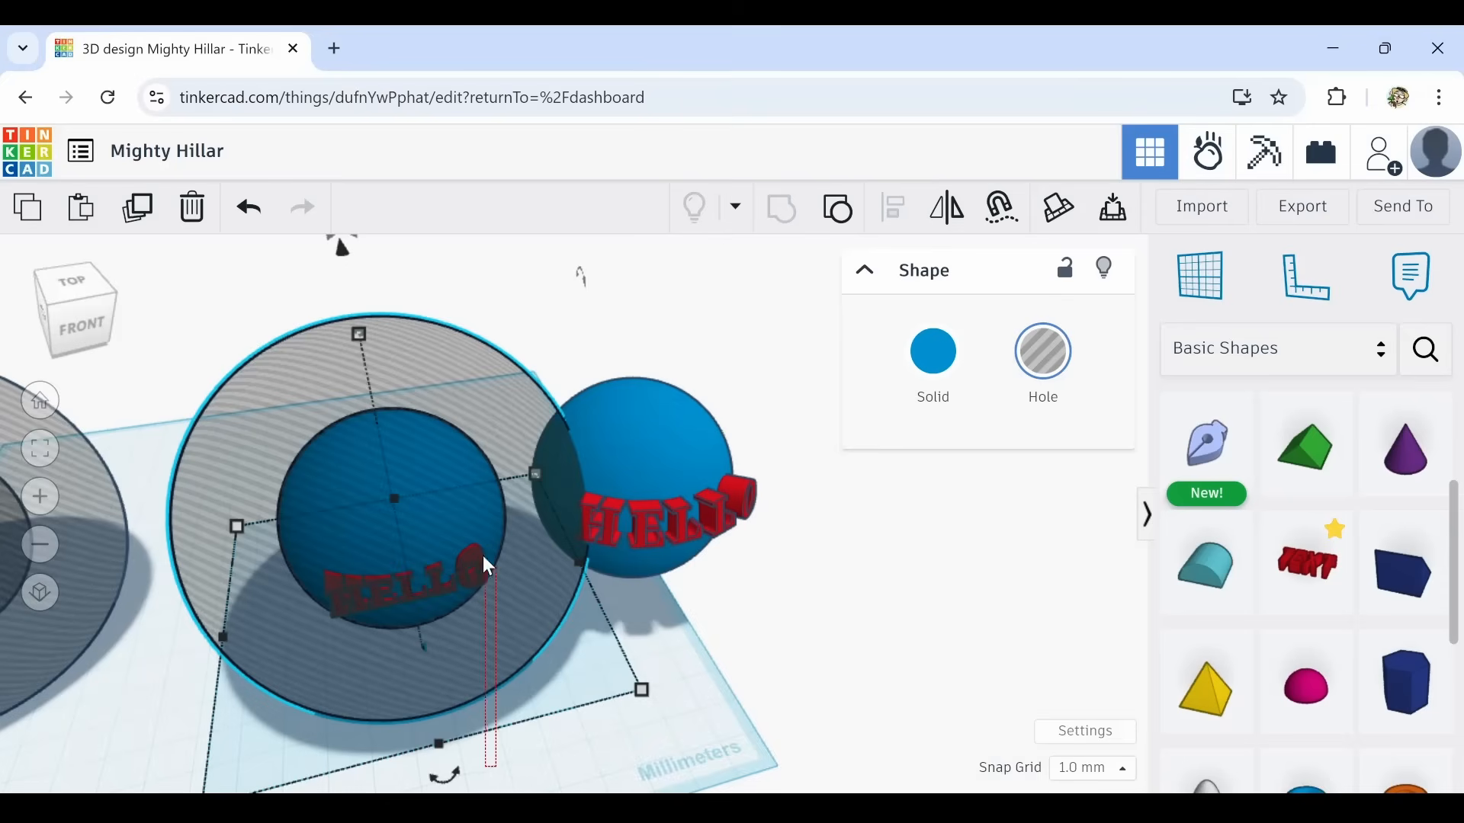
left_click_drag(497, 767, 300, 392)
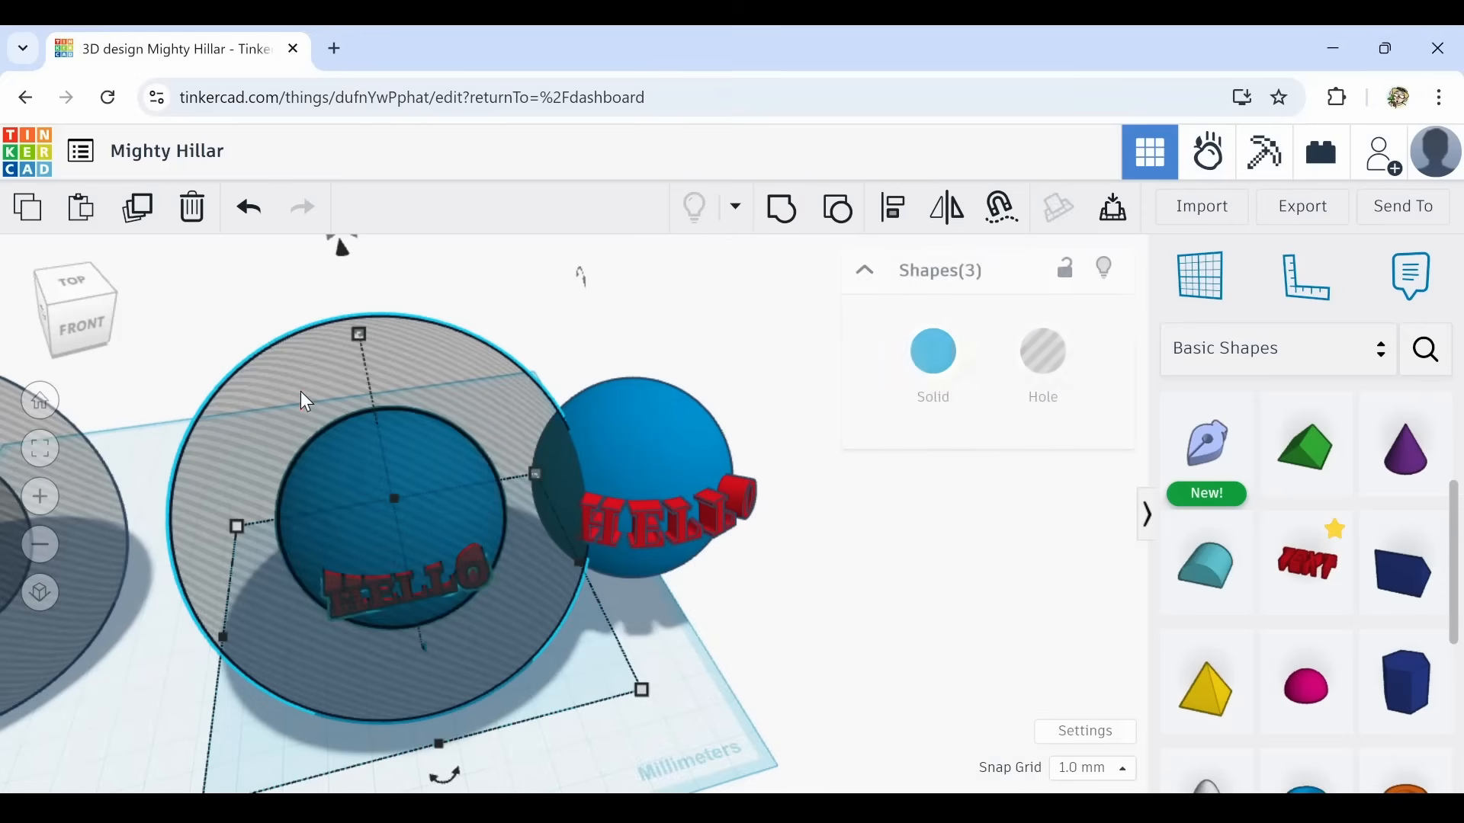
left_click(785, 218)
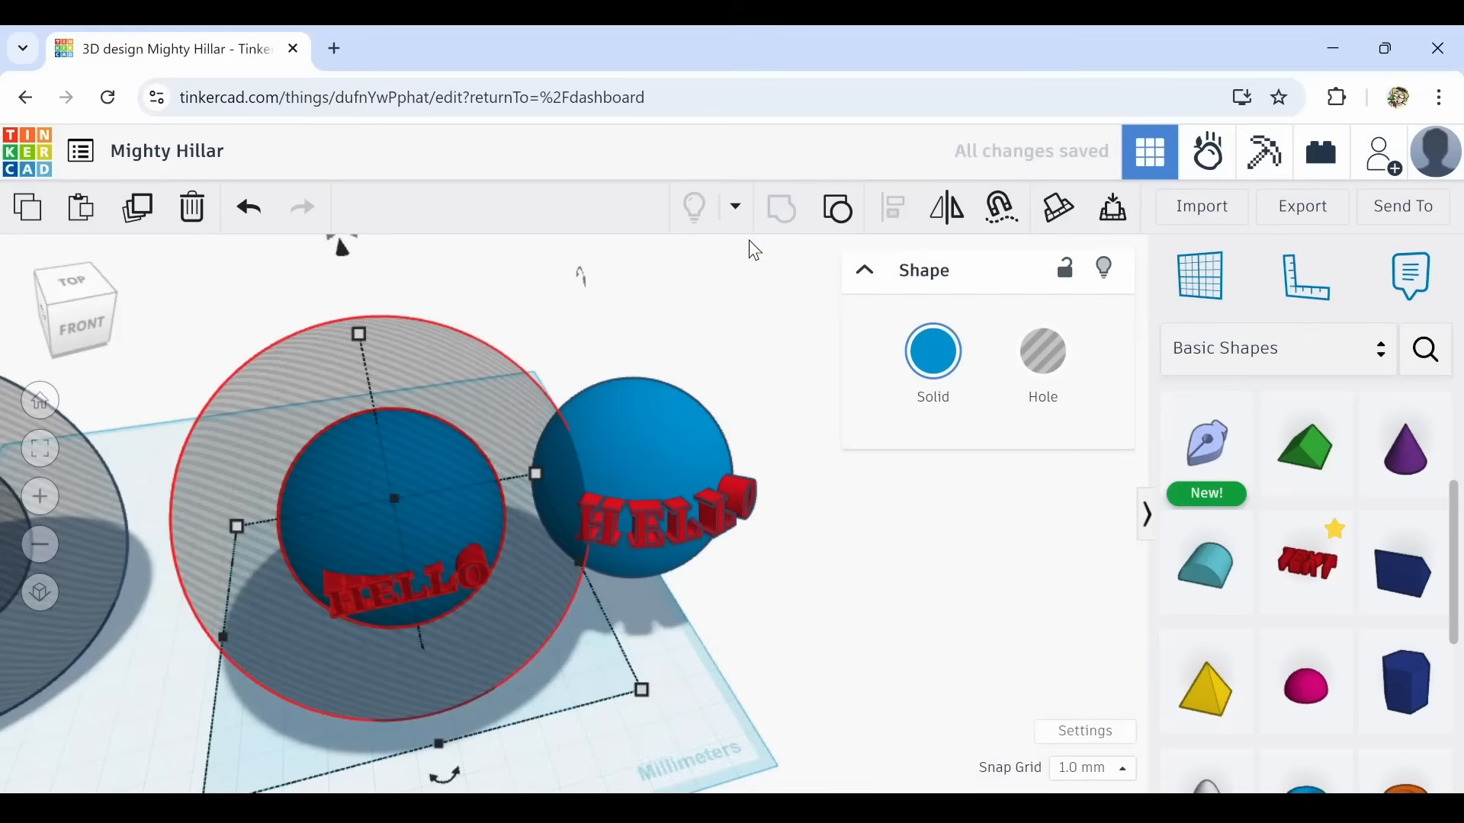
Inspect the curved HELLO lettering on the grouped sphere from the front, from above and up close.
scroll(397, 651, "up", 3)
right_click_drag(397, 651, 367, 571)
scroll(377, 639, "up", 2)
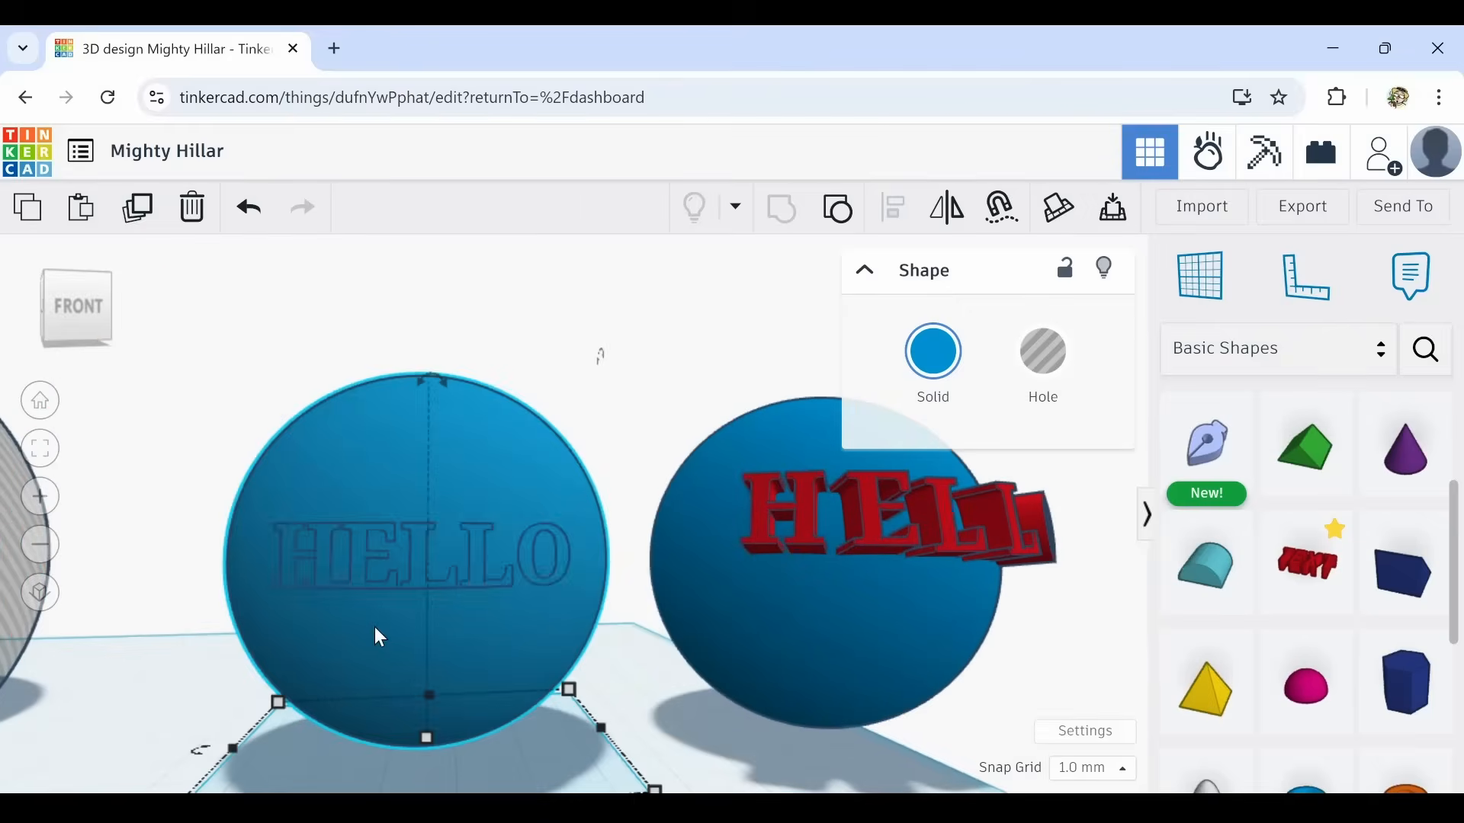
right_click_drag(372, 620, 374, 703)
right_click_drag(410, 561, 401, 633)
scroll(409, 465, "up", 3)
mouse_move(409, 467)
right_mouse_down()
mouse_move(464, 392)
mouse_move(411, 462)
right_mouse_up()
scroll(409, 470, "down", 3)
scroll(526, 379, "down", 4)
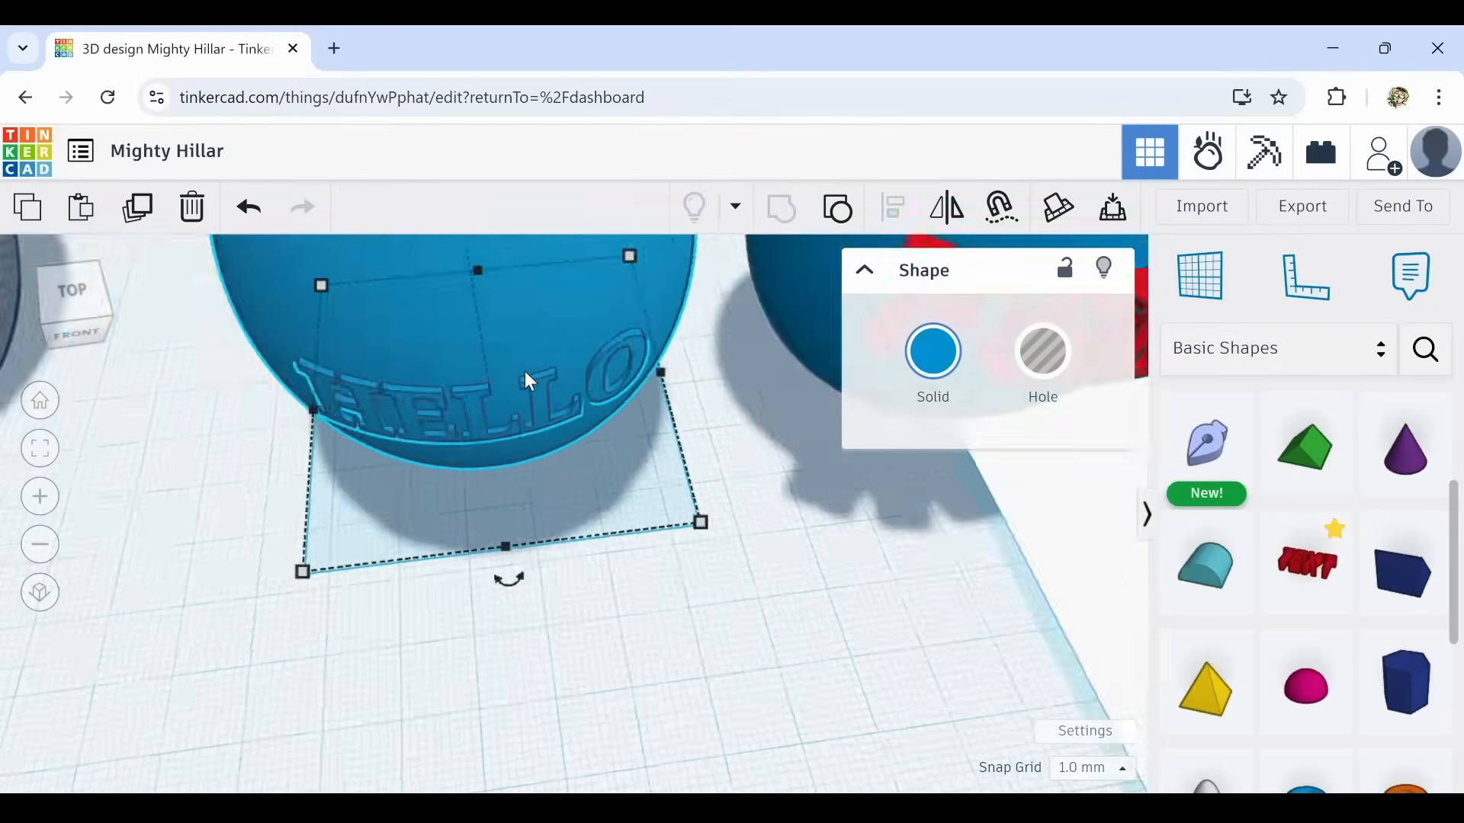
right_click_drag(507, 455, 491, 435)
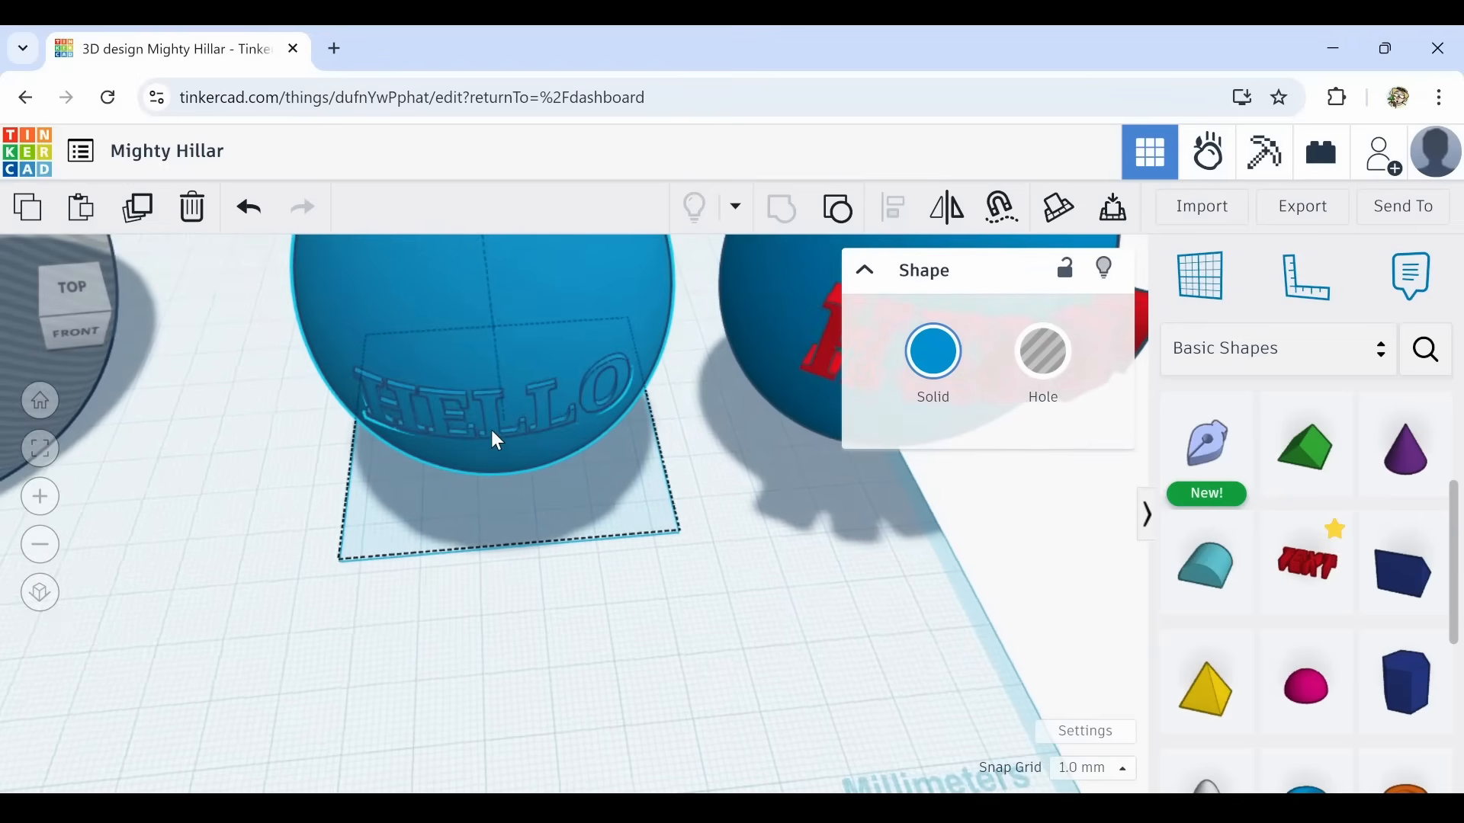
Set the grouped HELLO sphere to Multicolor and check its lettering up close.
left_click(933, 359)
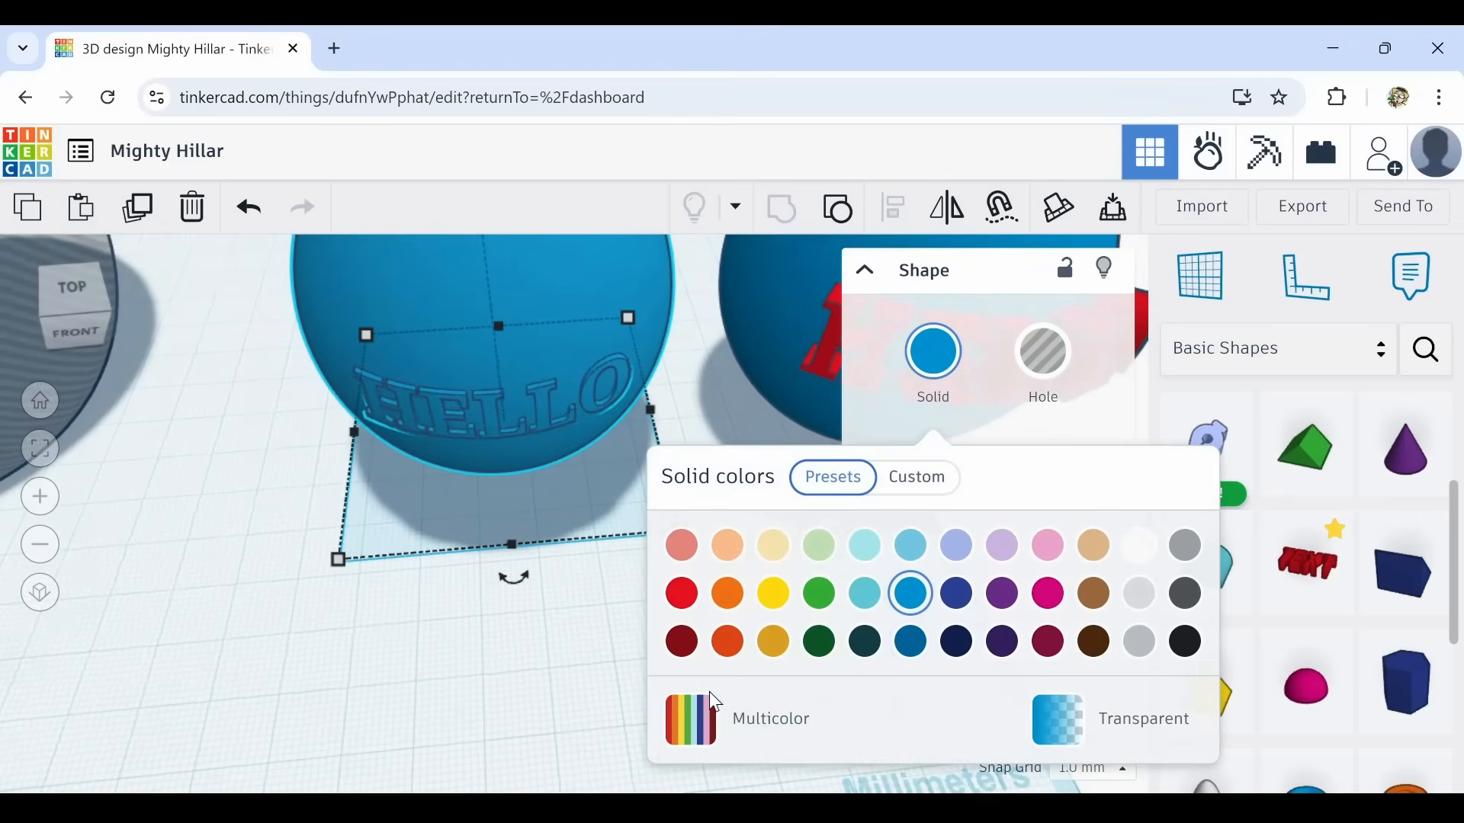
left_click(721, 713)
left_click(416, 690)
right_click_drag(416, 690, 454, 673)
scroll(473, 488, "up", 5)
right_click_drag(473, 424, 437, 618)
scroll(461, 387, "down", 5)
scroll(484, 412, "up", 5)
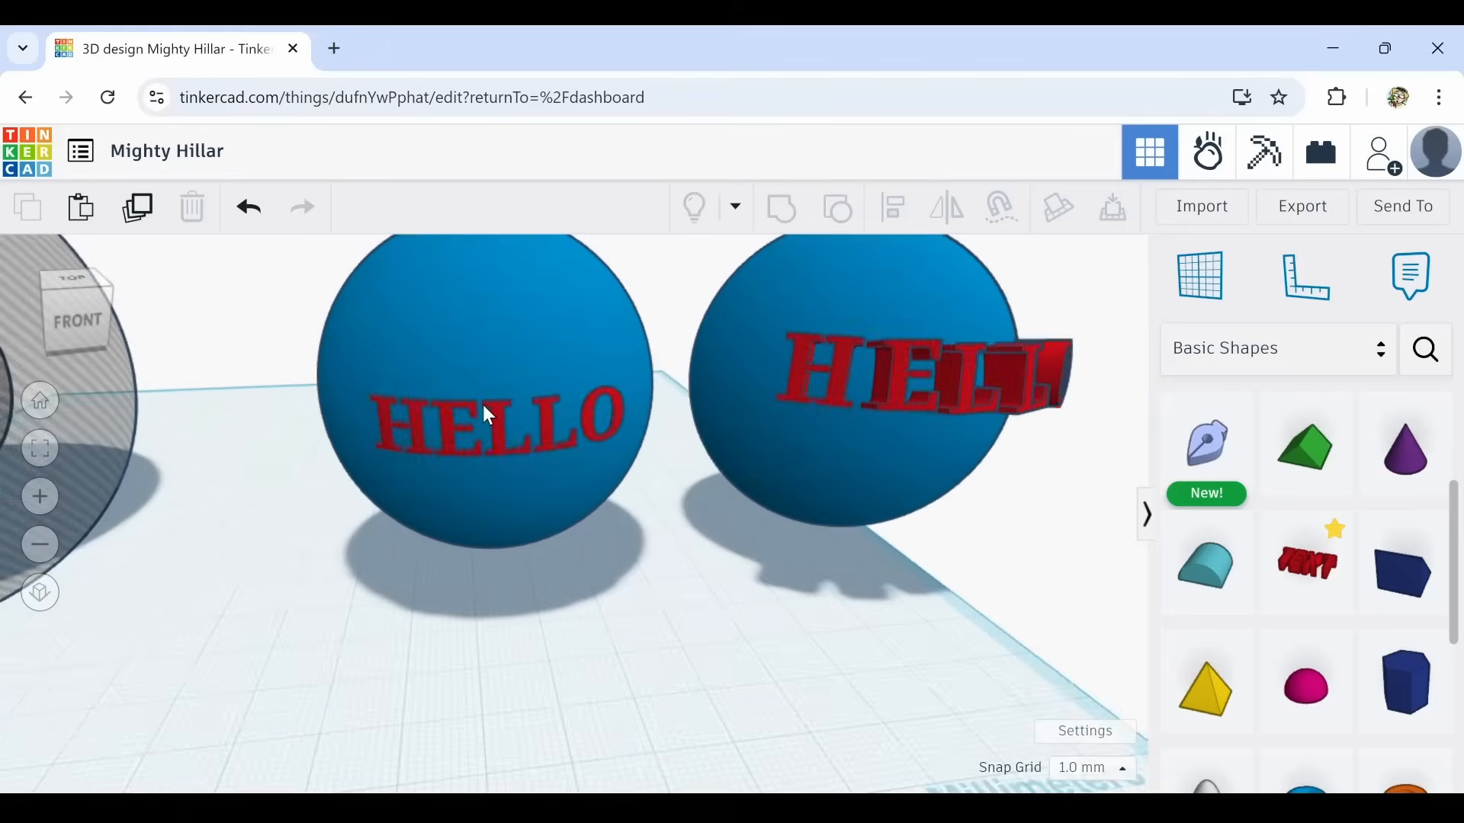
Move the remaining hollow hole sphere around the duplicate sphere with the individual HELLO letters.
scroll(490, 414, "down", 3)
scroll(490, 414, "down", 3)
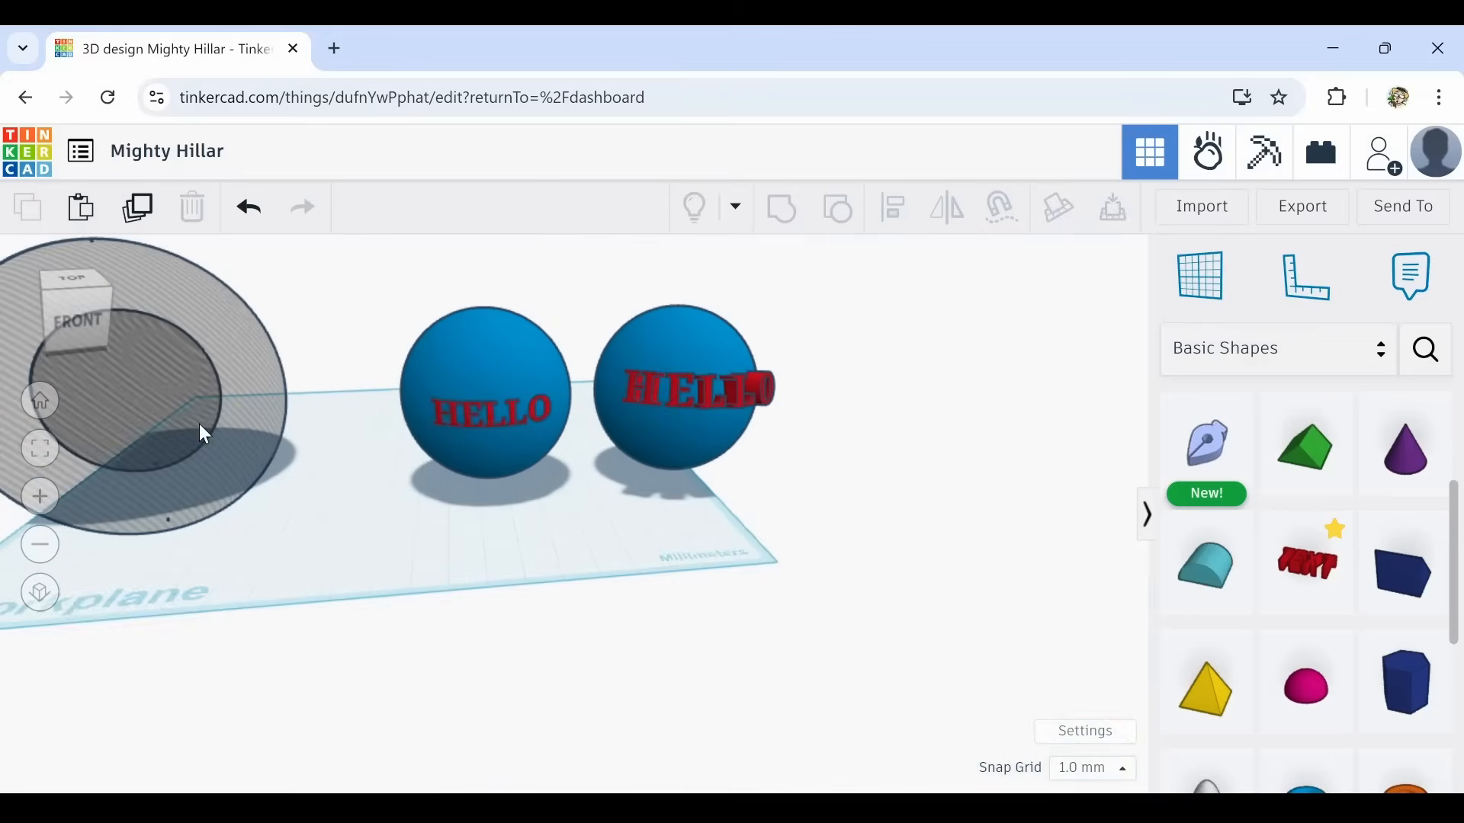
left_click_drag(199, 423, 801, 419)
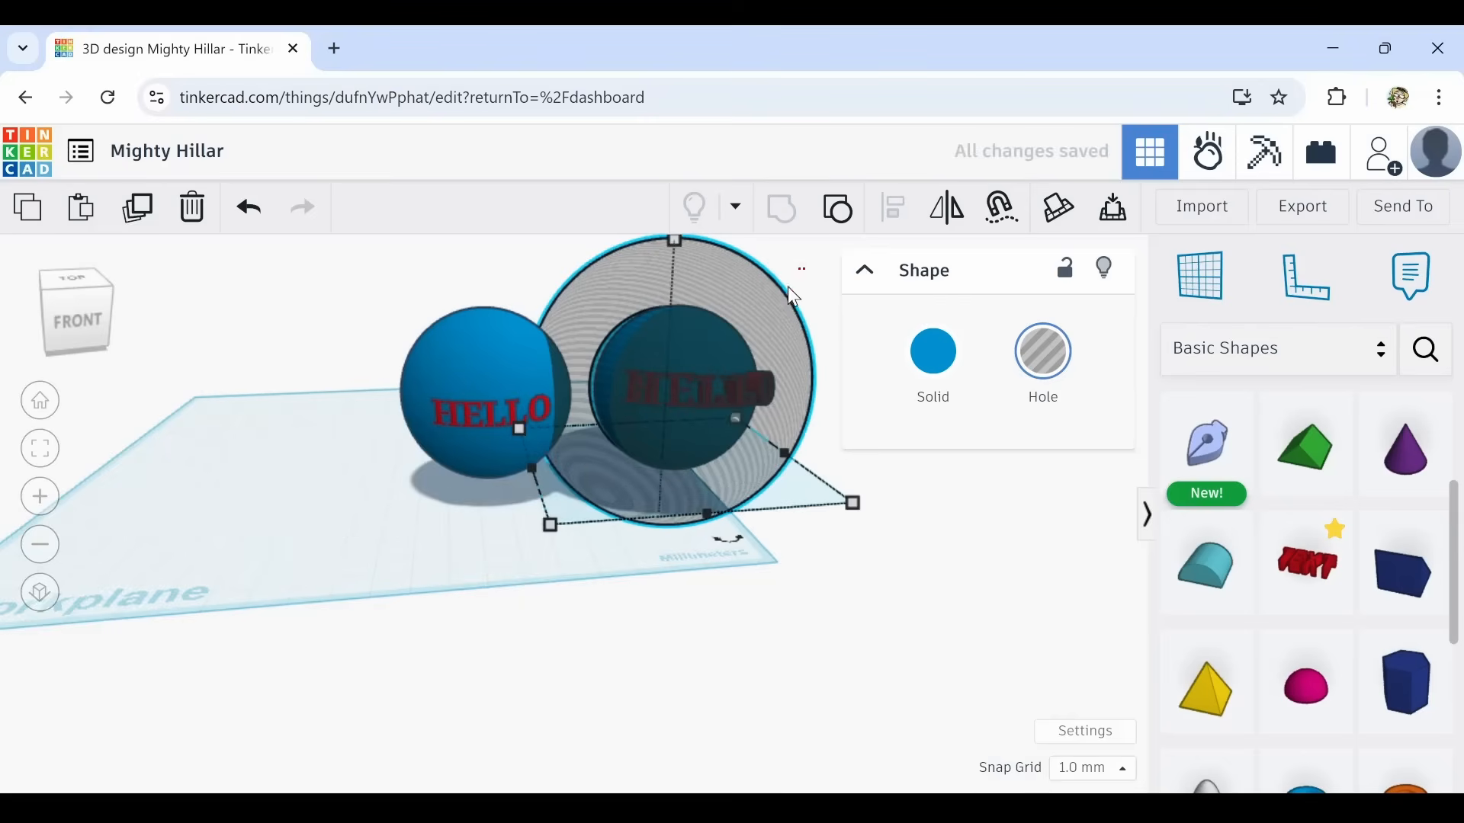
Align the hollow hole sphere and the duplicate blue sphere to share their centre along the workplane's width and depth.
left_click_drag(710, 362, 712, 364)
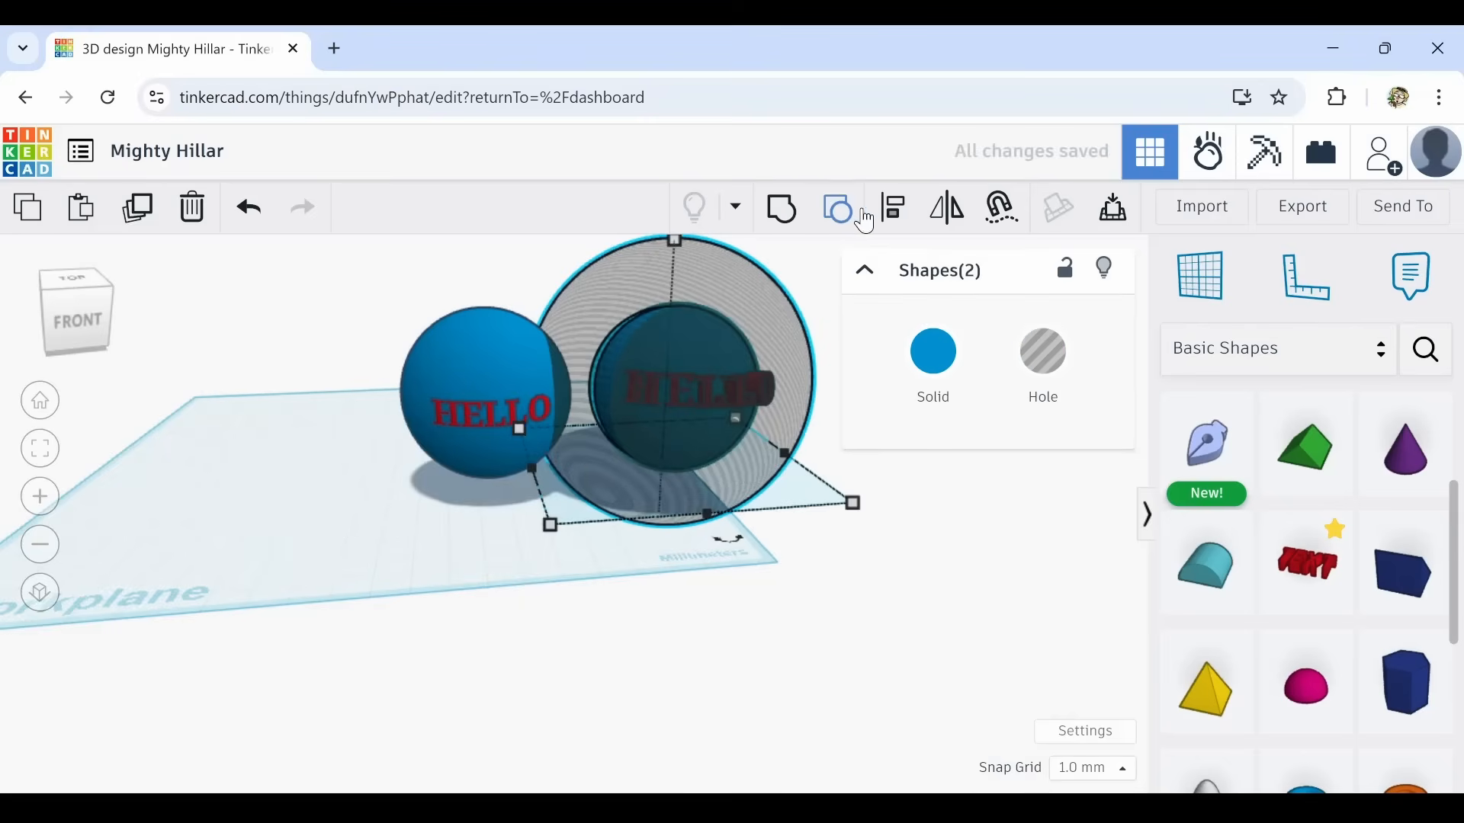
right_click_drag(831, 343, 730, 515)
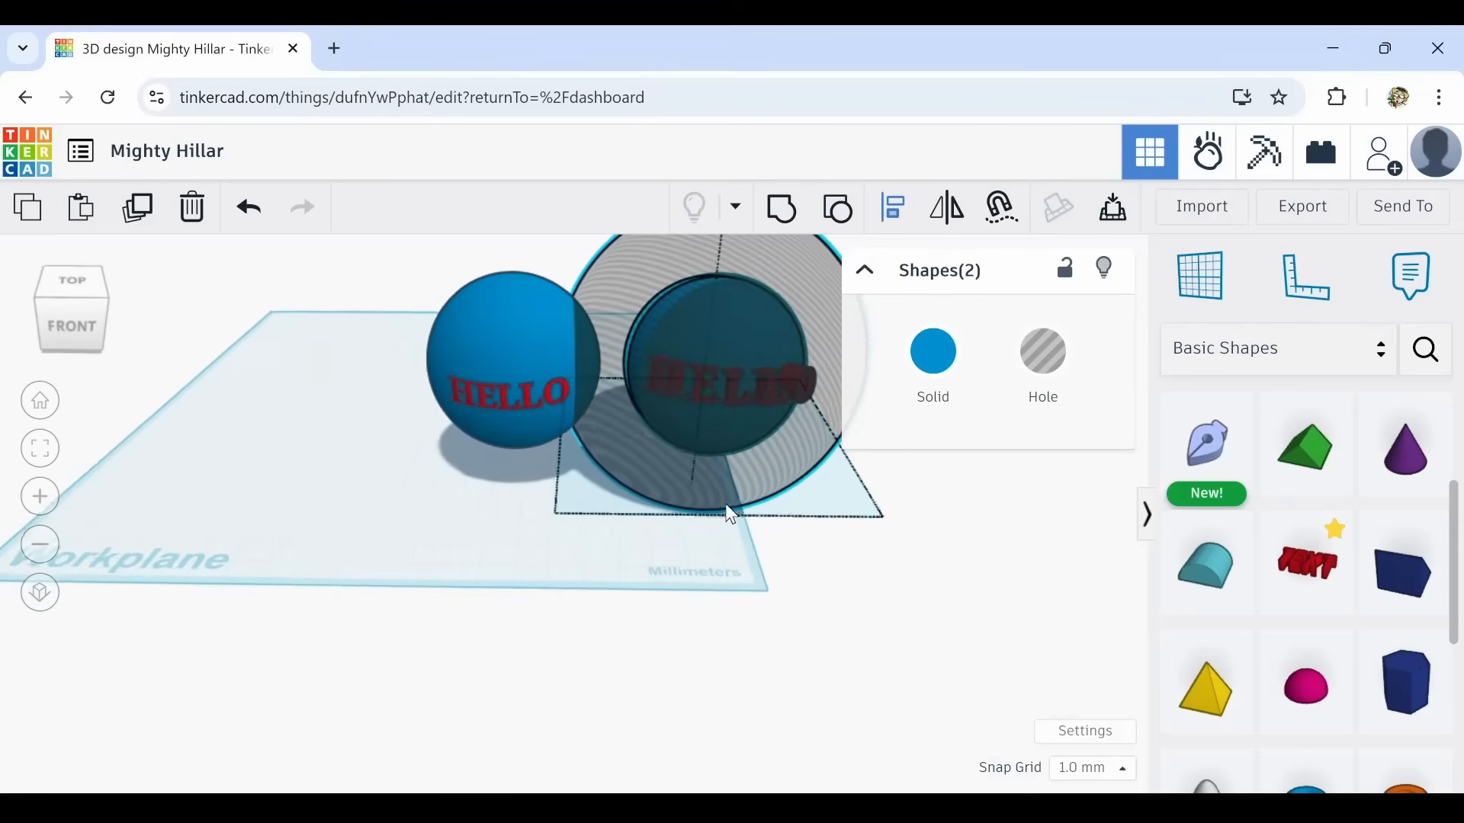
middle_click_drag(725, 504, 629, 541)
scroll(612, 552, "up", 2)
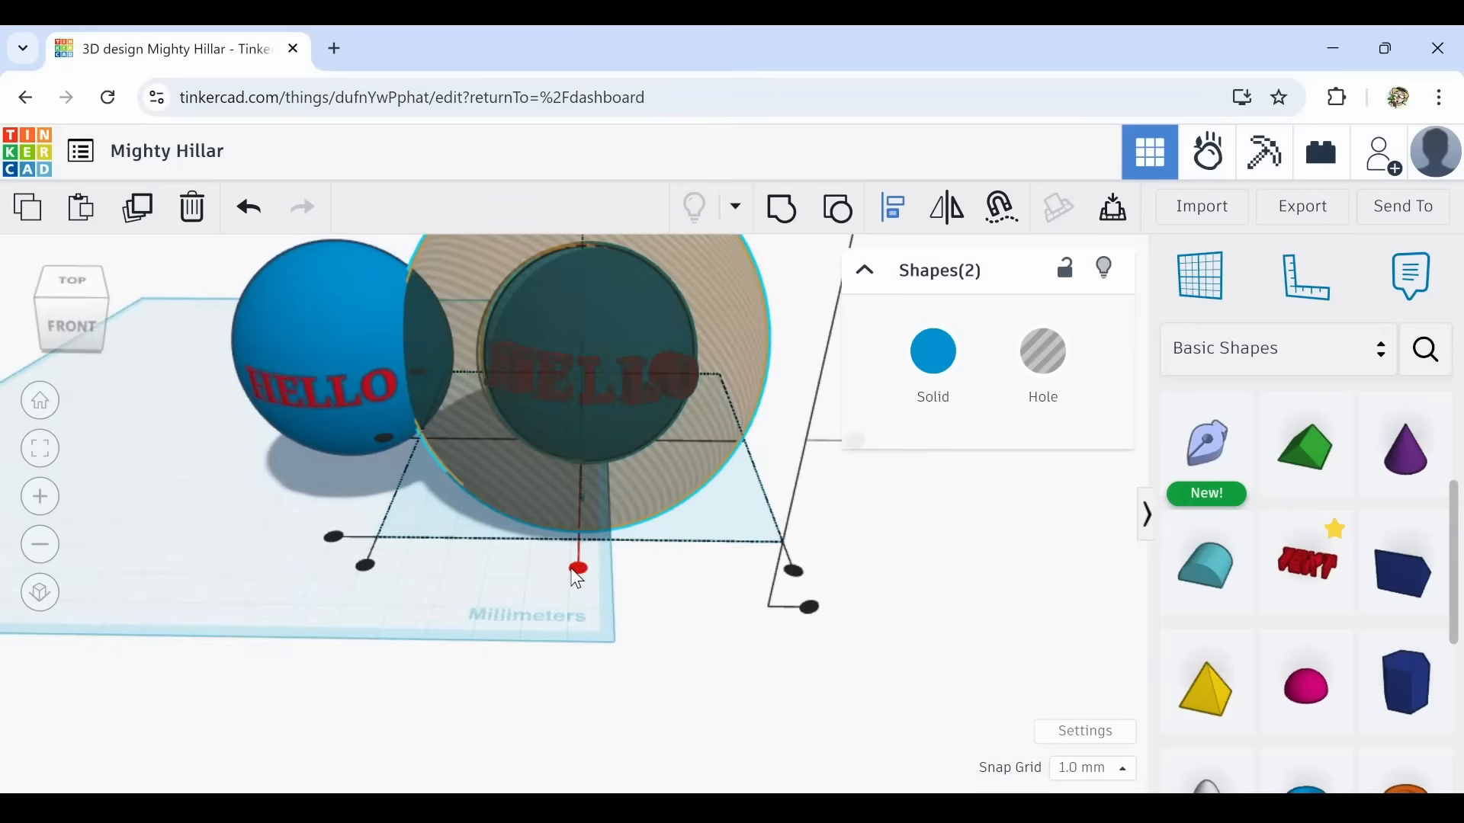
left_click(581, 569)
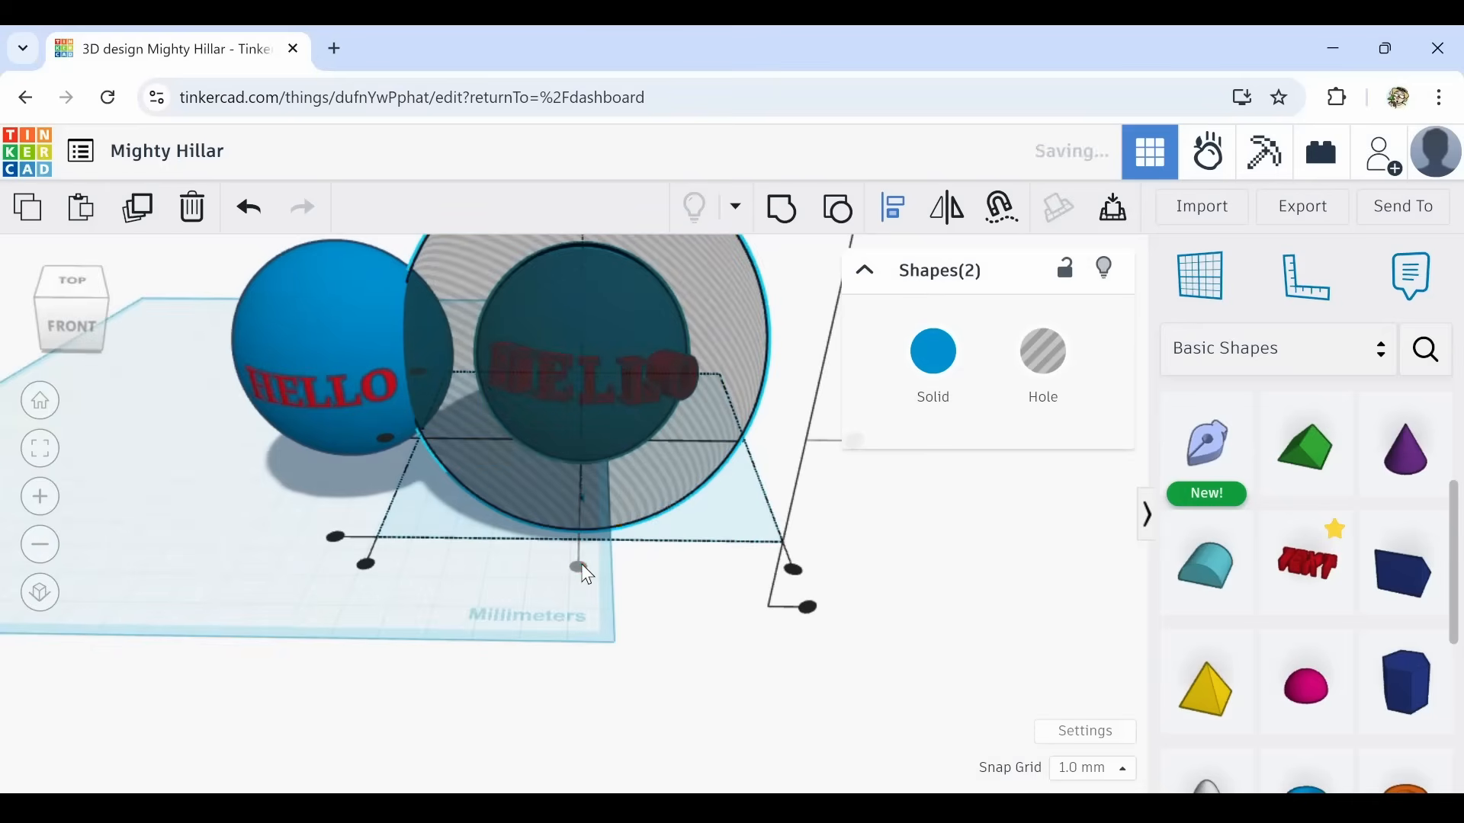
left_click(386, 439)
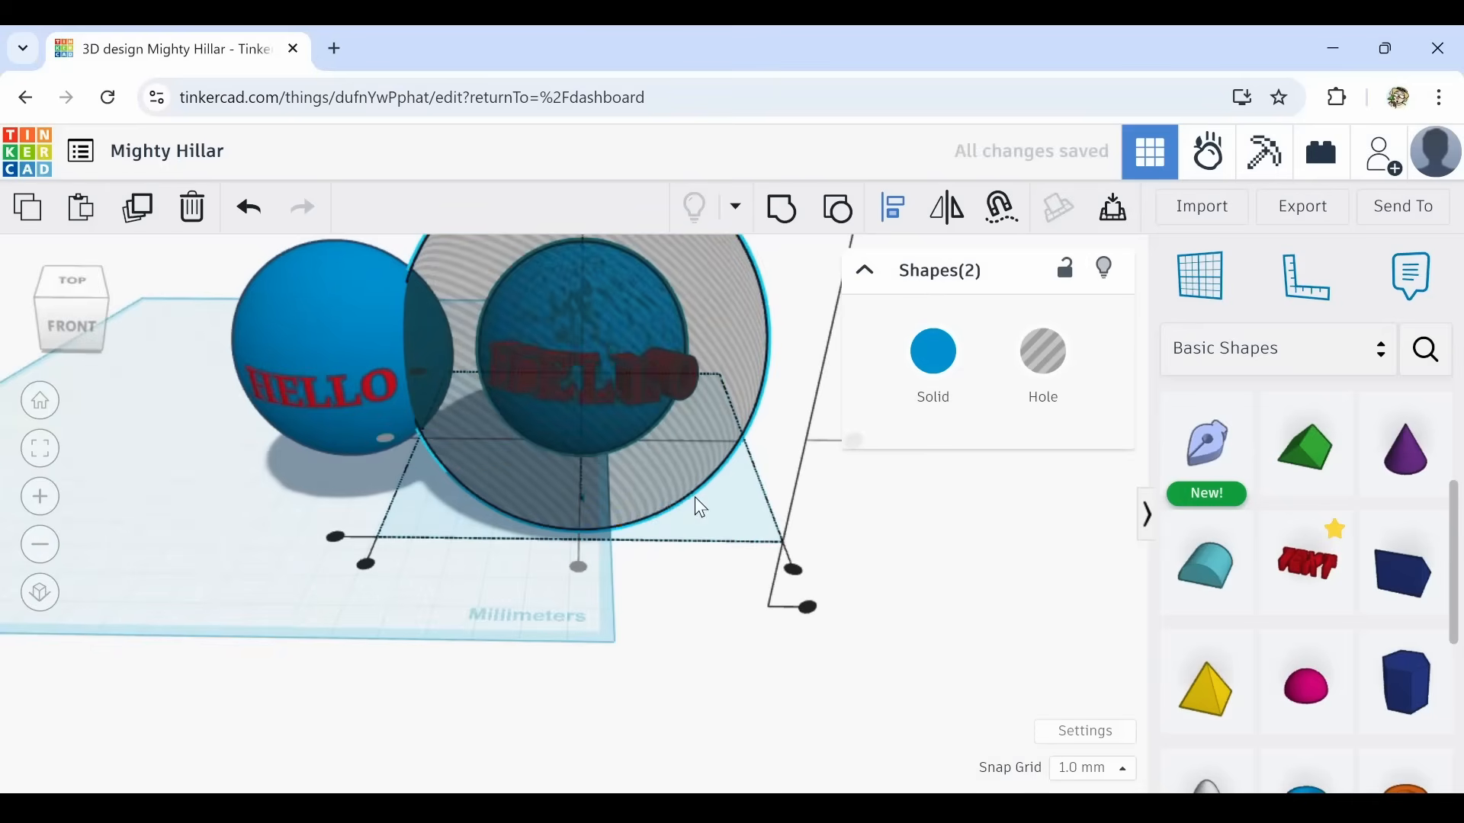
Group the centred hole sphere, the duplicate blue sphere and its individual HELLO letters, and inspect how the letters are trimmed.
middle_click_drag(695, 497, 596, 518)
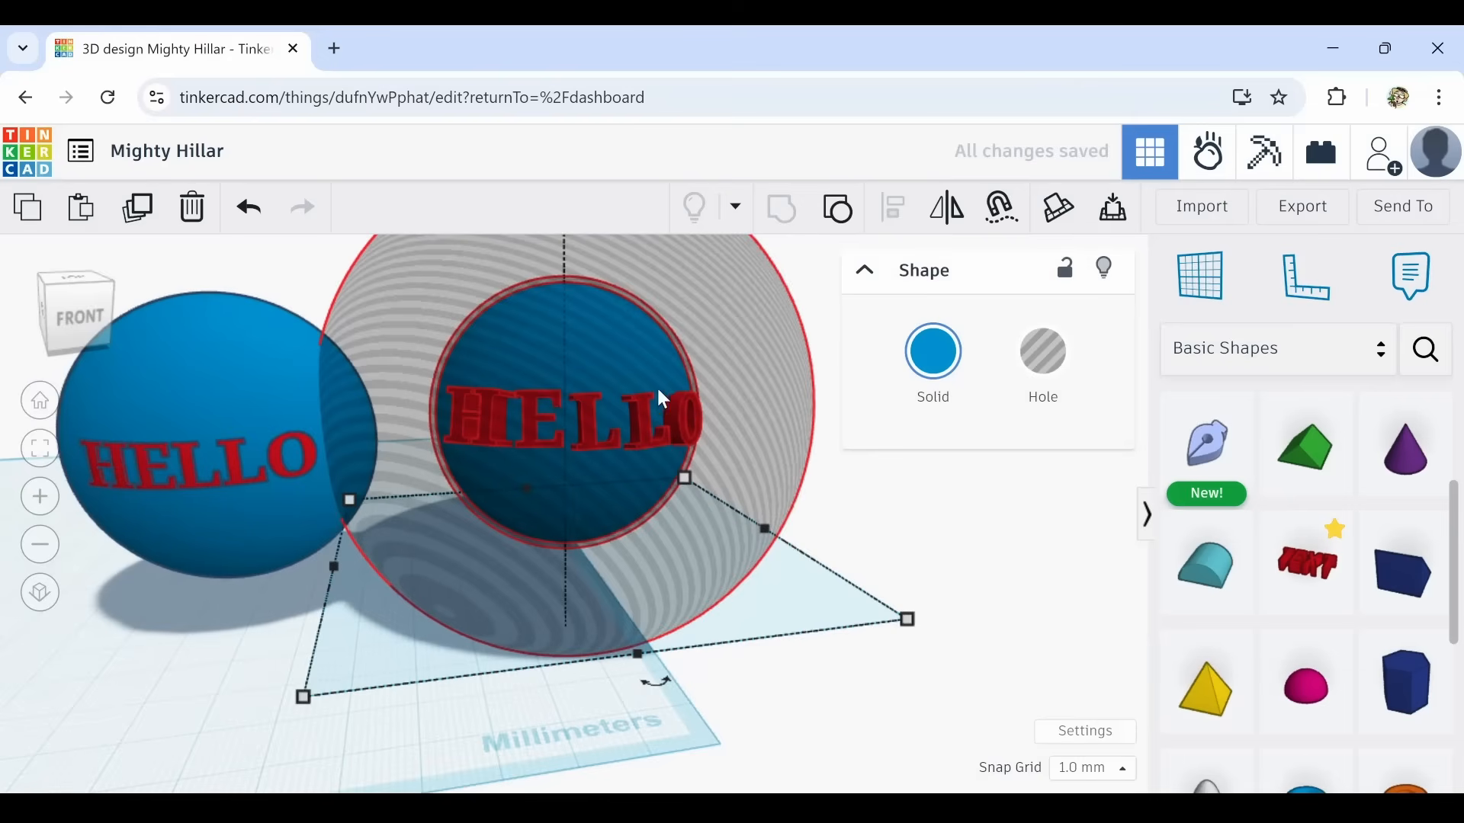
right_click_drag(624, 404, 490, 412)
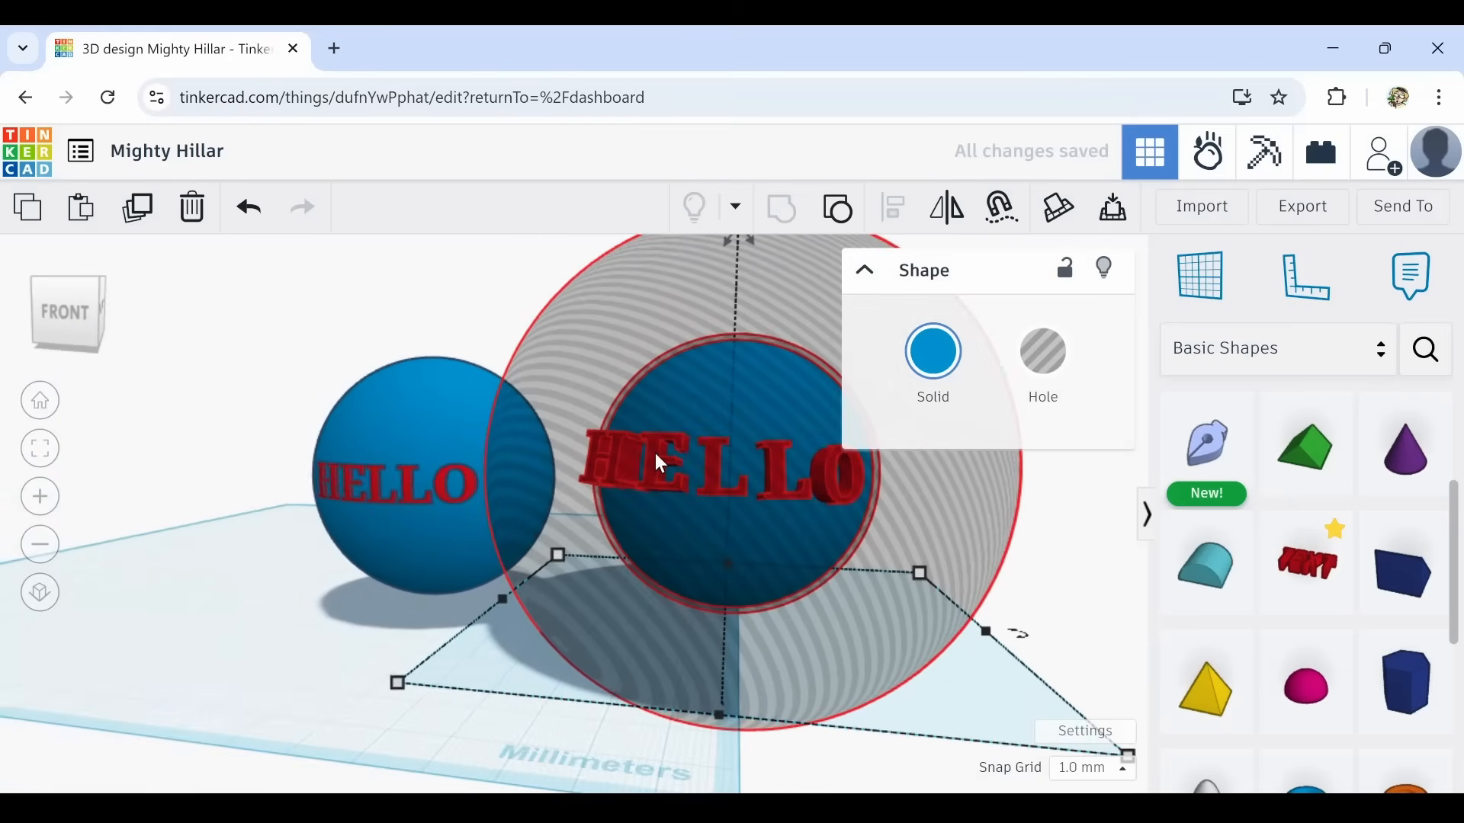
right_click_drag(656, 460, 756, 483)
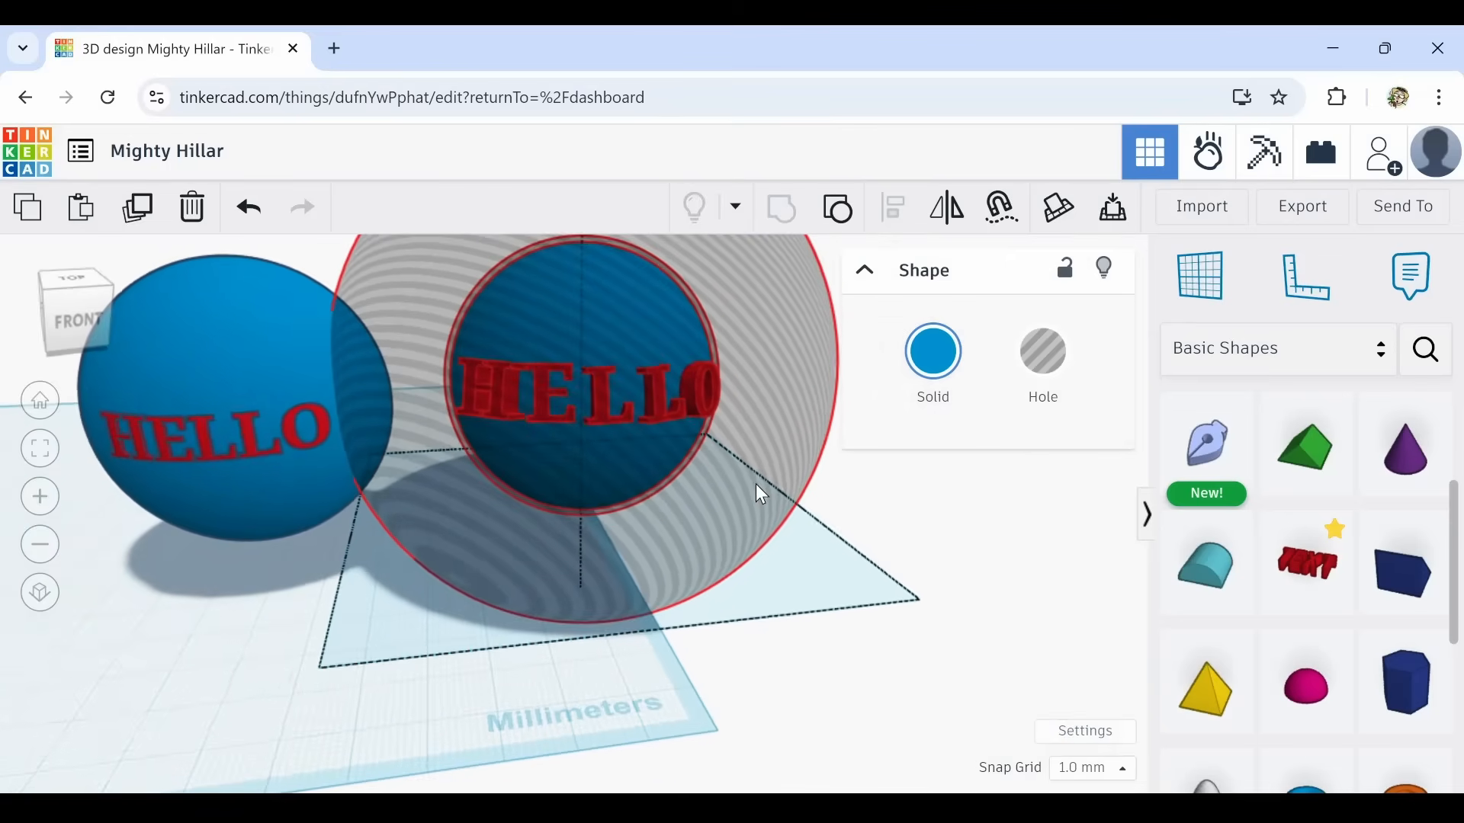
scroll(563, 385, "up", 5)
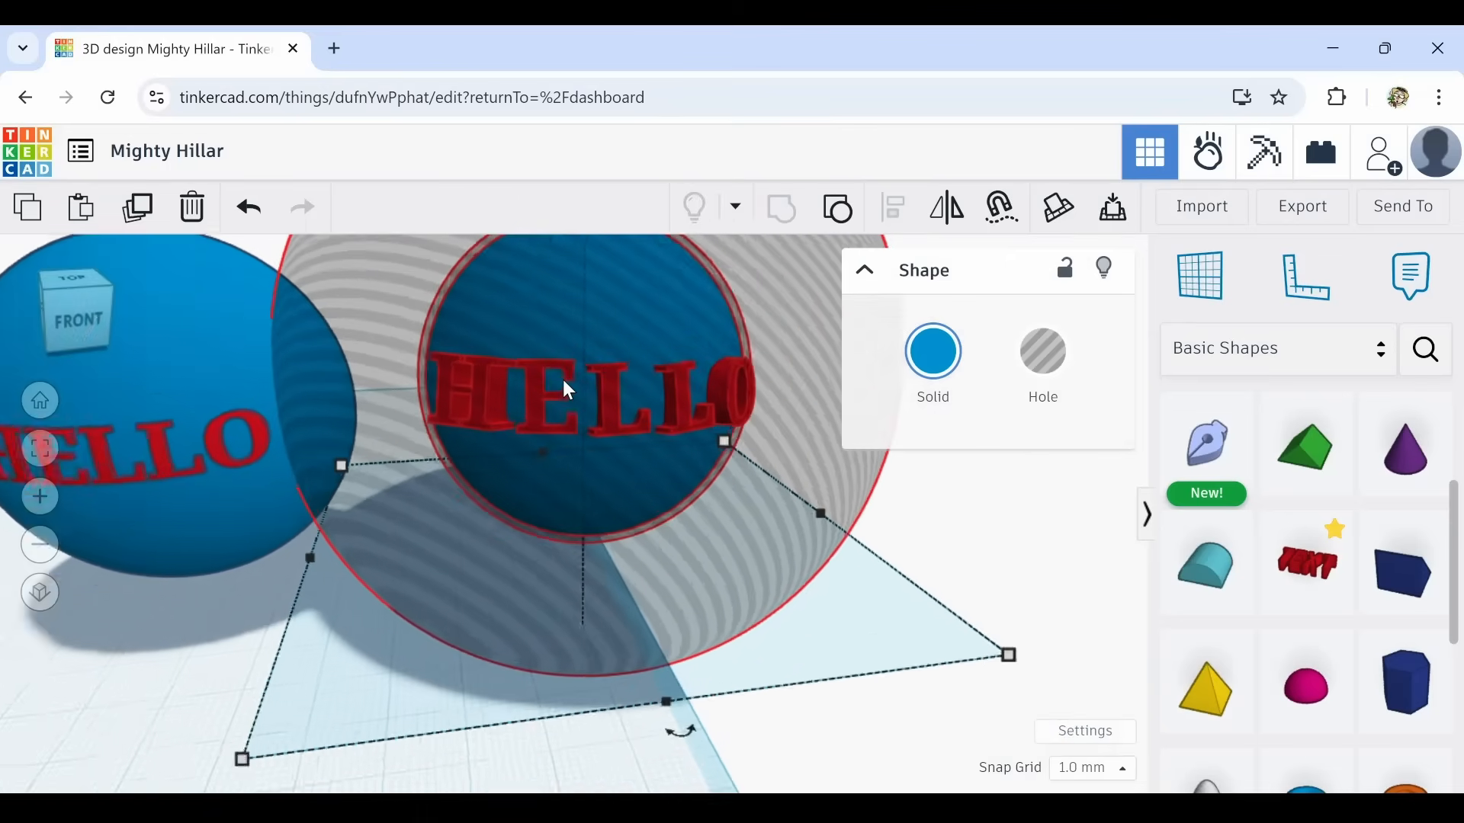
scroll(565, 398, "down", 5)
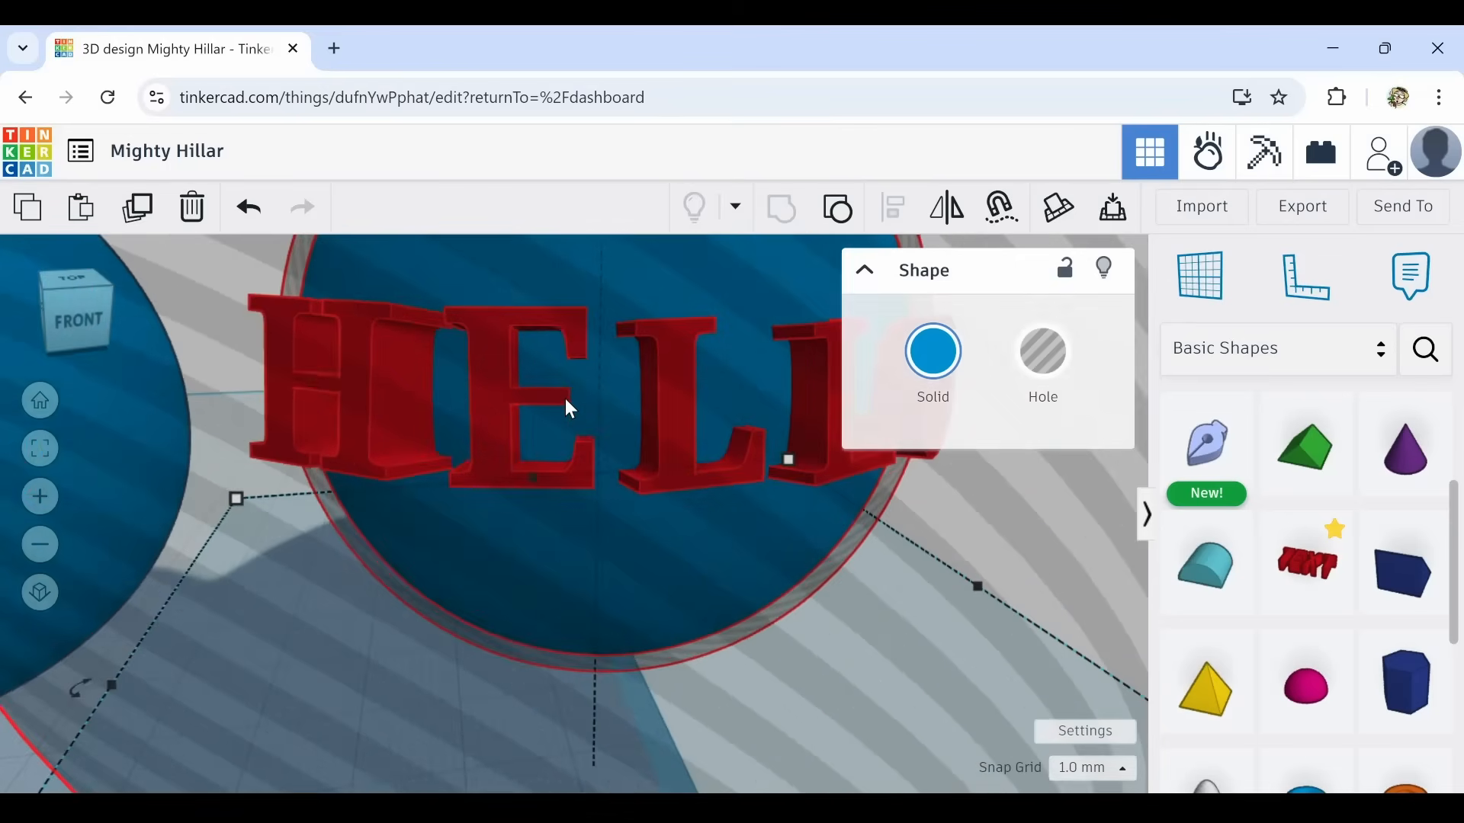
mouse_move(562, 398)
right_mouse_down()
mouse_move(552, 406)
mouse_move(562, 388)
right_mouse_up()
Set the second grouped HELLO sphere to Multicolor and compare its lettering with the first sphere's.
left_click(926, 361)
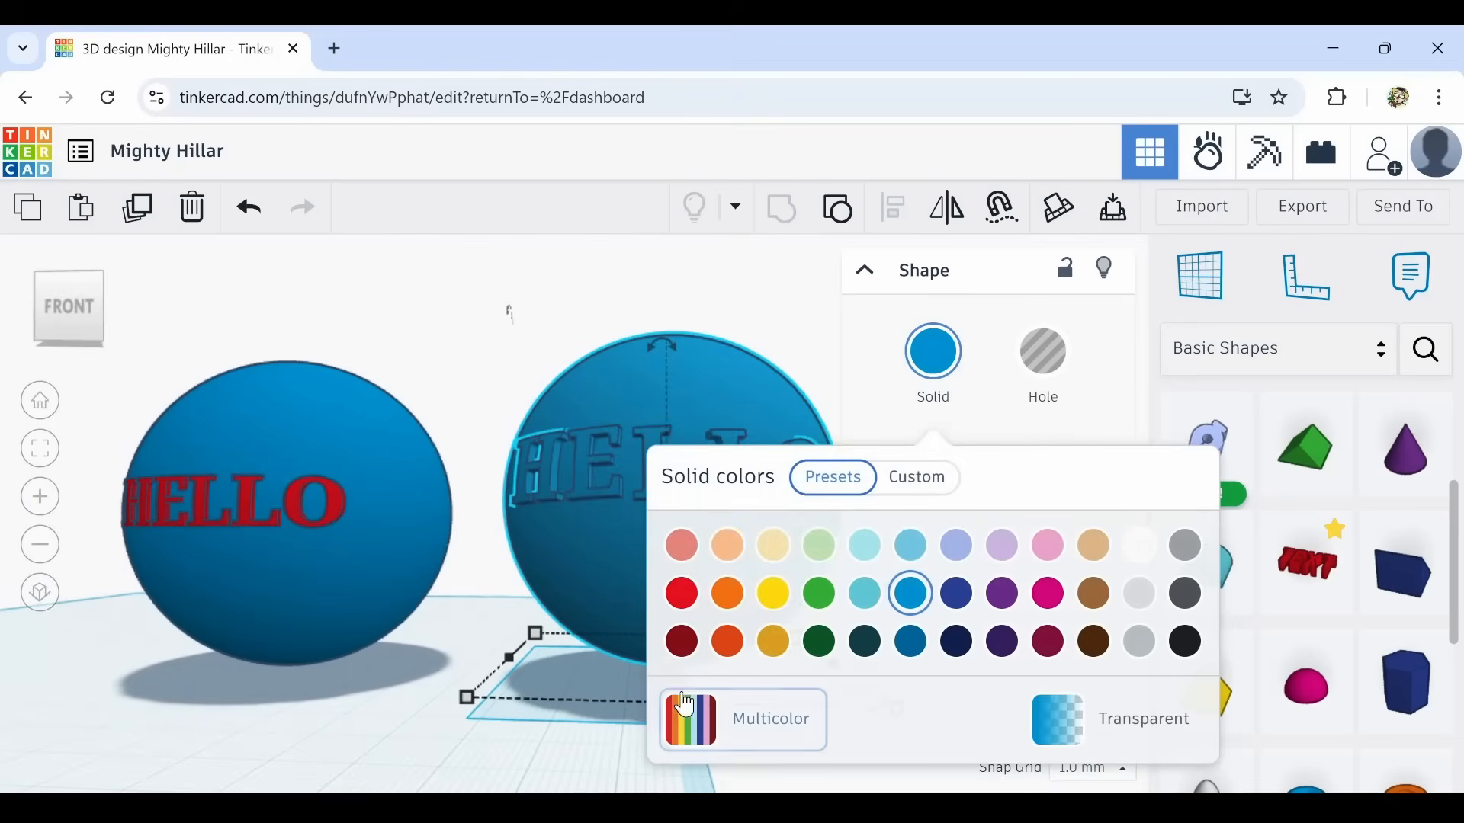
left_click(691, 720)
right_click_drag(552, 597, 576, 648)
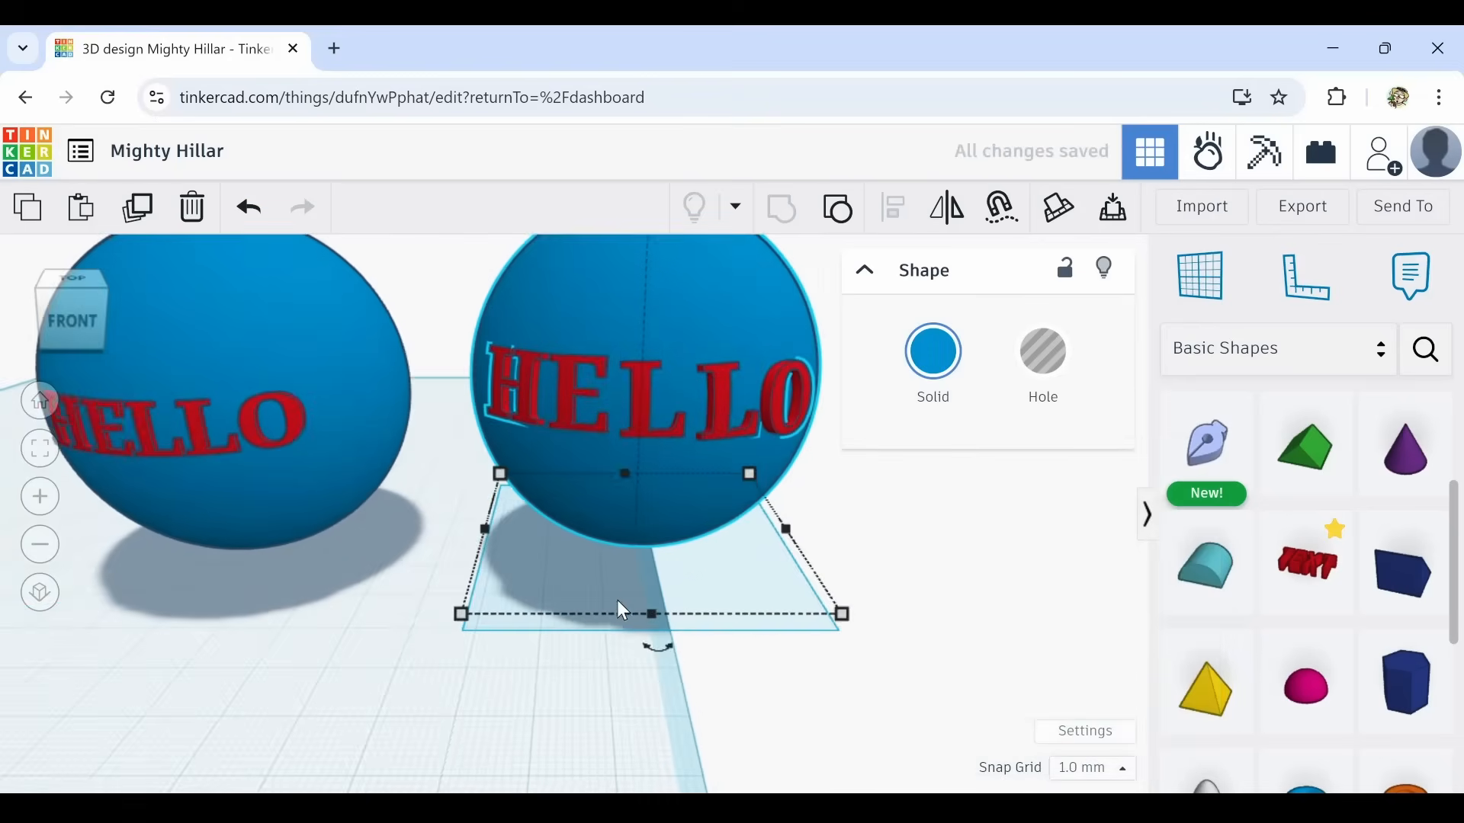
scroll(620, 587, "down", 4)
mouse_move(622, 574)
right_mouse_down()
mouse_move(635, 531)
mouse_move(663, 514)
mouse_move(725, 523)
mouse_move(538, 562)
mouse_move(474, 608)
mouse_move(607, 587)
right_mouse_up()
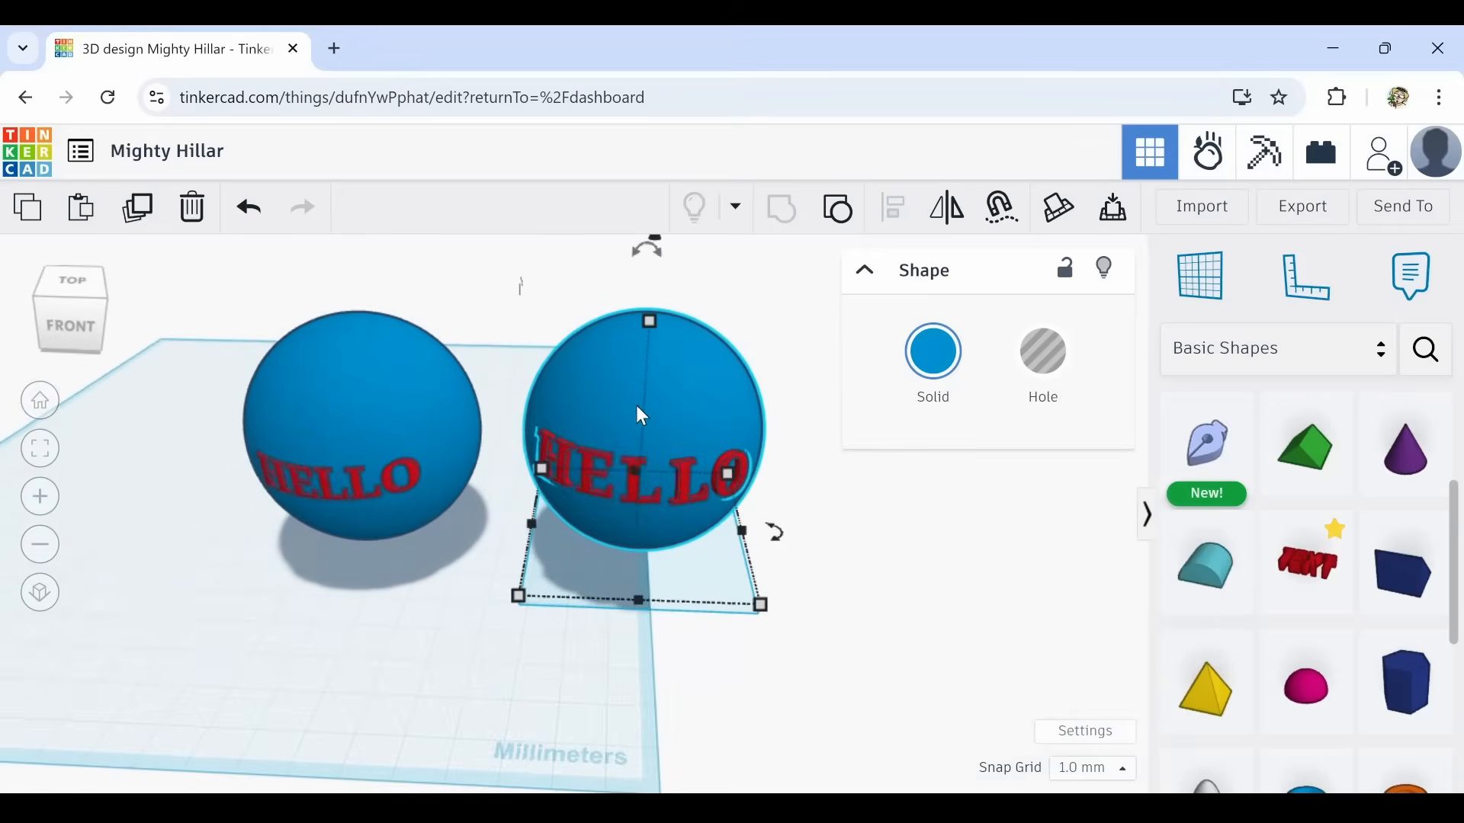
right_click_drag(639, 410, 669, 368)
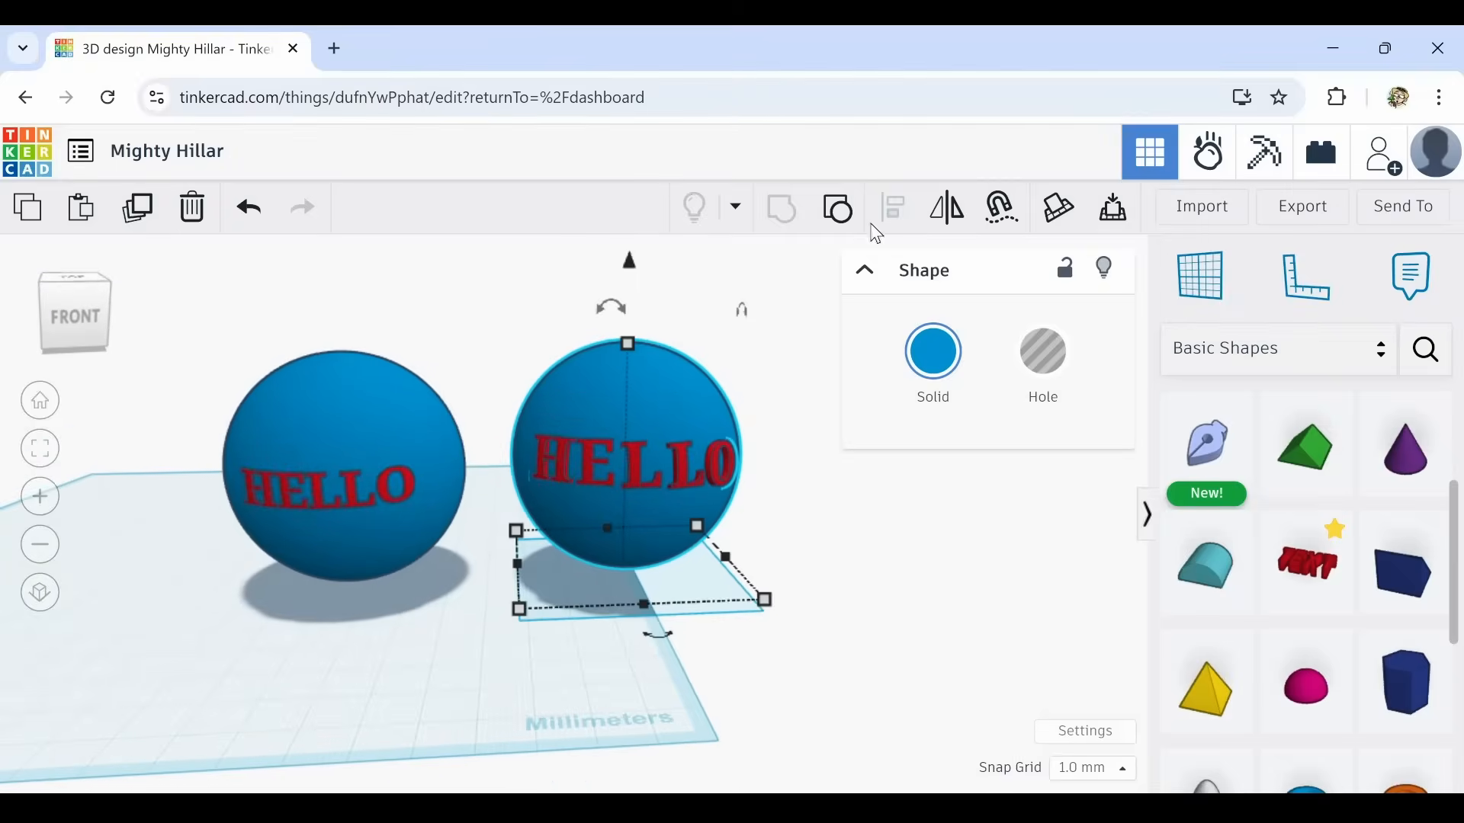
Ungroup the second HELLO sphere and place a duplicate of its hollow hole sphere beside it, off the workplane.
left_click(835, 220)
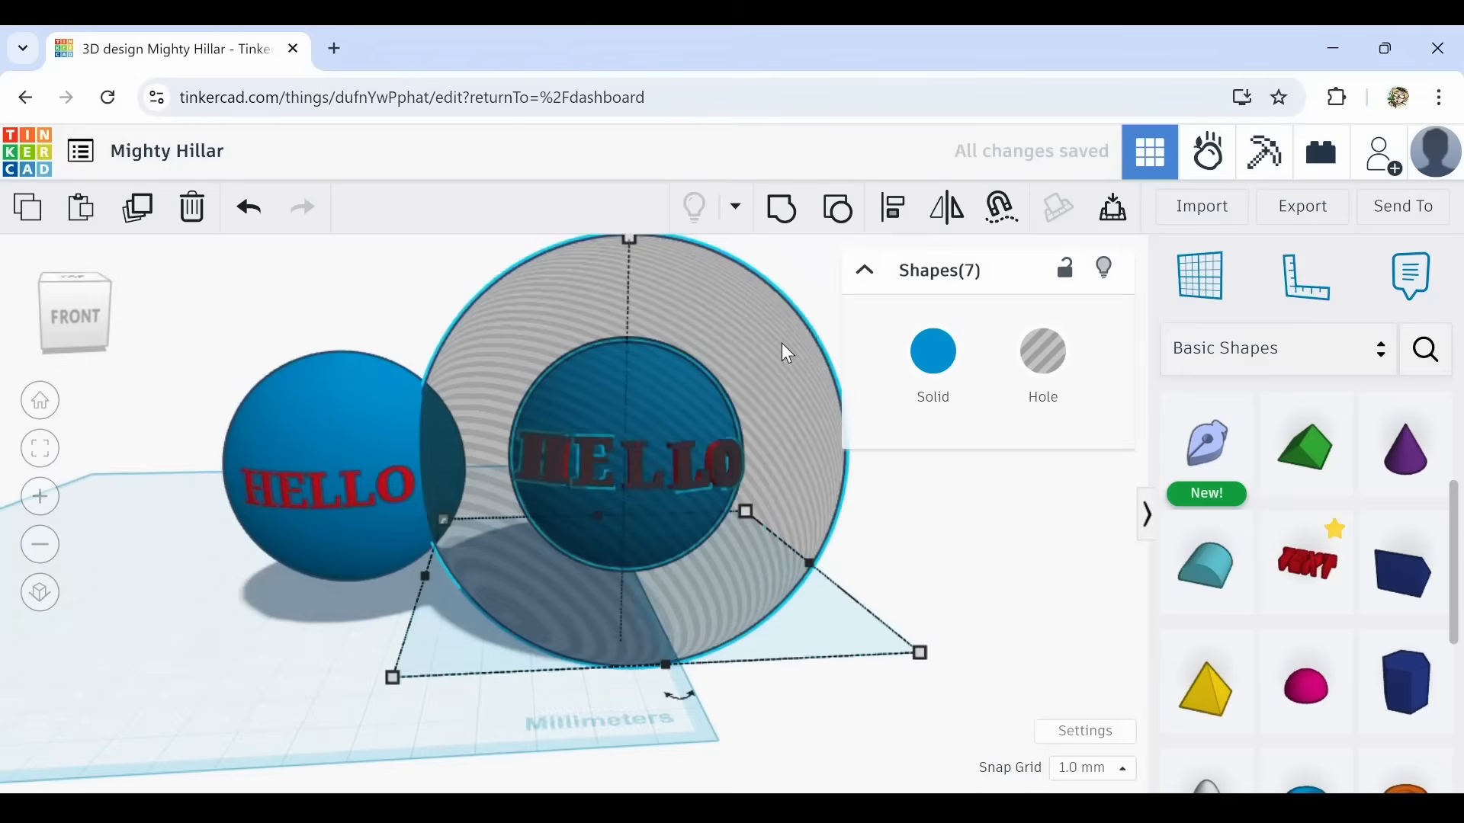
left_click(889, 543)
left_click(784, 419)
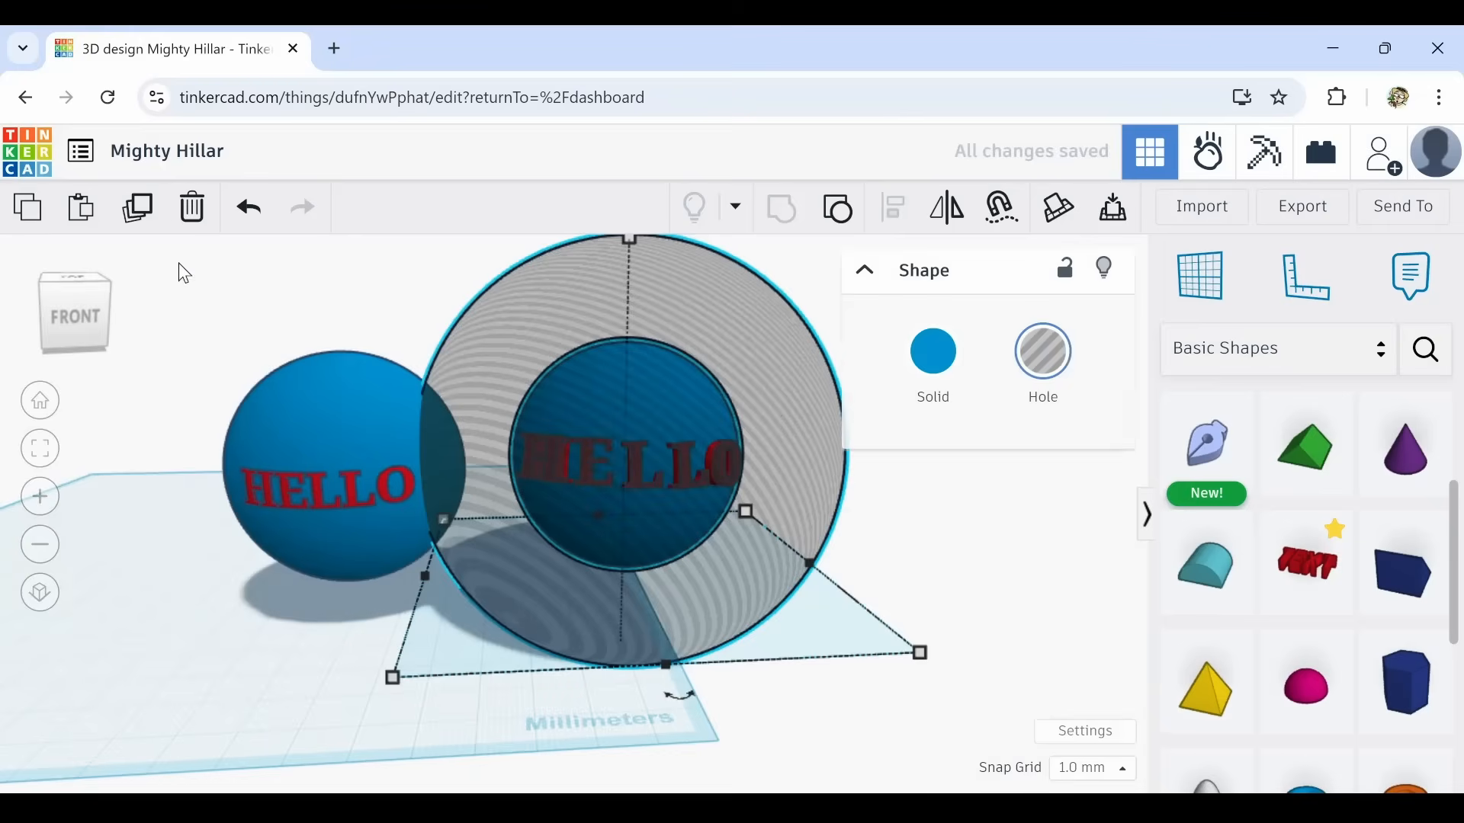
left_click(136, 214)
left_click_drag(465, 325, 313, 434)
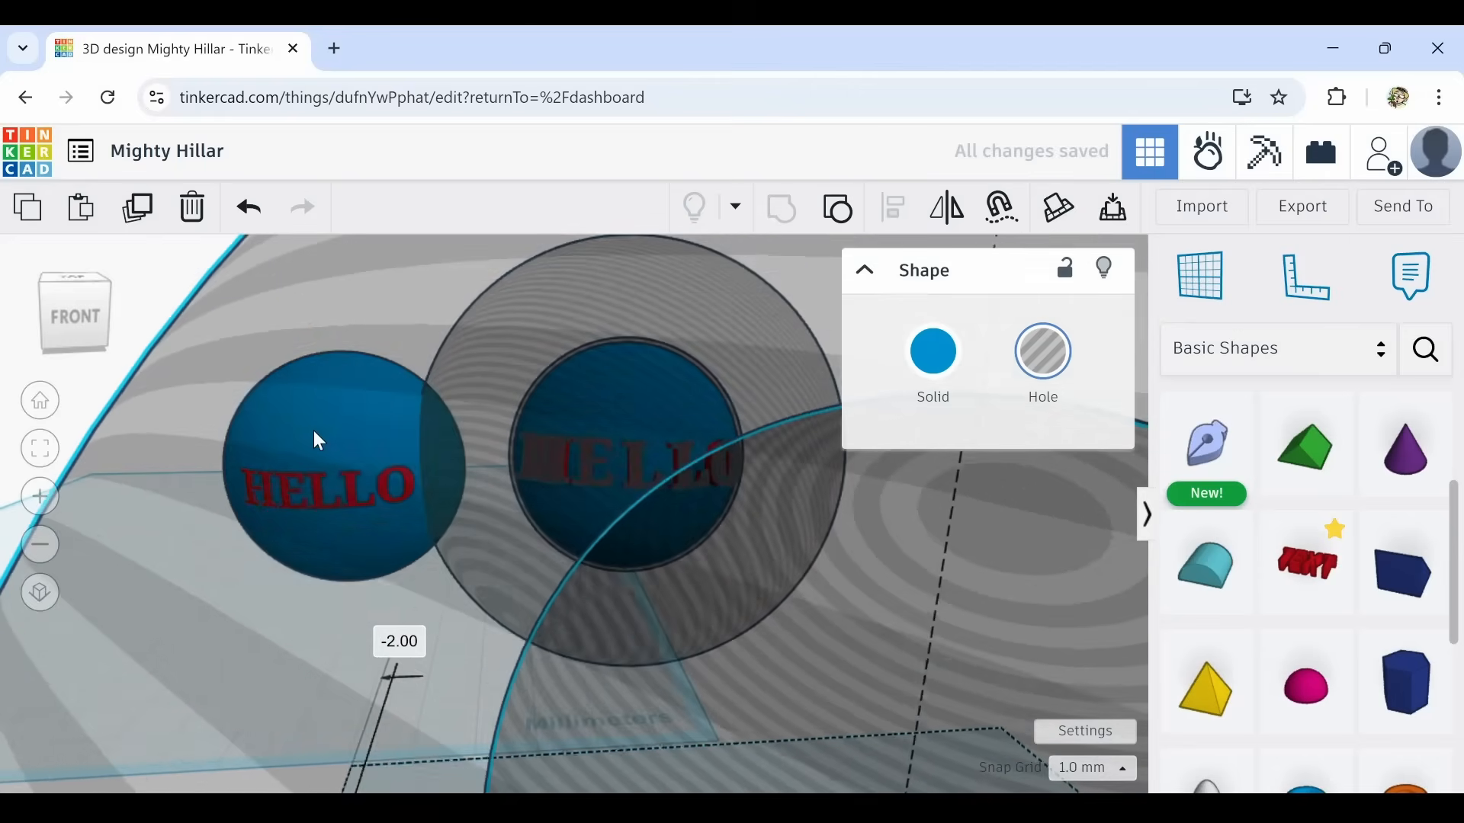
left_click_drag(409, 487, 973, 437)
left_click(609, 663)
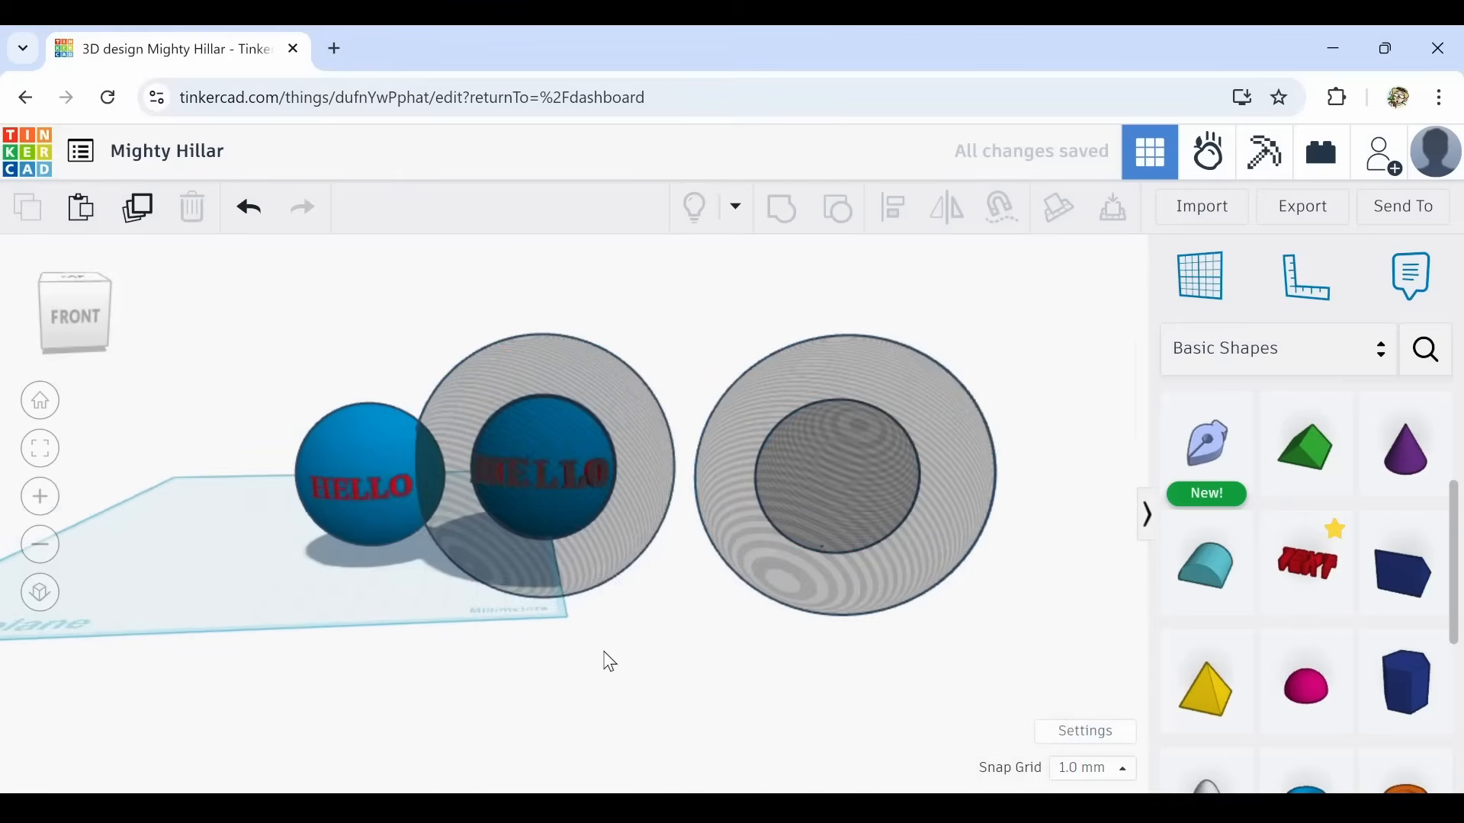
Group the original hole sphere with the duplicate blue sphere and its individual letters, and inspect the curved HELLO lettering up close.
left_click_drag(489, 363, 489, 363)
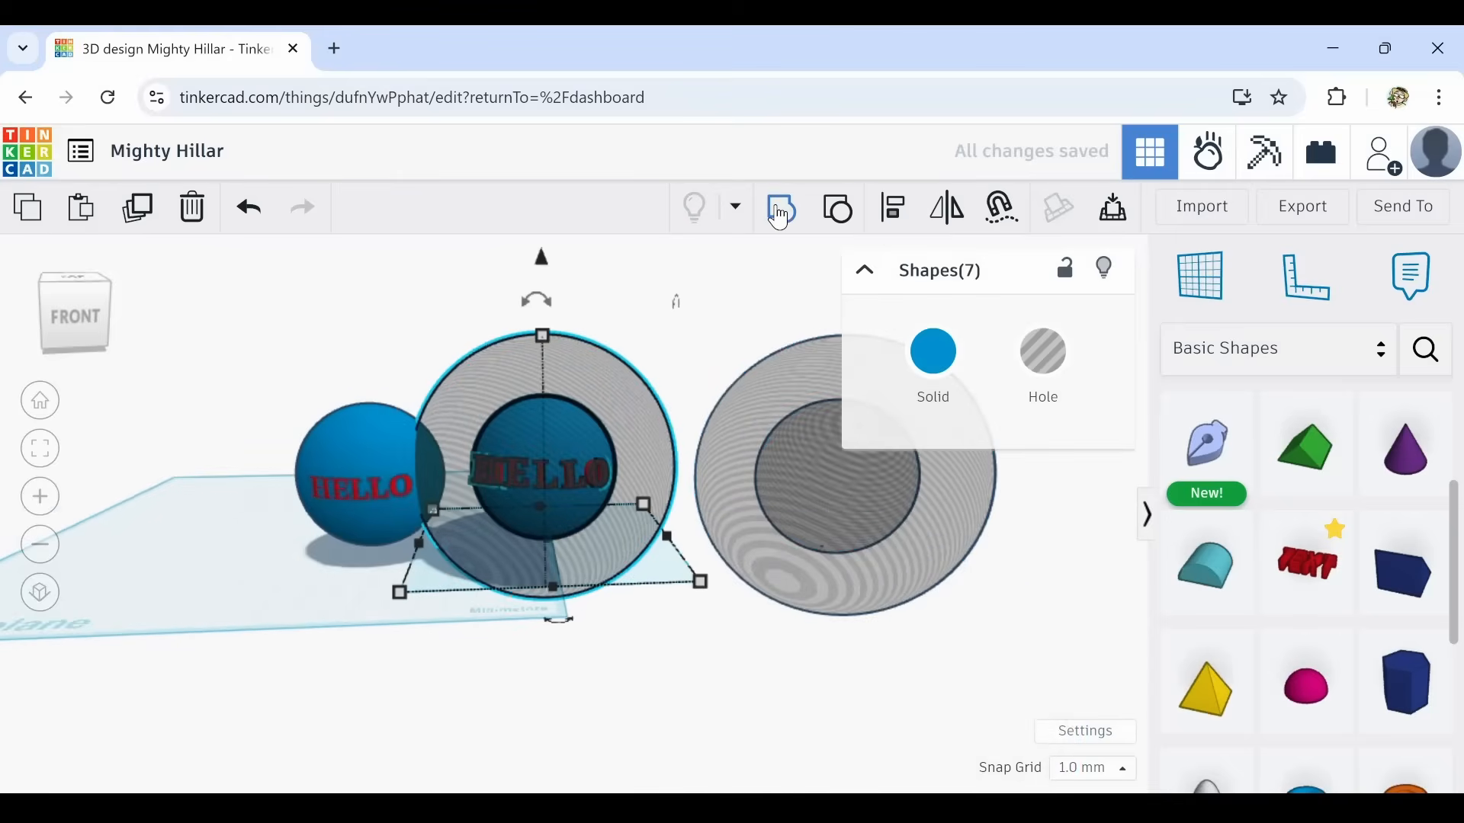
left_click(780, 216)
scroll(333, 482, "up", 10)
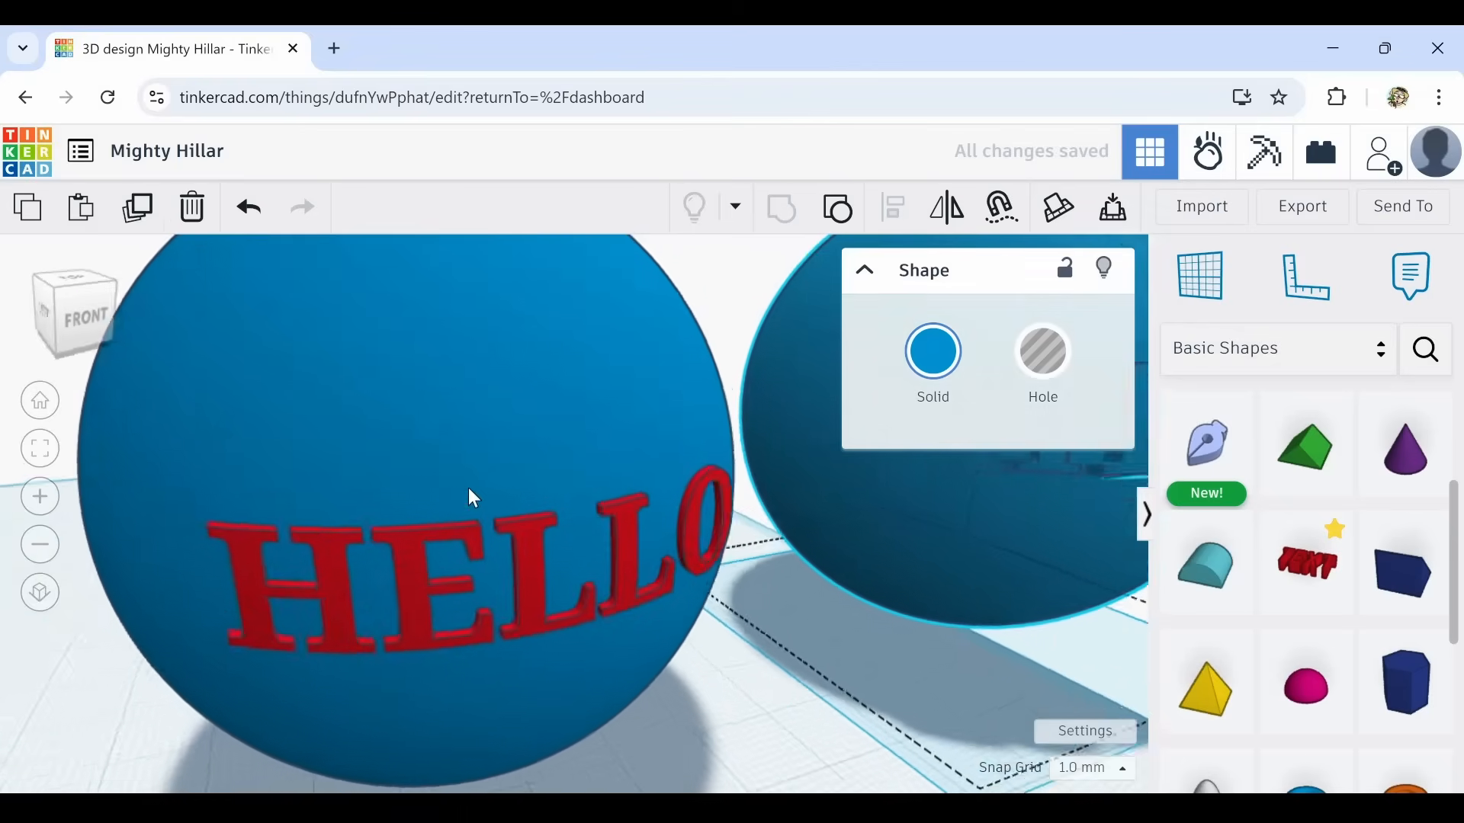
right_click_drag(474, 499, 418, 503)
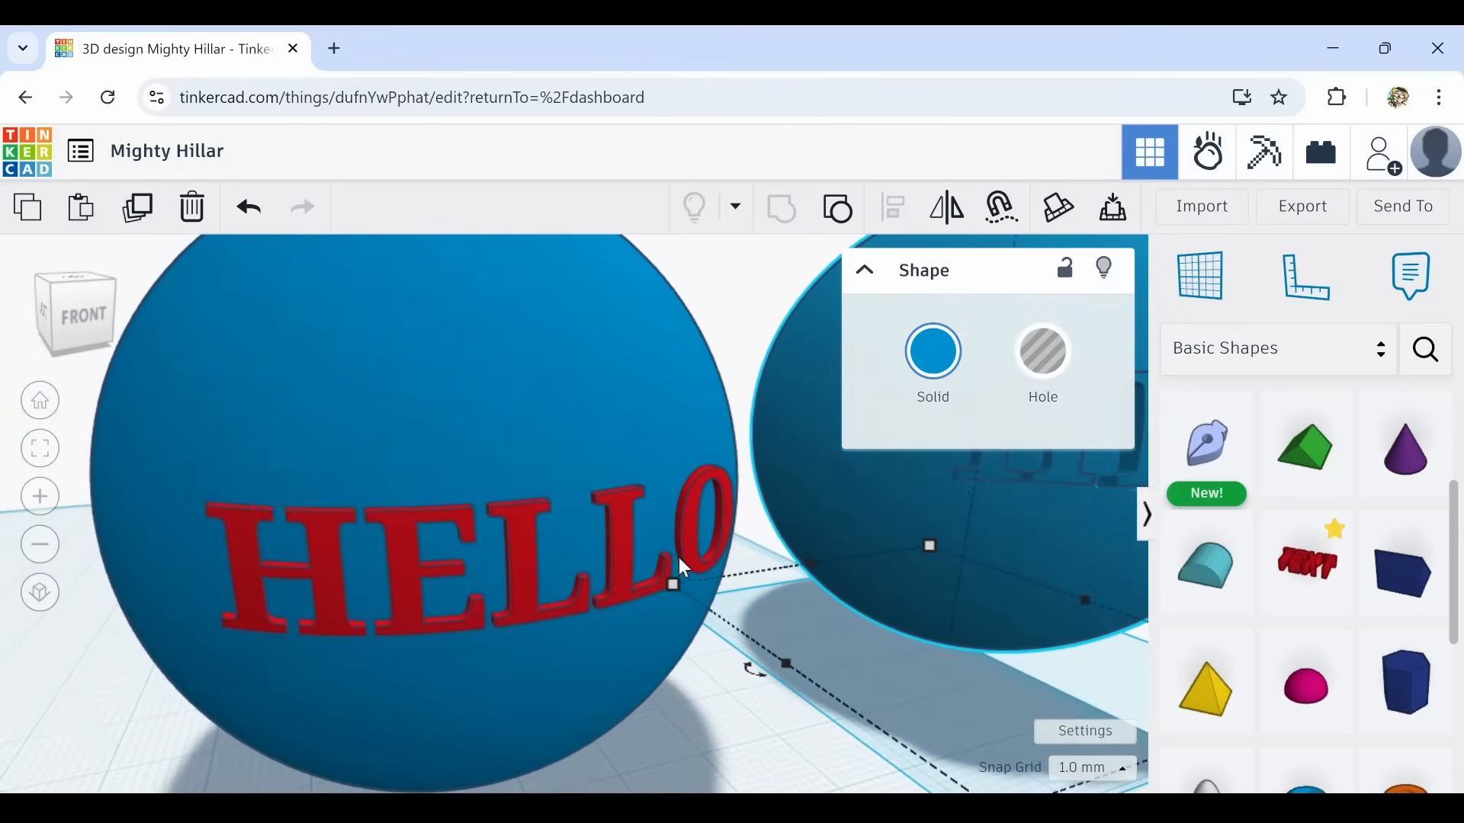
middle_click_drag(678, 556, 183, 617)
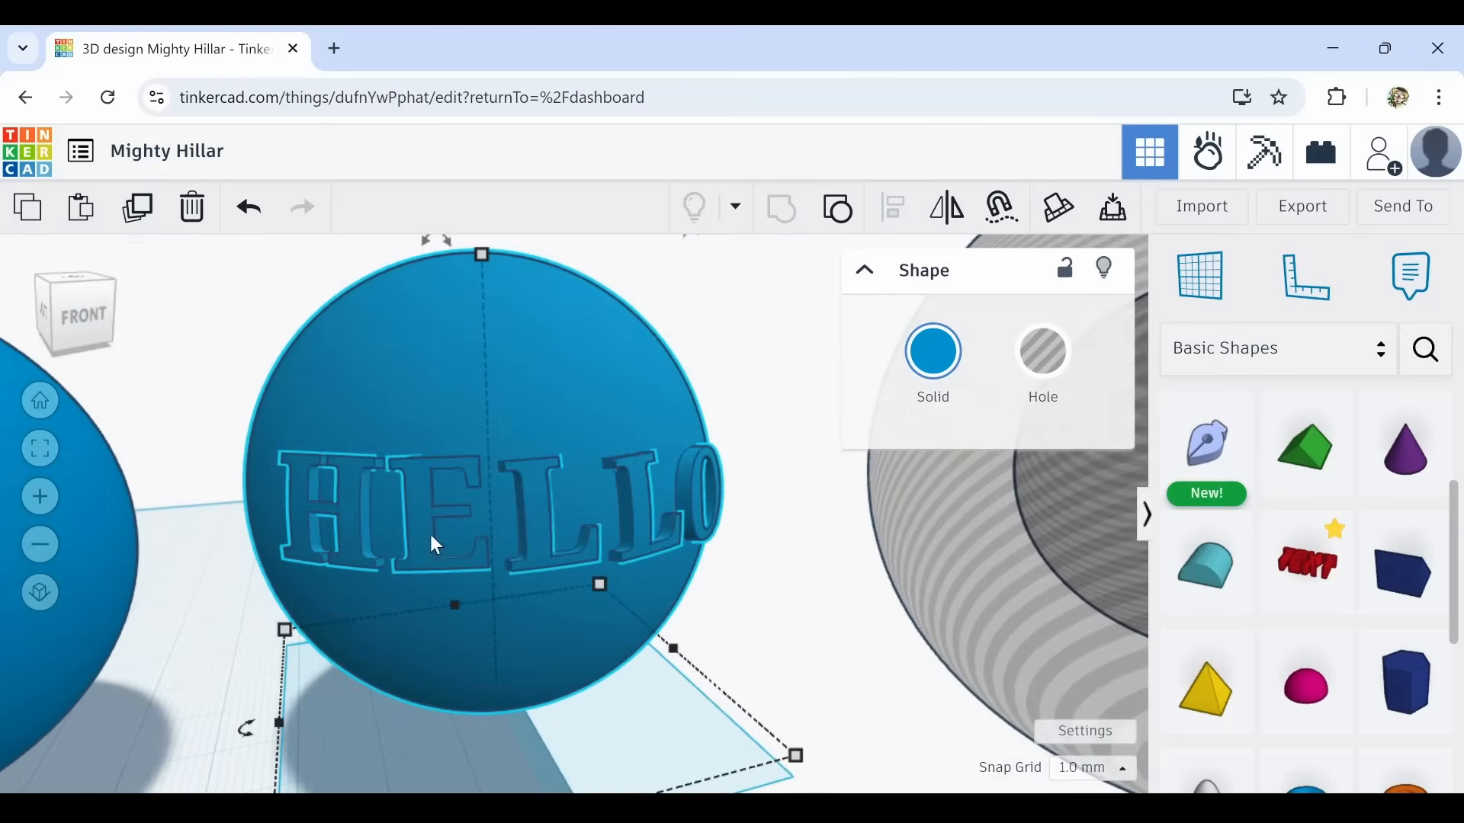
right_click_drag(709, 471, 642, 459)
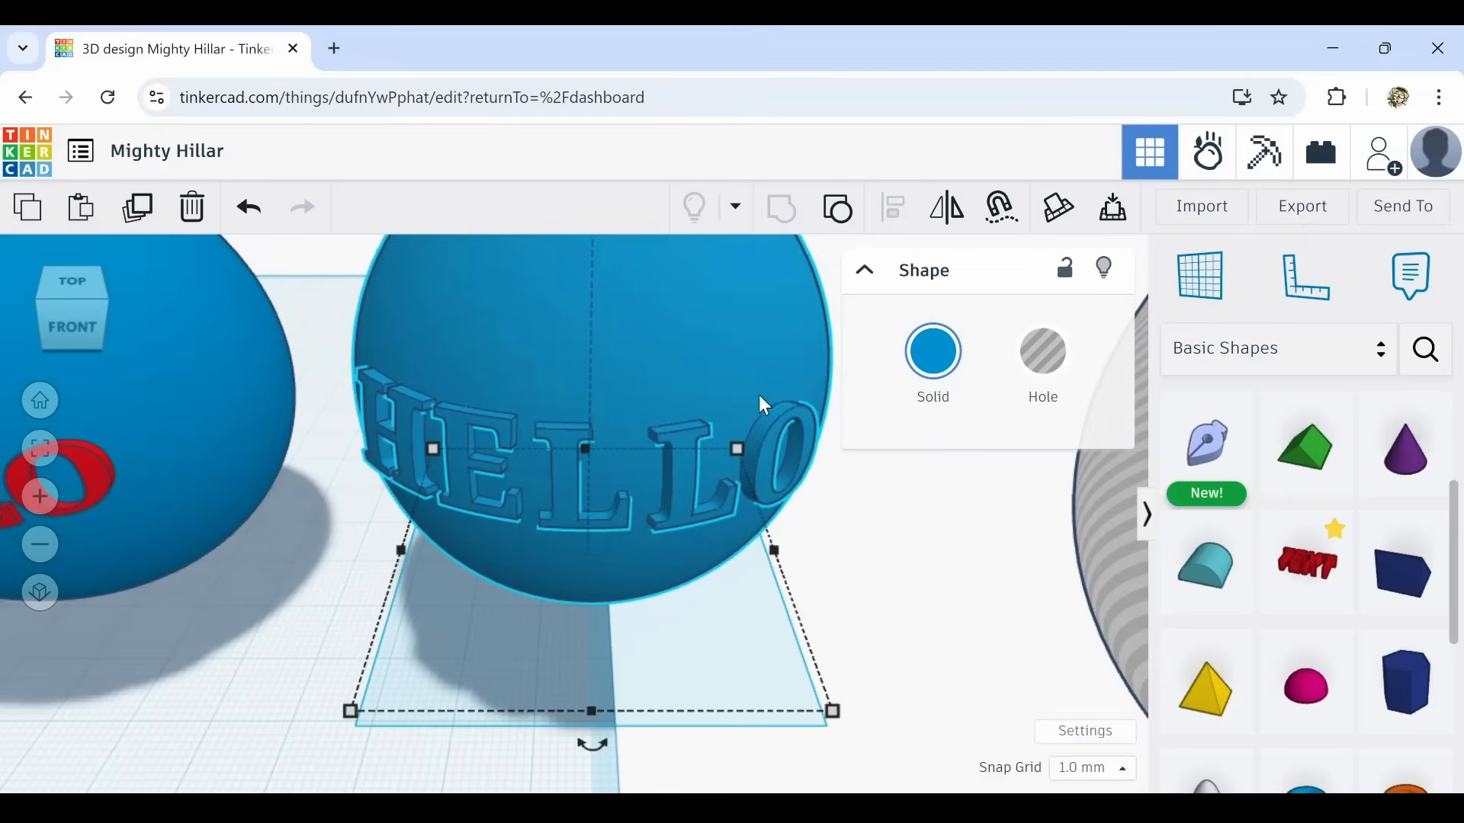
Set the regrouped second HELLO sphere to Multicolor and view both lettered spheres side by side.
left_click(929, 377)
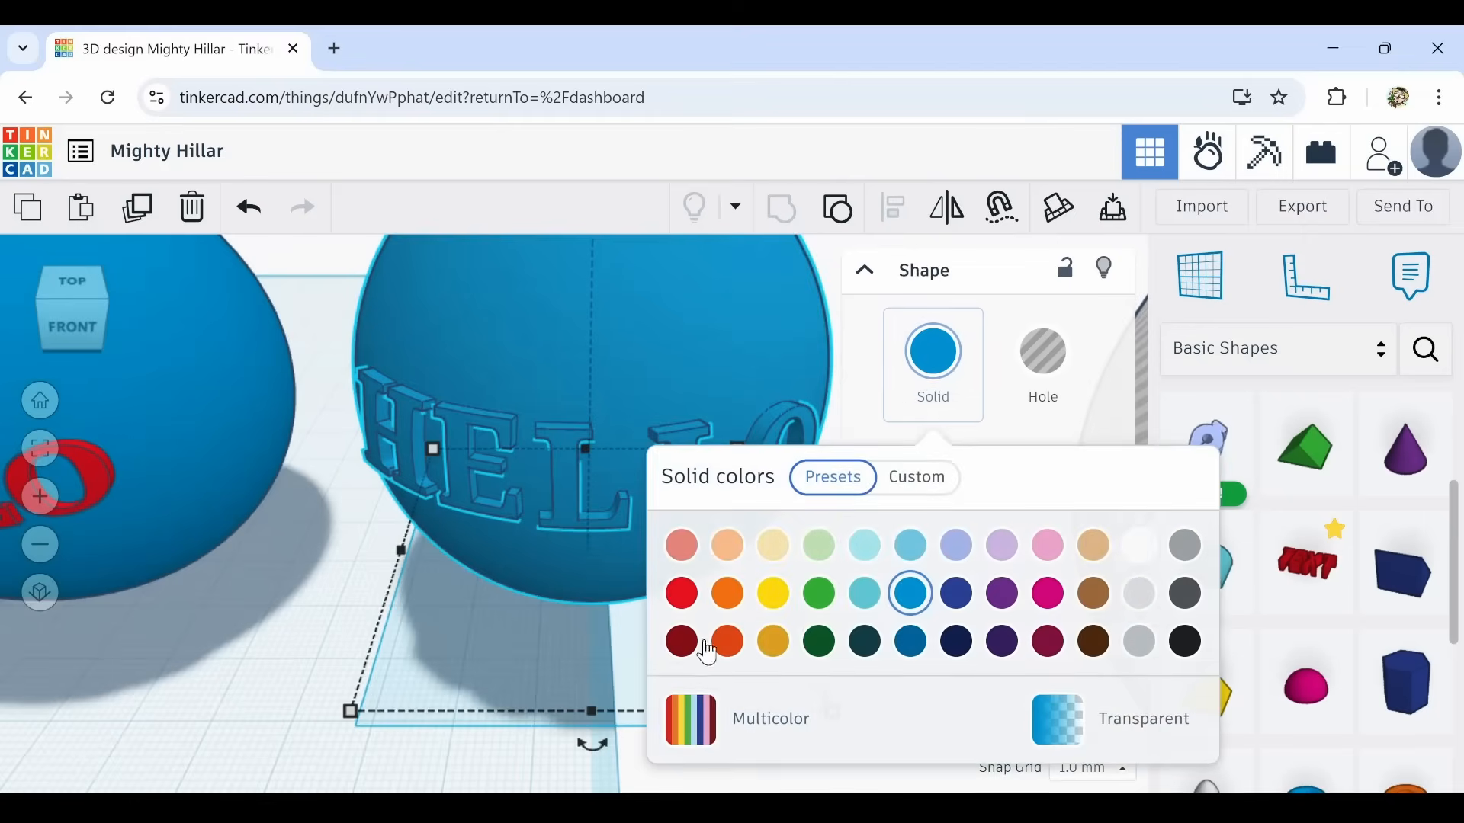
left_click(702, 740)
left_click(261, 634)
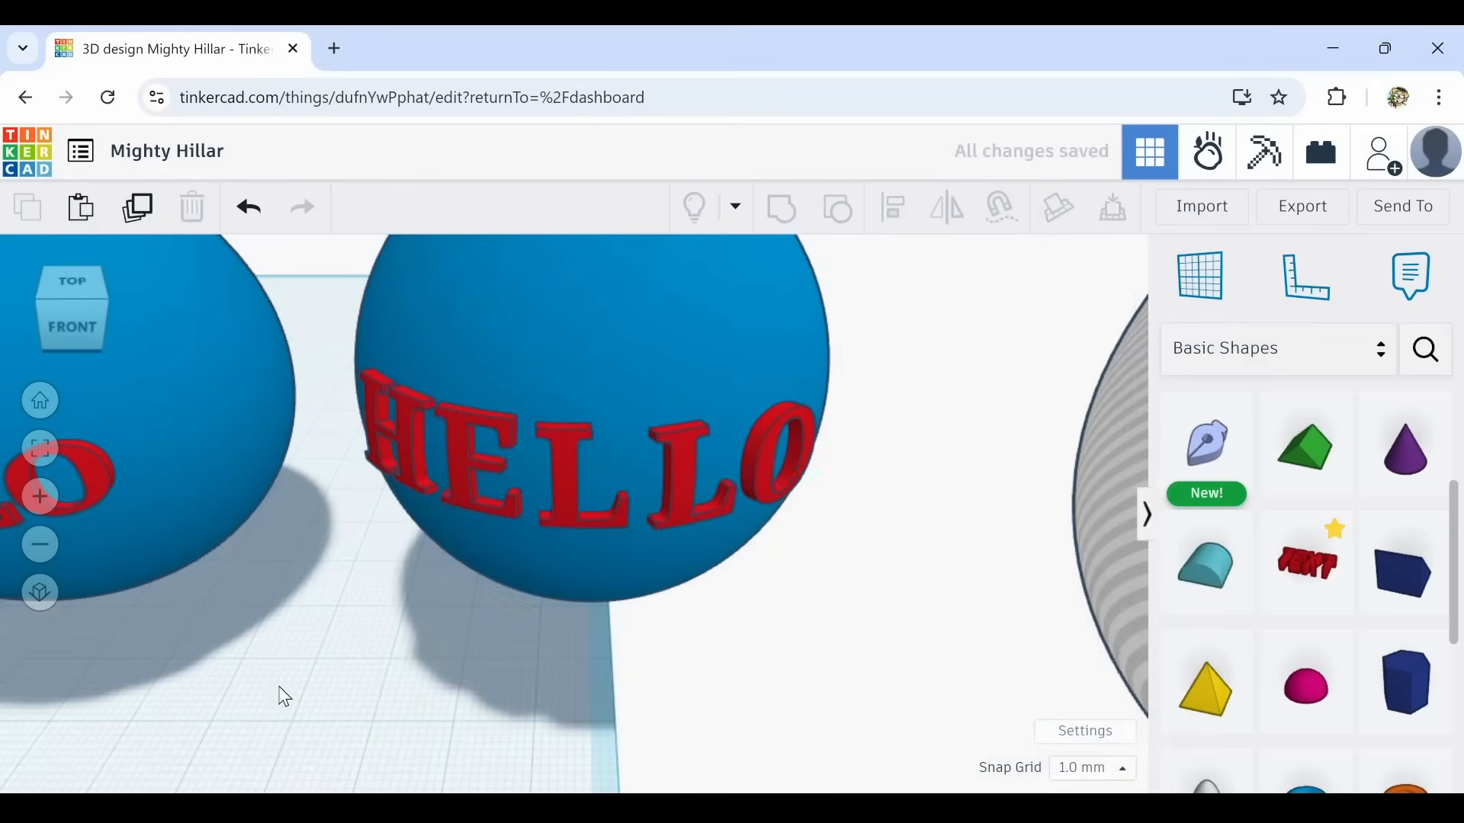
right_click_drag(334, 665, 395, 516)
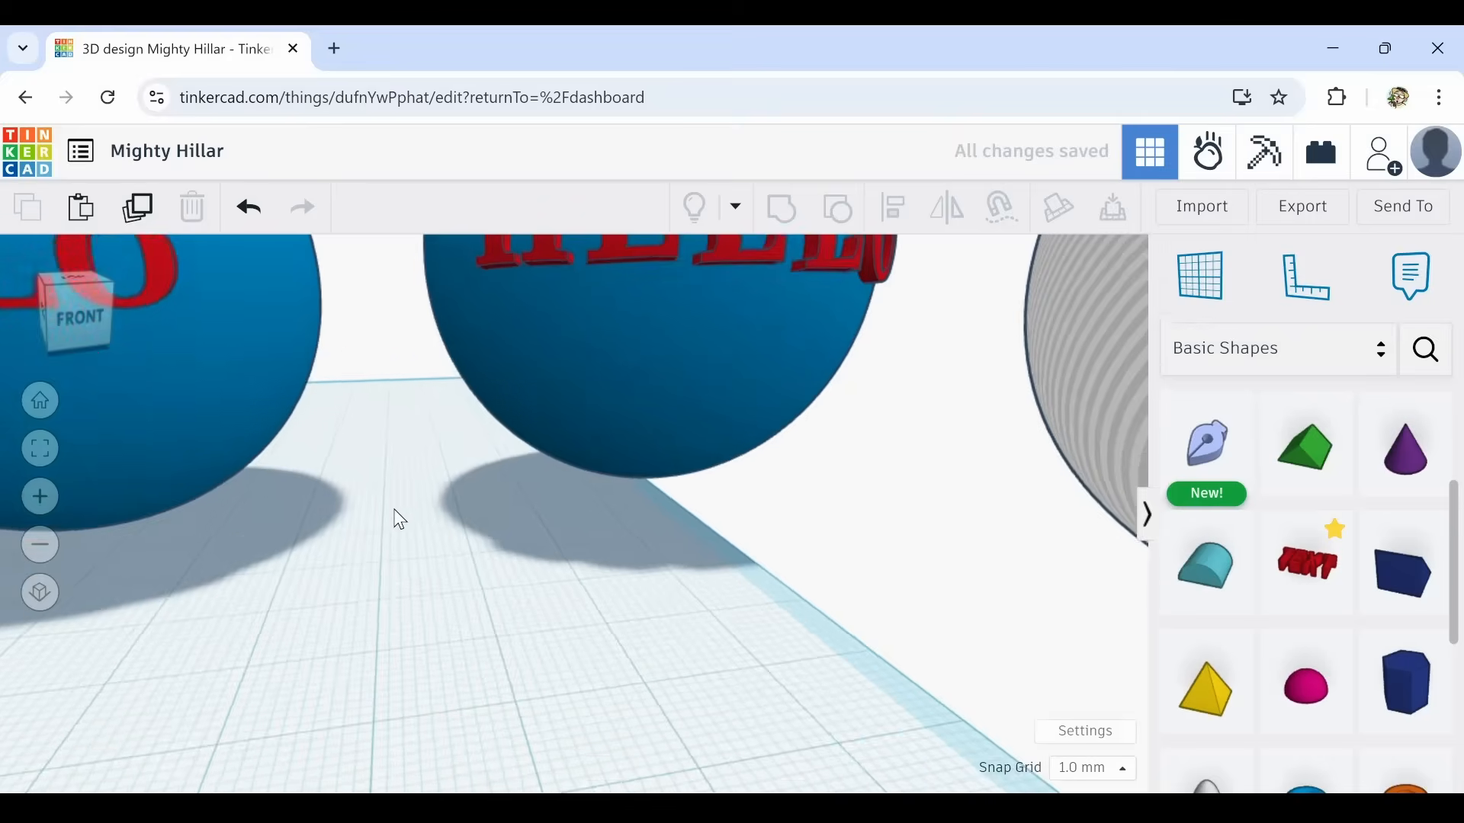
scroll(399, 519, "down", 3)
middle_click_drag(361, 615, 522, 570)
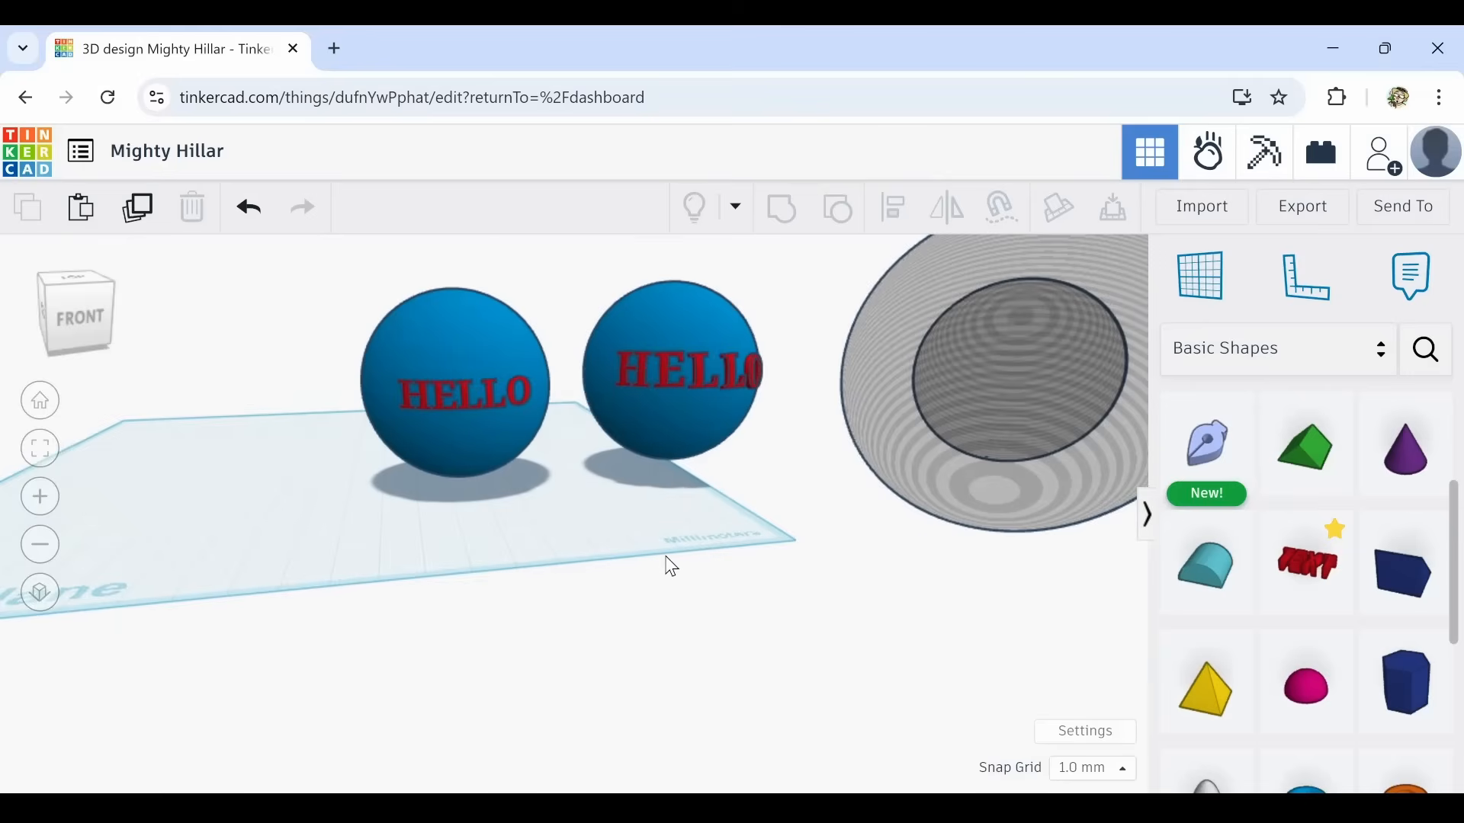
right_click_drag(705, 585, 558, 610)
middle_click_drag(557, 610, 597, 610)
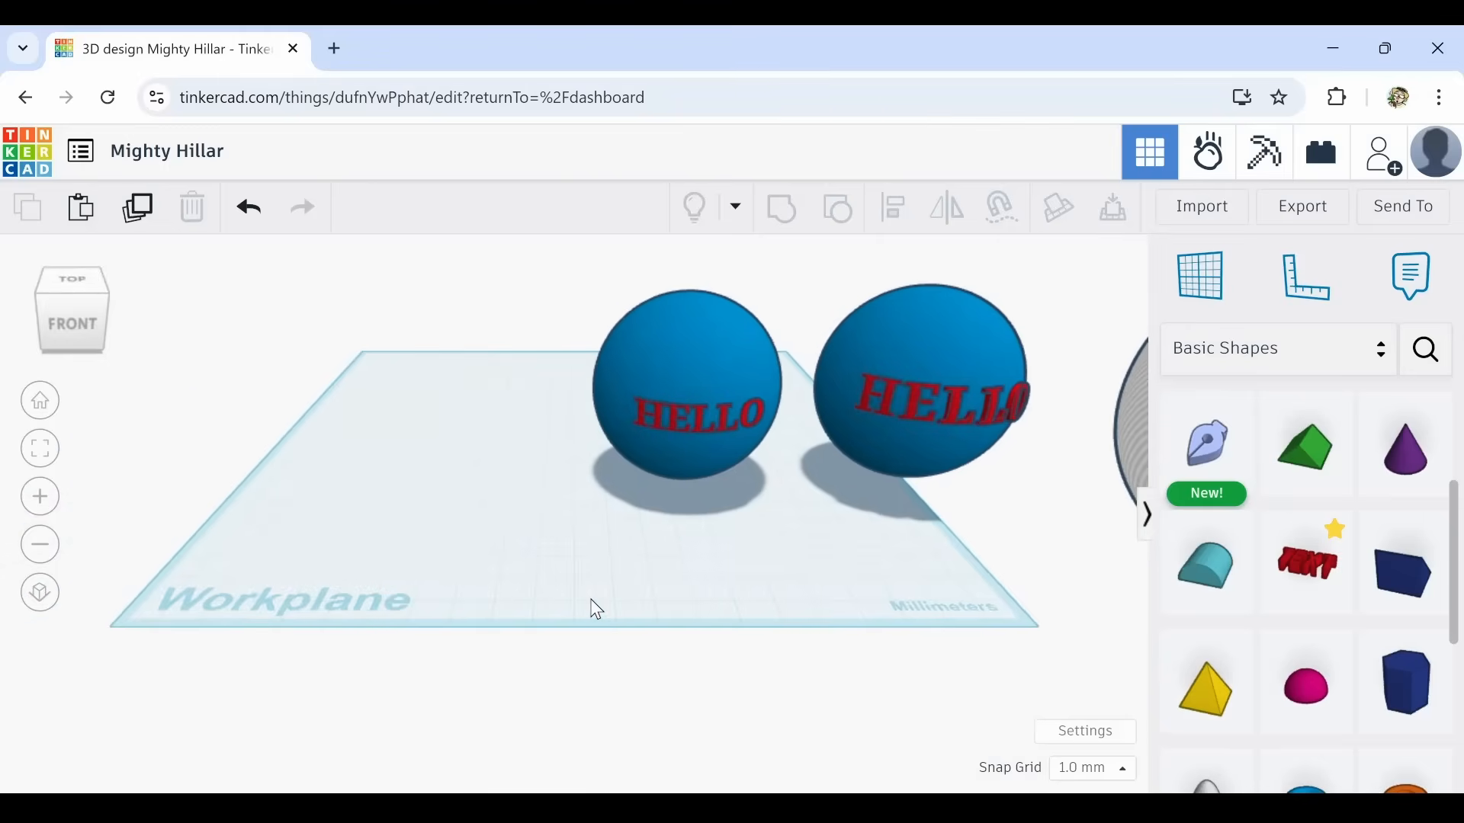
Duplicate the first HELLO sphere, place the copy on the free side of the workplane and ungroup it.
left_click(782, 364)
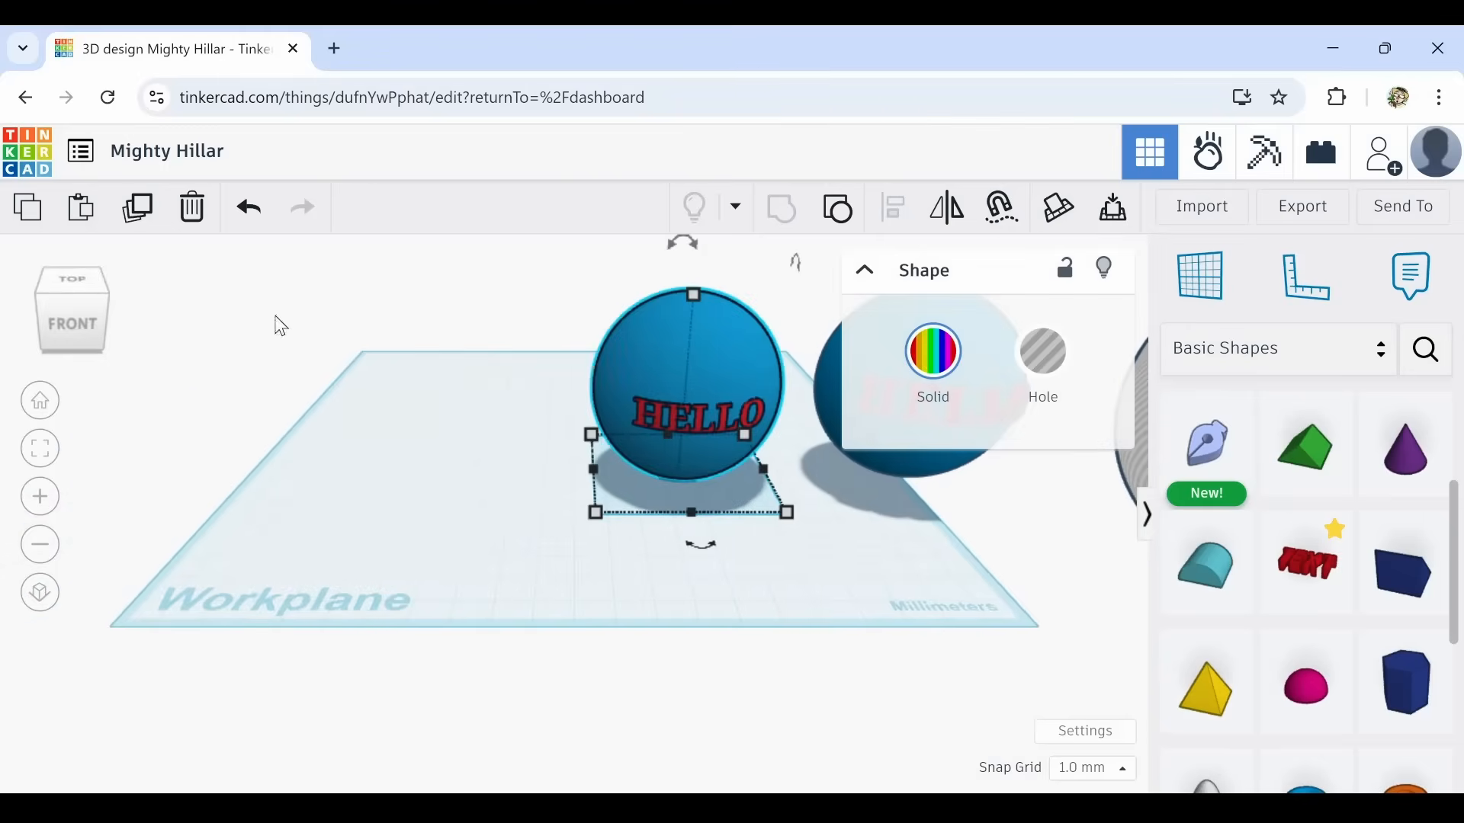
left_click(145, 211)
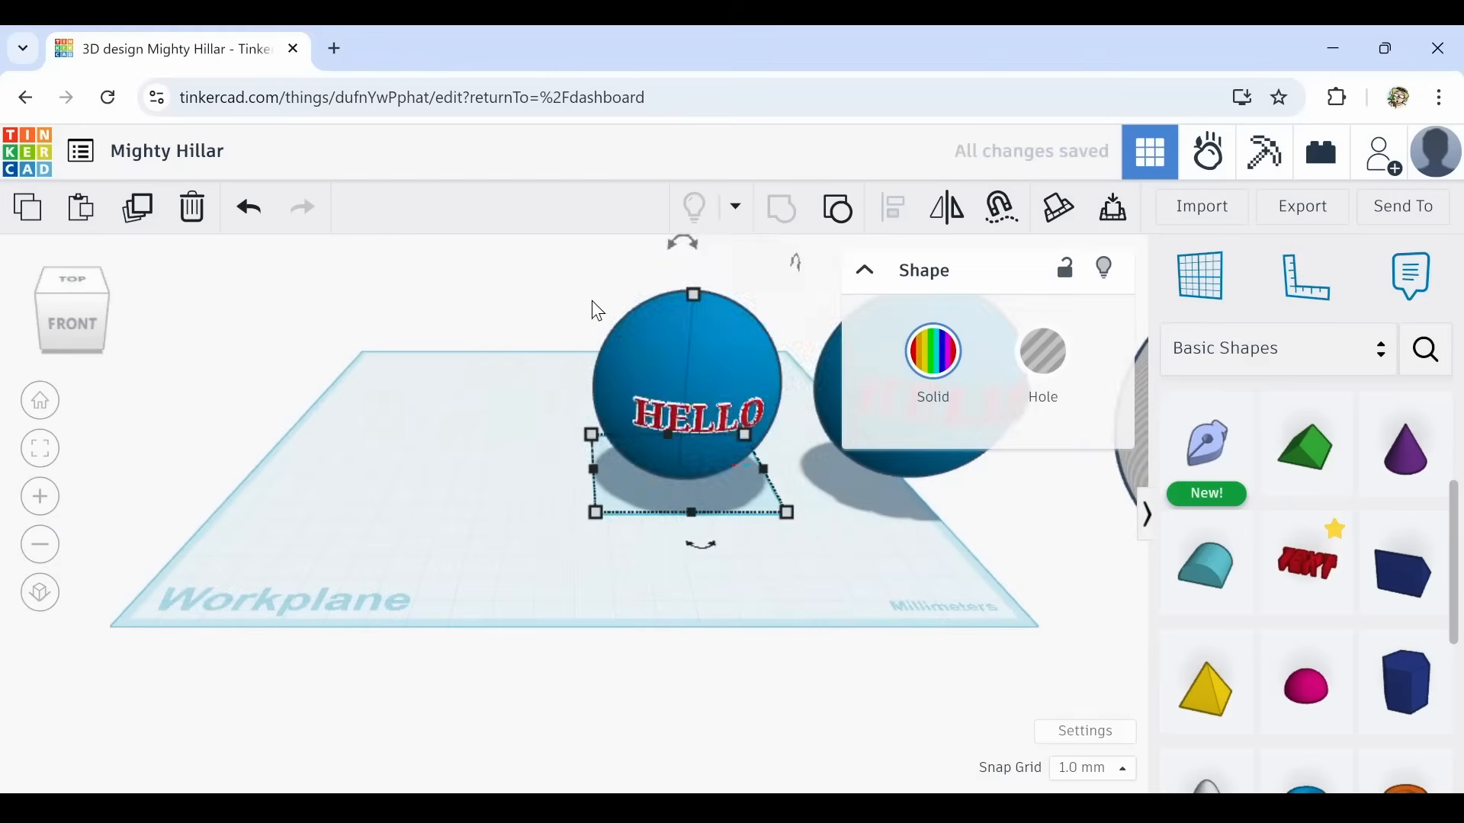
left_click_drag(650, 333, 350, 336)
left_click(853, 222)
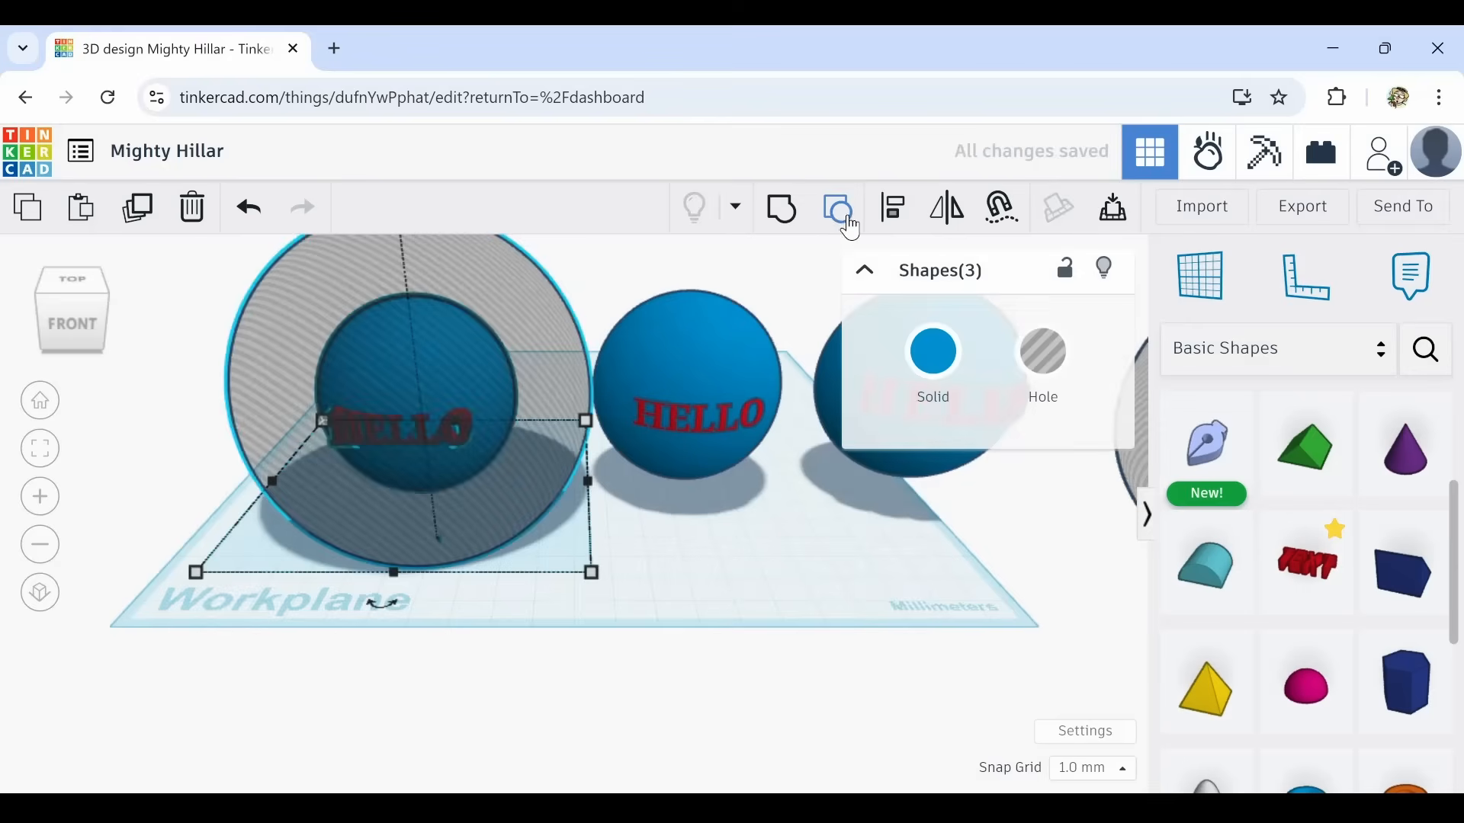
Delete the hole sphere surrounding the ungrouped HELLO copy.
left_click(637, 595)
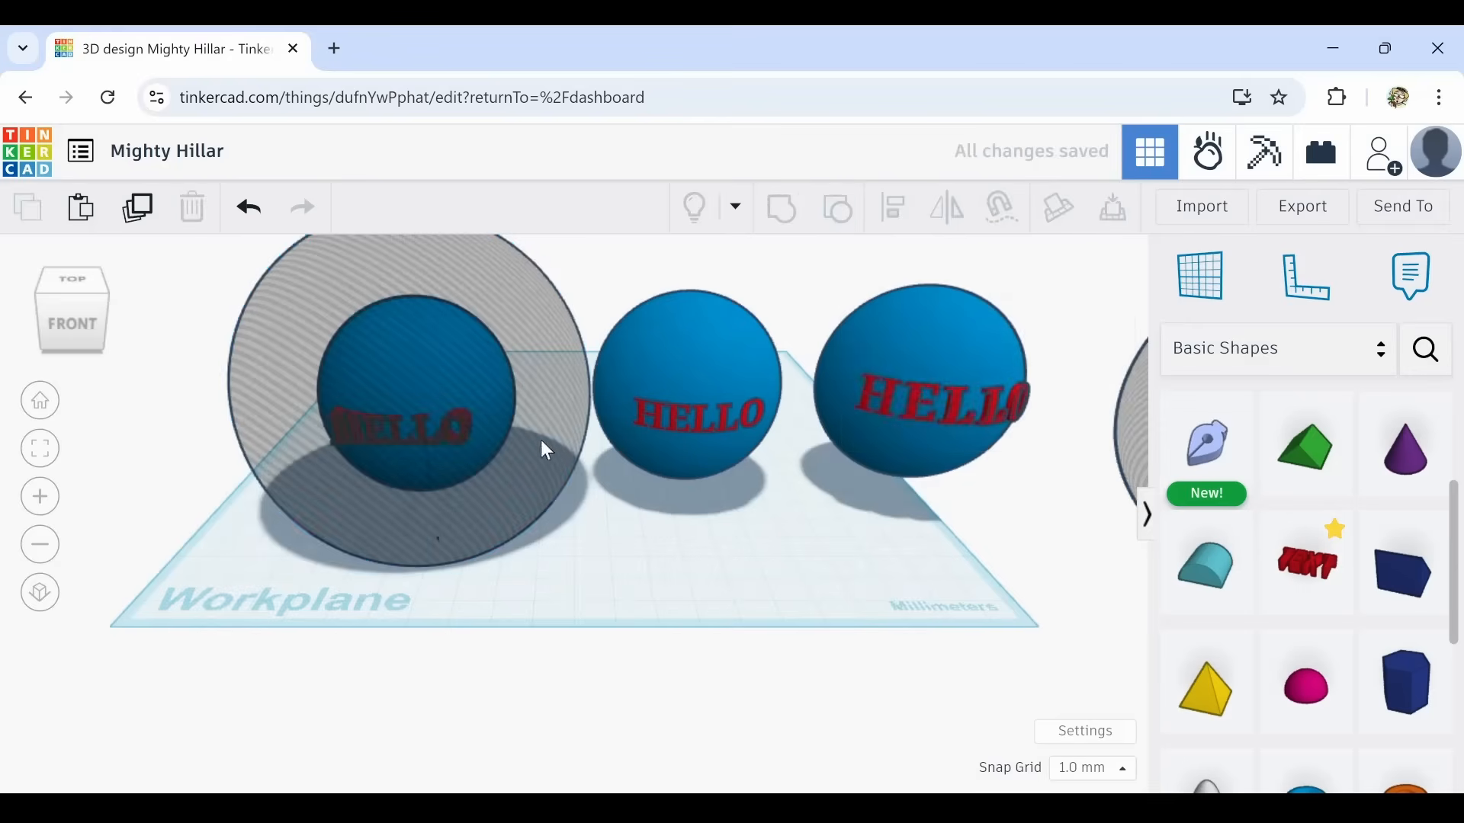
left_click(524, 400)
left_click(192, 209)
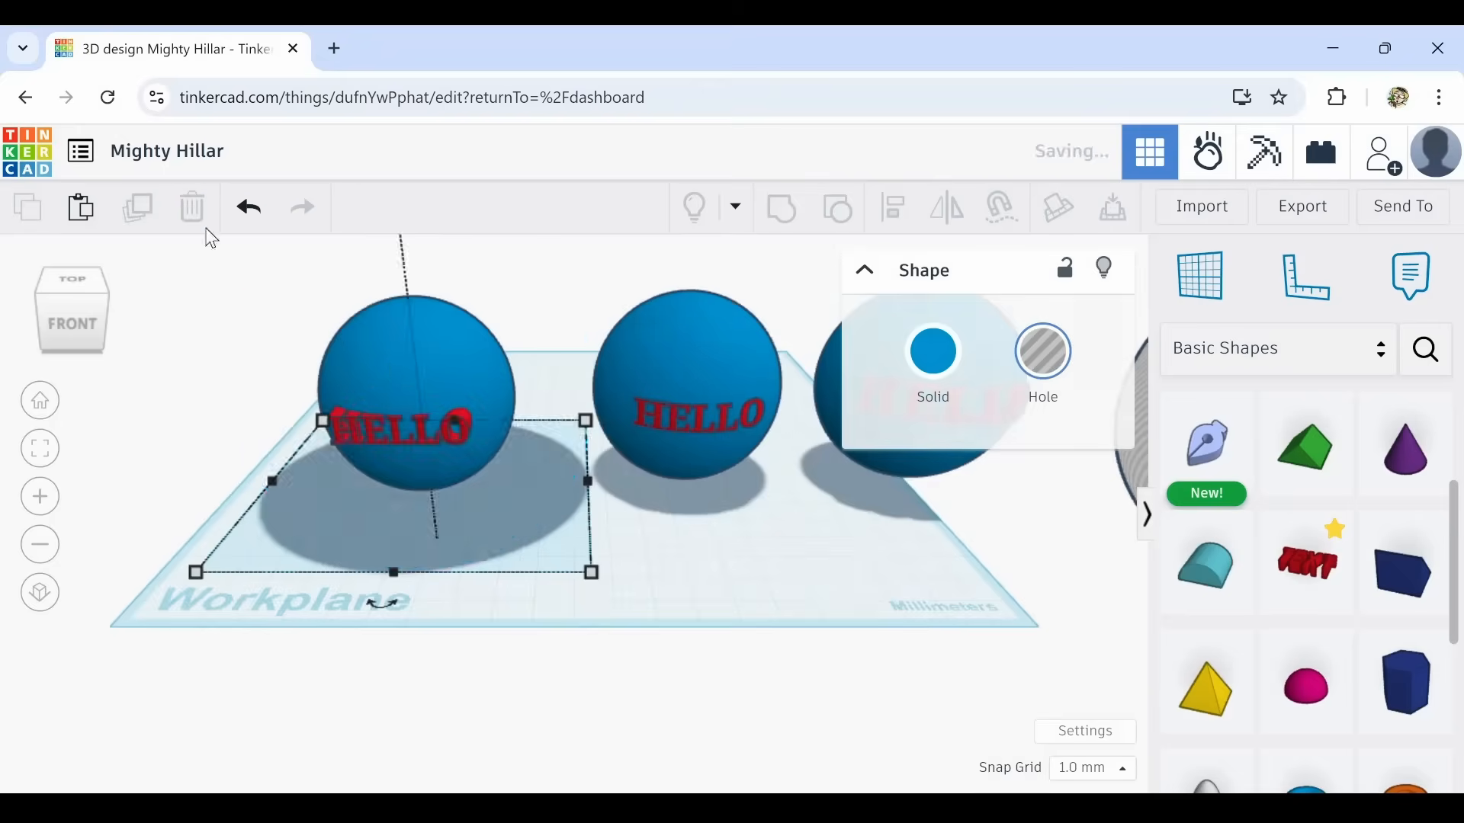
Move the copy's blue sphere 59 mm sideways away from its HELLO text, and select the text.
left_click(370, 358)
left_click_drag(371, 358, 172, 349)
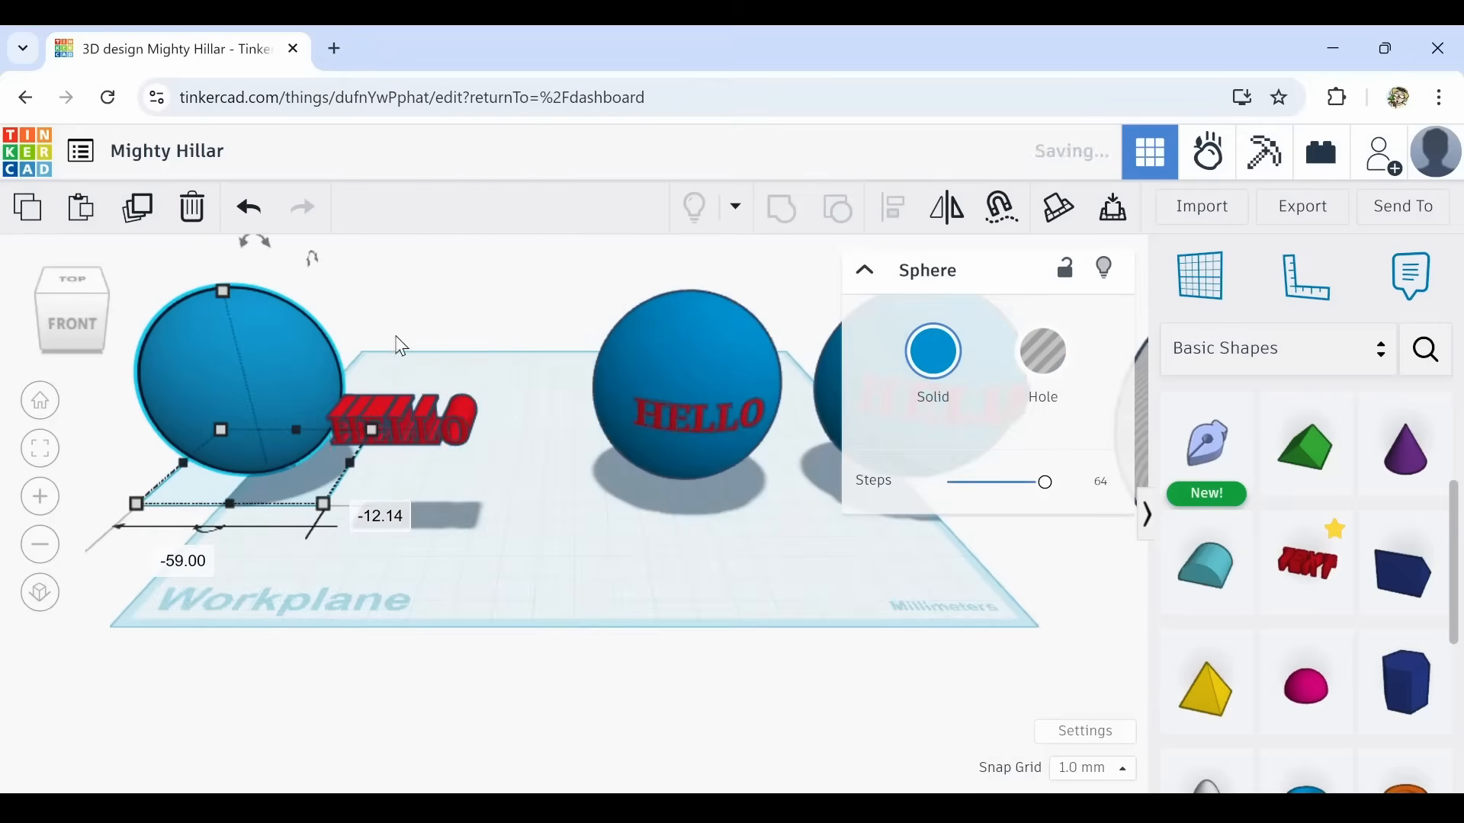
left_click(370, 400)
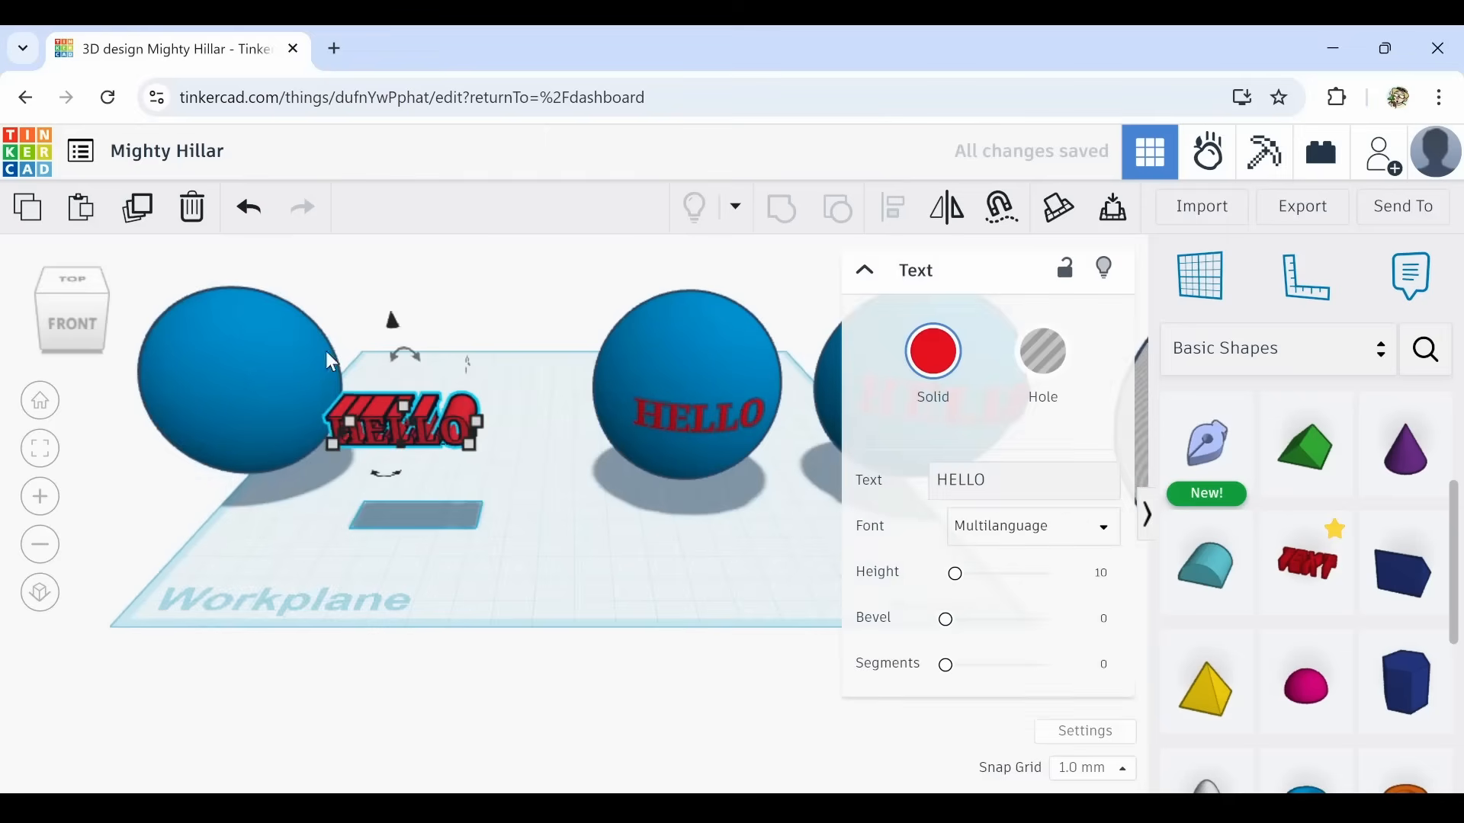
Delete the loose HELLO text, move the plain blue sphere beside the first HELLO sphere, and place the hollow hole sphere on its far side.
left_click(212, 211)
left_click_drag(274, 401, 431, 391)
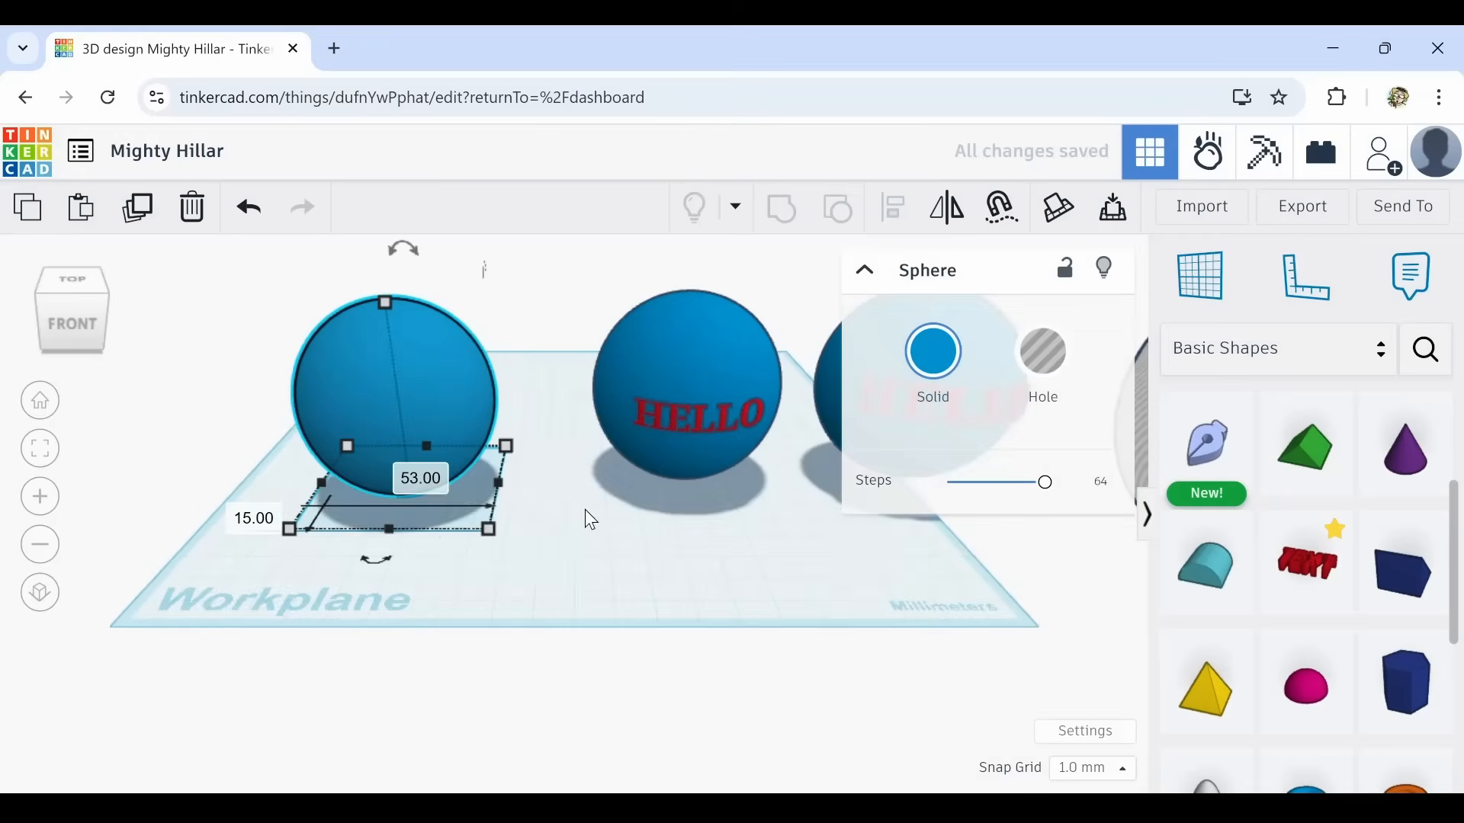
left_click(591, 520)
mouse_move(1144, 442)
left_mouse_down()
mouse_move(899, 427)
mouse_move(46, 427)
left_mouse_up()
left_click_drag(371, 369, 459, 360)
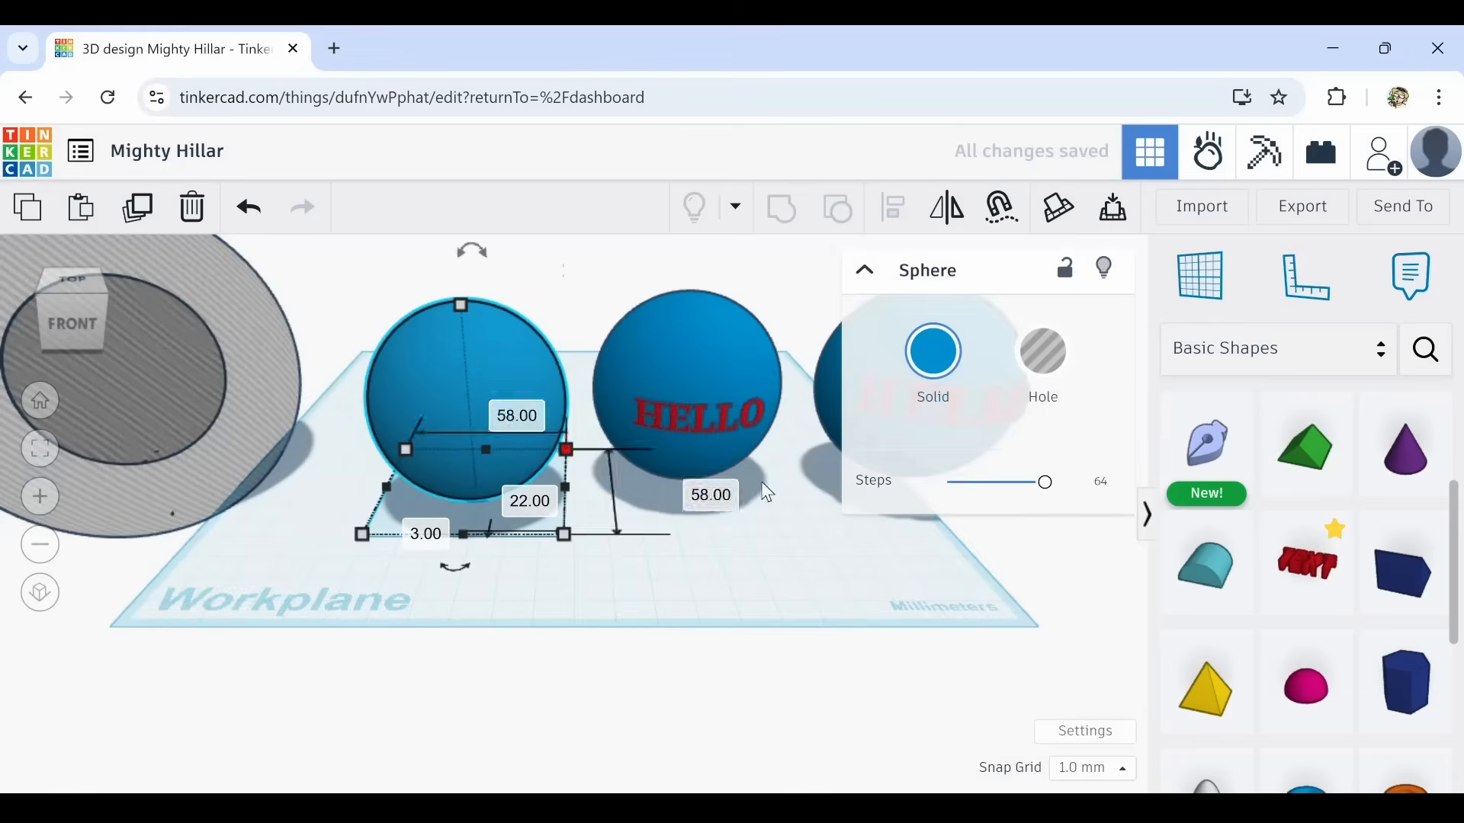
Start a new sketch on the workplane in front of the plain blue sphere.
mouse_move(862, 539)
left_mouse_down()
mouse_move(415, 565)
mouse_move(461, 562)
left_mouse_up()
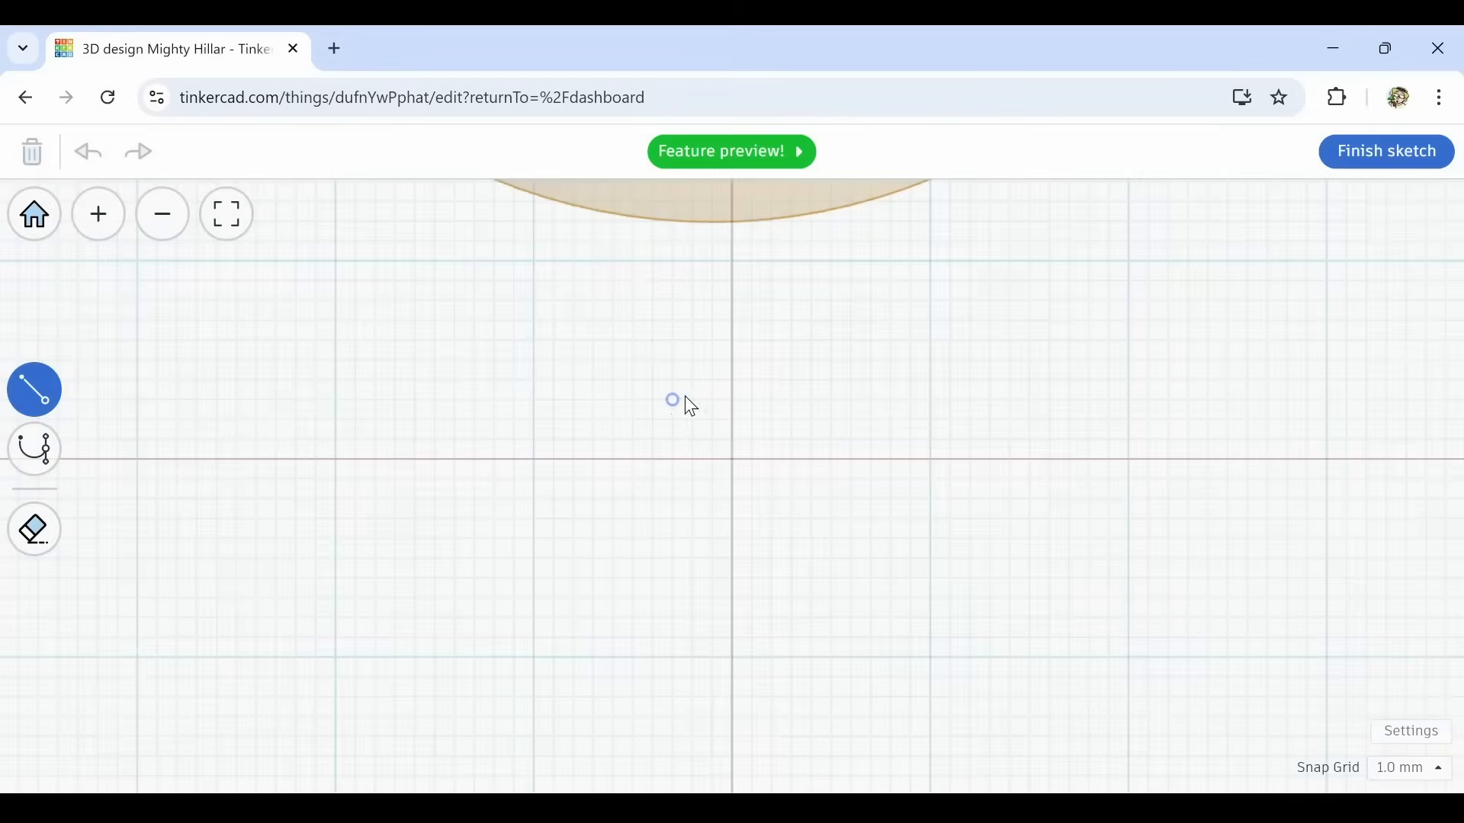
left_click(653, 420)
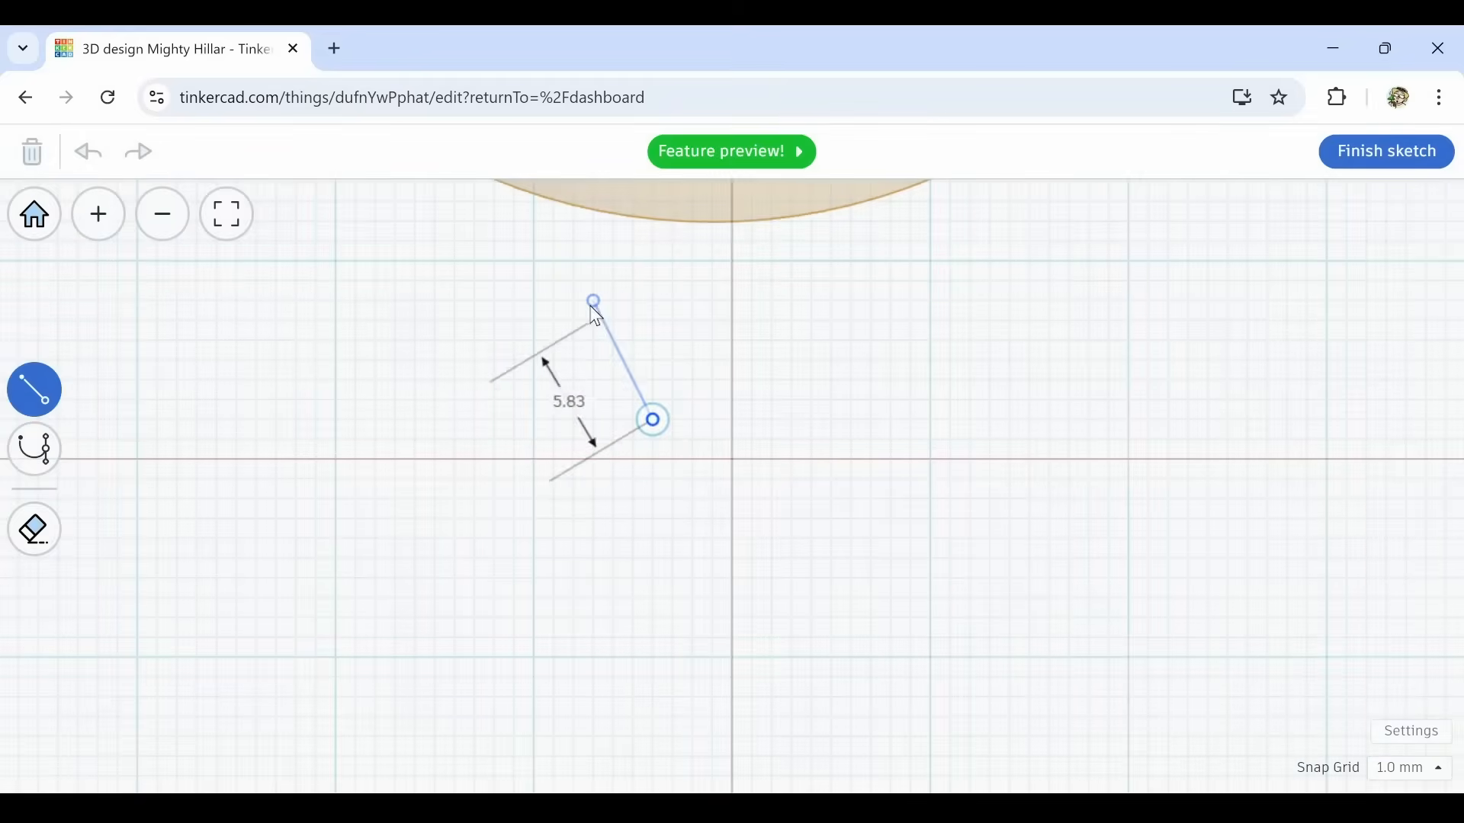
left_click(595, 301)
left_click(732, 241)
left_click(832, 341)
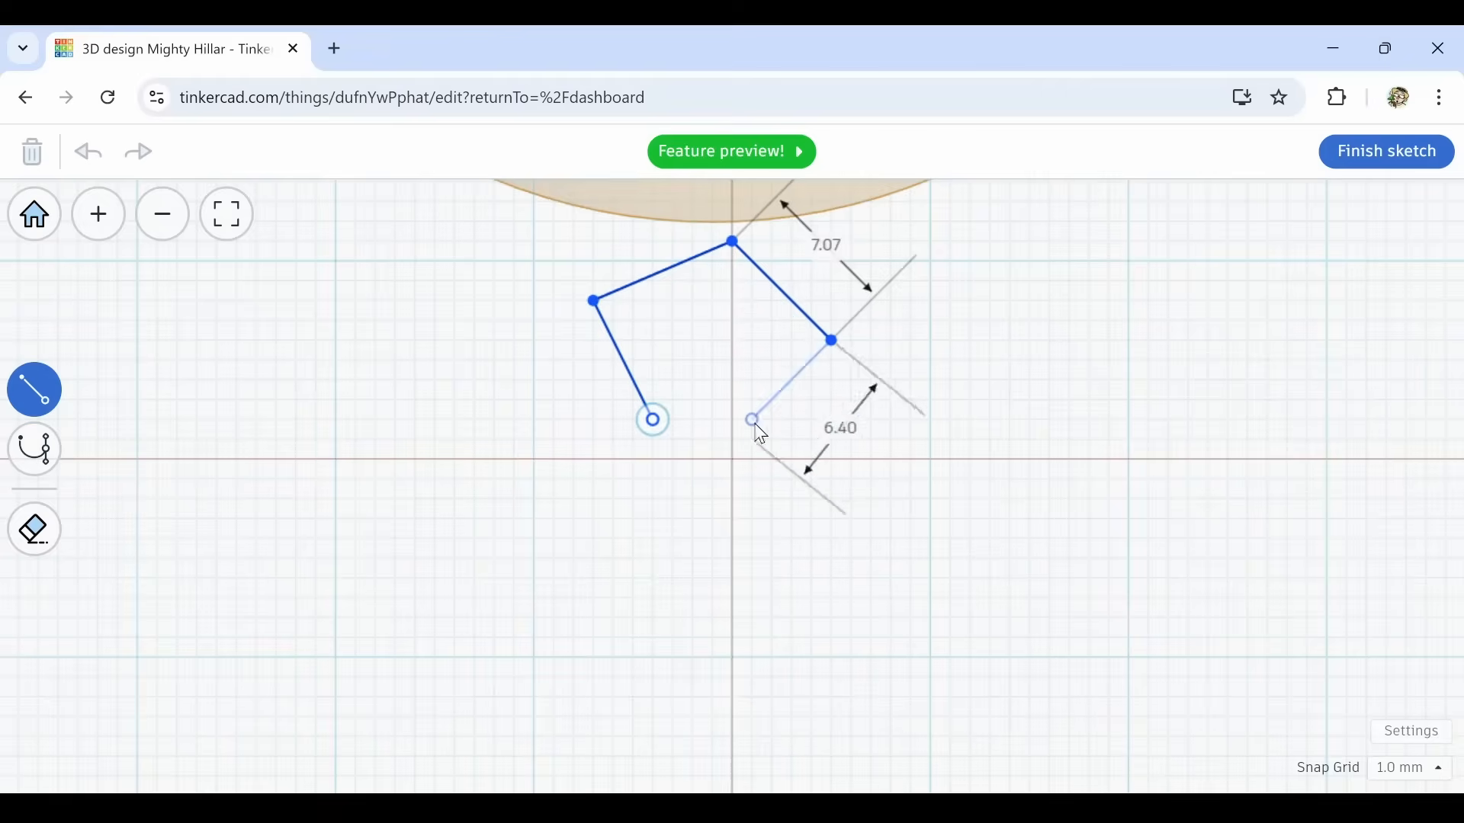
left_click(35, 528)
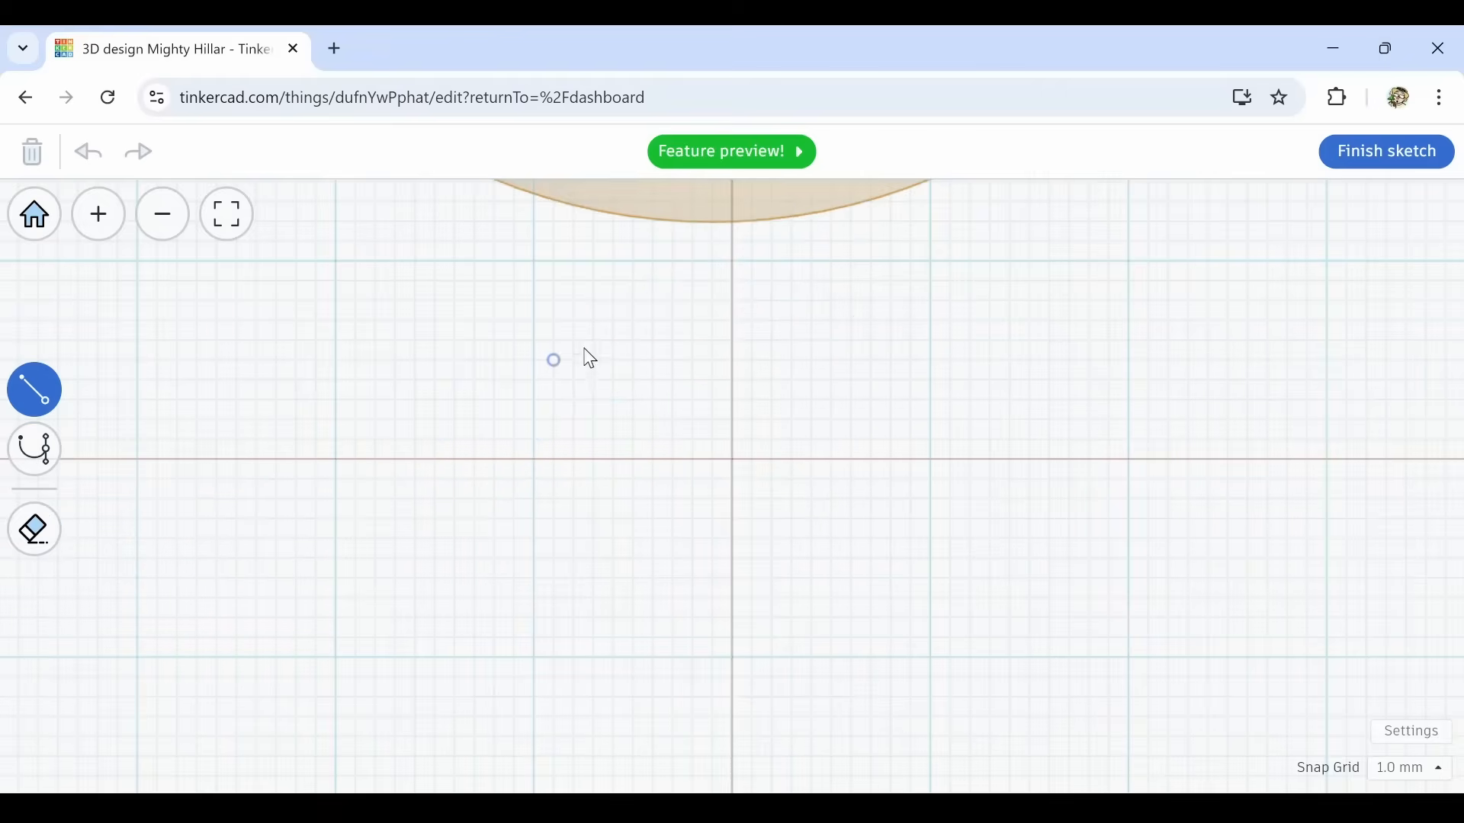
Sketch half of a person's outline with straight lines from a point on the vertical axis: half head, neck and raised arm with hand.
left_click(732, 262)
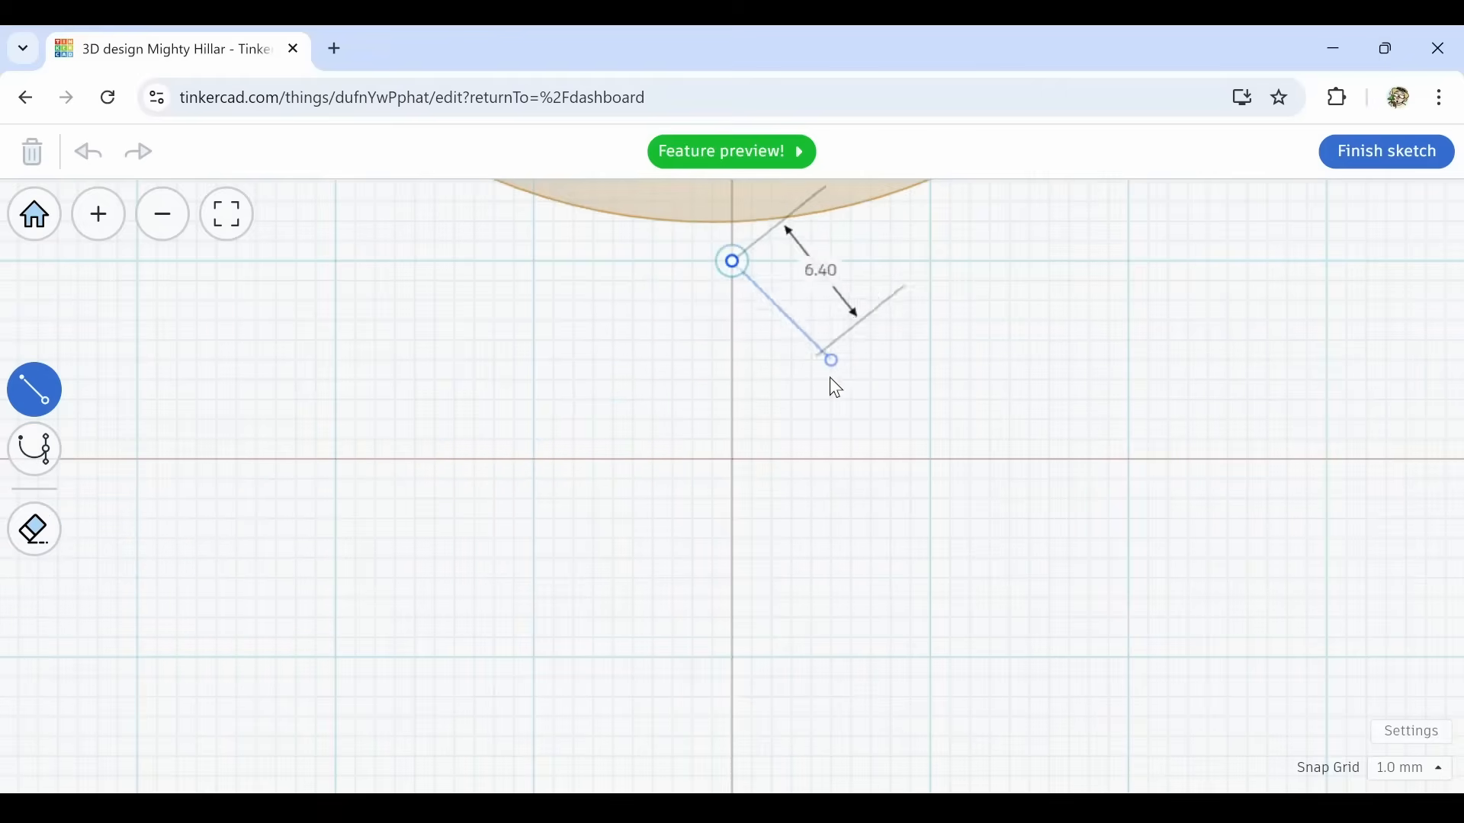
left_click(833, 361)
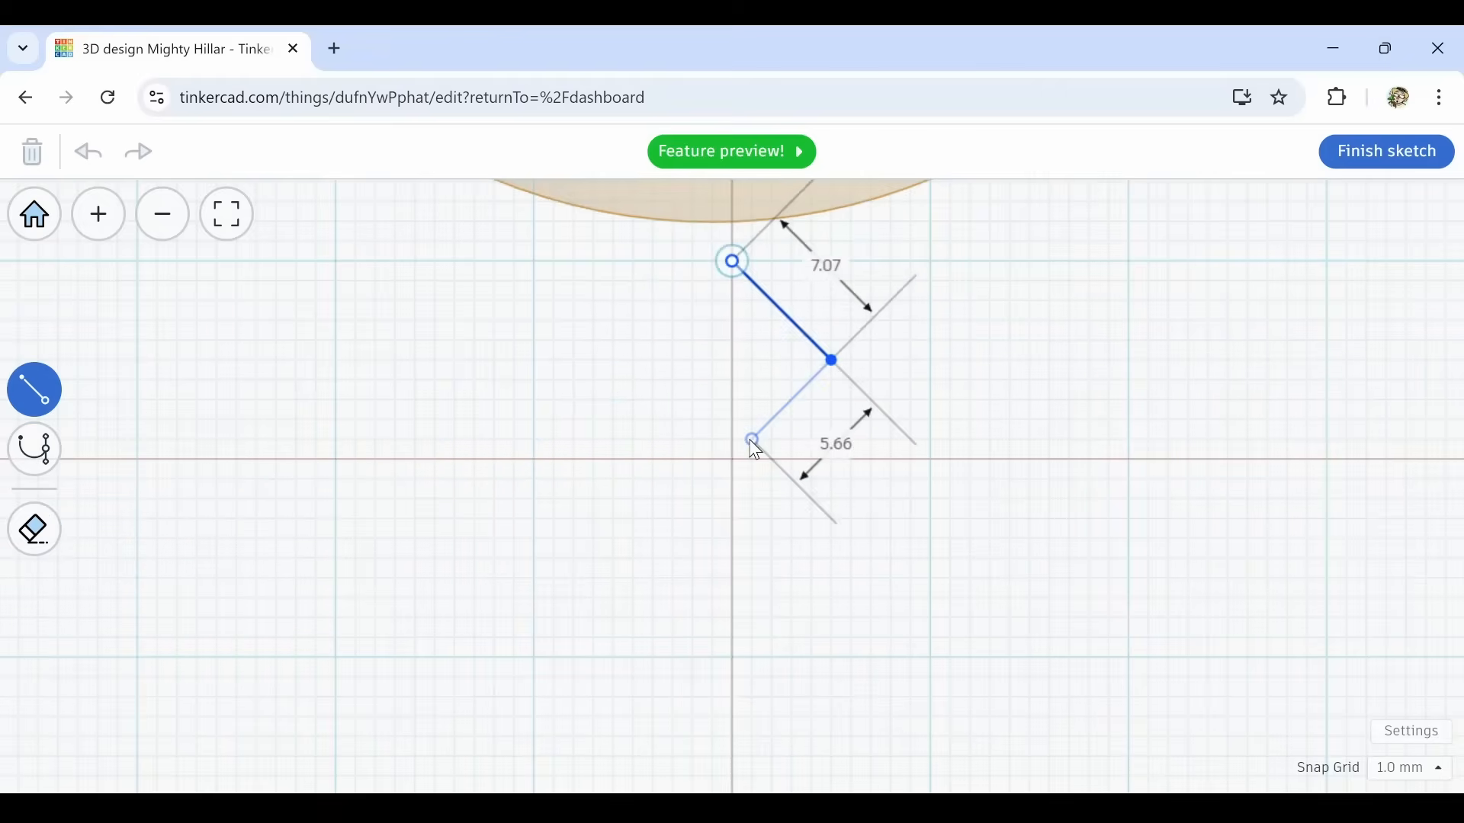
left_click(755, 440)
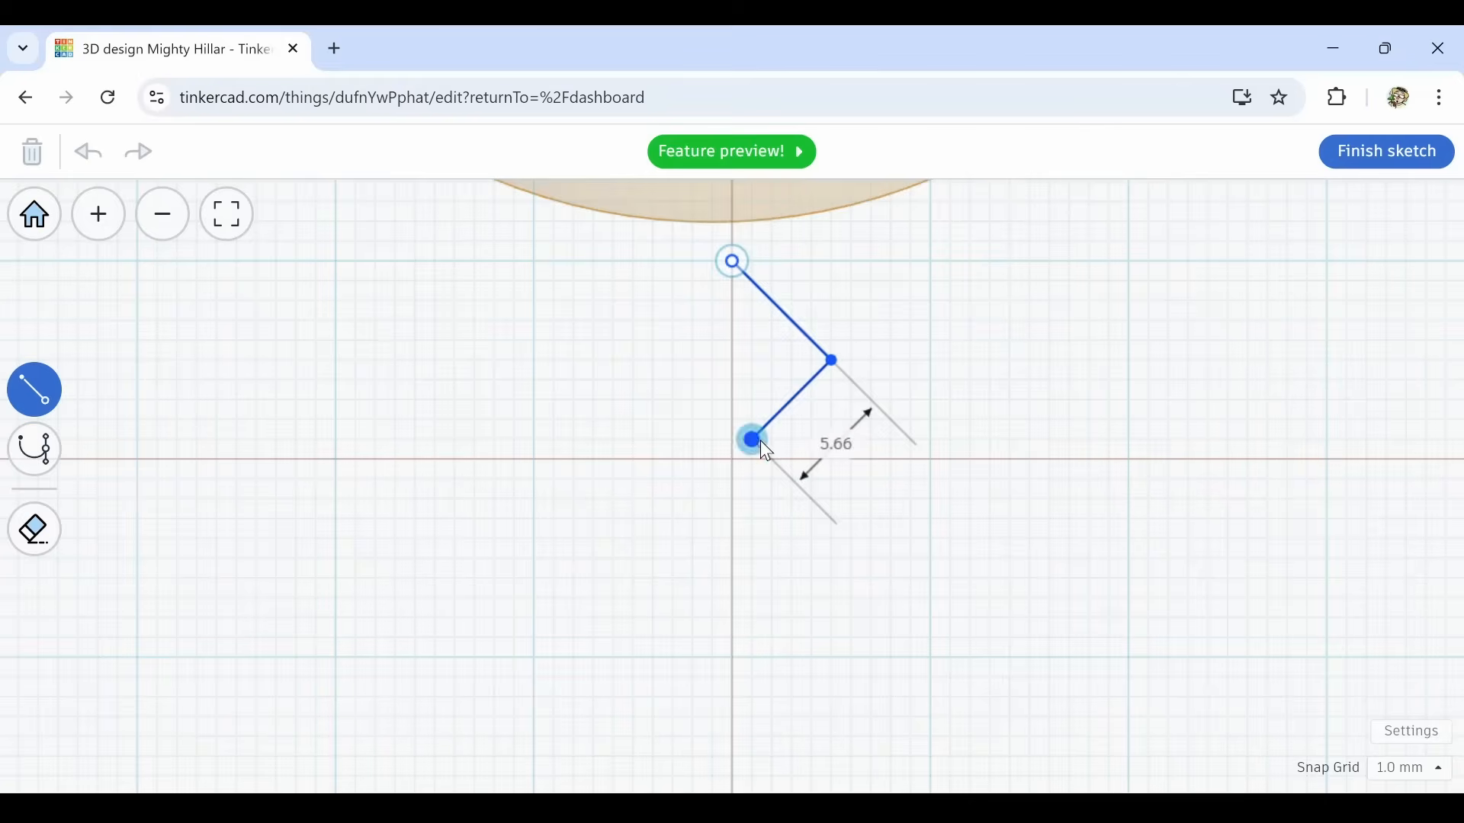
left_click(751, 480)
left_click(892, 421)
left_click(952, 360)
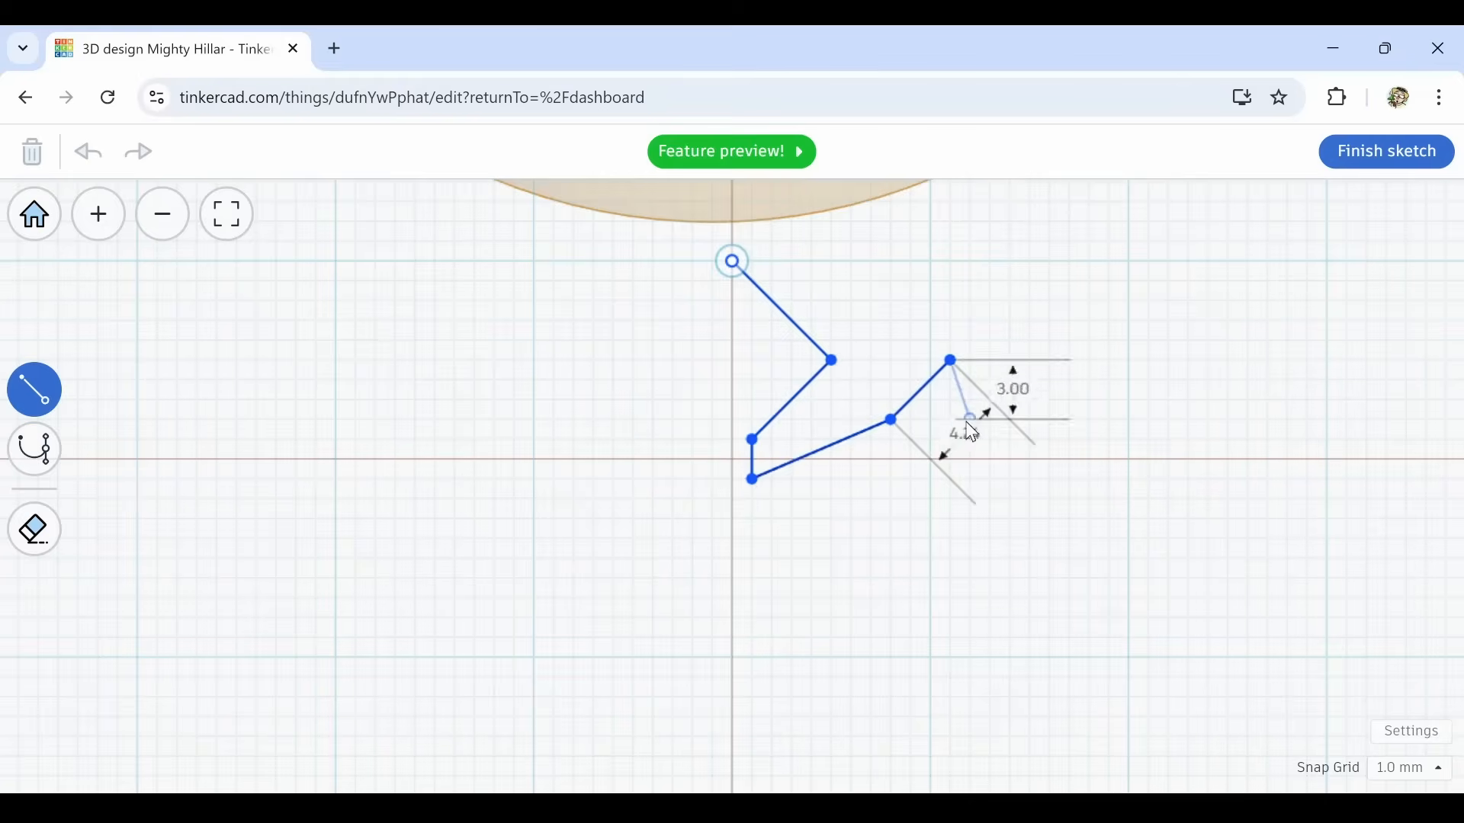
left_click(970, 428)
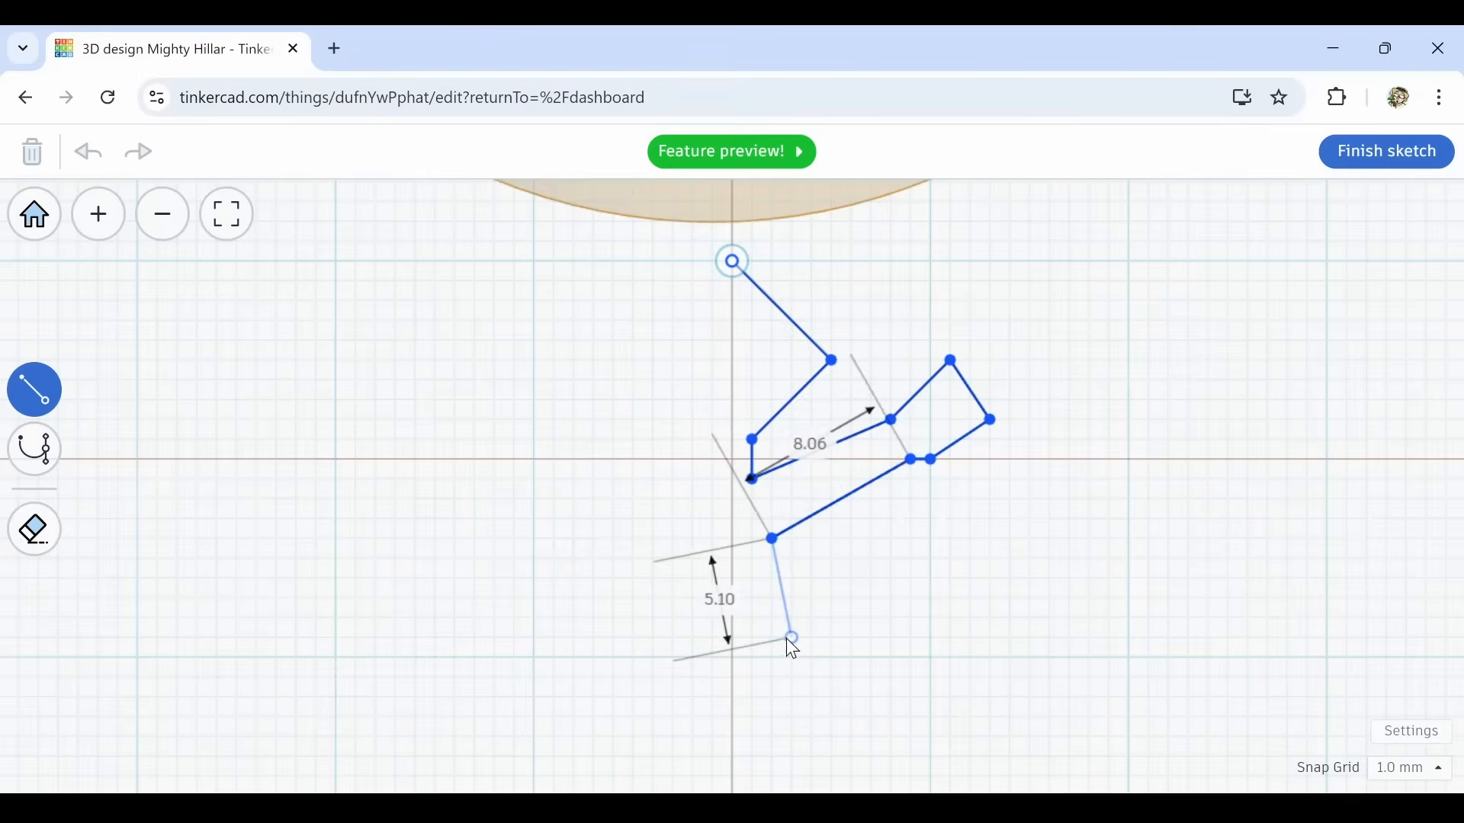
Continue the outline with the torso, leg and foot, and close it along the vertical axis as a half figure about 16 by 32 mm.
left_click(793, 638)
middle_click_drag(801, 665, 737, 424)
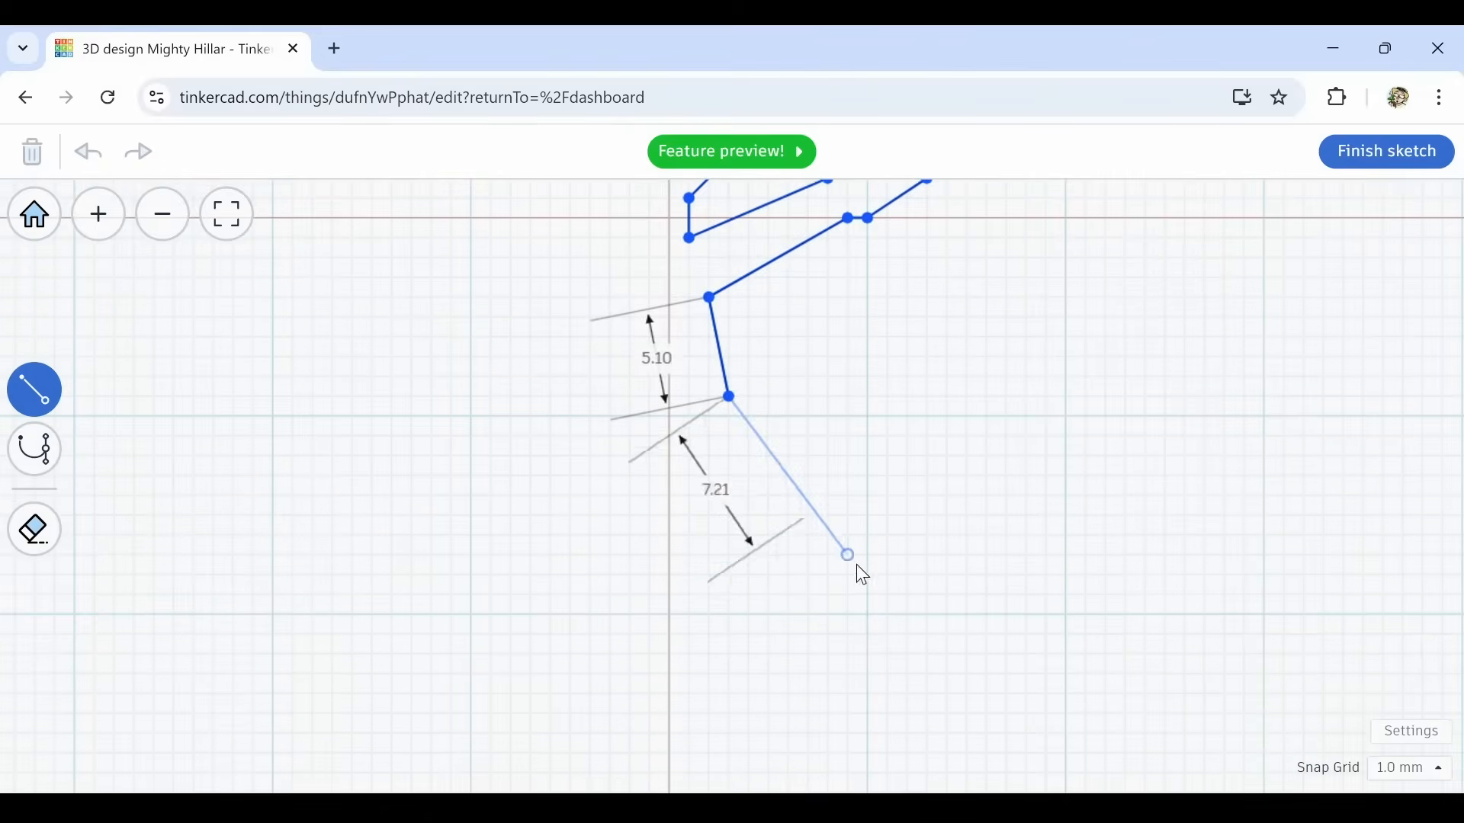
left_click(893, 582)
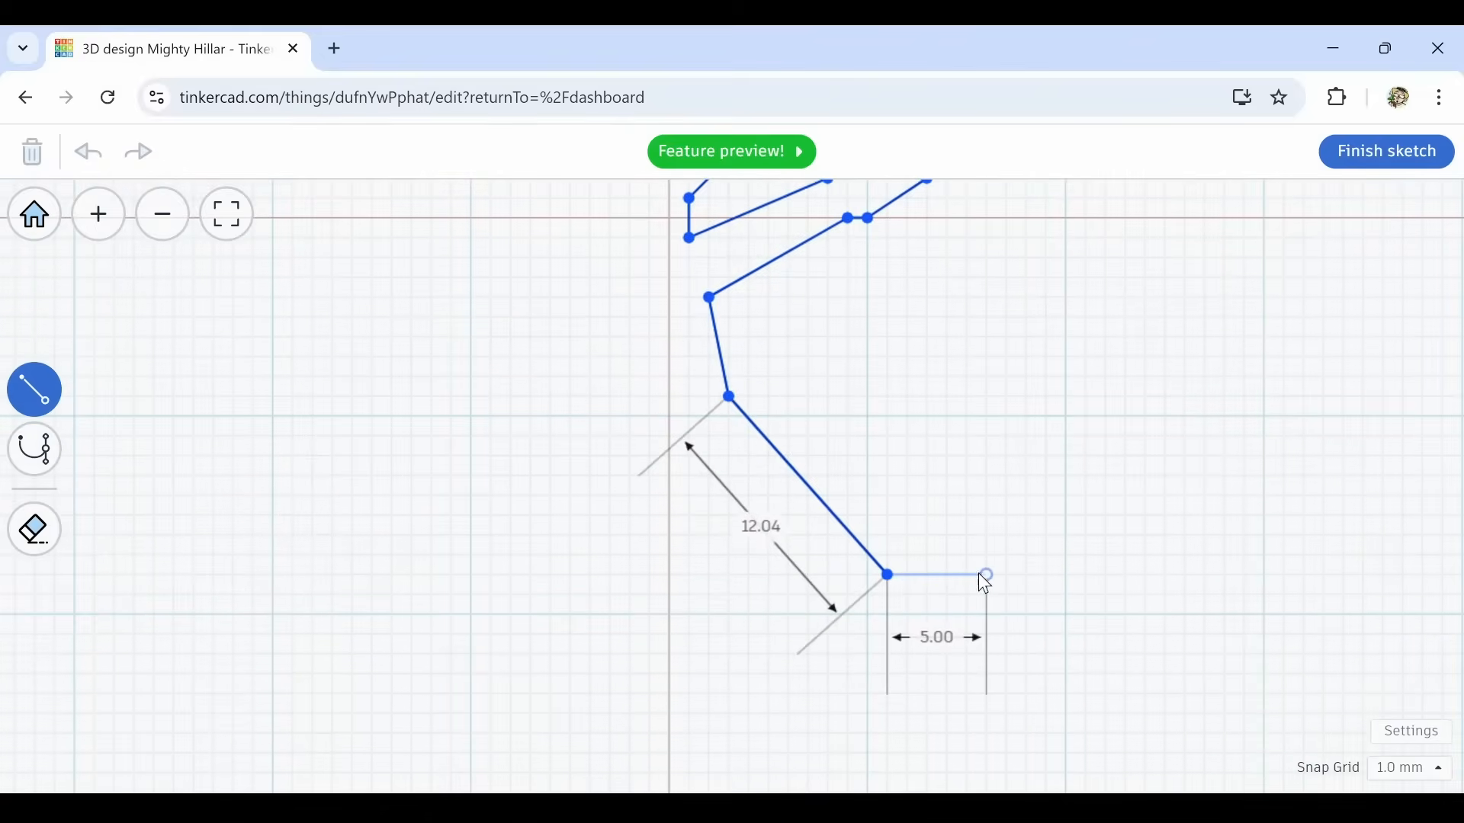
left_click(979, 575)
left_click(967, 655)
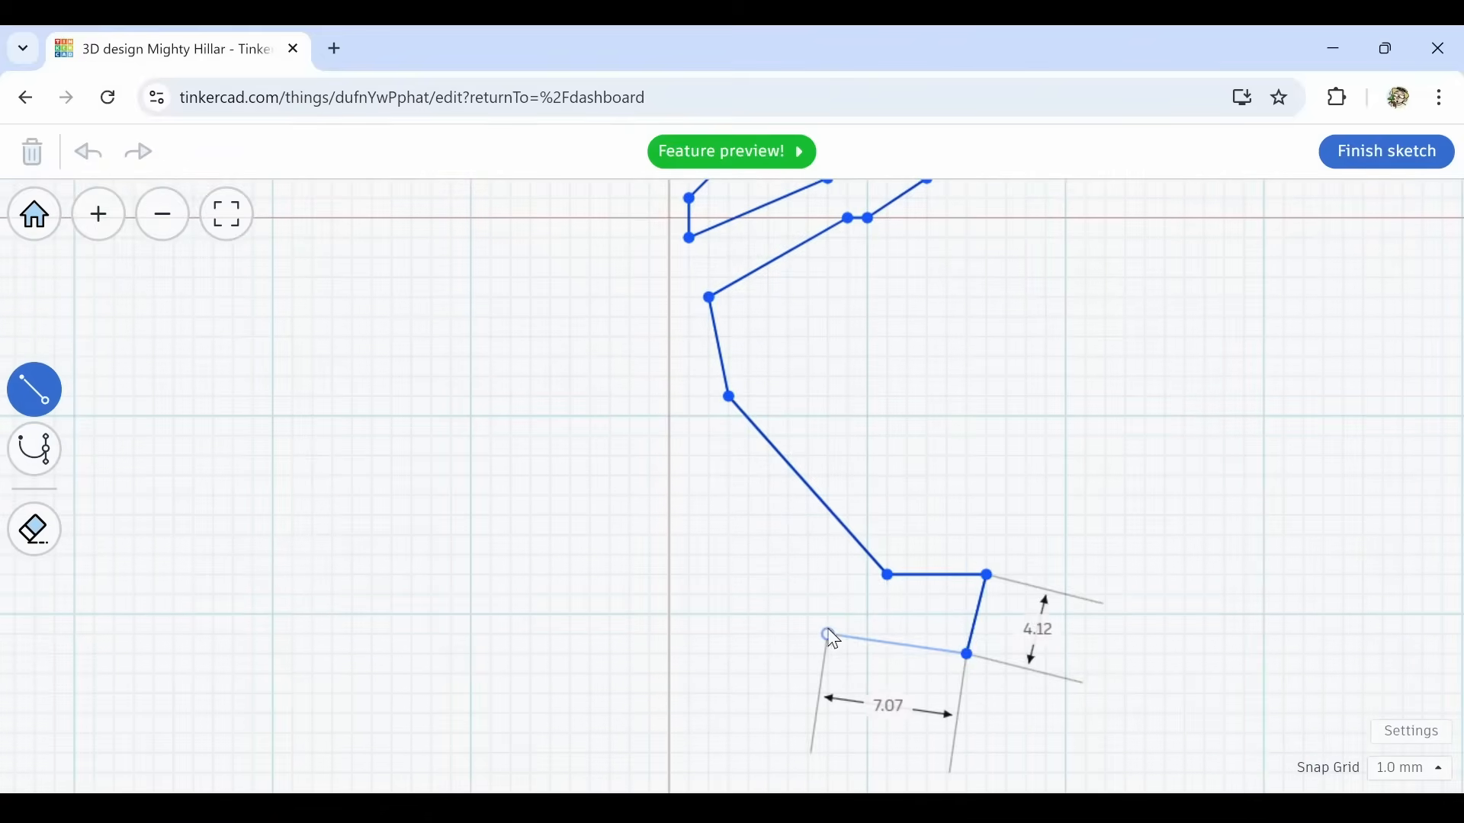
left_click(827, 616)
left_click(811, 574)
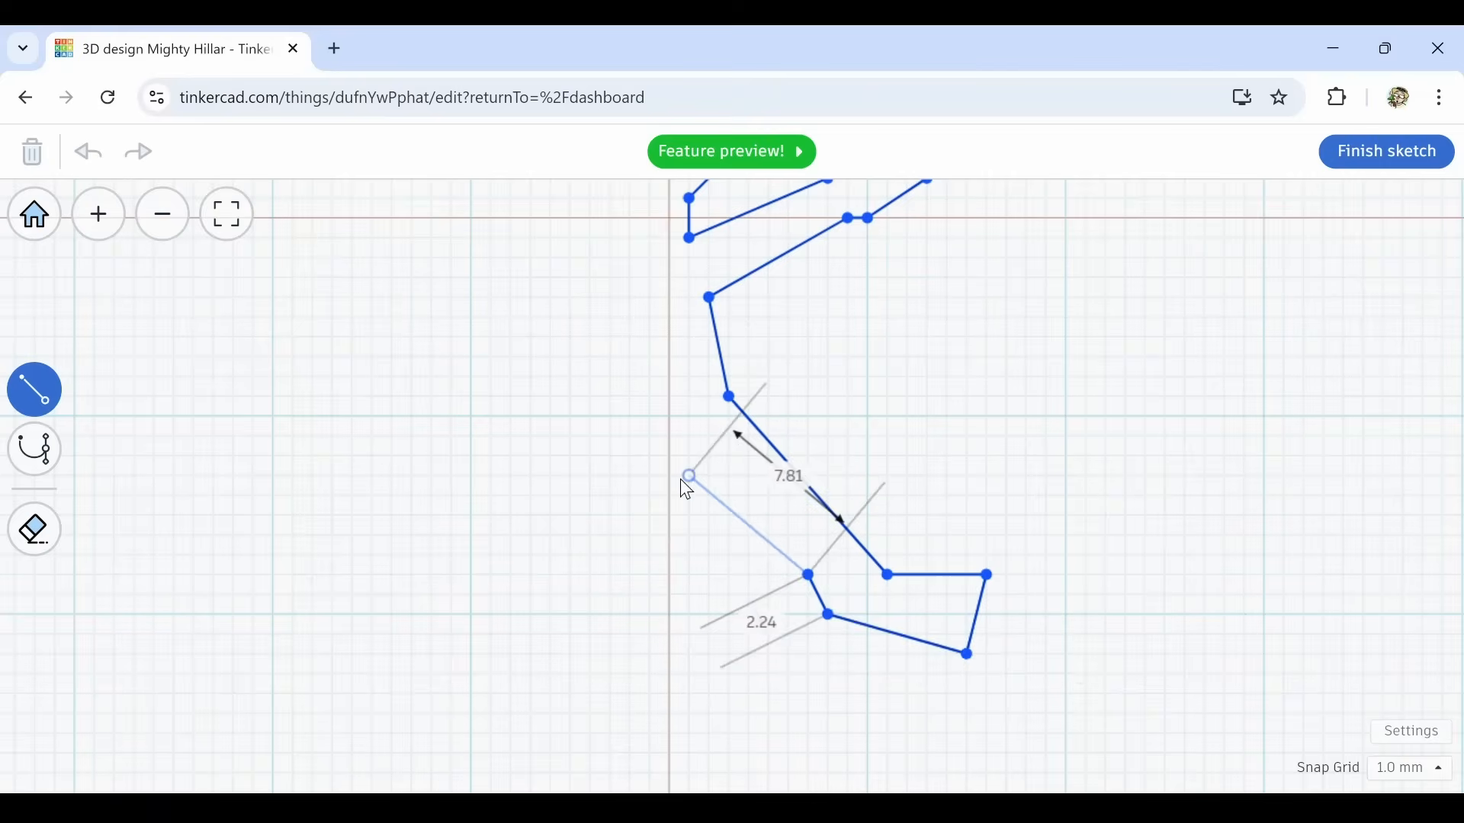
left_click(672, 477)
left_click(677, 481)
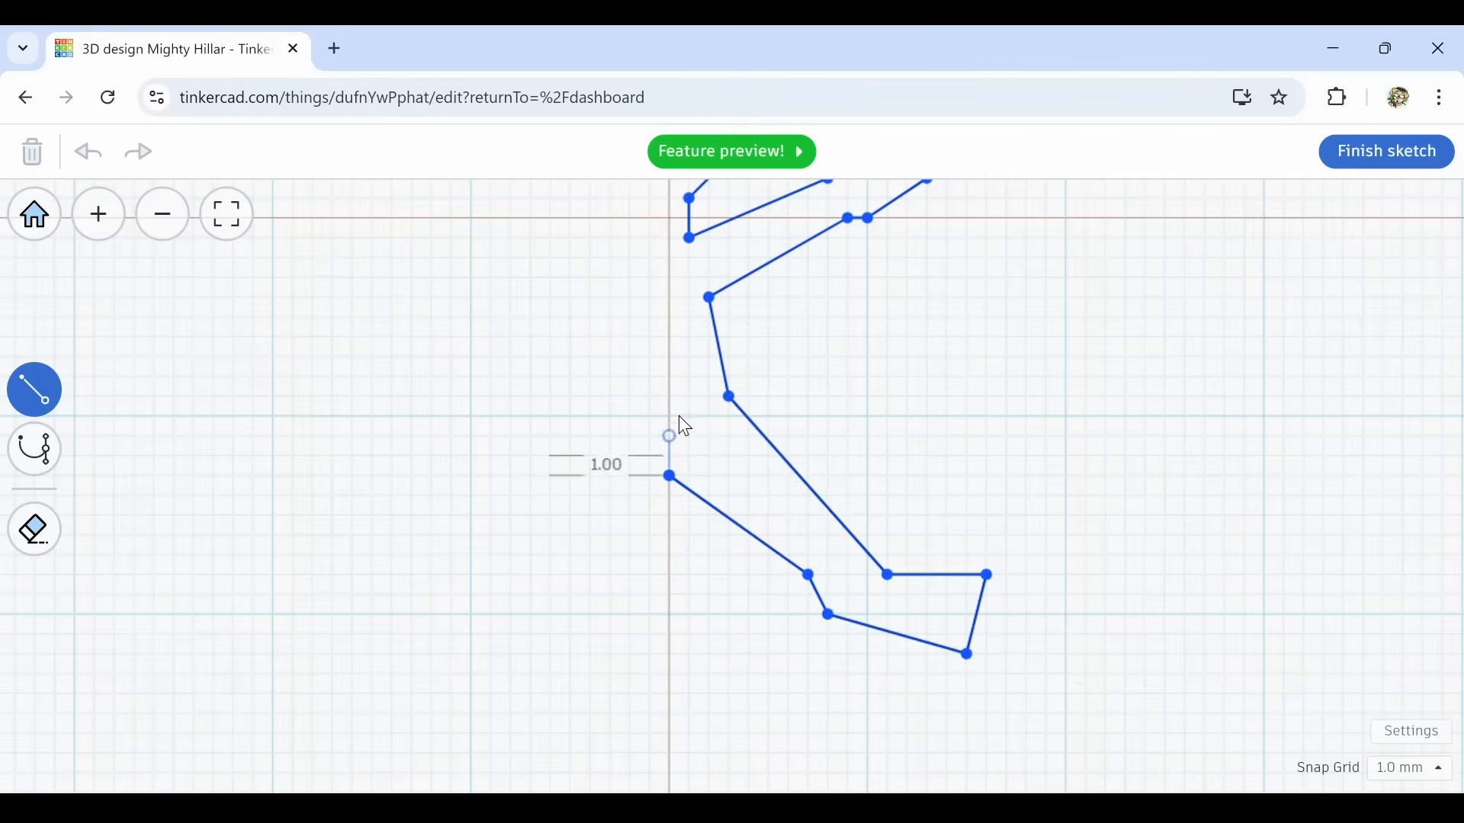
scroll(680, 264, "up", 4)
scroll(661, 266, "down", 5)
middle_click_drag(660, 268, 659, 428)
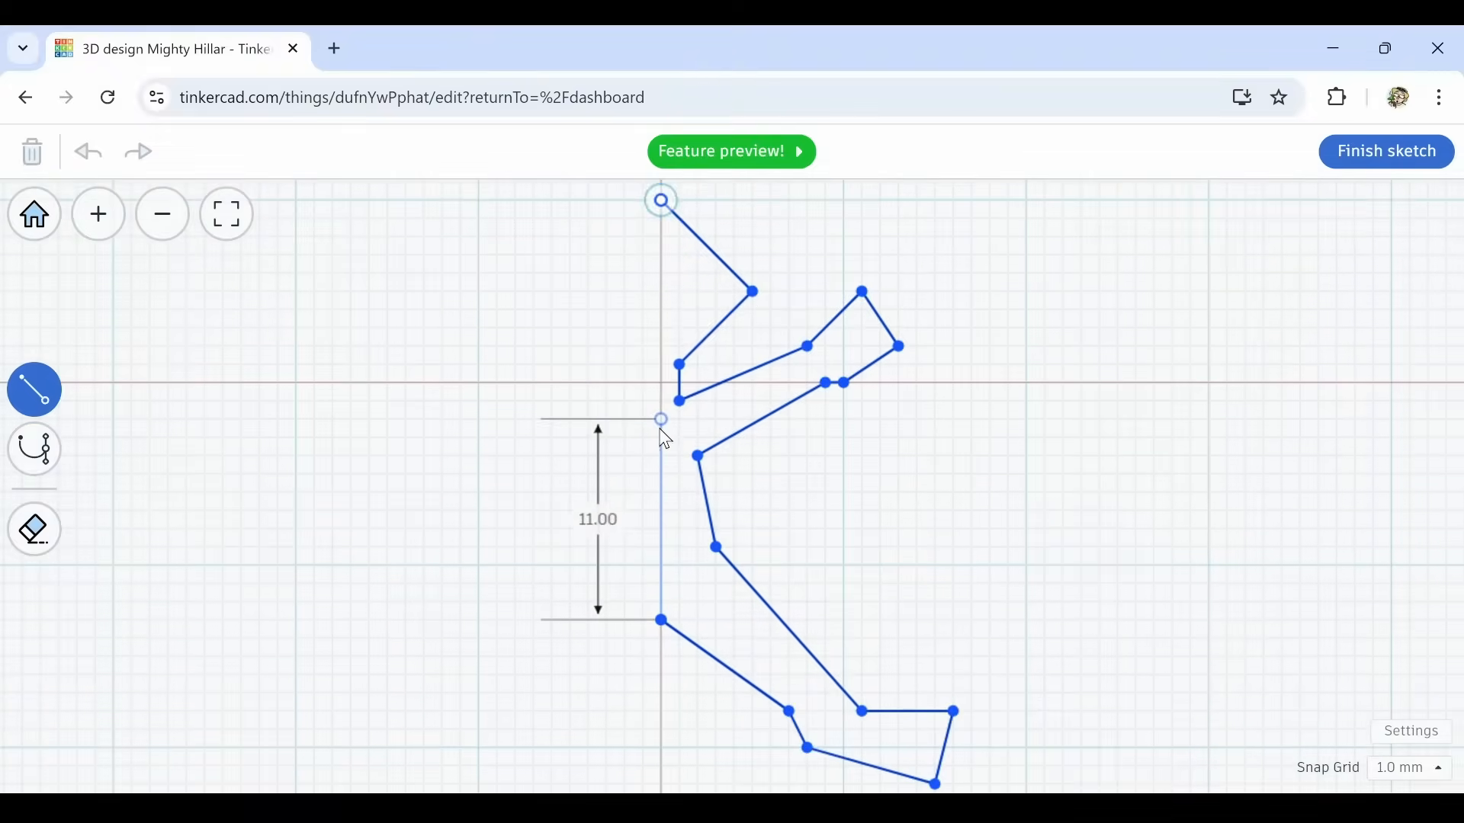
left_click(662, 202)
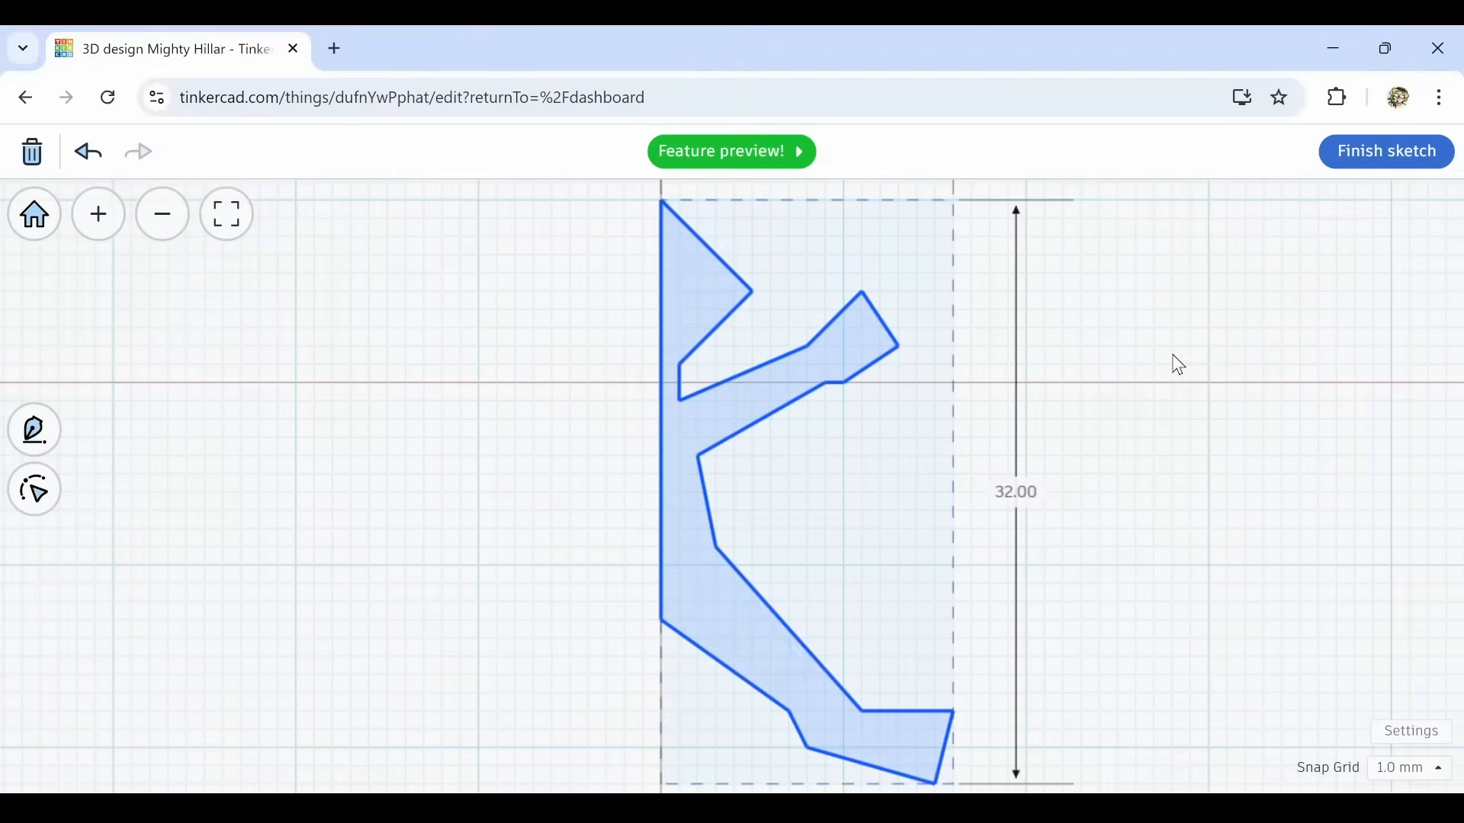
Convert all outline points of the half figure except the two on the vertical axis to smooth curves.
scroll(1179, 365, "down", 3)
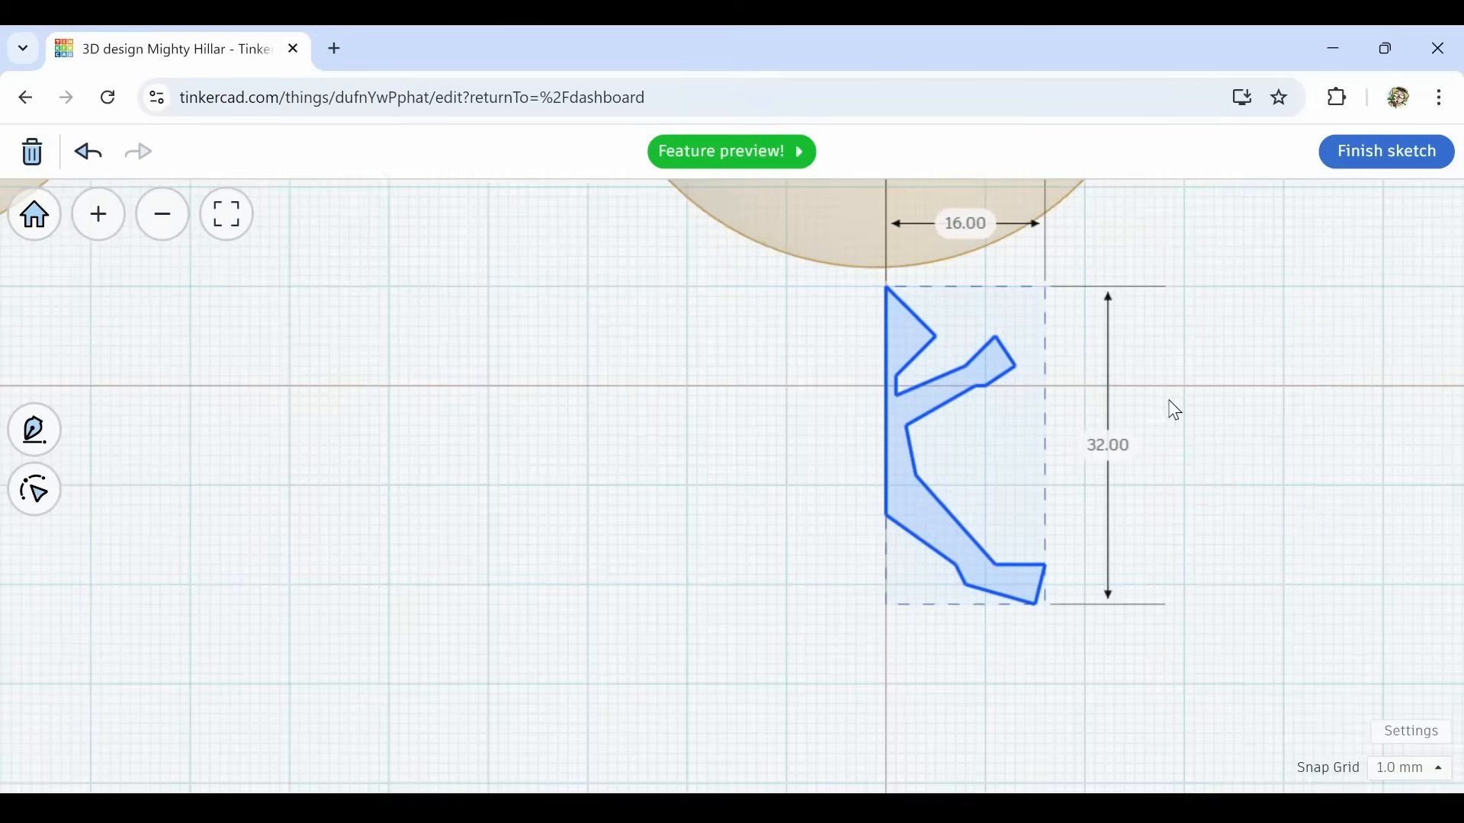
left_click(35, 492)
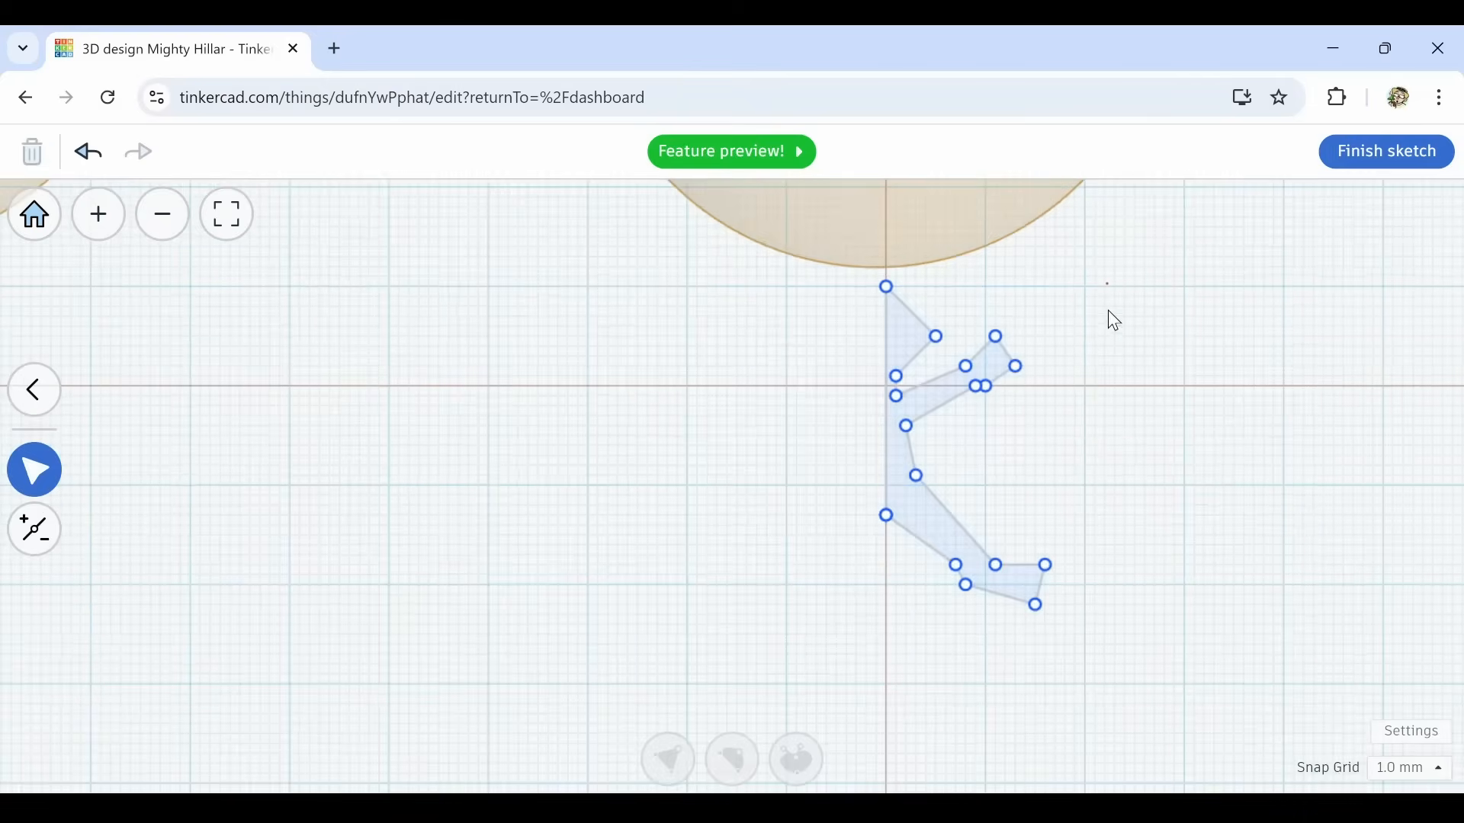
mouse_move(1110, 314)
left_mouse_down()
mouse_move(919, 671)
mouse_move(895, 660)
left_mouse_up()
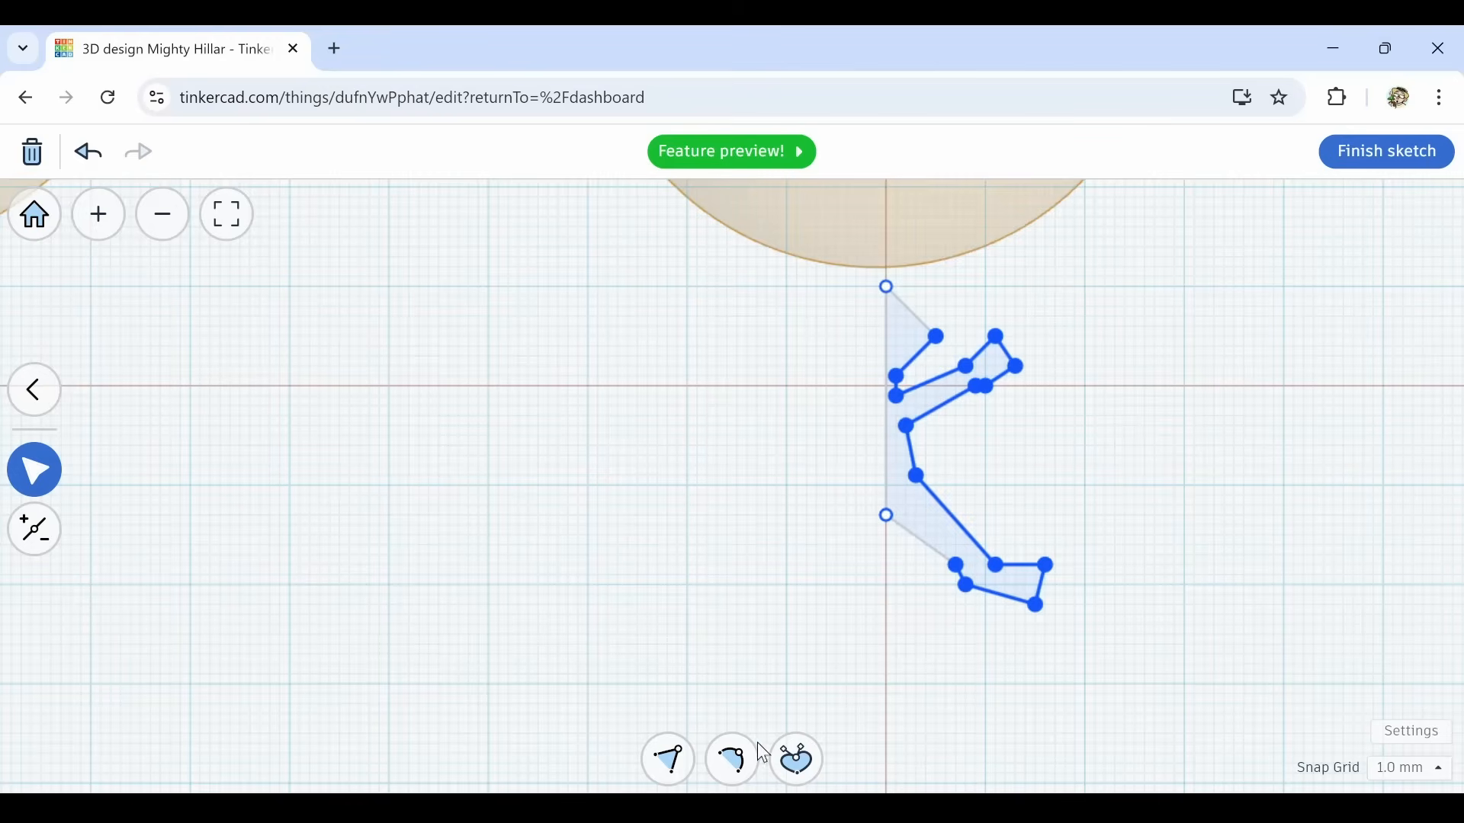
left_click(734, 760)
scroll(921, 462, "up", 3)
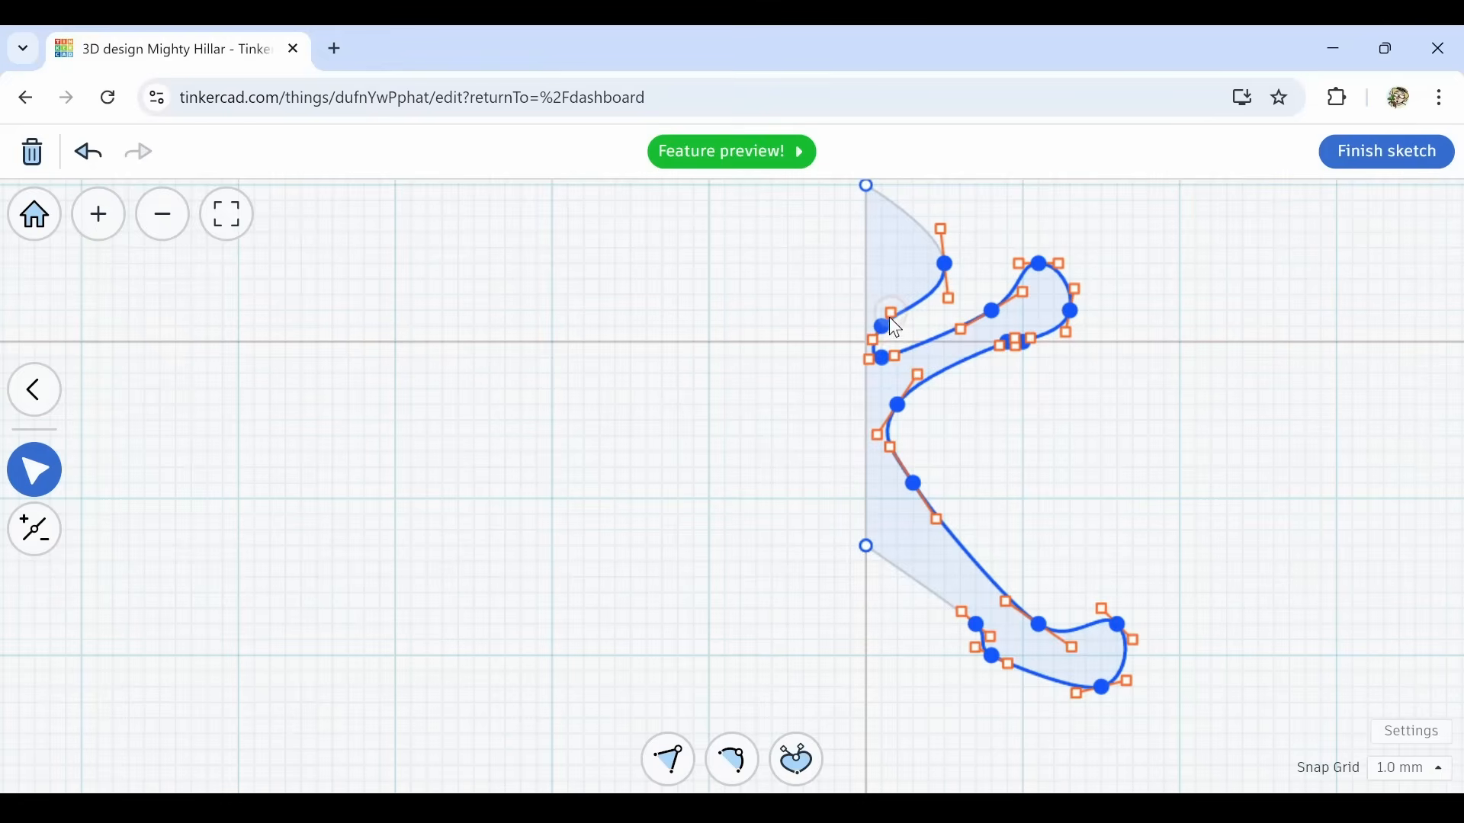
Adjust the curve handles at the neck and the side of the head to give the half head a rounder shape.
left_click(884, 326)
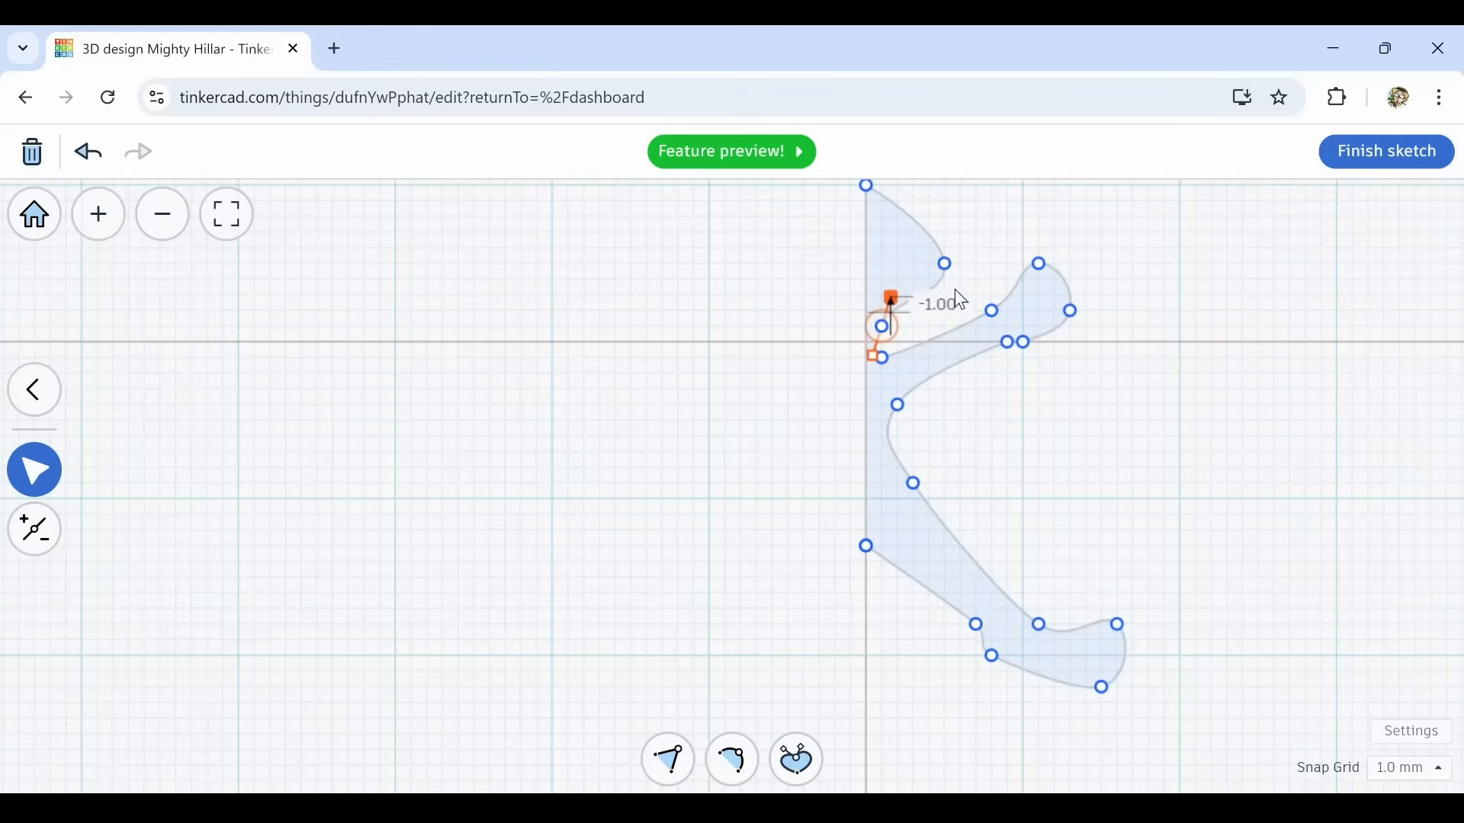
mouse_move(937, 263)
left_mouse_down()
mouse_move(944, 233)
mouse_move(928, 245)
left_mouse_up()
left_click_drag(927, 216, 925, 190)
Align the armpit and waist points vertically 6 mm apart, shorten the waist point's curve handles, and finish the sketch.
left_click_drag(912, 483, 912, 499)
left_click_drag(897, 405, 917, 401)
left_click(912, 499)
scroll(895, 462, "up", 3)
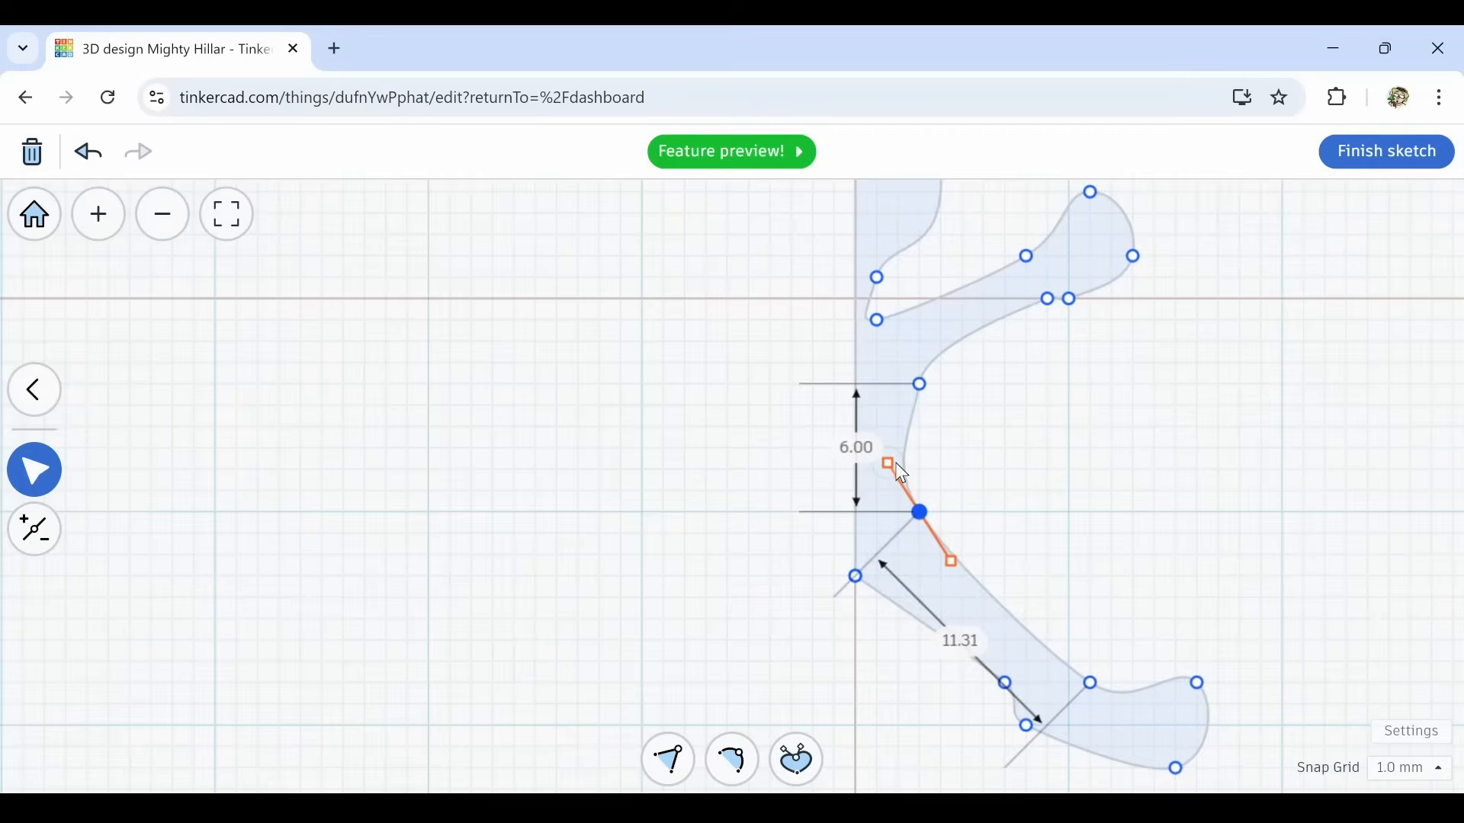
scroll(1020, 466, "down", 3)
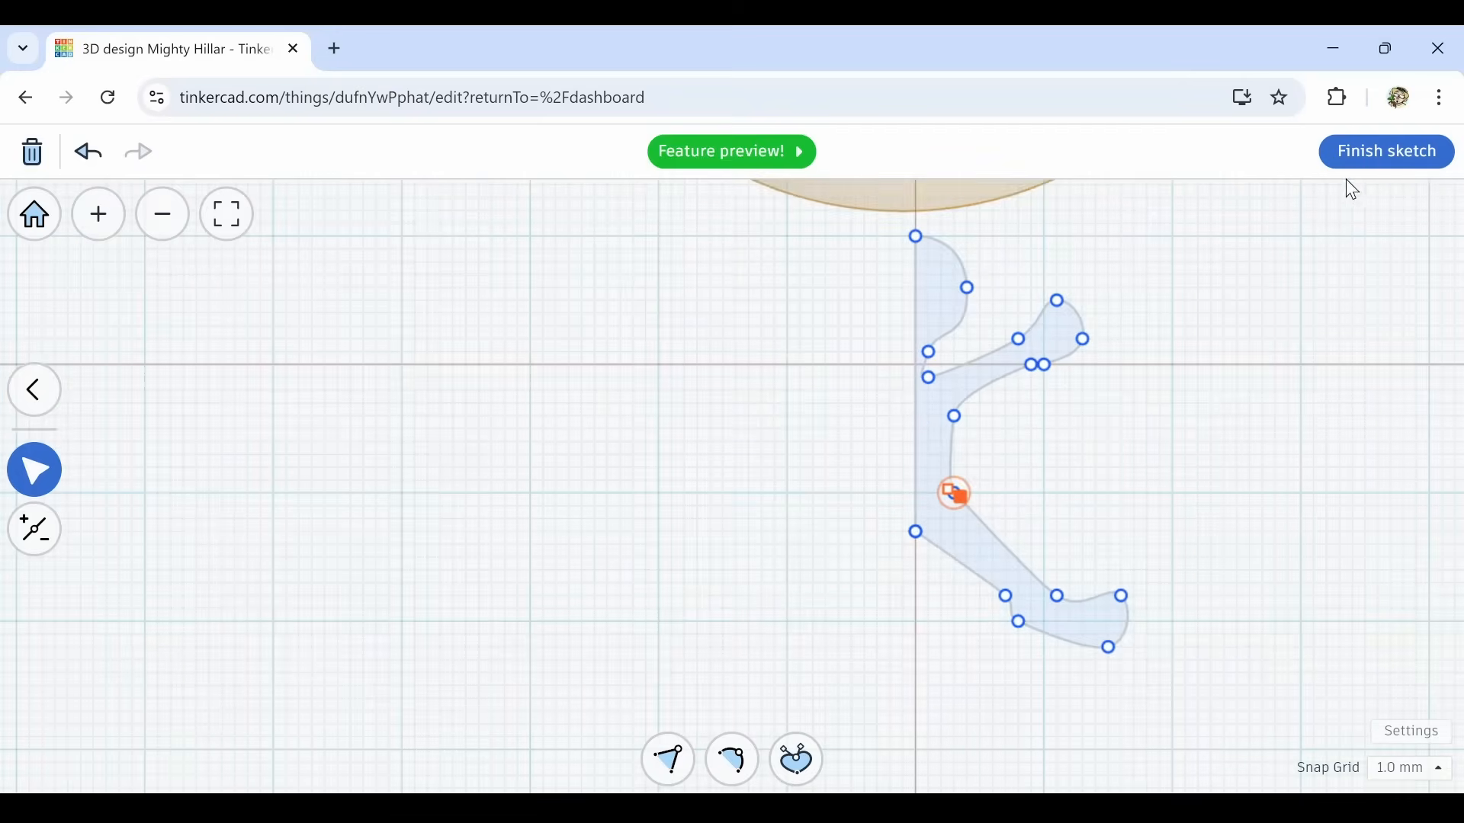
left_click(1367, 152)
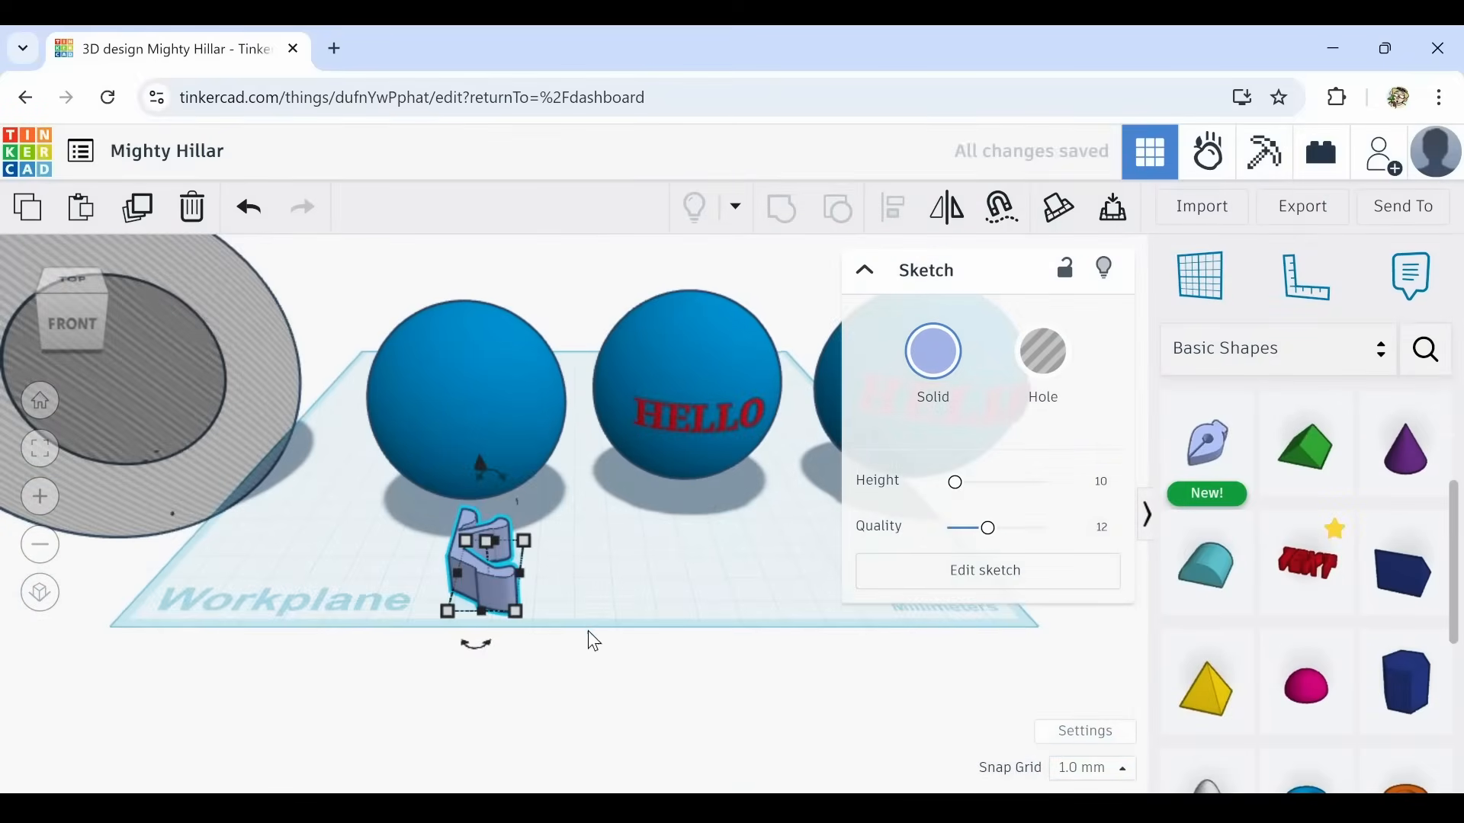
Duplicate the extruded half figure, move the copy to its straight side, and mirror the copy sideways into the matching half.
right_click_drag(587, 630, 580, 764)
scroll(558, 679, "up", 6)
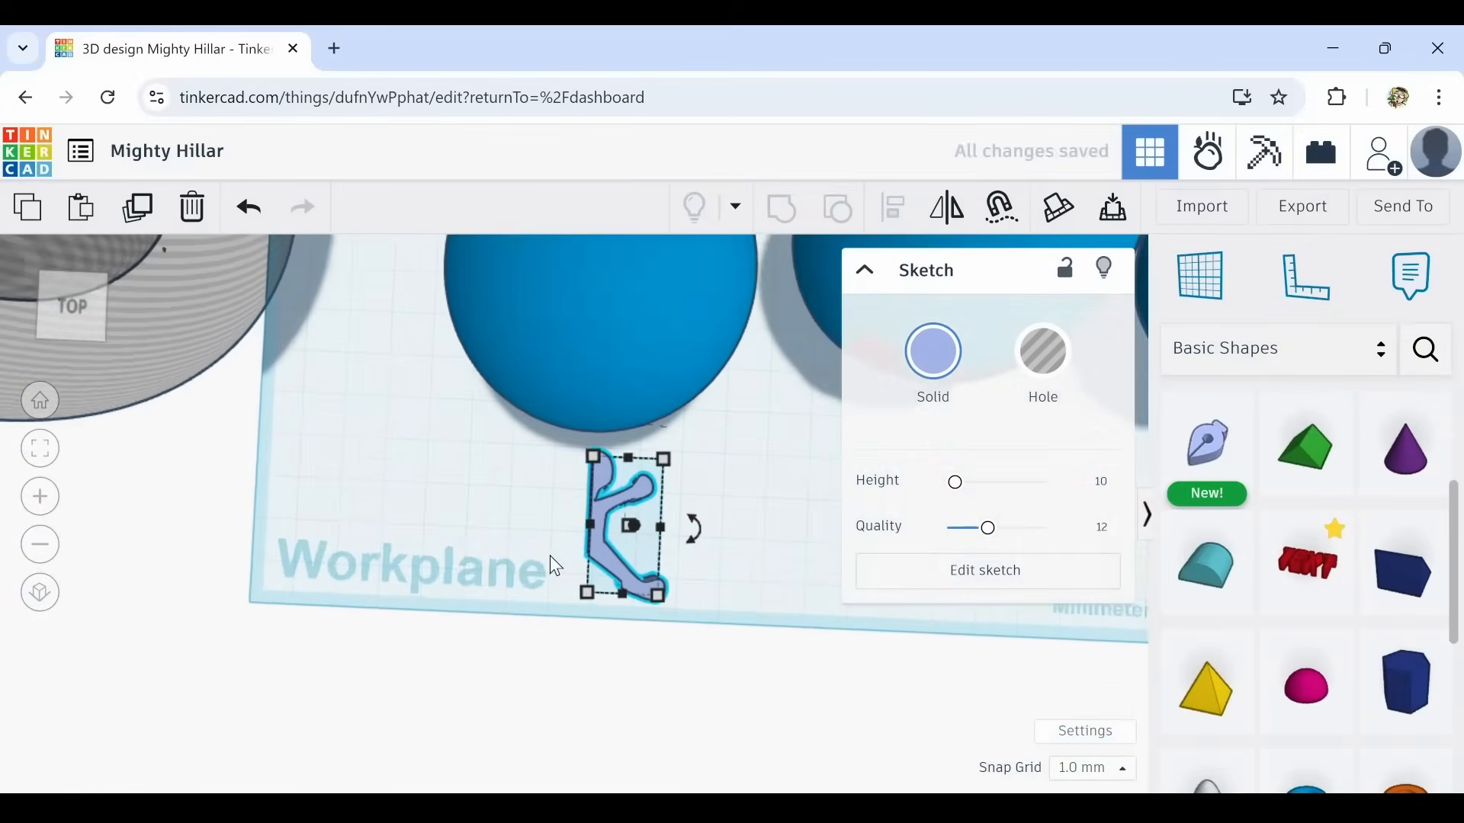
left_click(751, 638)
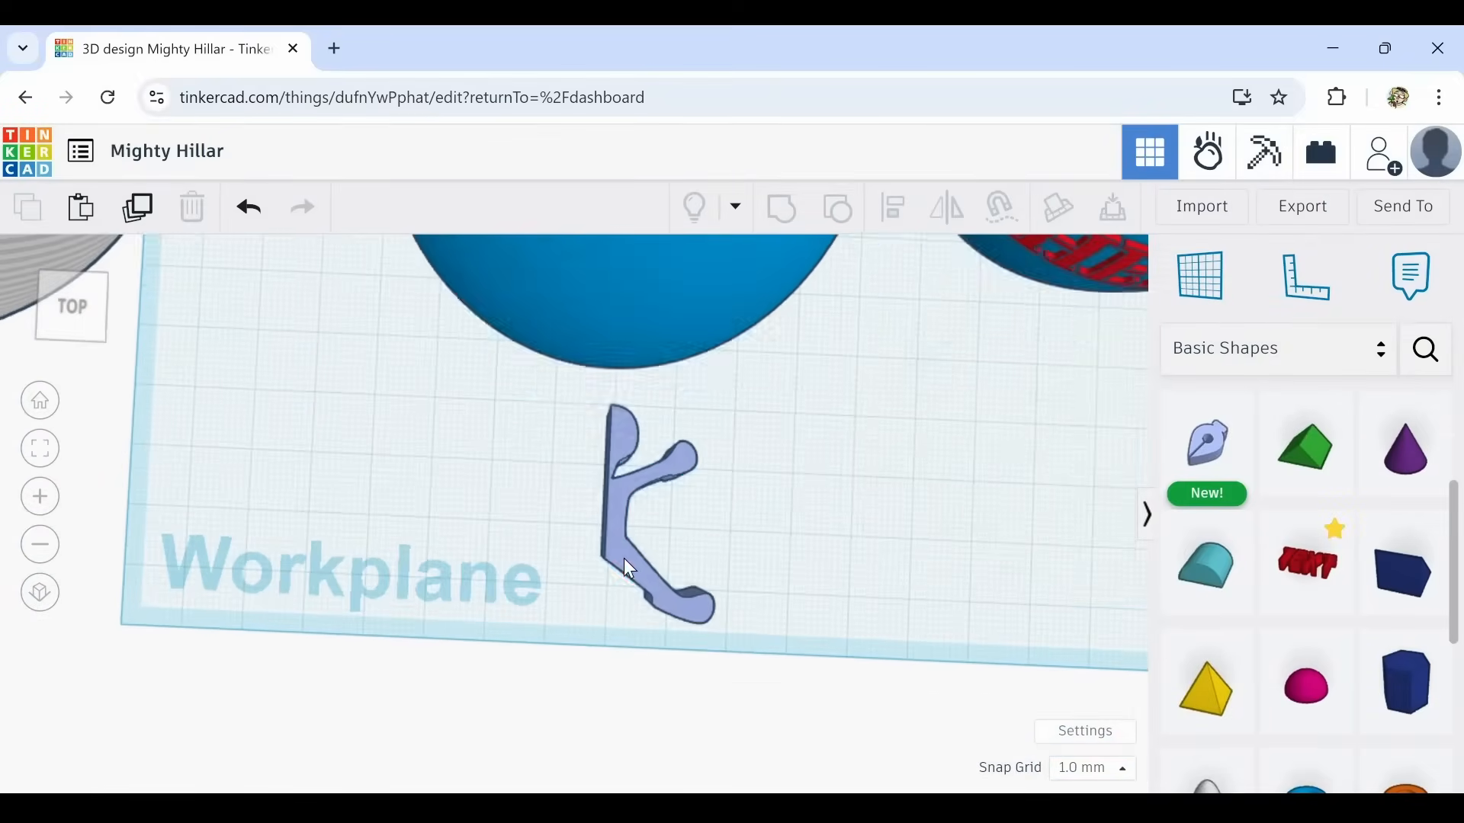
left_click(624, 558)
scroll(624, 558, "up", 4)
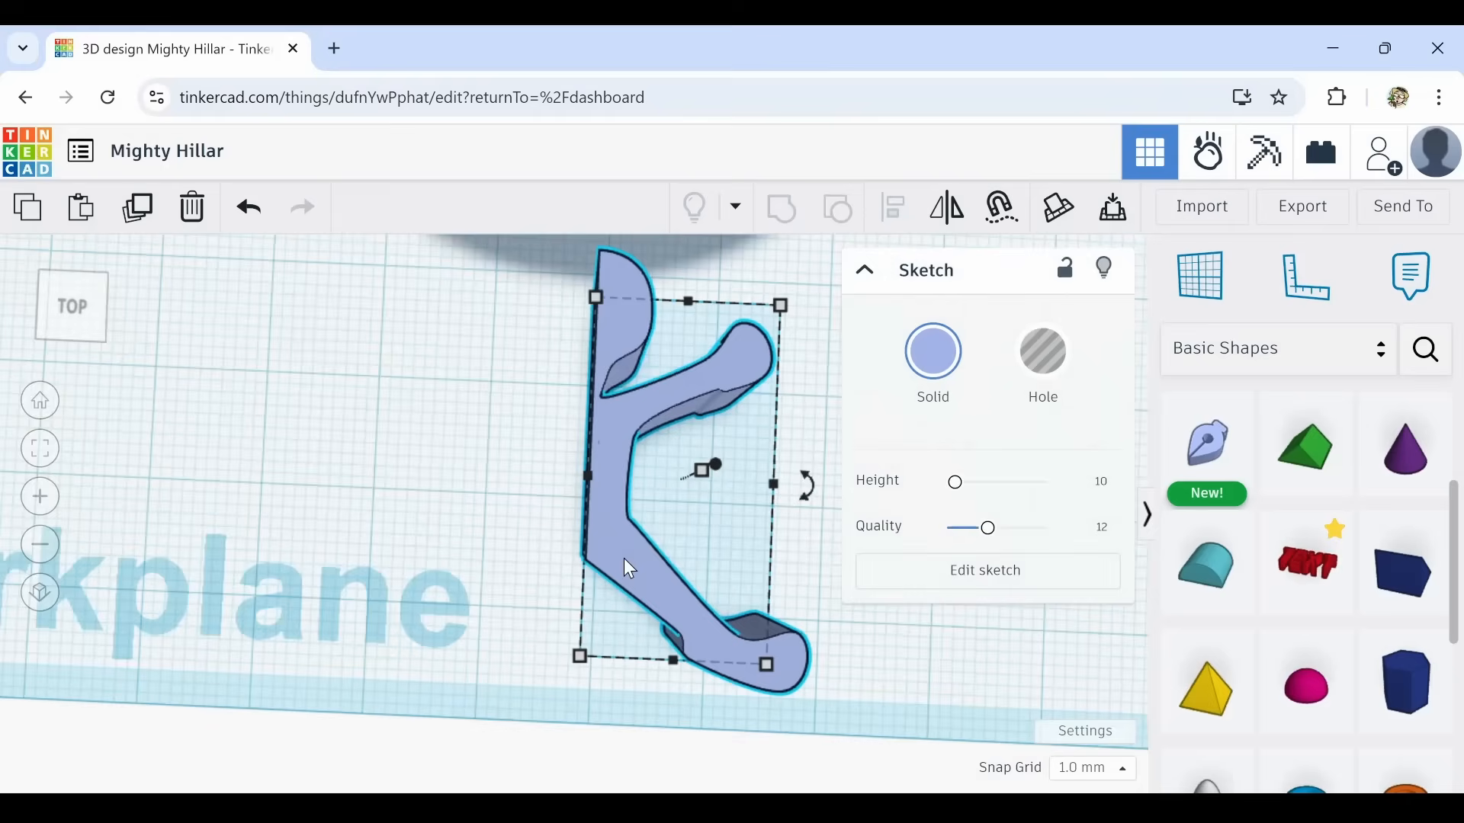
left_click(138, 208)
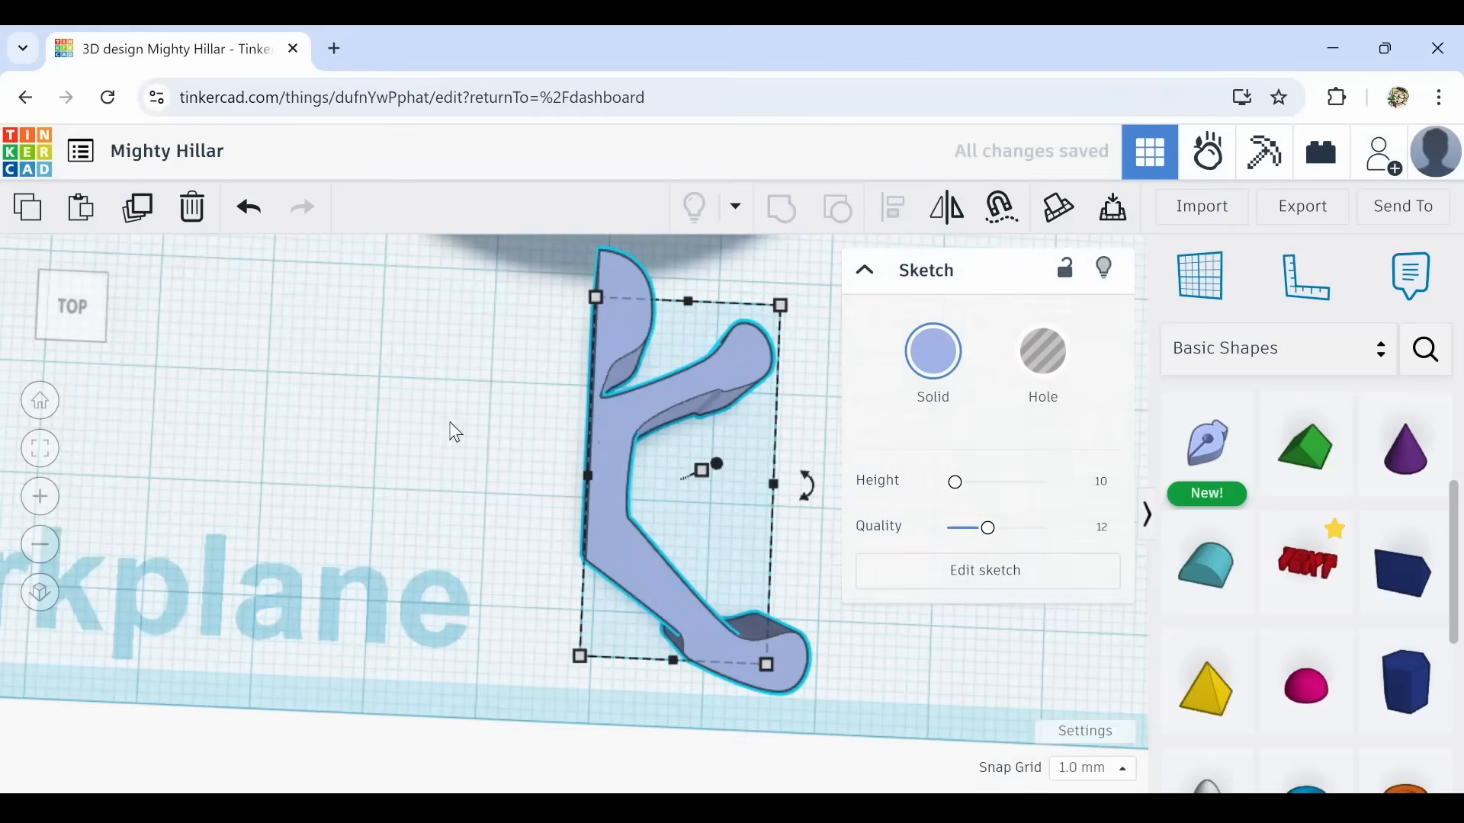
left_click_drag(610, 488, 394, 476)
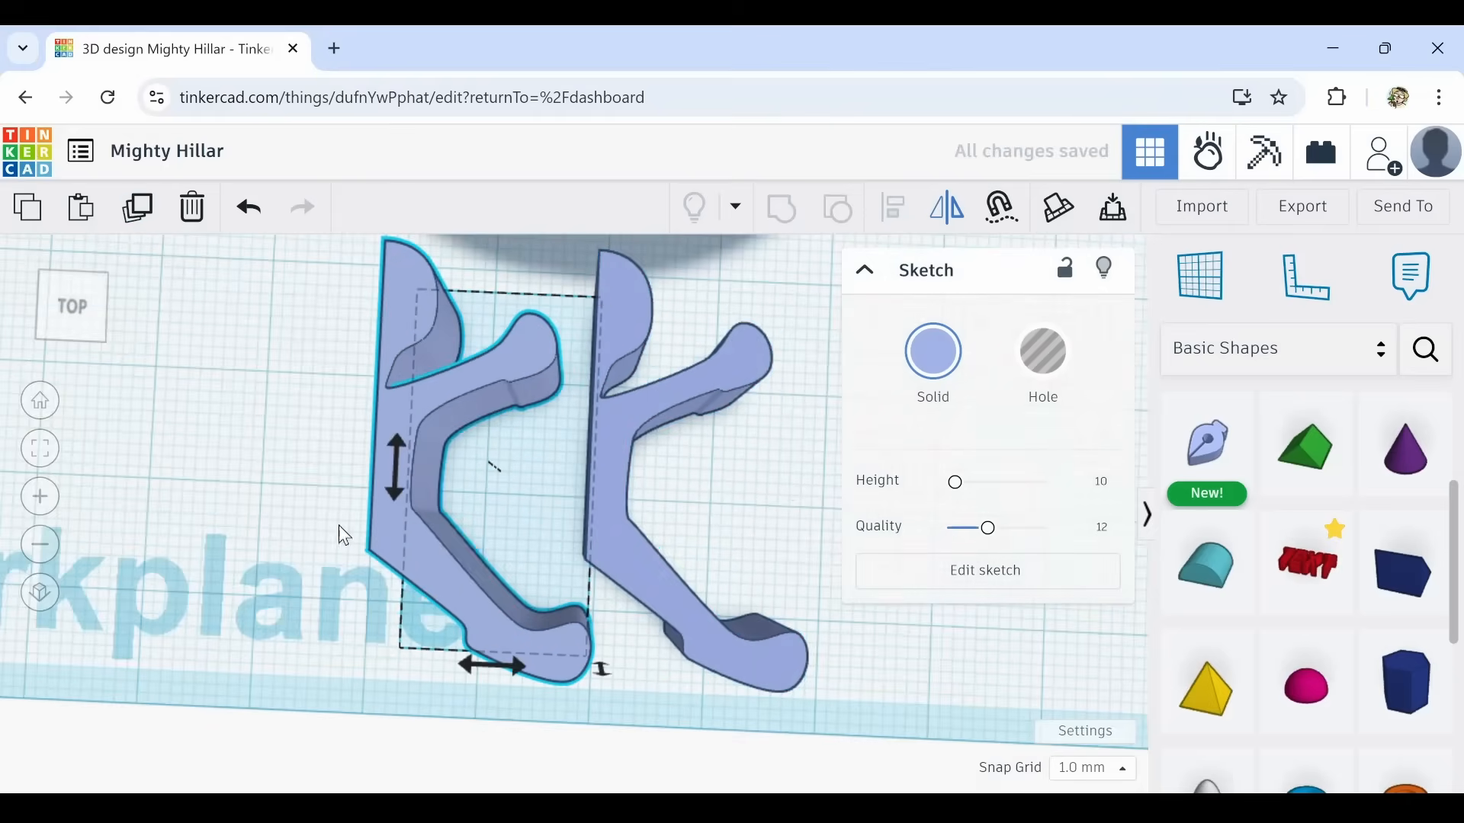
left_click(503, 668)
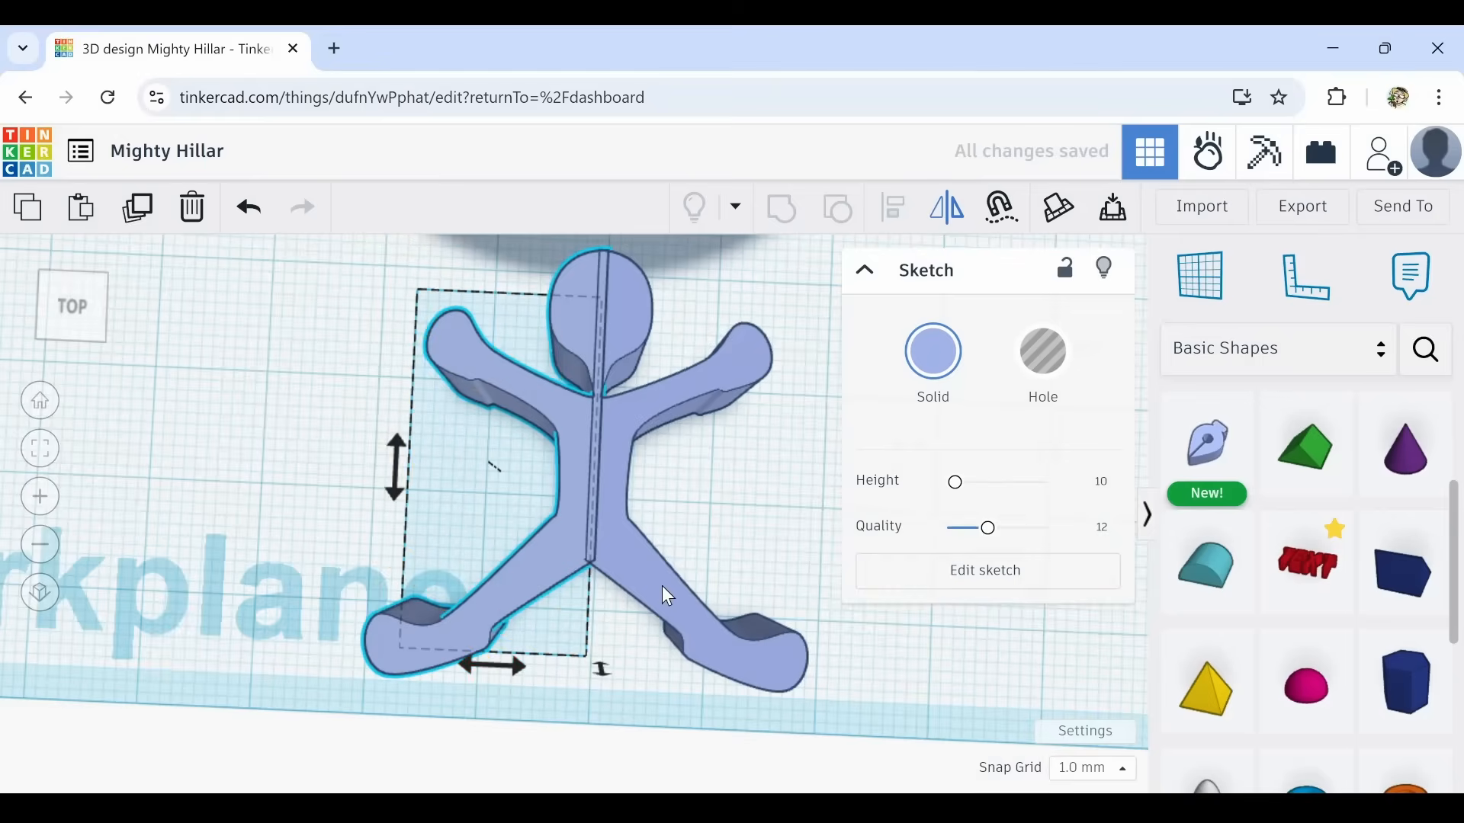
Set the snap grid to 0.1 mm, turn the mirrored half figure into a hole, and inspect the seam between the halves.
left_click(1110, 769)
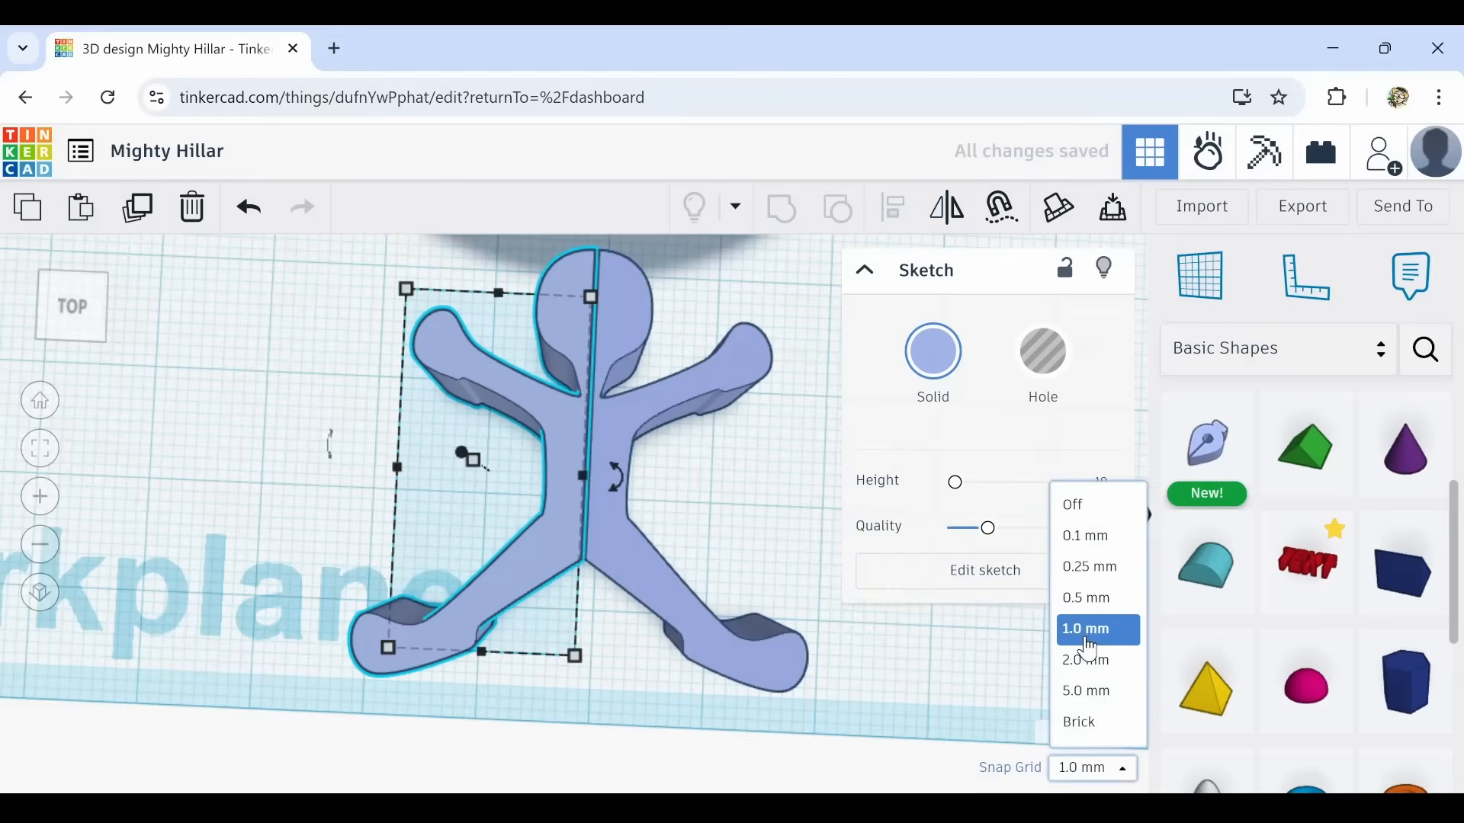
left_click(1088, 536)
scroll(525, 436, "up", 5)
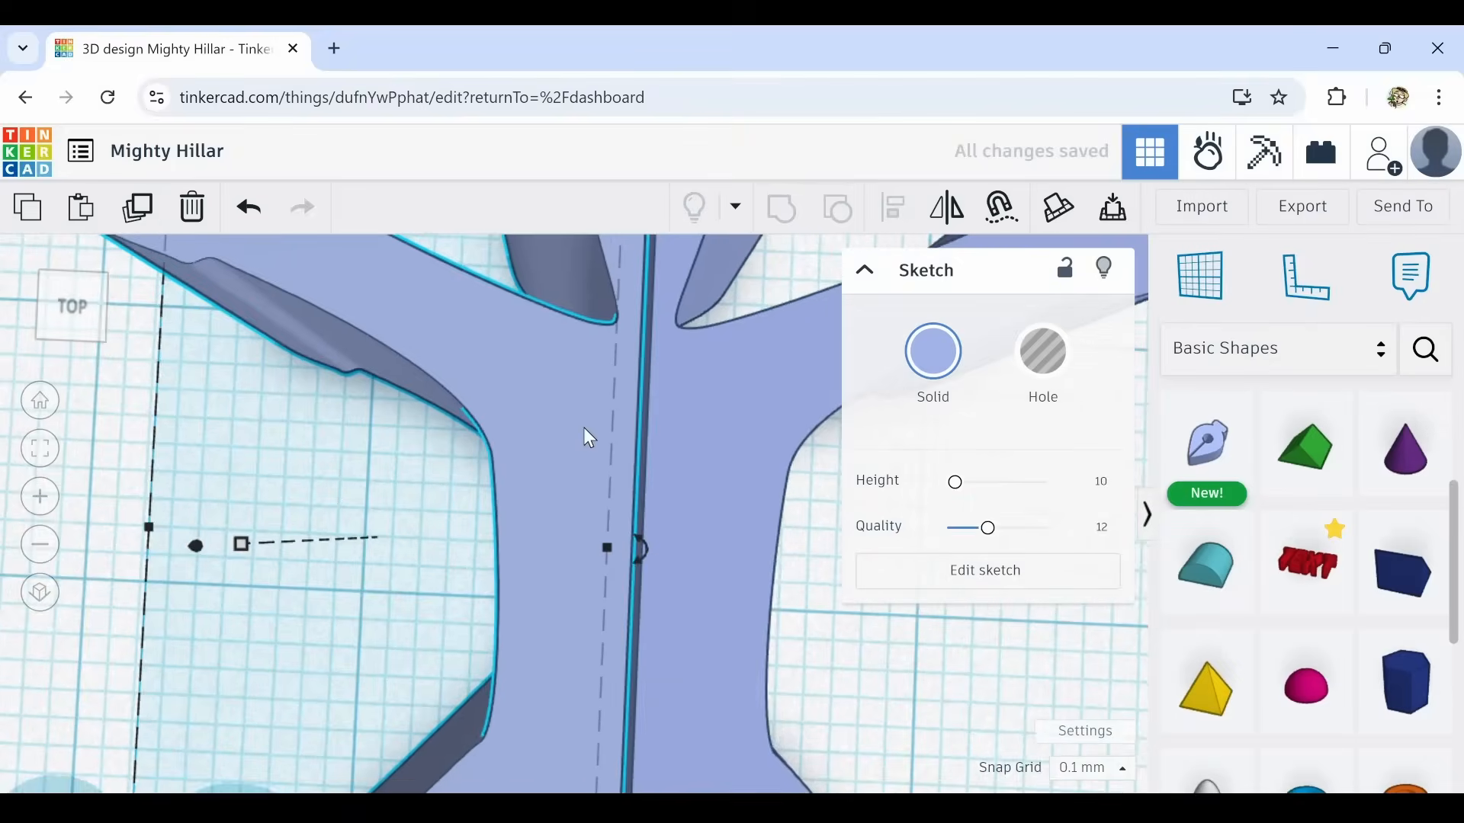
mouse_move(680, 506)
right_mouse_down()
mouse_move(669, 500)
mouse_move(842, 434)
right_mouse_up()
left_click(1014, 382)
mouse_move(645, 518)
right_mouse_down()
mouse_move(842, 507)
mouse_move(844, 467)
right_mouse_up()
right_click_drag(648, 559, 609, 605)
scroll(609, 602, "down", 5)
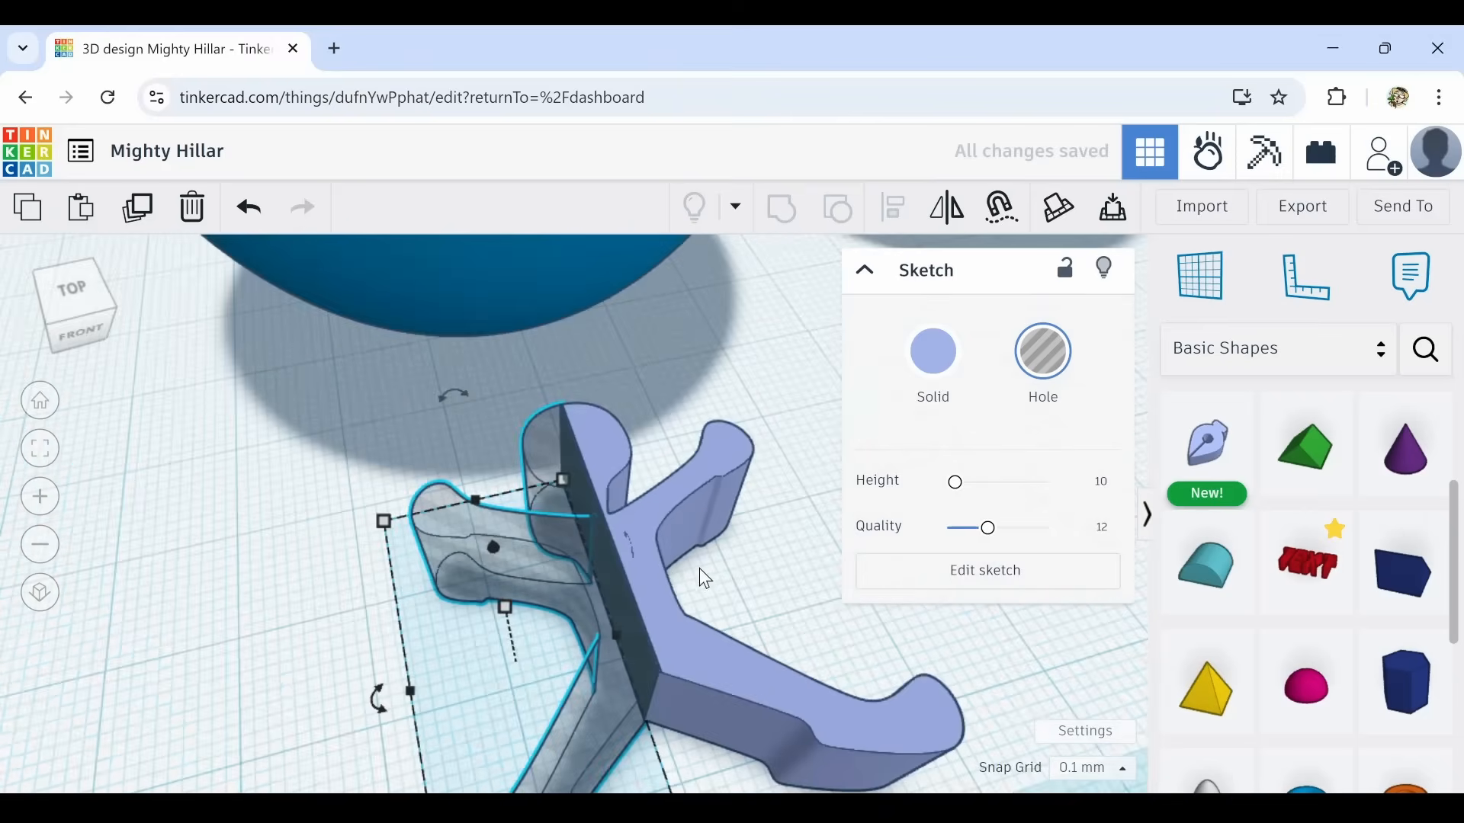
Turn the mirrored hole half back into a solid and group both halves into a single person figure.
left_click(719, 574)
left_click(624, 578)
left_click(936, 395)
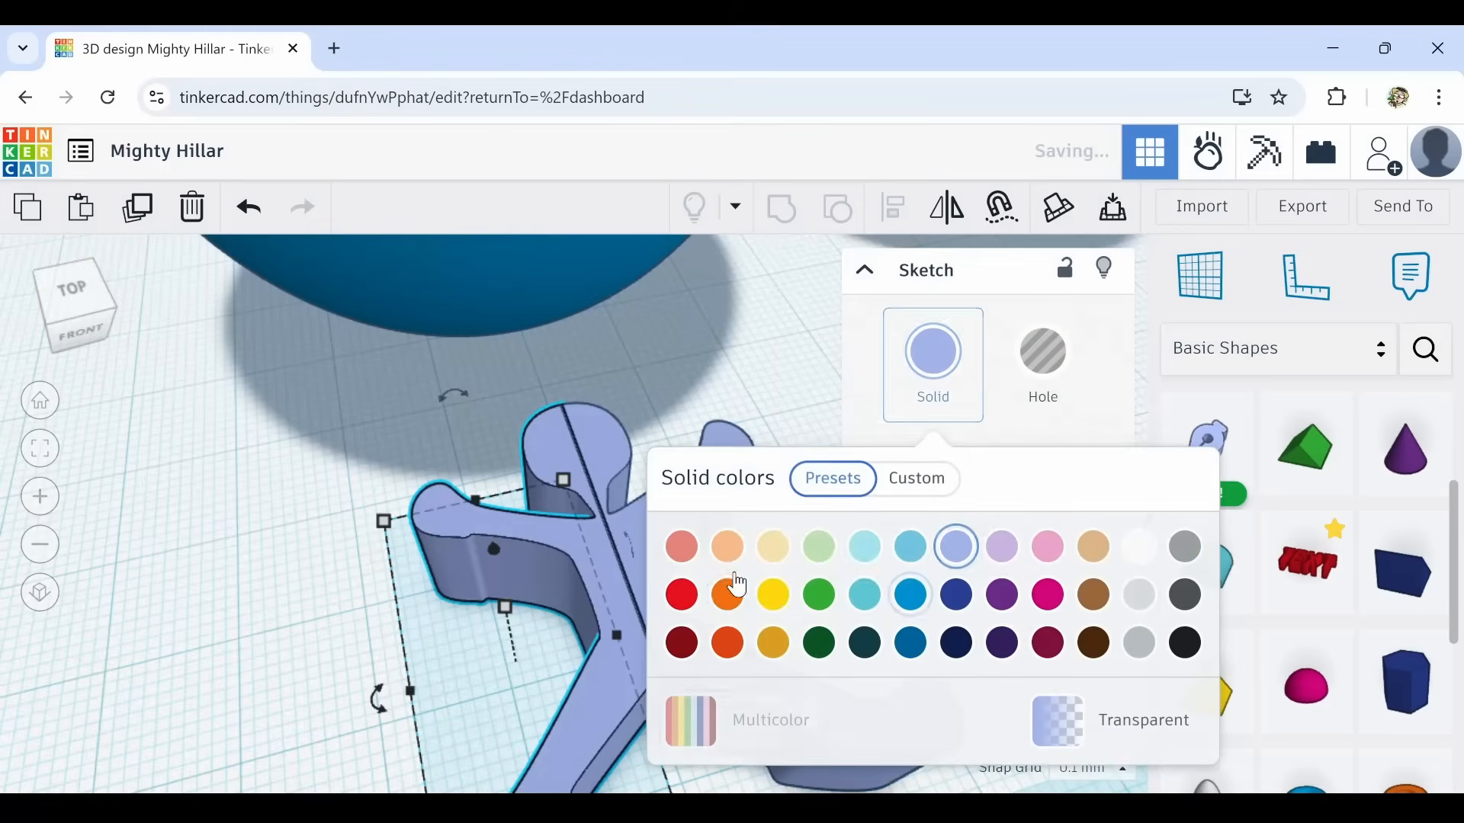
left_click_drag(352, 498, 776, 654)
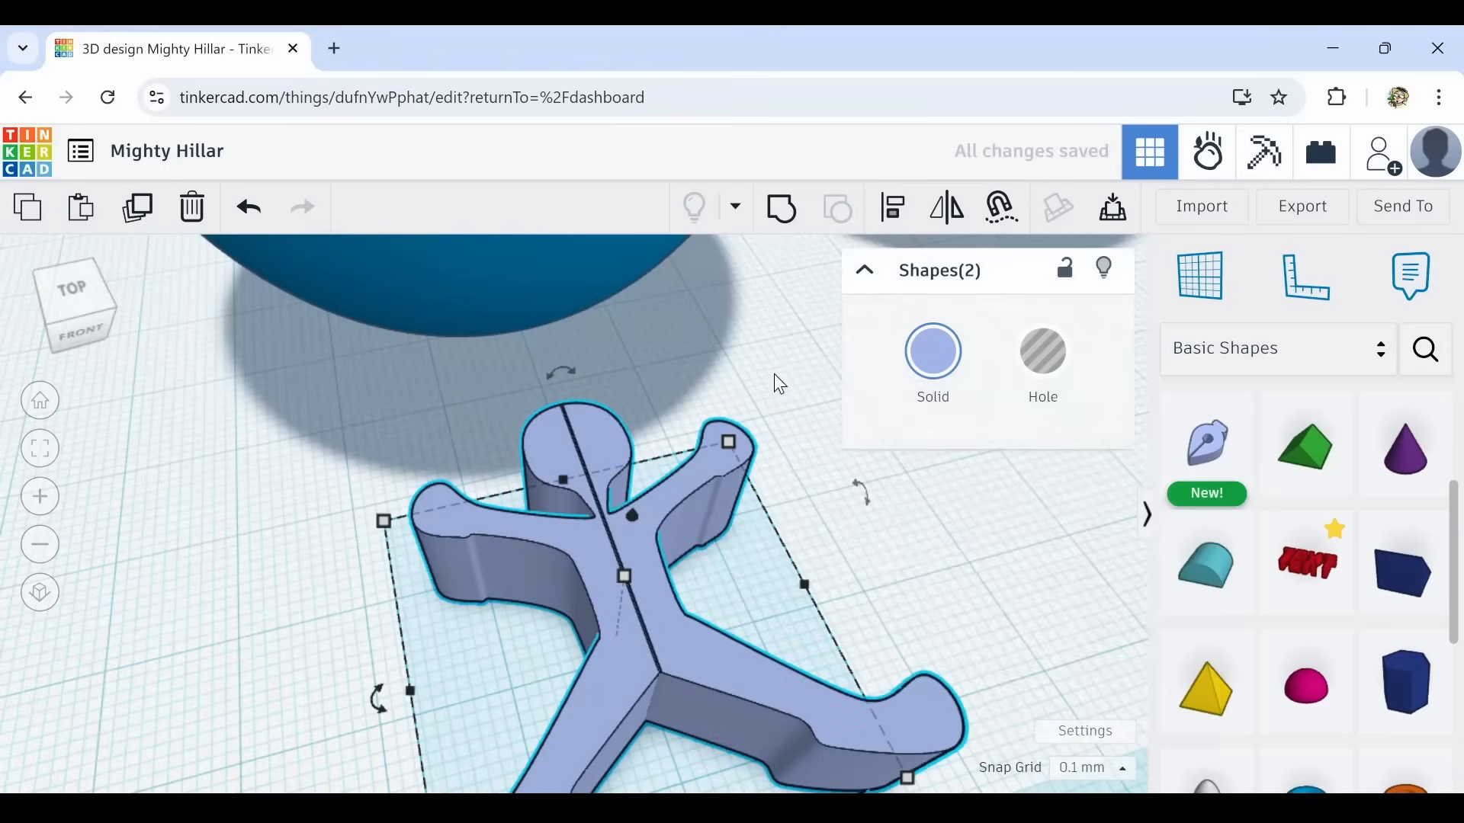
left_click(795, 216)
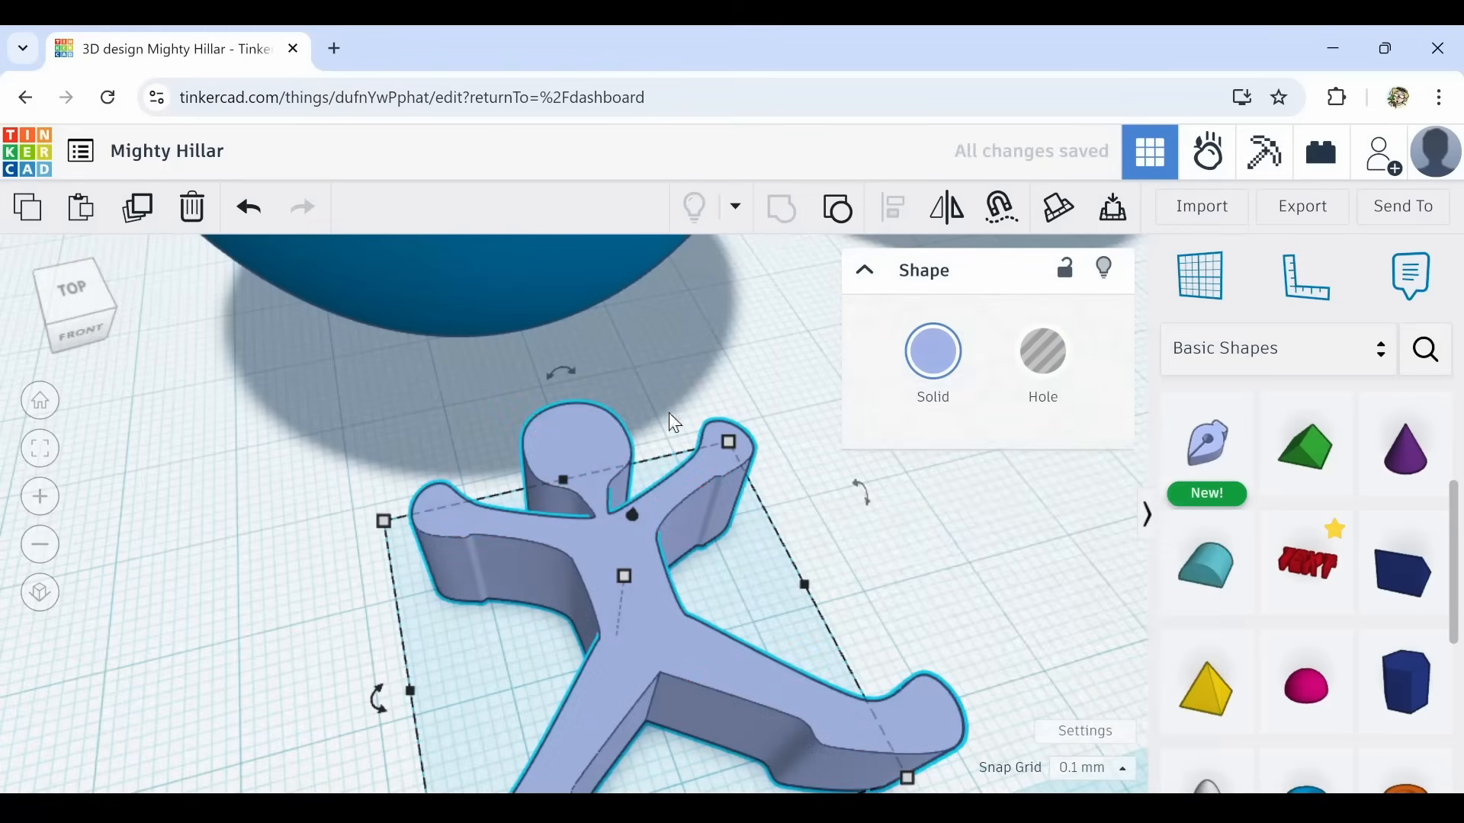
Rotate the person figure 90° so it stands upright, and raise it above the workplane.
scroll(756, 414, "down", 8)
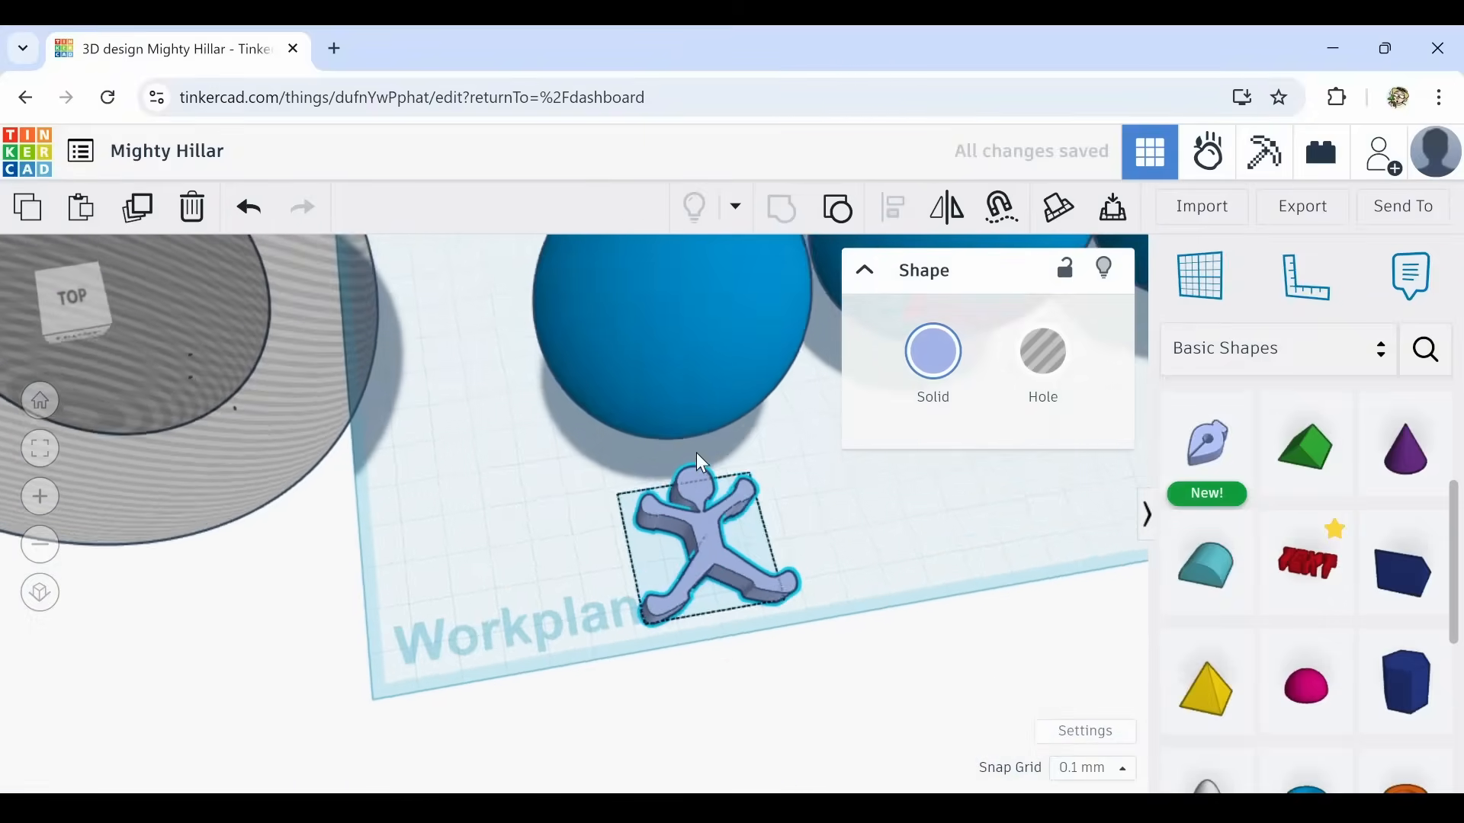
right_click_drag(700, 494, 366, 454)
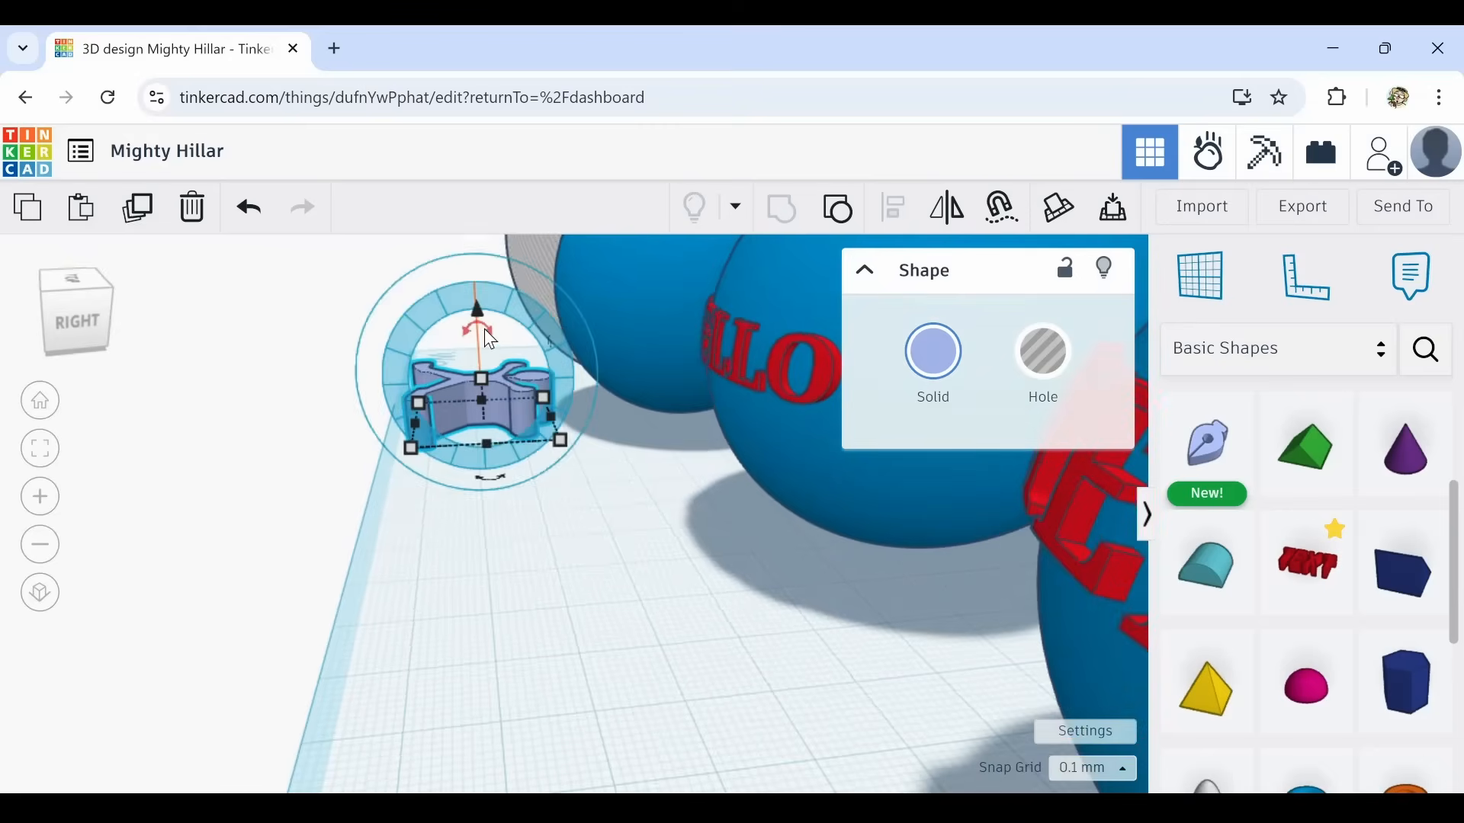
left_click_drag(478, 323, 446, 354)
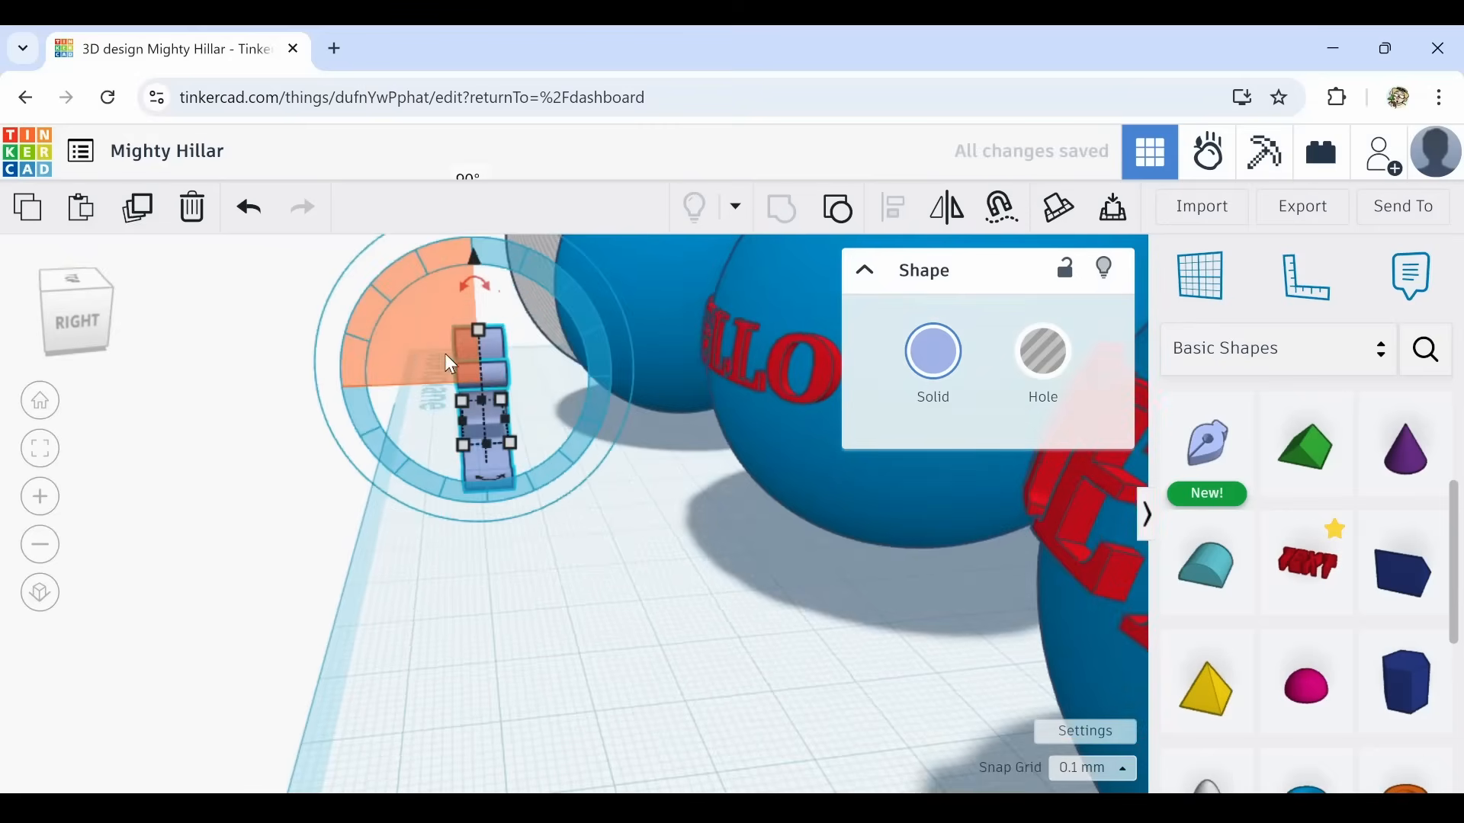
left_click_drag(474, 258, 468, 103)
Centre the upright figure sideways with the plain blue sphere.
right_click_drag(356, 515, 635, 579)
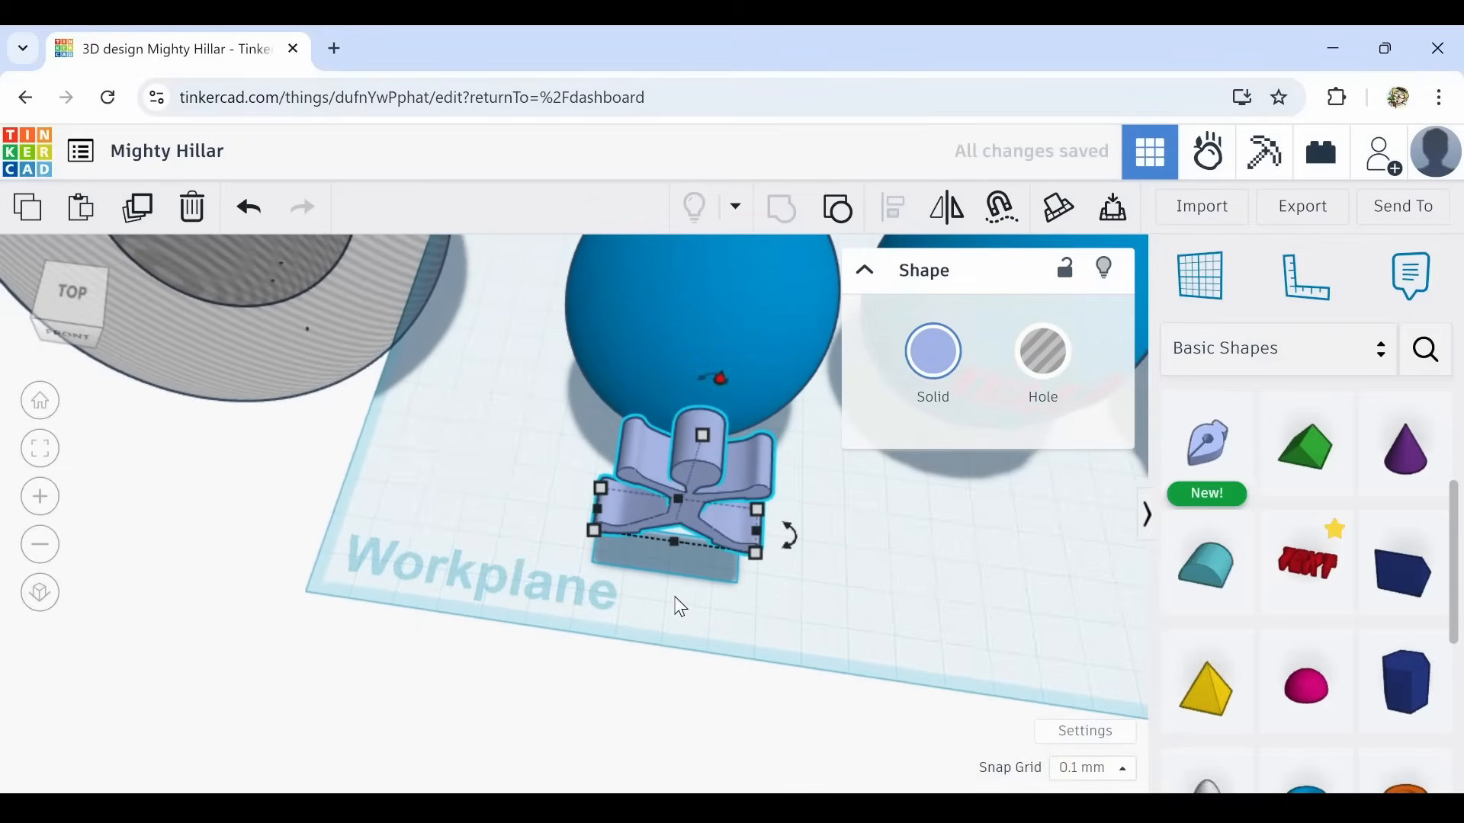
left_click(679, 330, "shift")
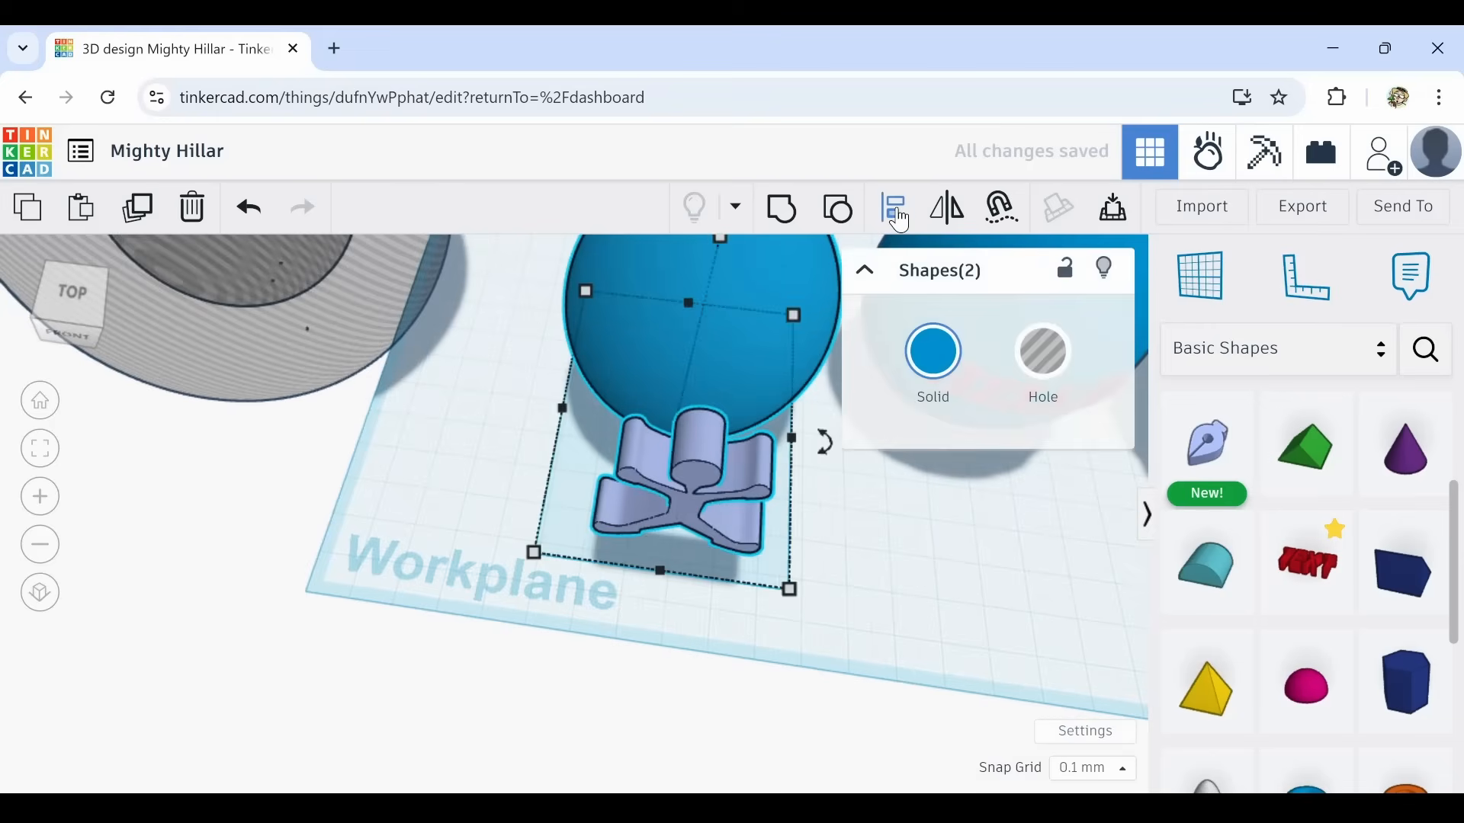
left_click(898, 215)
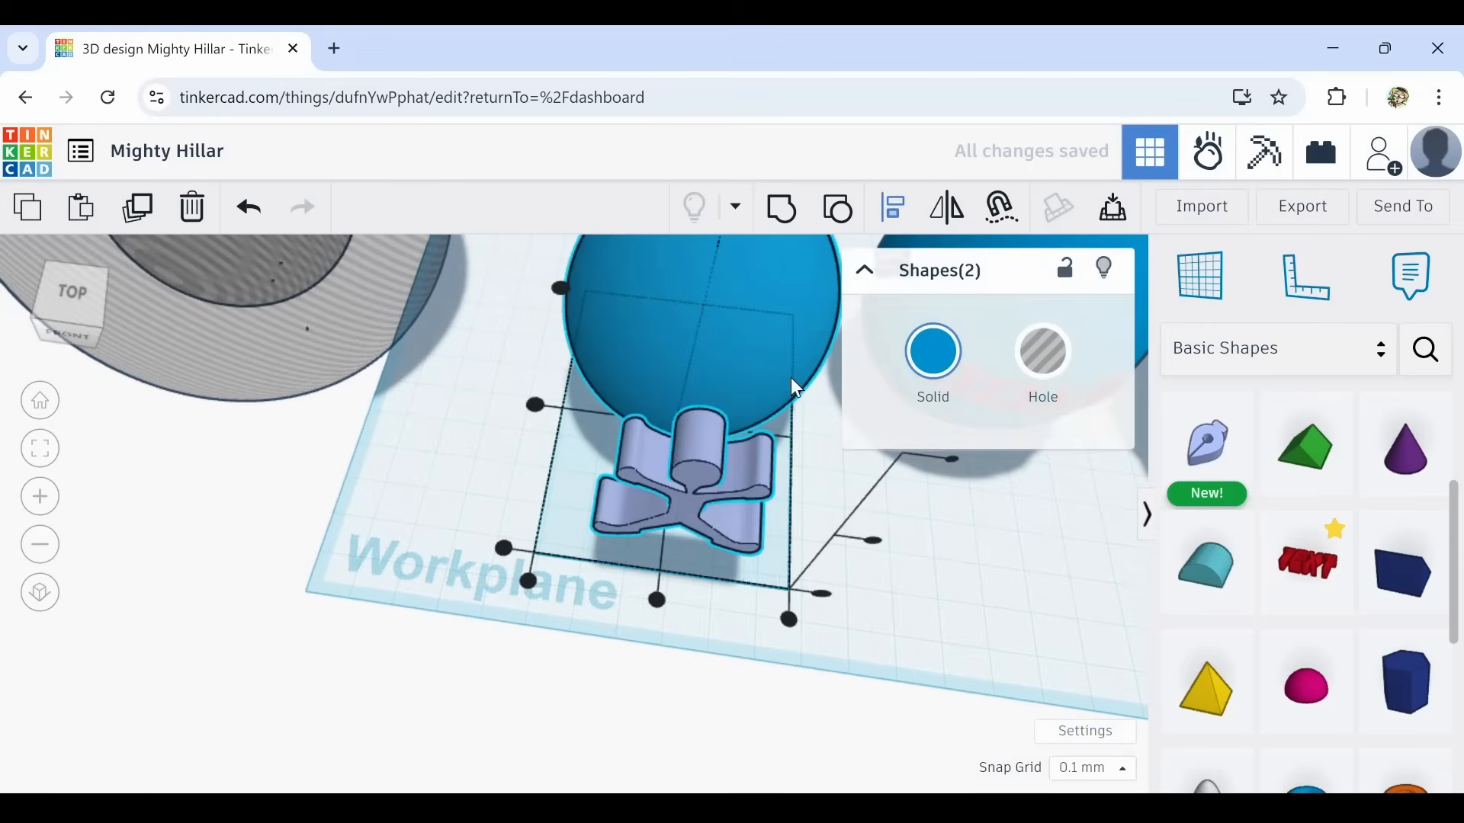
left_click(659, 602)
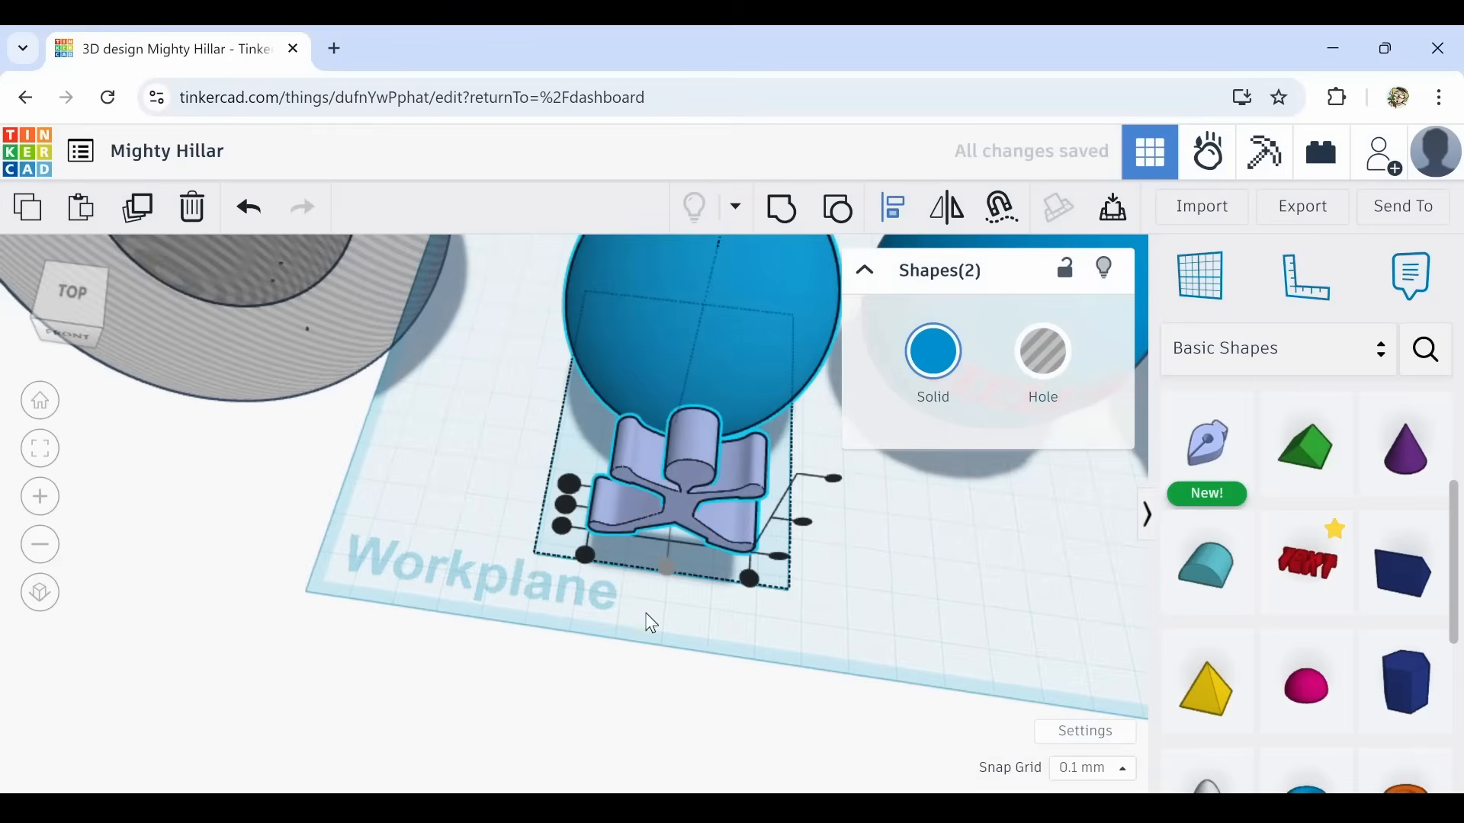
left_click(652, 619)
Nudge the upright figure backward until its back is embedded in the front of the plain sphere.
left_click(677, 491)
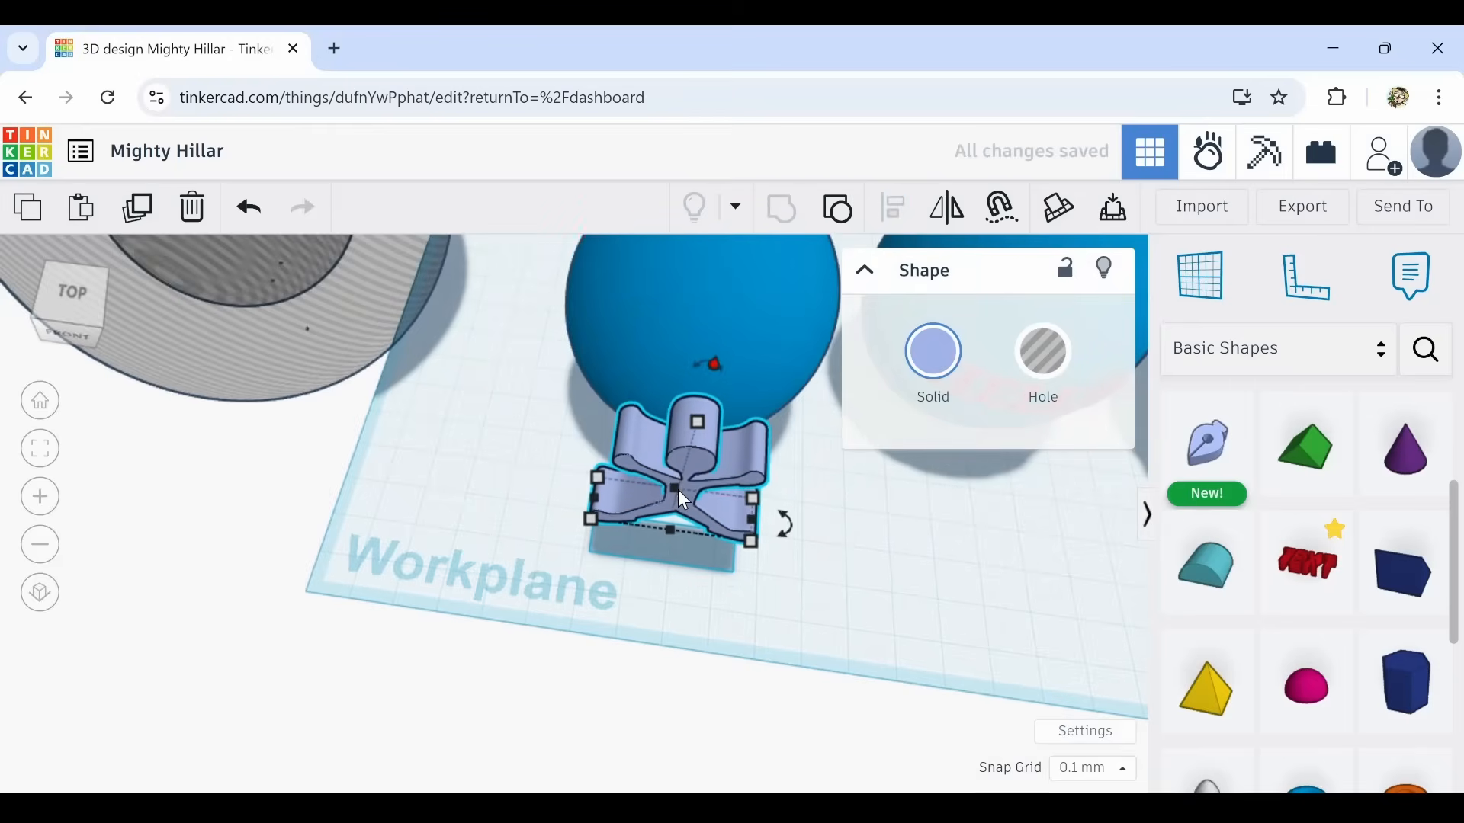
key("Up")
key("Up")
key("Up")
key("Up")
key("Up")
key("Up")
key("Up")
key("Up")
key("Up")
key("Up")
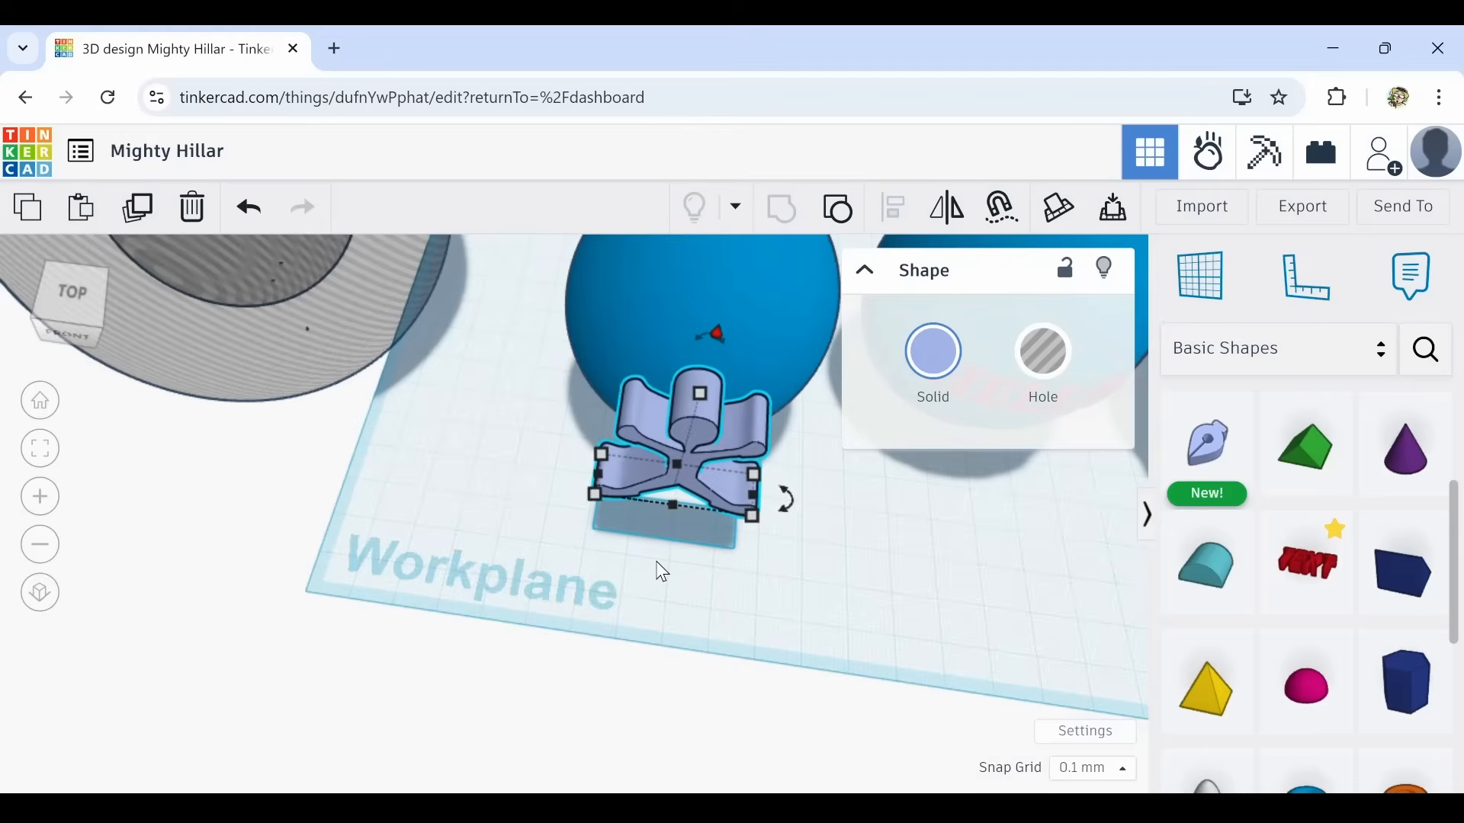
key("Up")
key("Up")
key("Up")
key("Up")
key("Up")
key("Up")
key("Up")
key("Up")
key("Up")
key("Up")
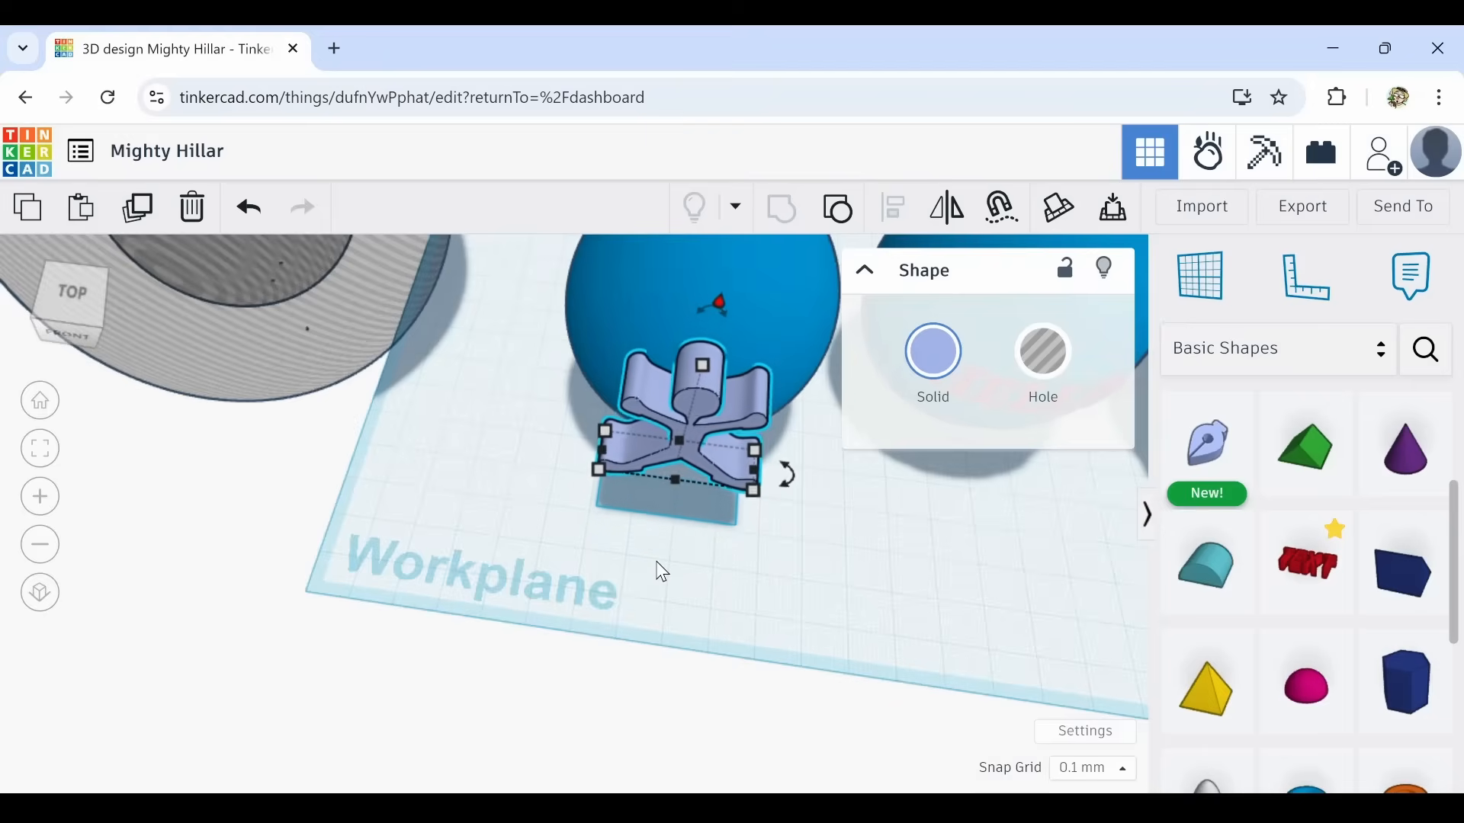
key("Up")
key("Up")
key("Up")
key("Up")
key("Up")
key("Up")
key("Up")
key("Up")
key("Up")
key("Up")
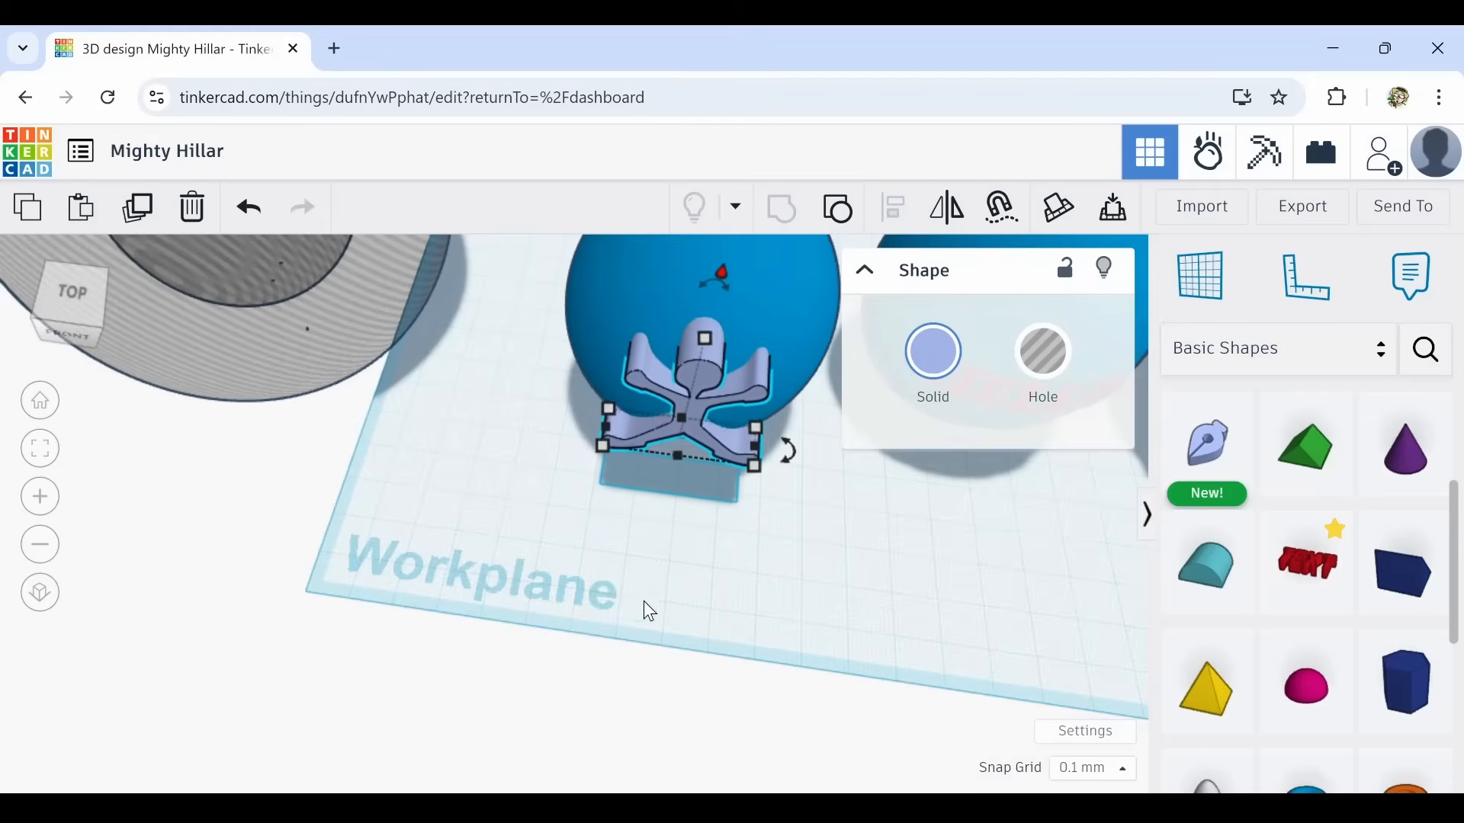
key("Up")
key("Up")
key("Up")
Stretch the figure's depth to 61.43 mm so that it runs through the sphere and out the back.
right_click_drag(721, 549, 604, 500)
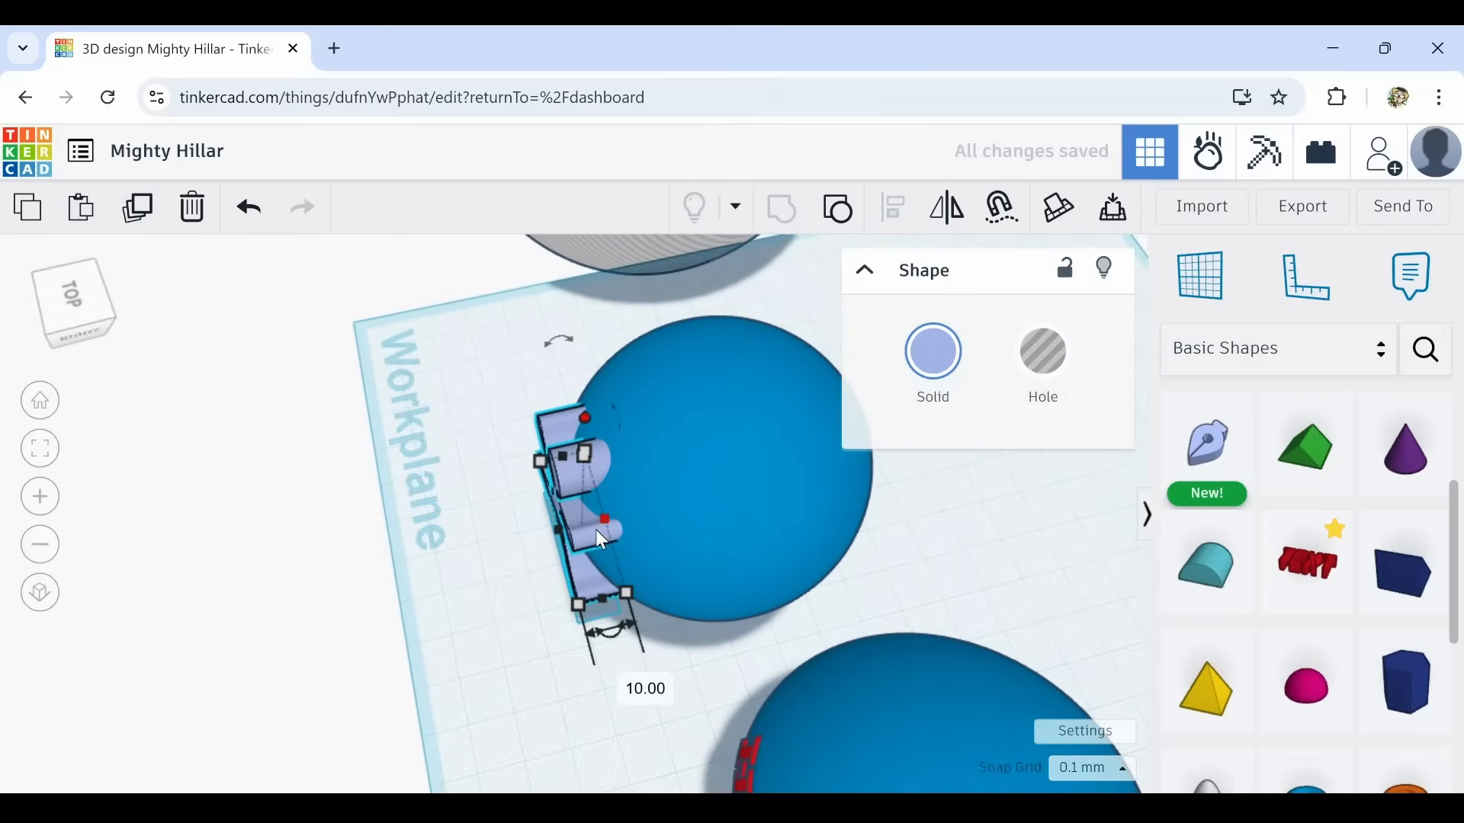
left_click(606, 520, "shift")
left_click_drag(842, 463, 834, 469)
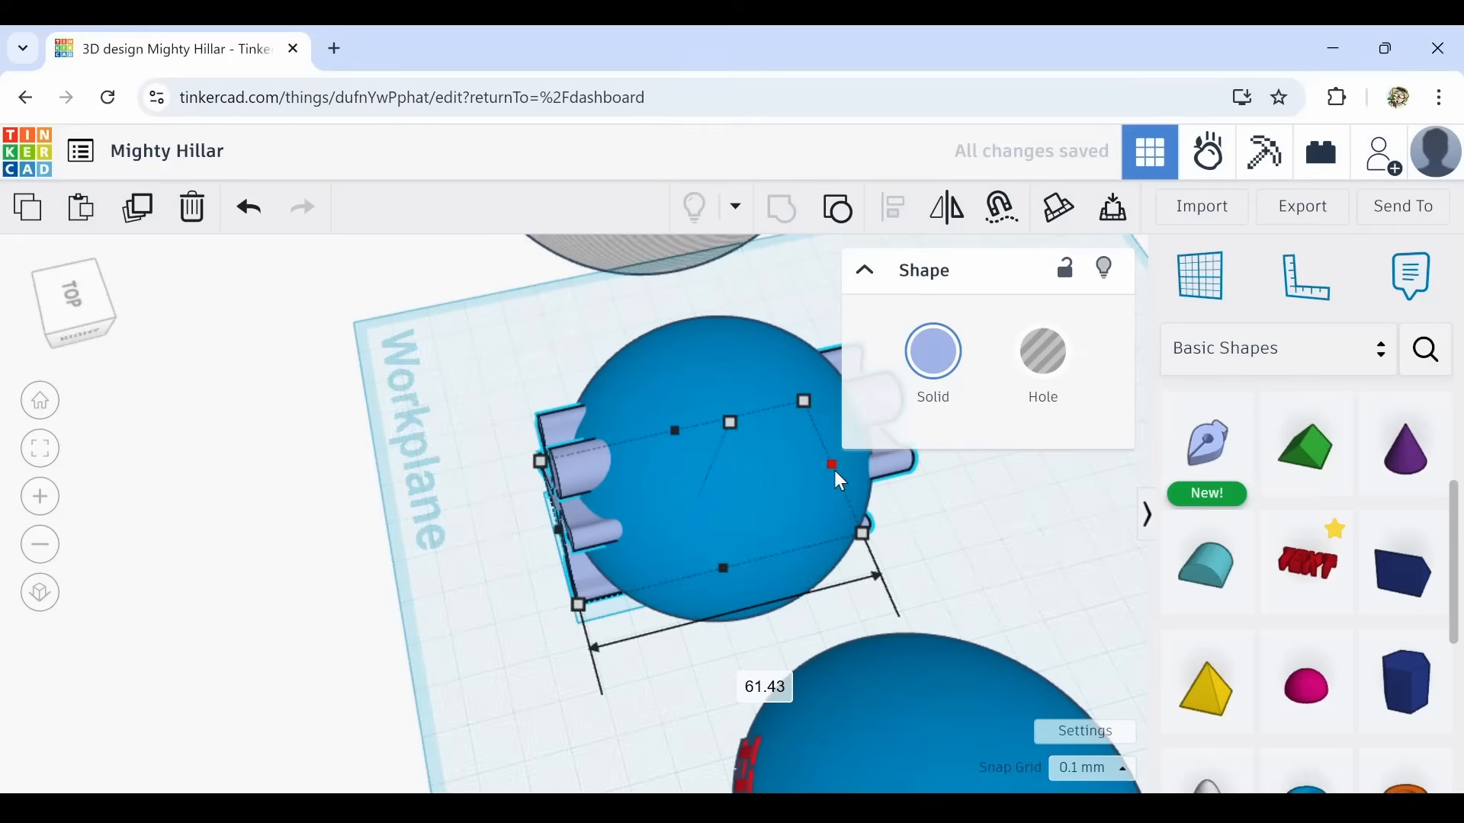
Select the stretched figure with the sphere and align their centres sideways again.
left_click_drag(427, 395, 770, 524)
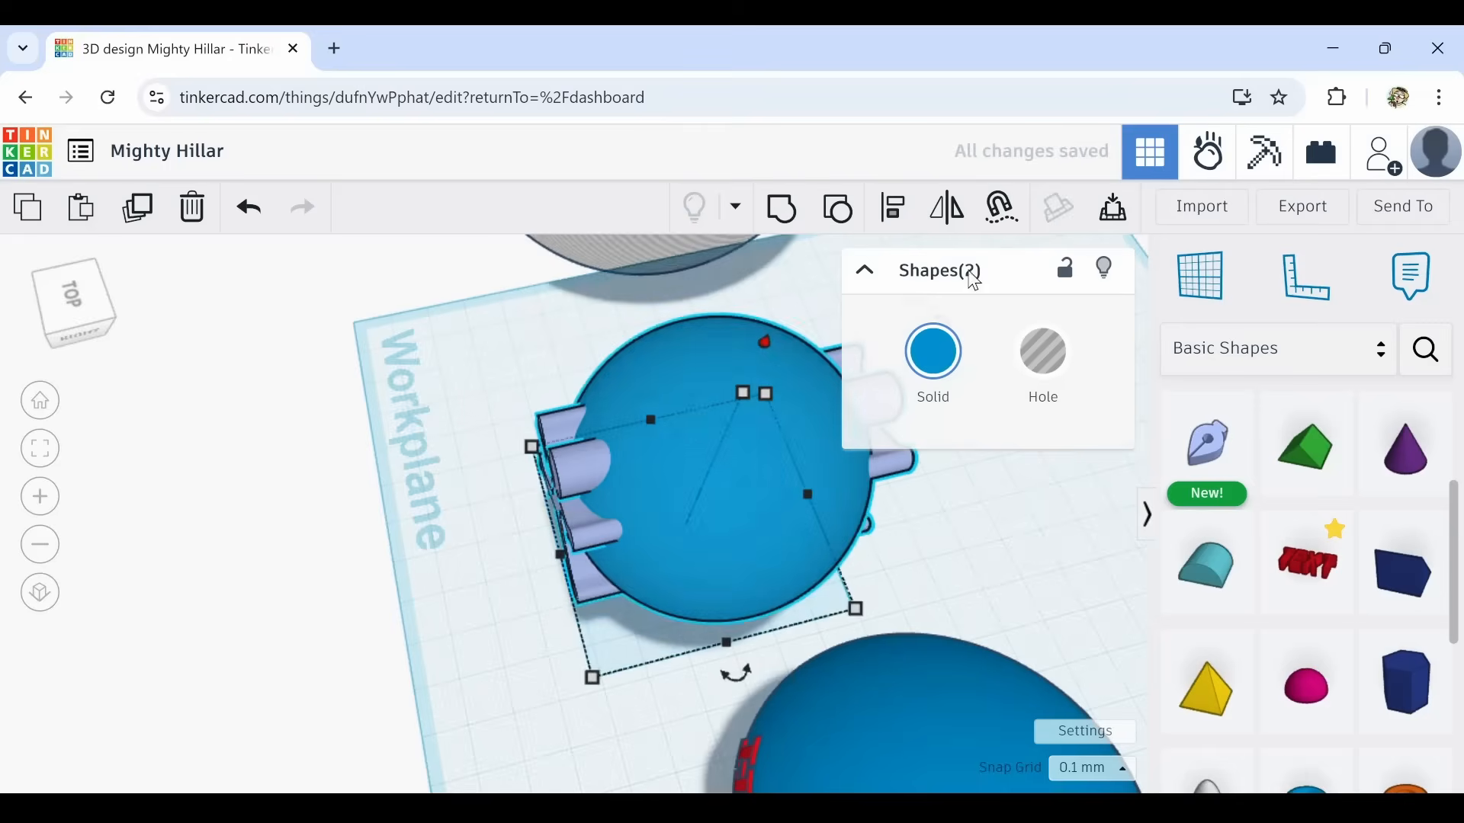
left_click(898, 212)
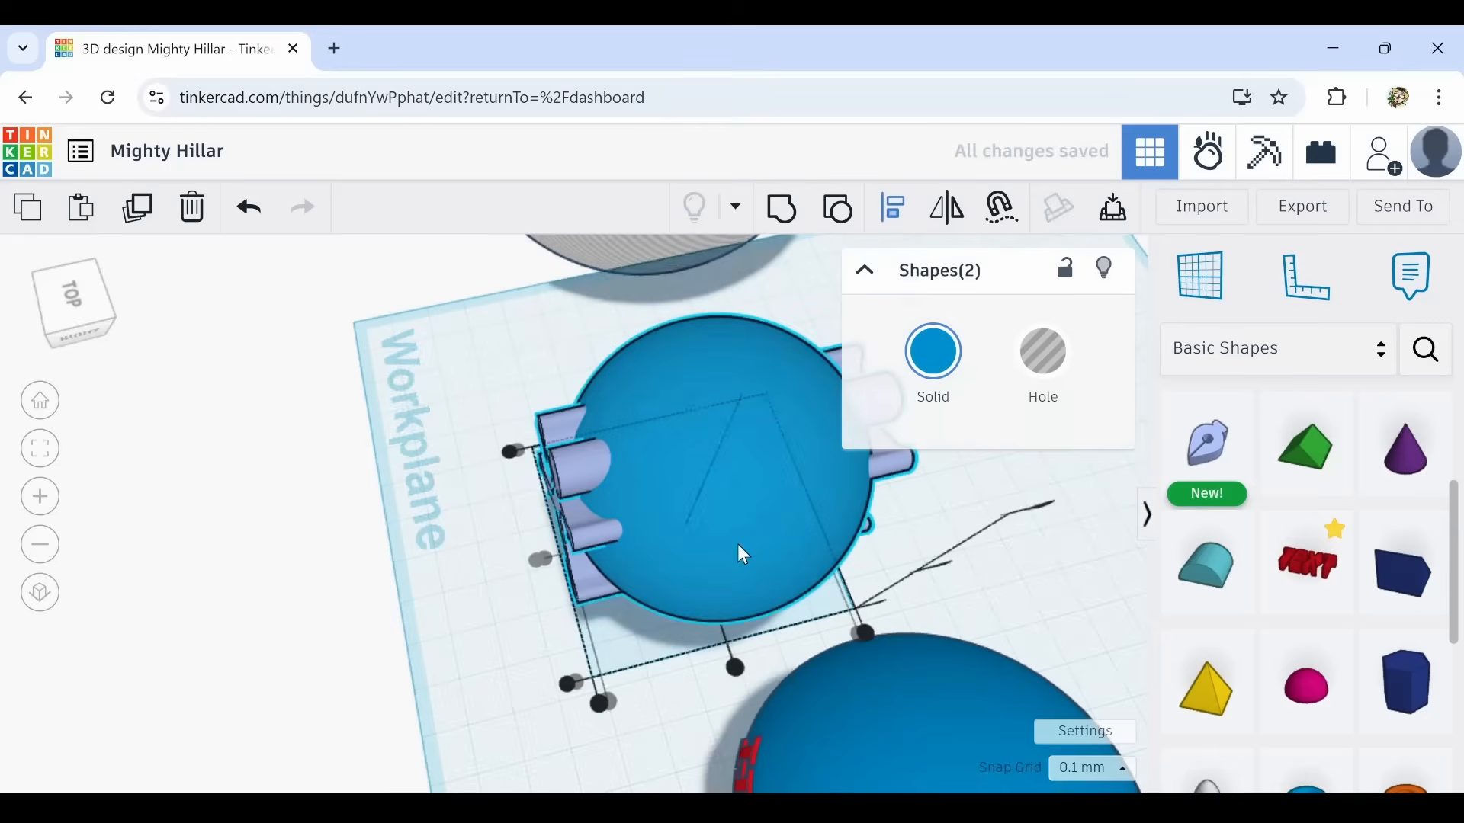
left_click(736, 669)
left_click(425, 691)
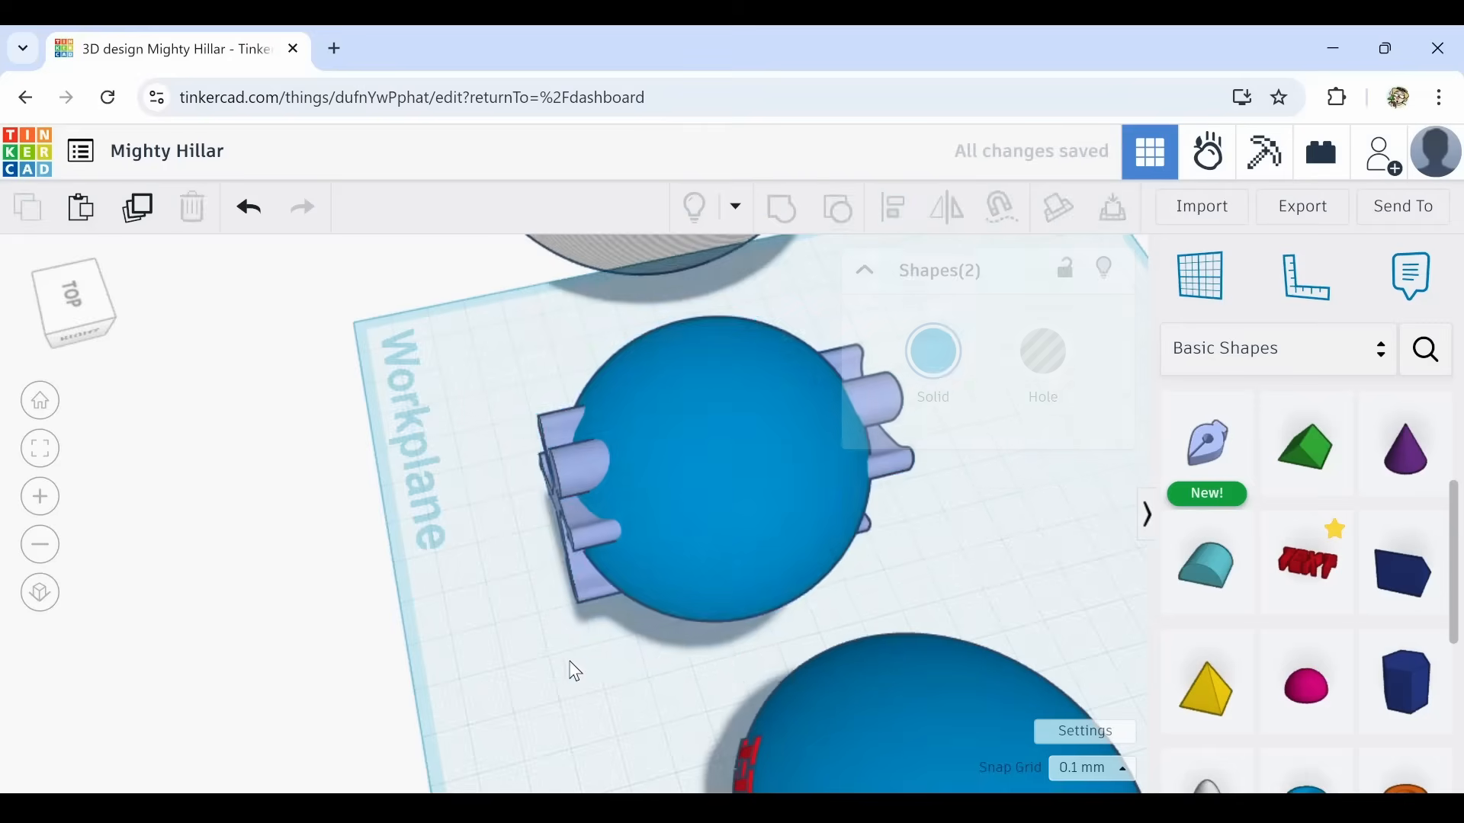
right_click_drag(572, 667, 522, 642)
left_click_drag(488, 414, 711, 527)
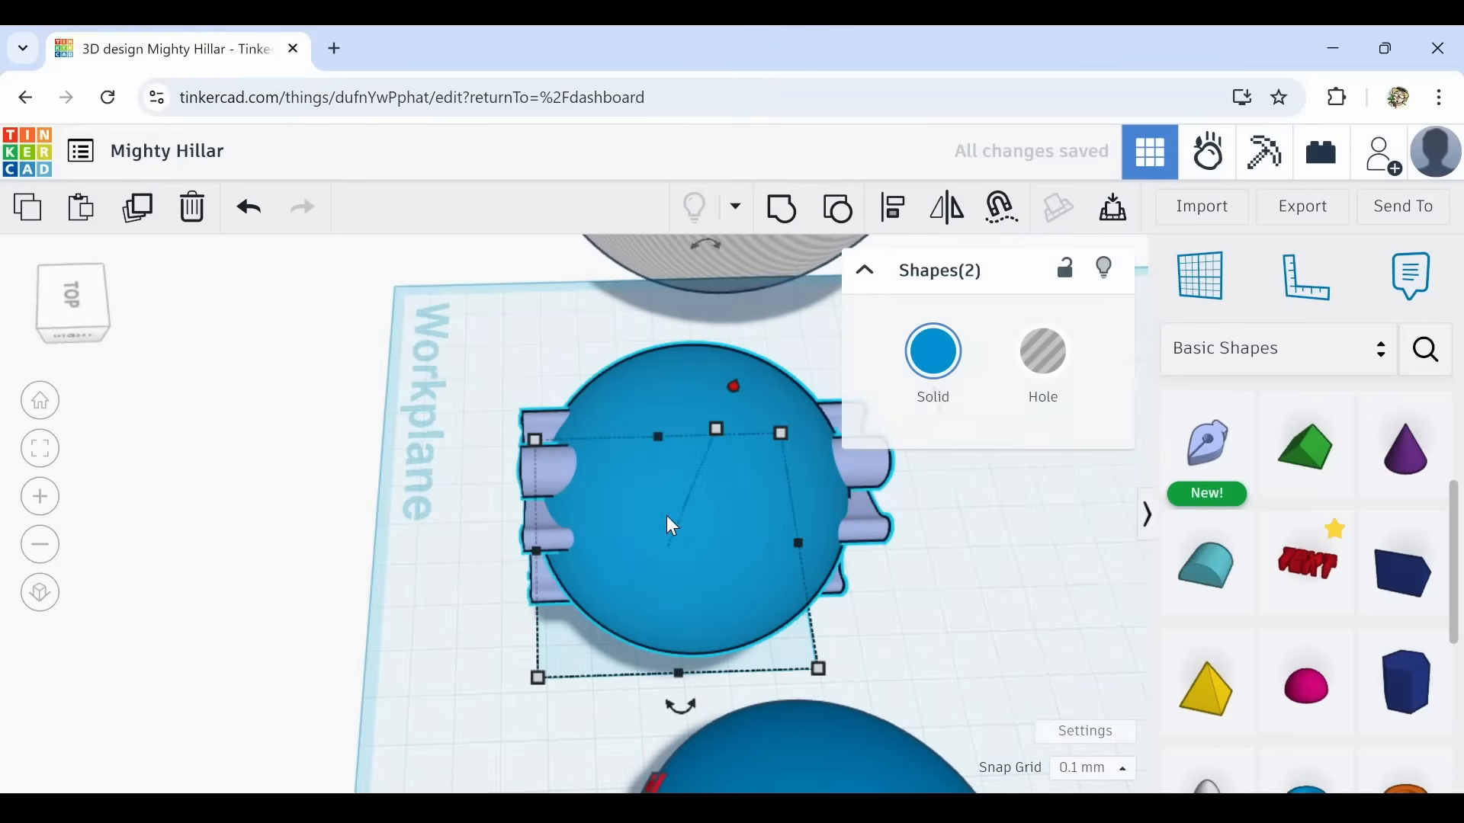
left_click(488, 401)
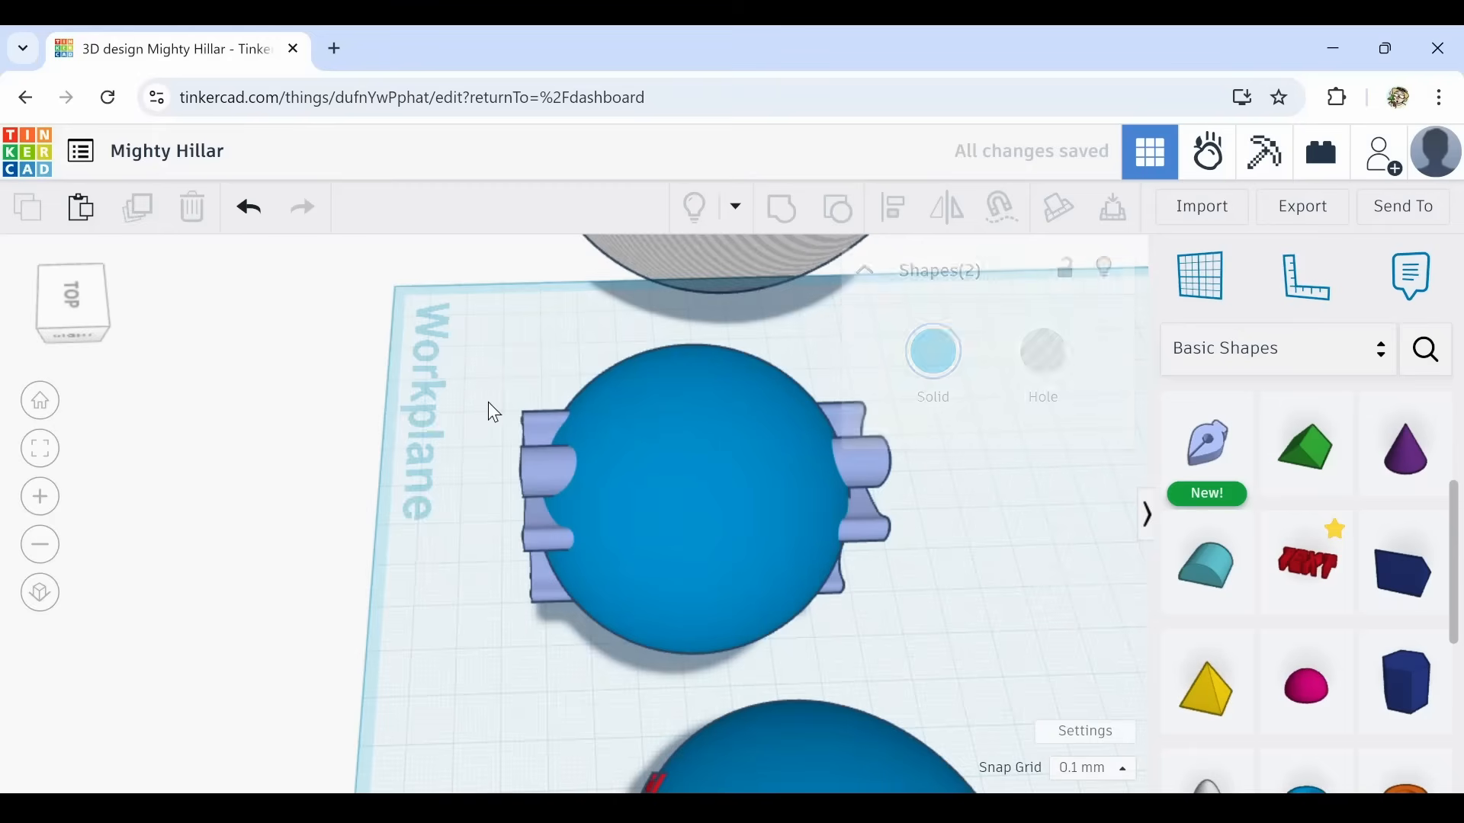
Duplicate the stretched figure, rotate the copy 45° about the vertical axis, and repeat the duplication twice to ring the sphere.
left_click(528, 421)
left_click(138, 208)
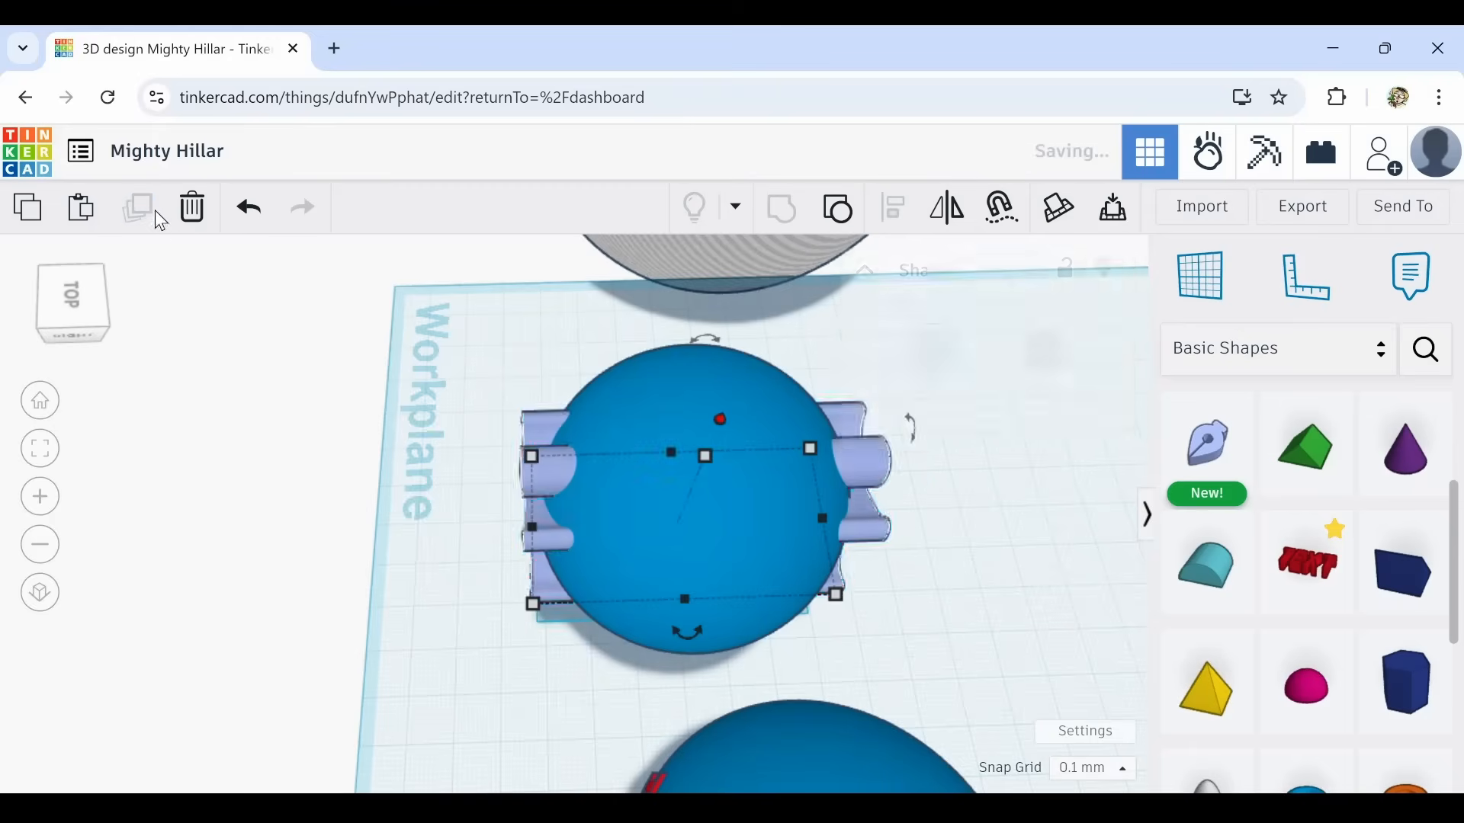
left_click_drag(699, 632, 605, 622)
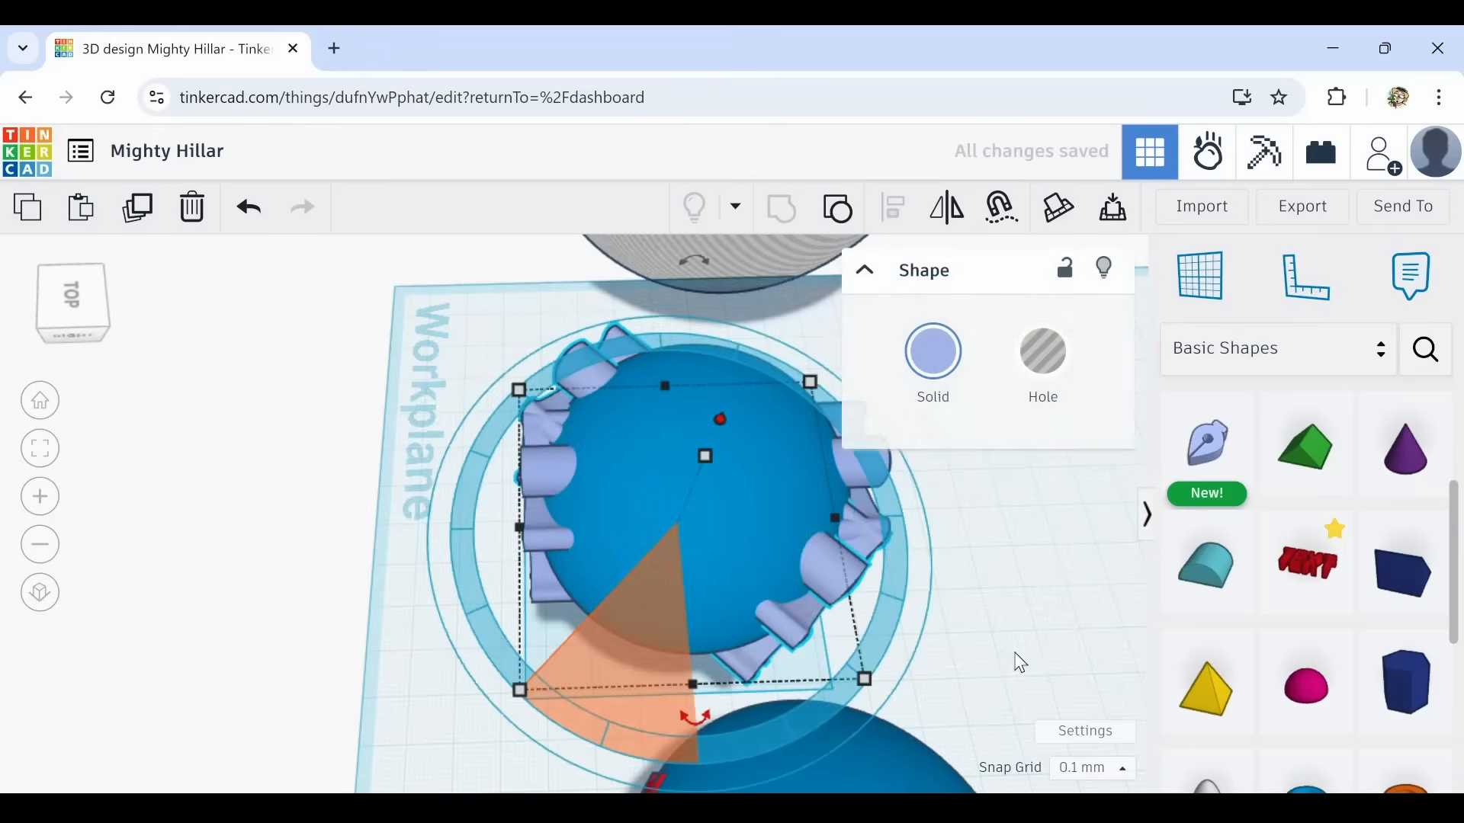
right_click_drag(1016, 657, 933, 648)
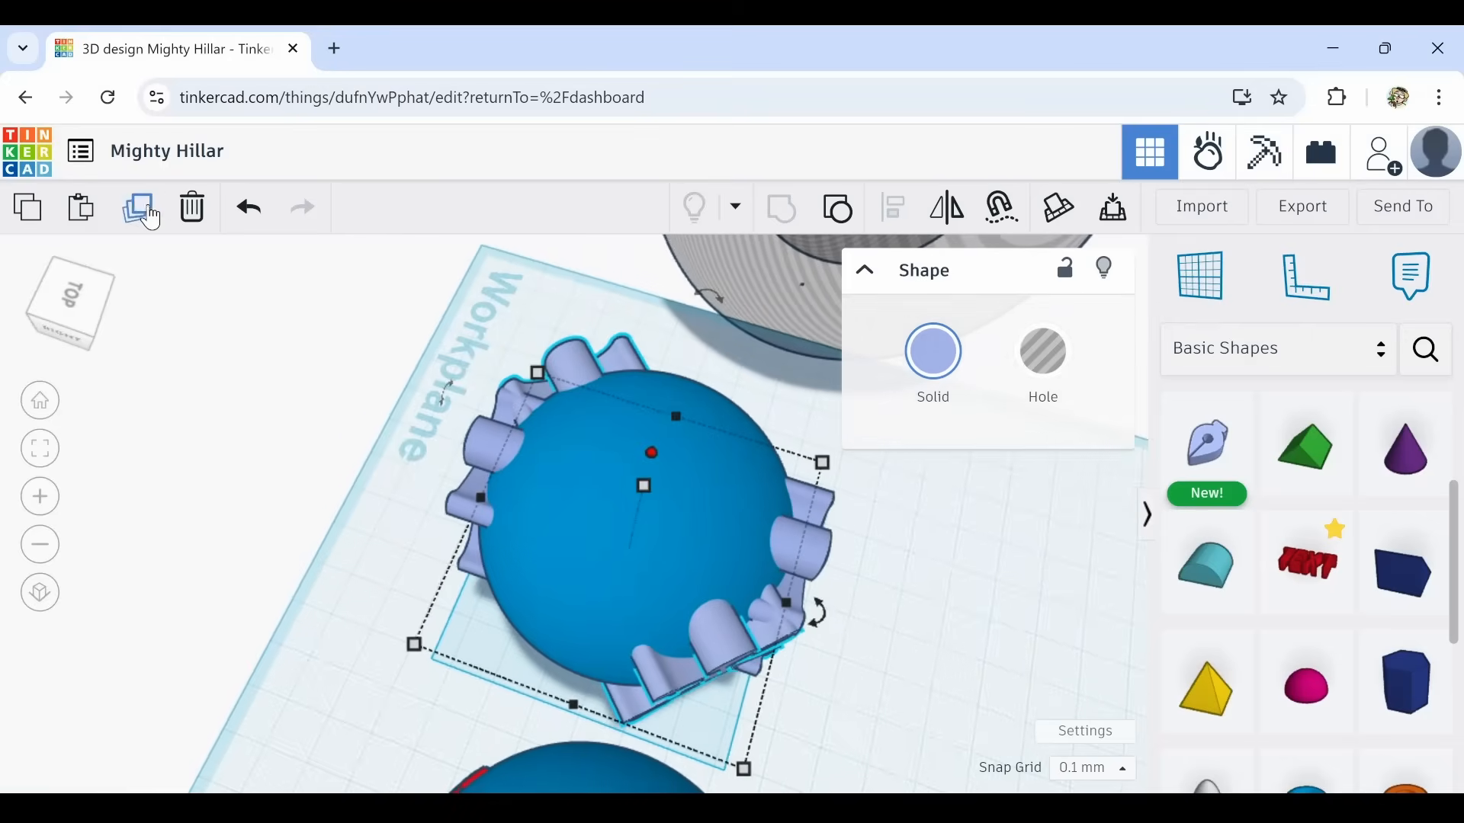
left_click(141, 202)
left_click(141, 202)
Move the large hollow spherical hole over the sphere surrounded by figures.
right_click_drag(328, 543, 566, 578)
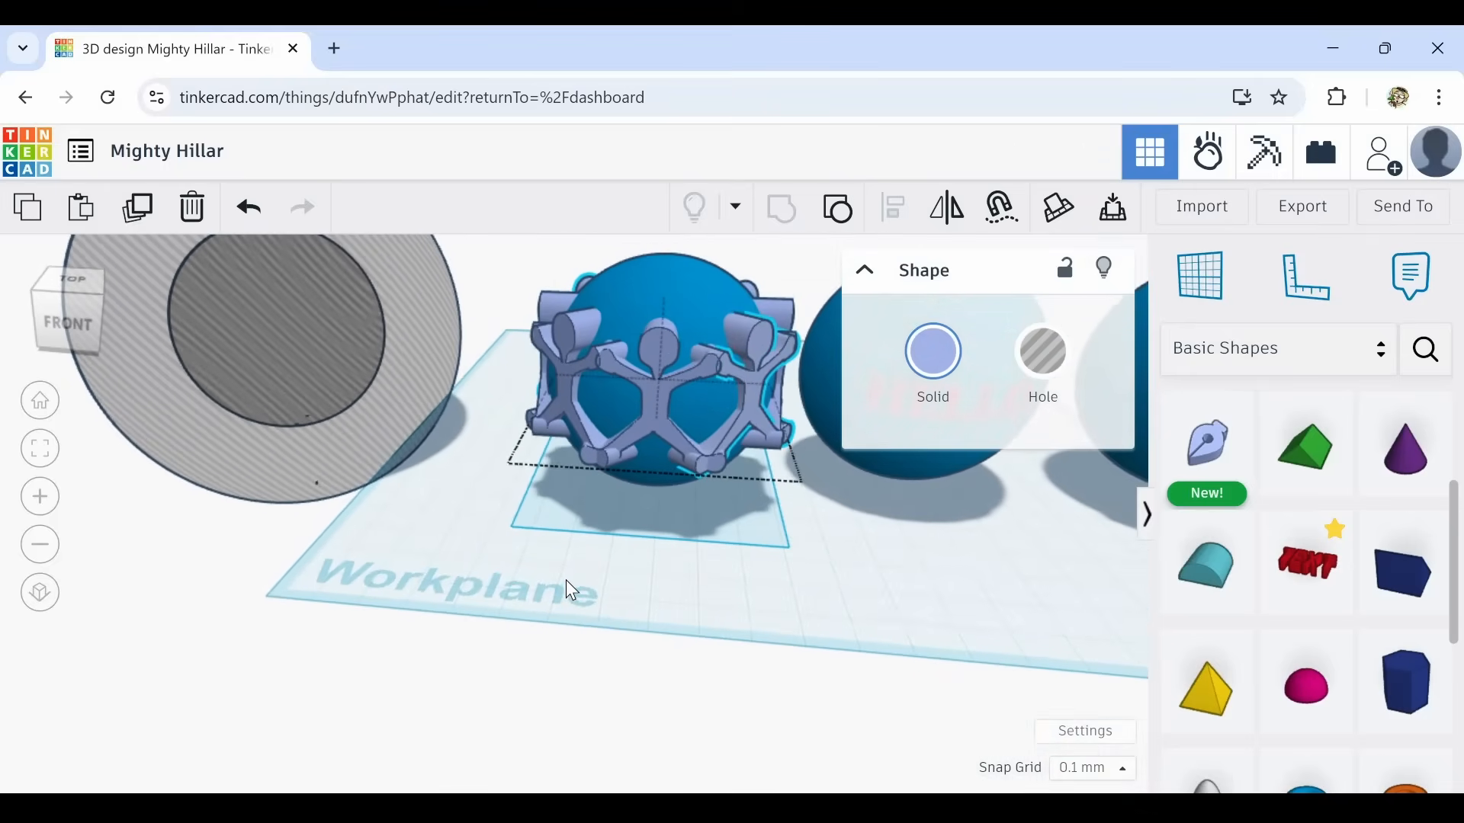
middle_click_drag(642, 546, 524, 610)
left_click(235, 411)
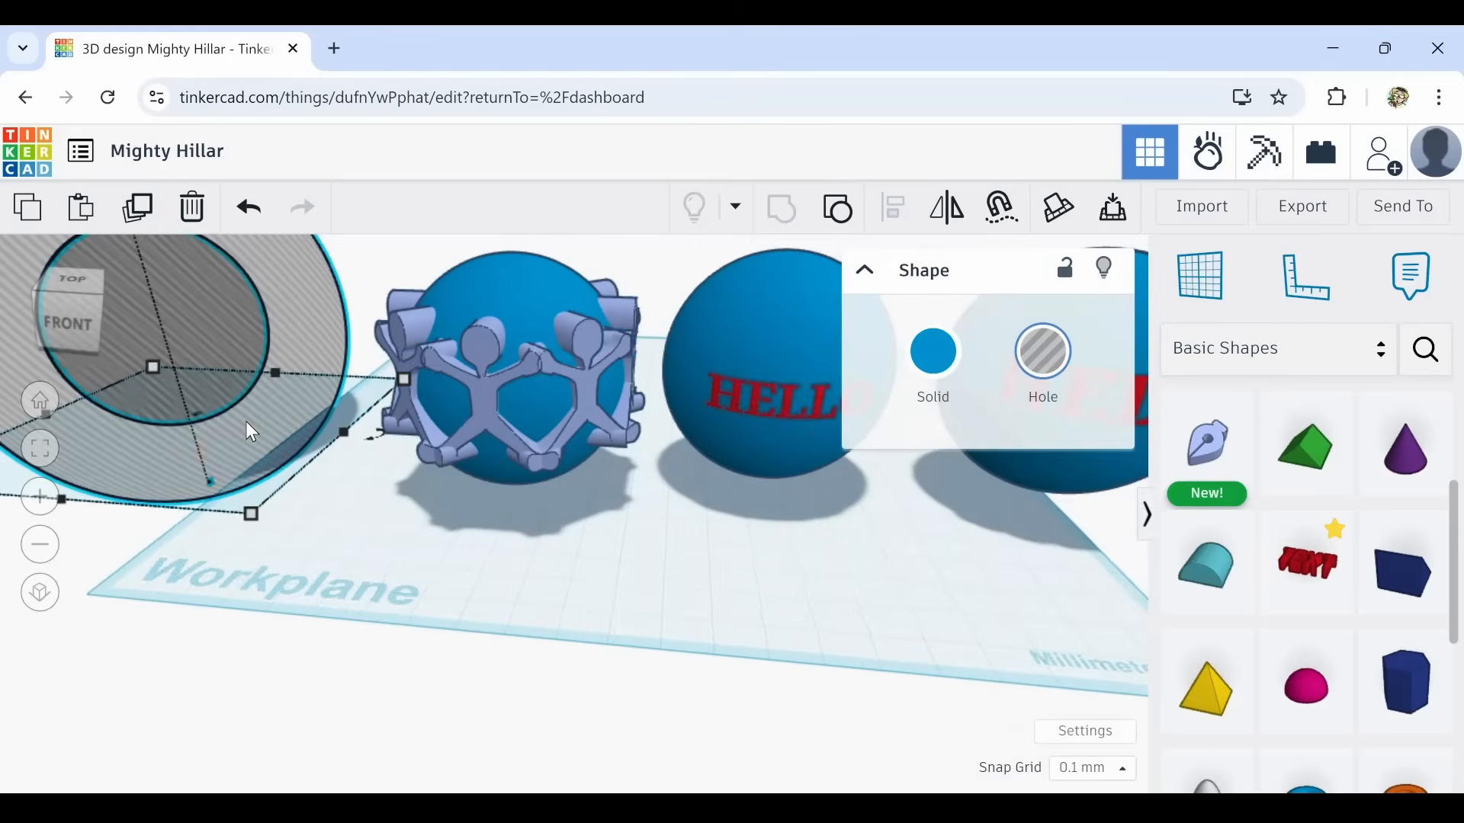
left_click_drag(249, 419, 650, 463)
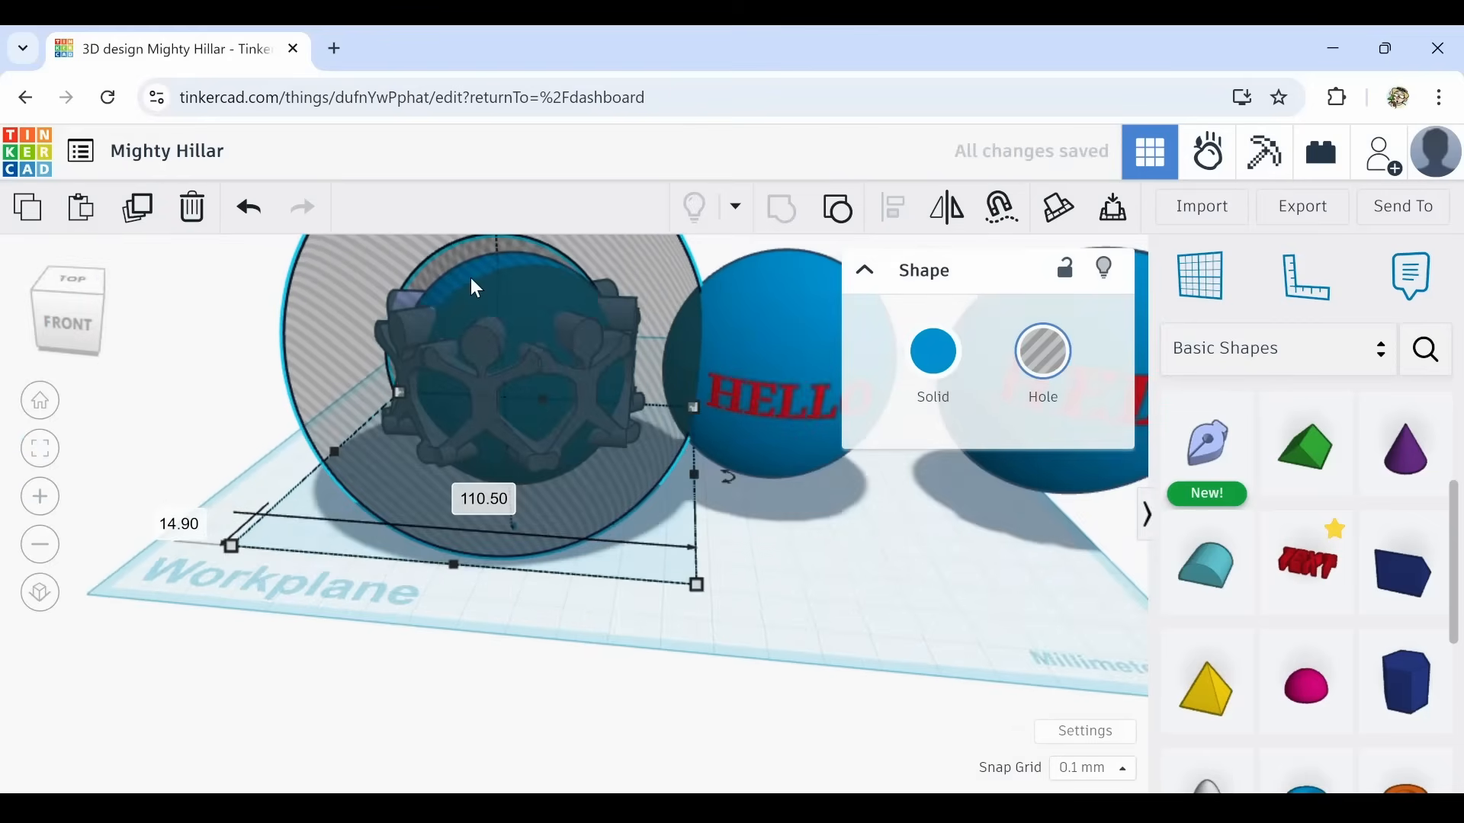
Select the inner blue sphere together with the hollow hole and align their centres in both horizontal directions.
left_click_drag(275, 251, 481, 273)
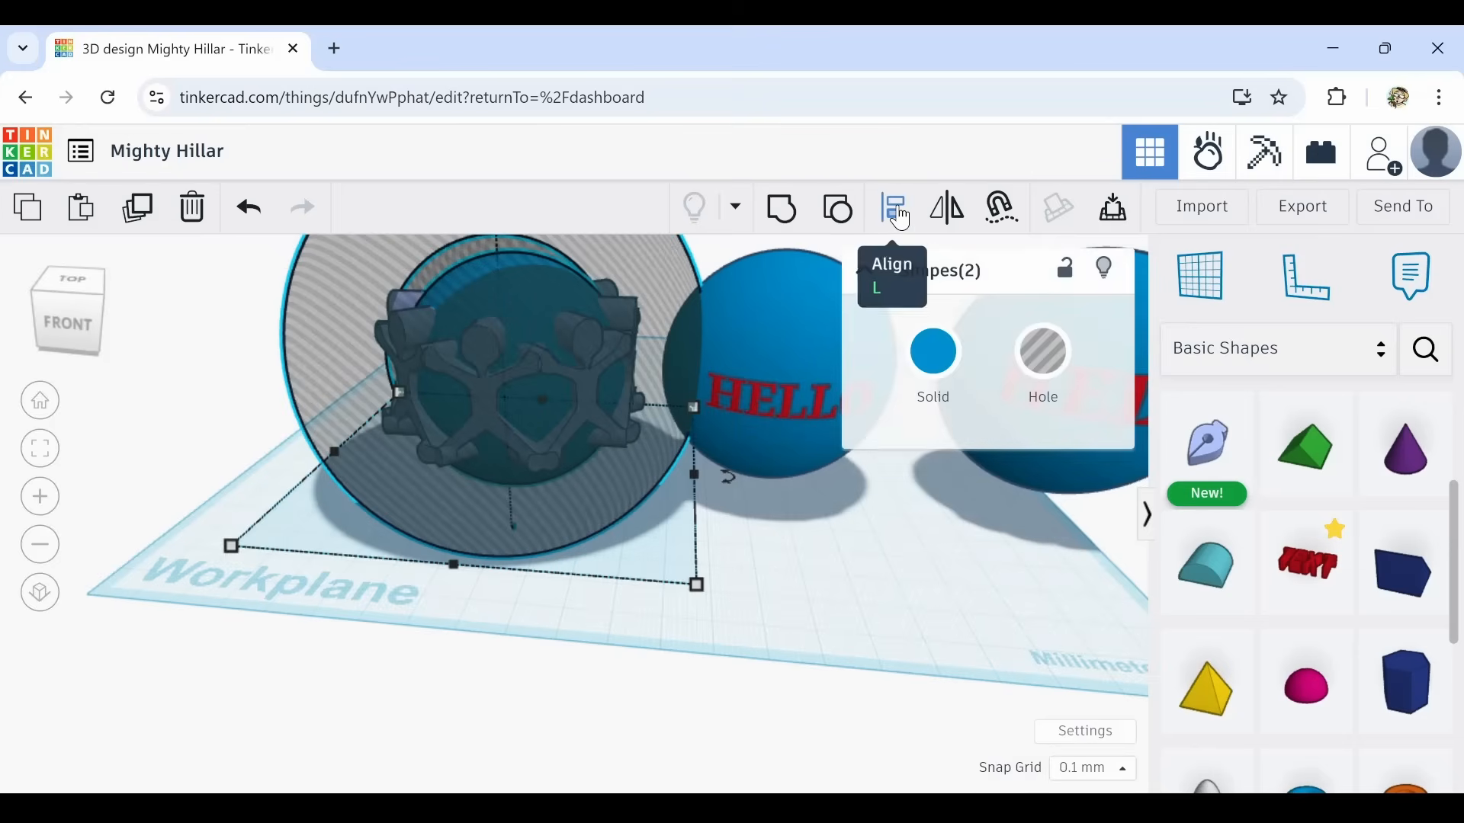
left_click(893, 221)
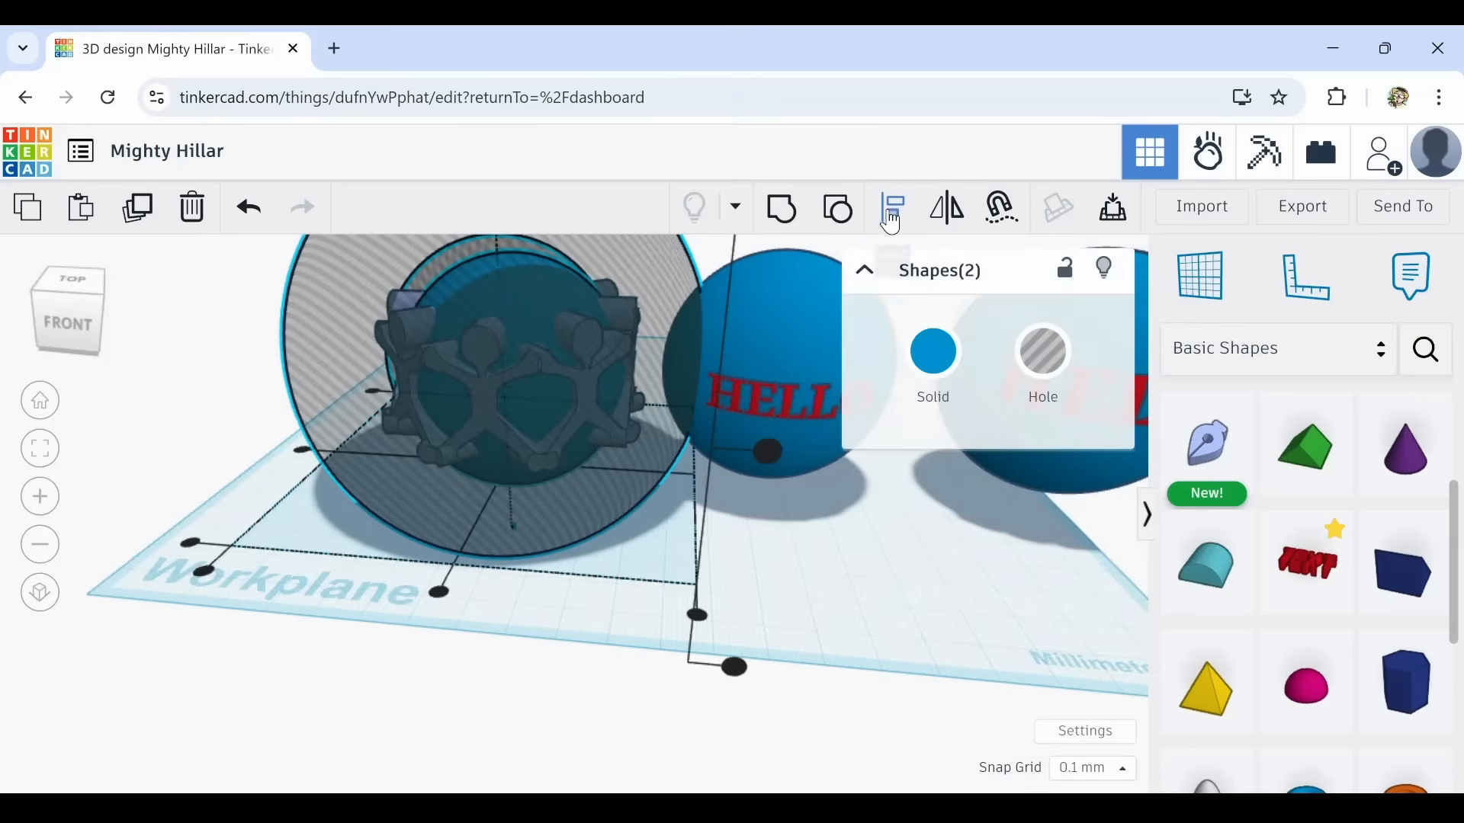
left_click(440, 593)
left_click(303, 449)
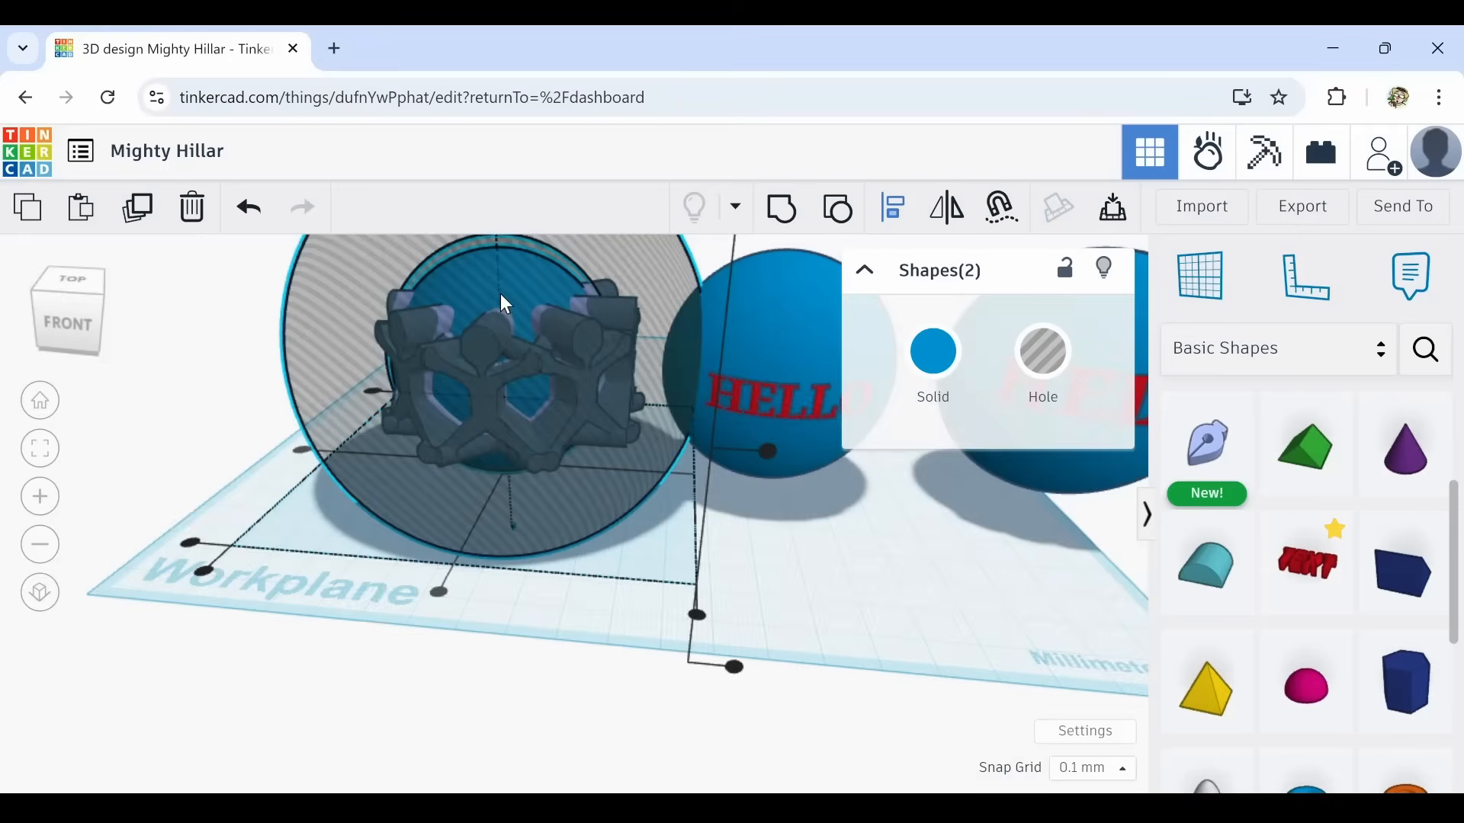
Select the hollow hole, the sphere and all the figures together and centre them in both horizontal directions.
right_click_drag(501, 293, 497, 427)
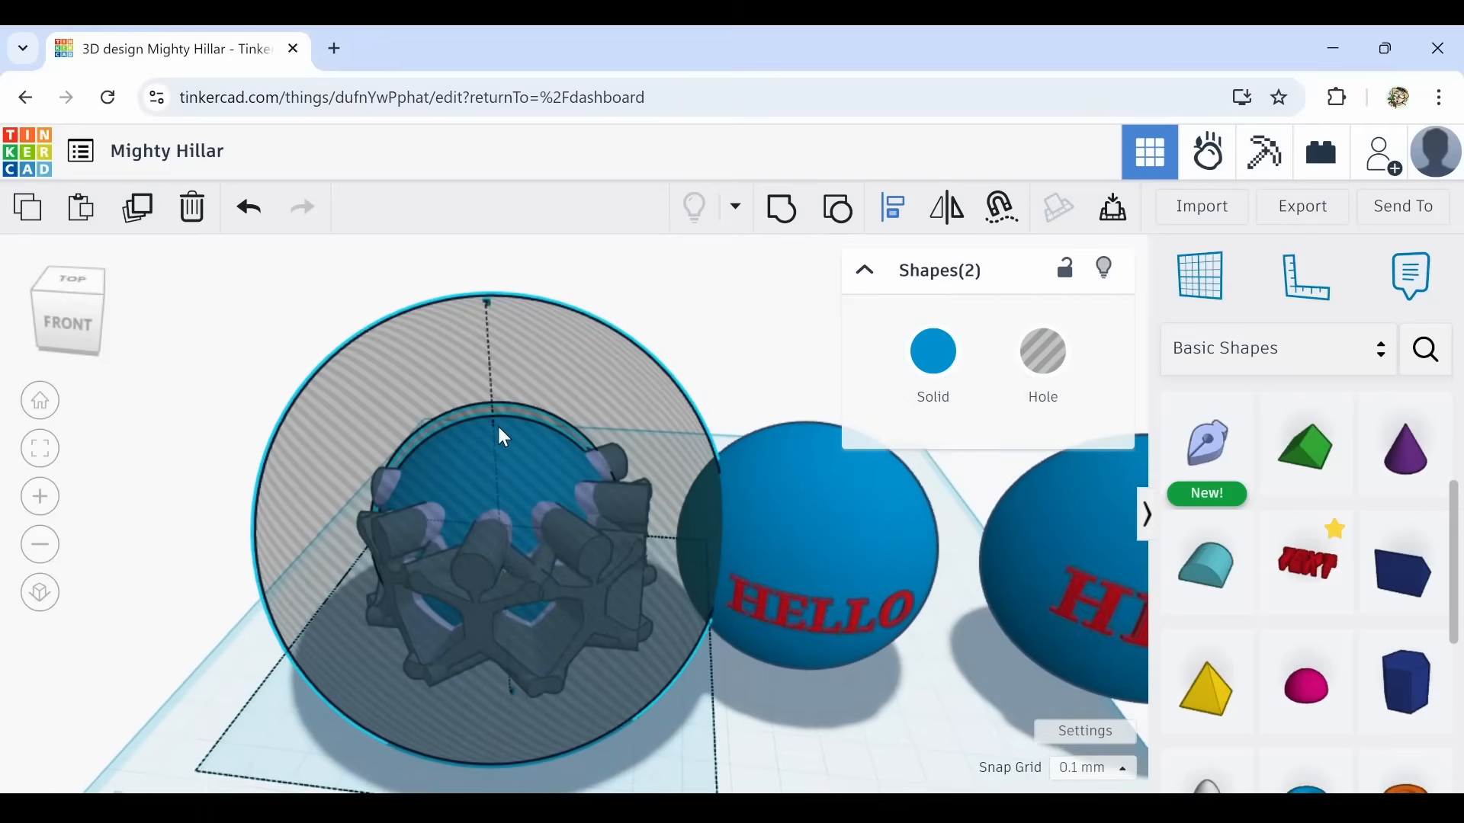
left_click_drag(301, 284, 572, 562)
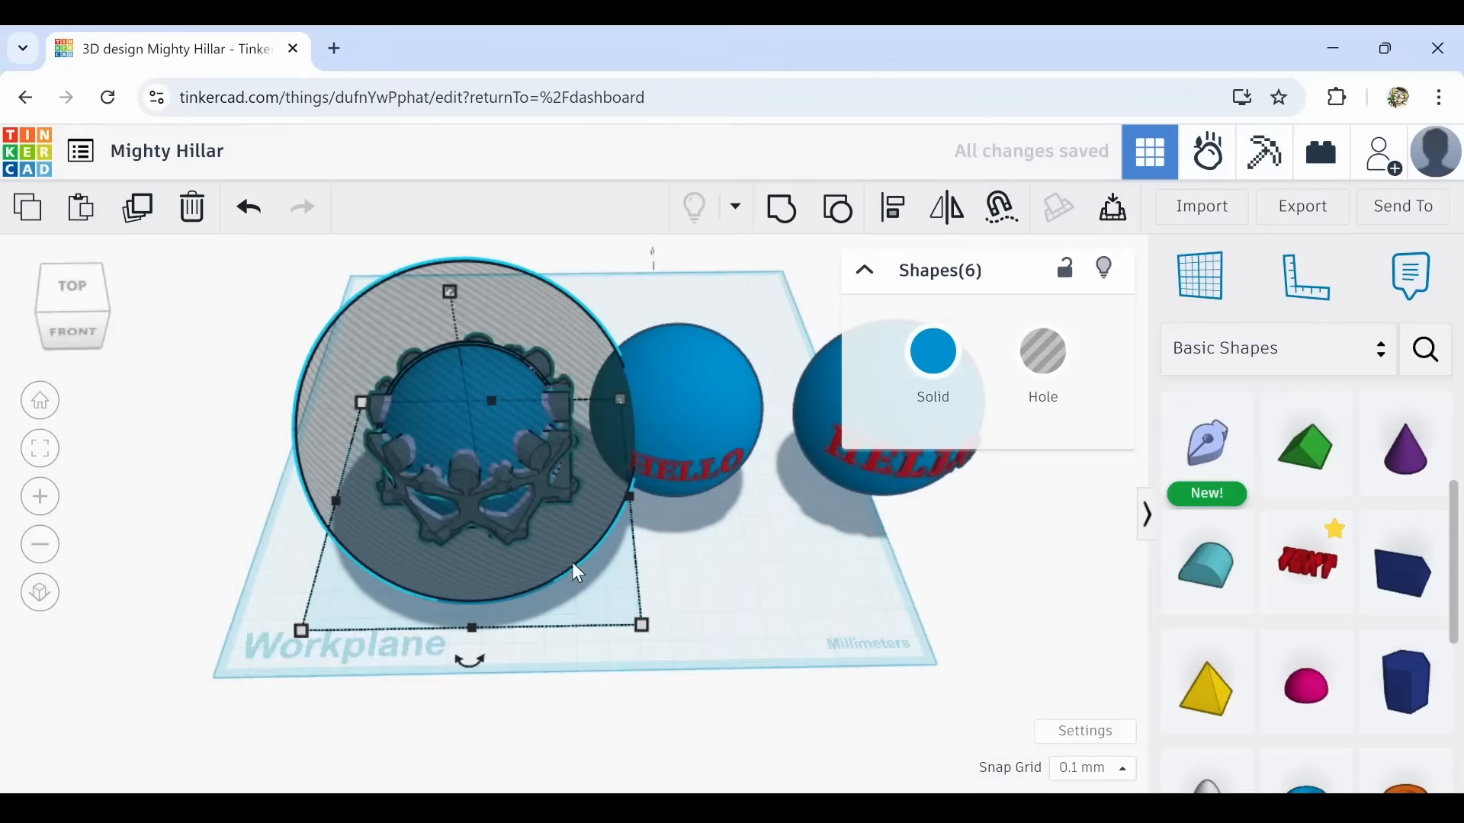
left_click(894, 207)
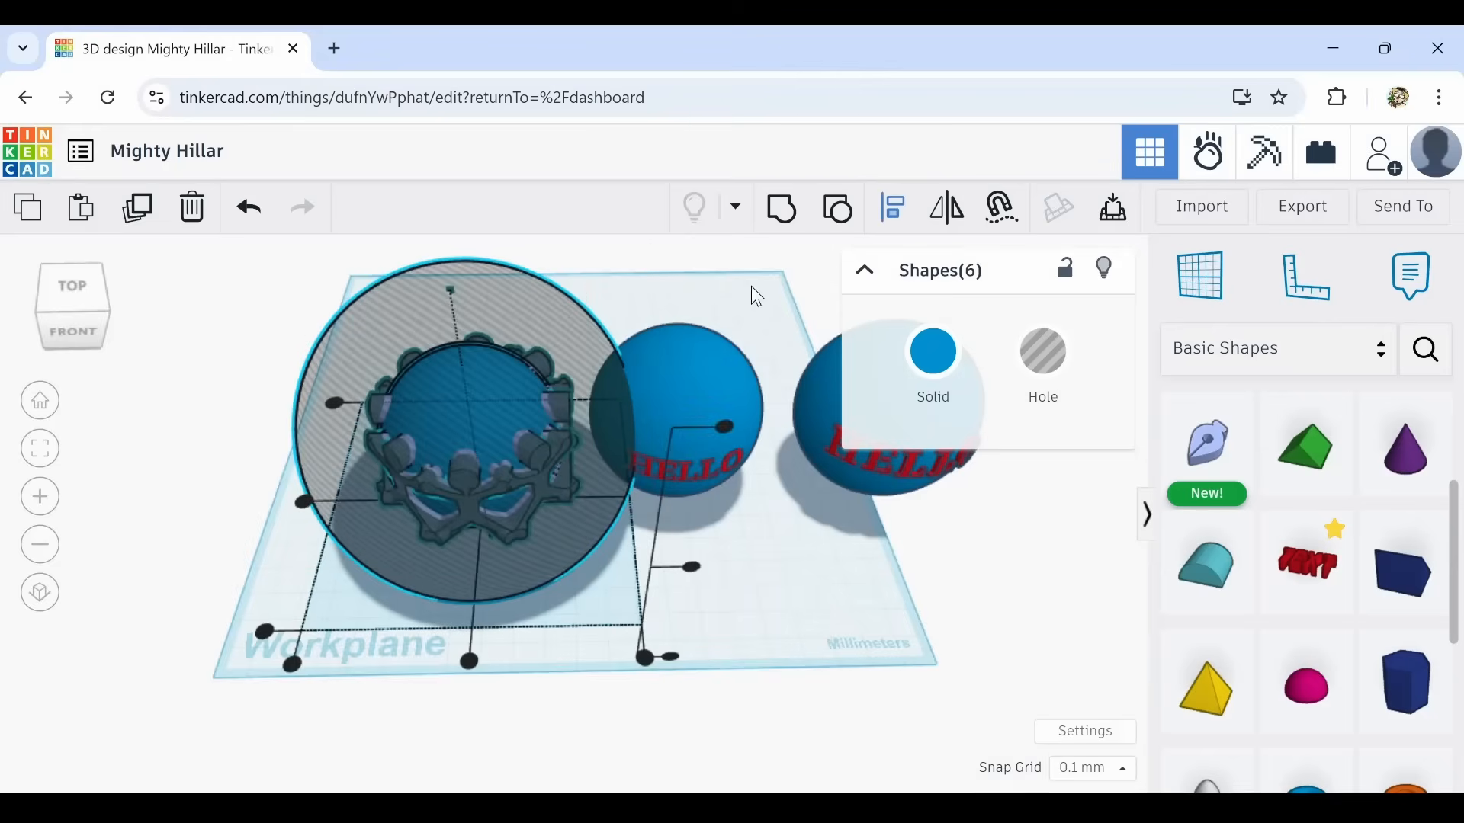
left_click(302, 503)
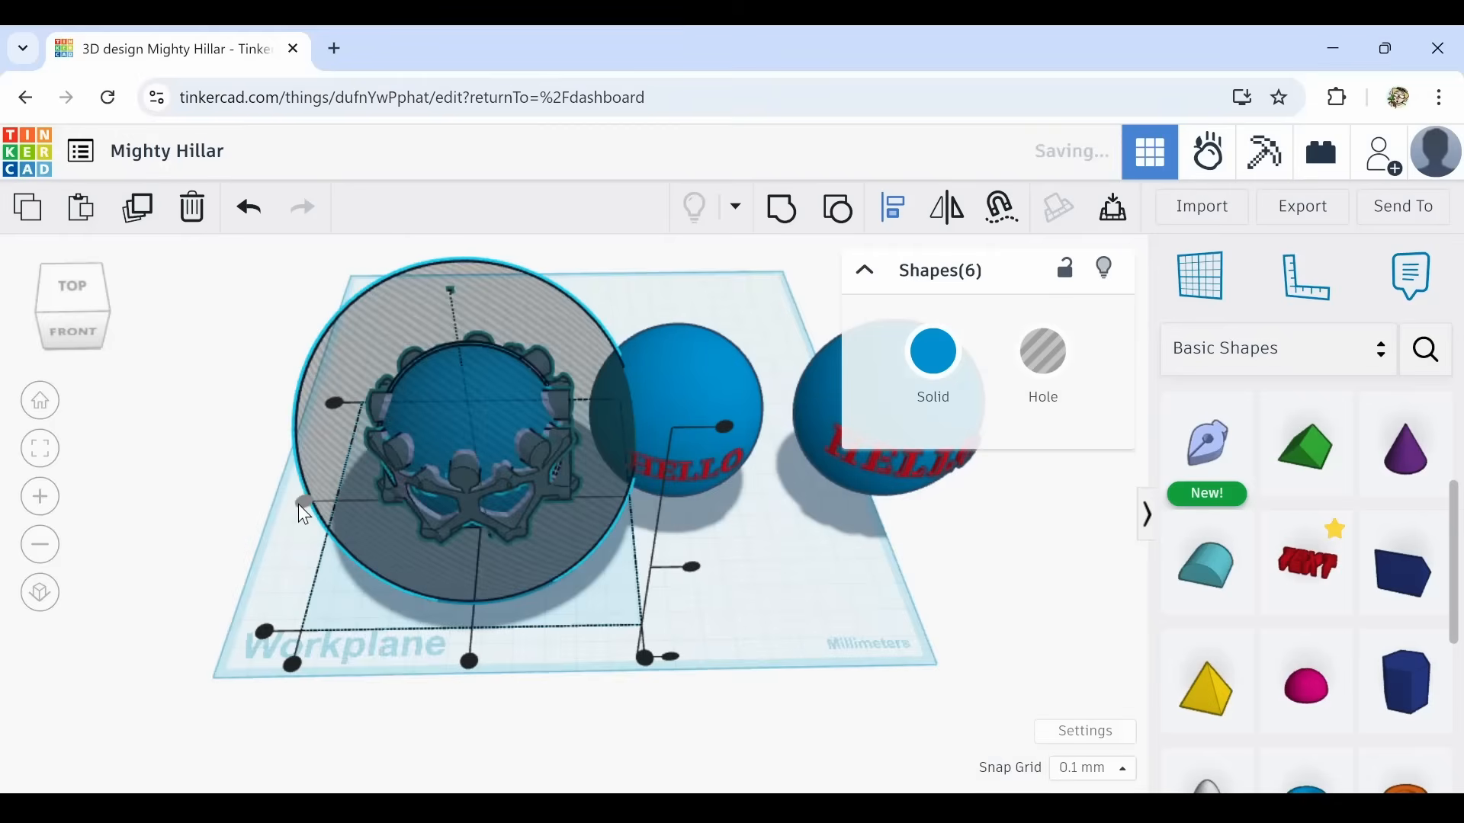
left_click(471, 662)
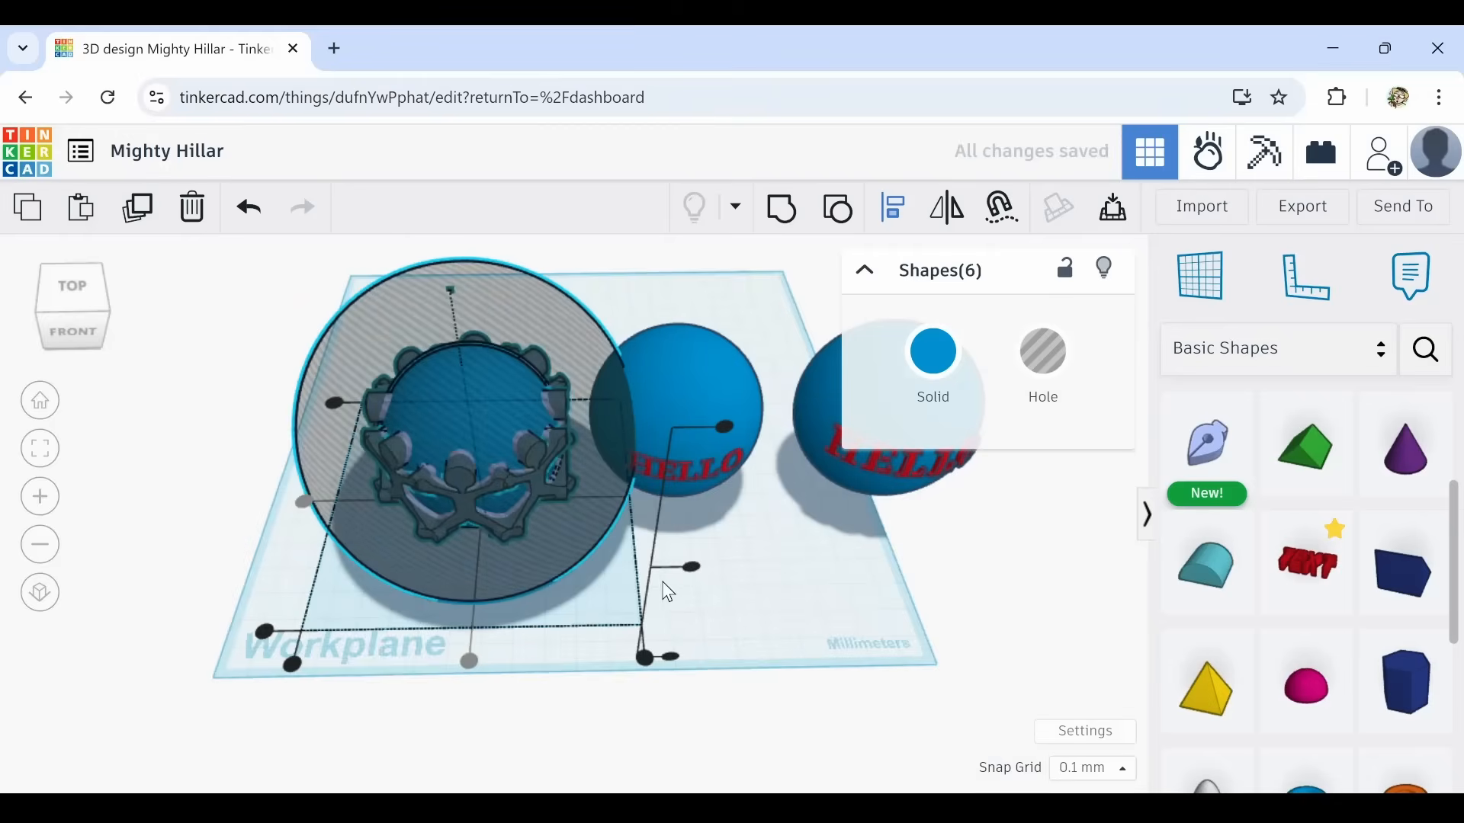
Align the hollow spherical hole, the inner sphere and all the figures on their vertical centre, then clear the selection.
left_click(692, 568)
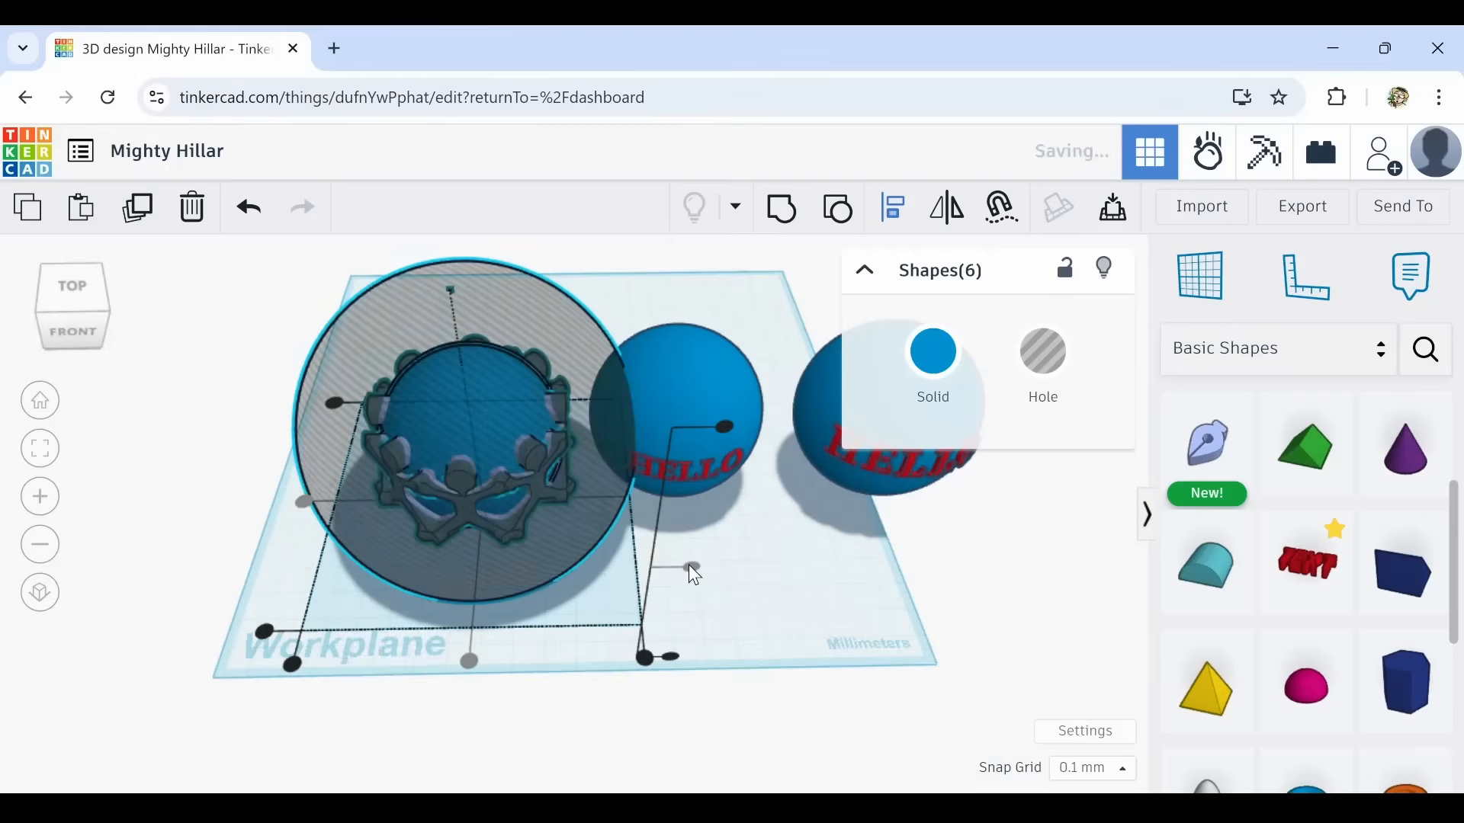
left_click(723, 588)
right_click_drag(725, 590, 686, 533)
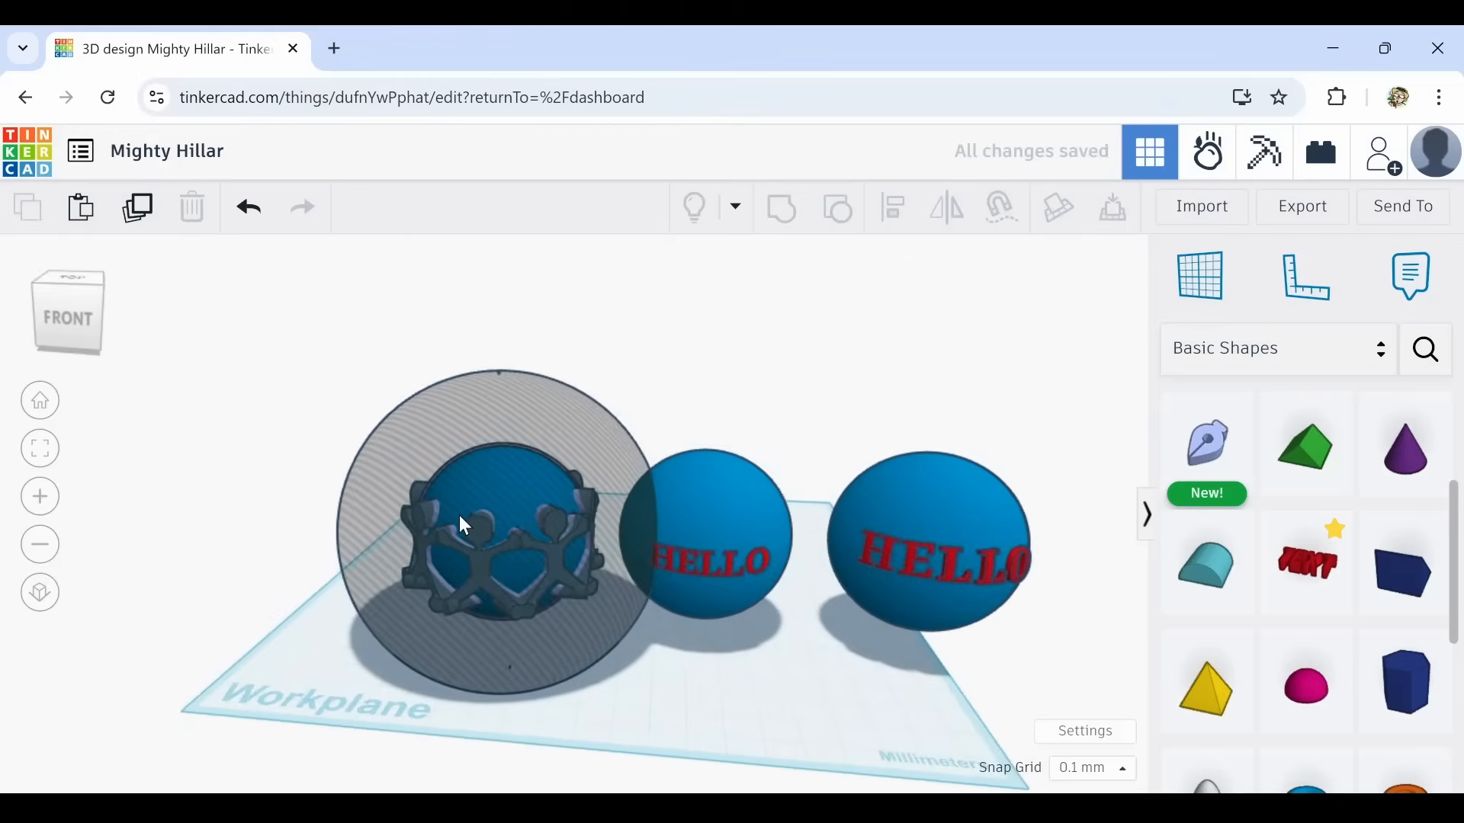
Select the hollow hole, the inner sphere and all the surrounding figures and group them into one shape.
scroll(461, 519, "up", 5)
right_click_drag(464, 526, 502, 541)
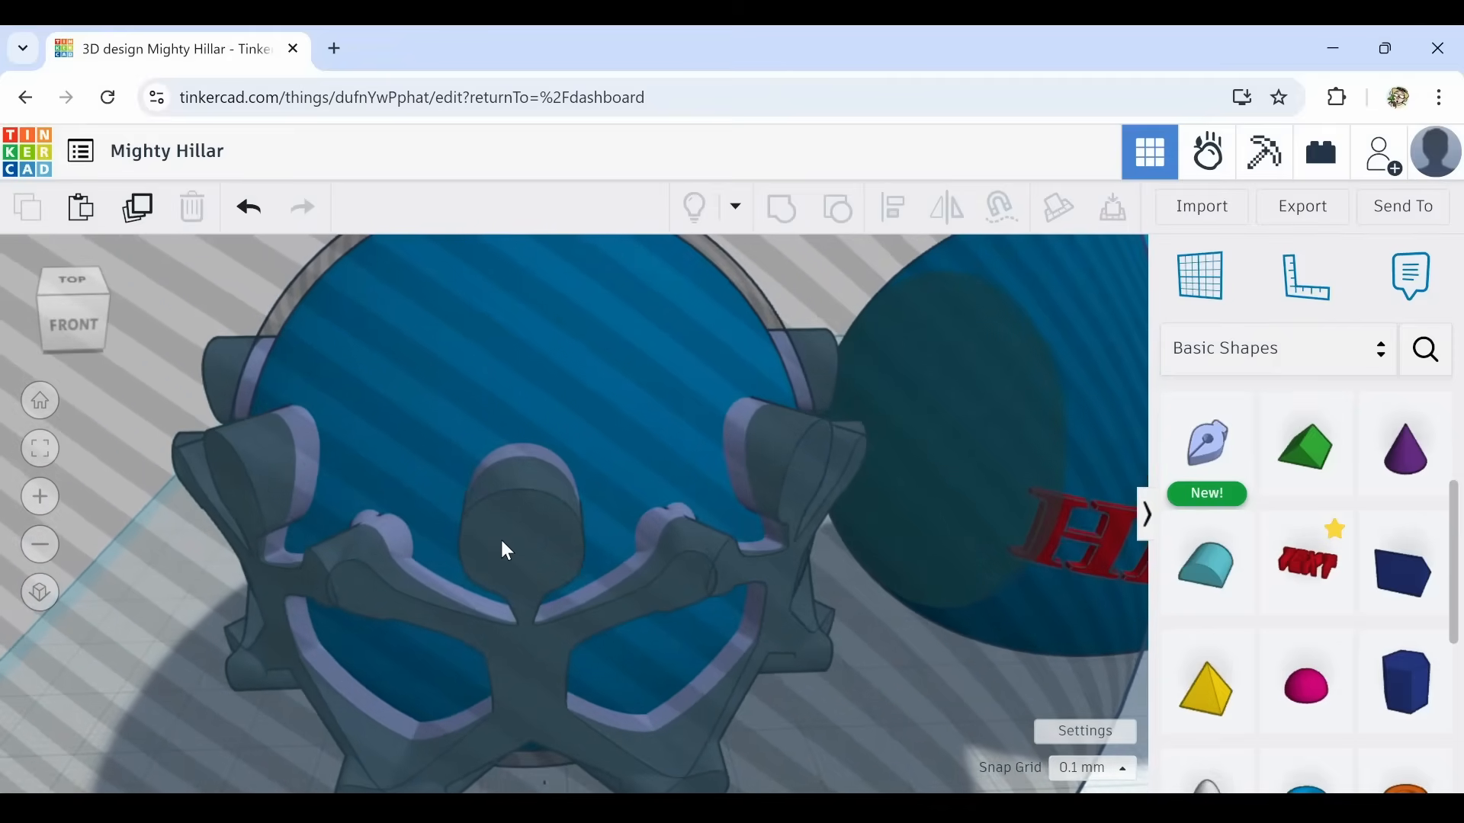
scroll(503, 542, "down", 5)
scroll(501, 542, "down", 5)
right_click_drag(546, 610, 522, 568)
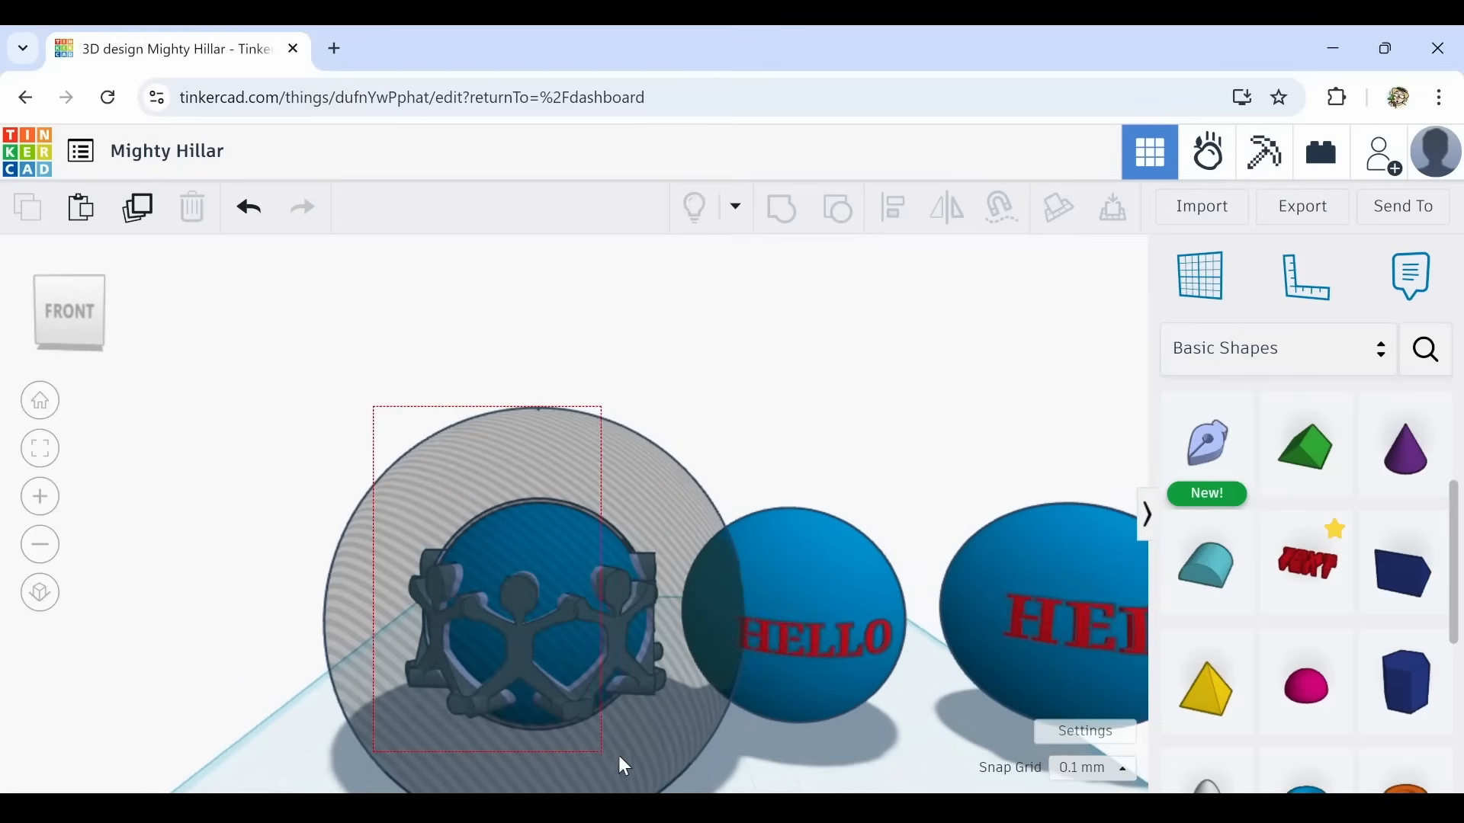
left_click_drag(620, 757, 686, 664)
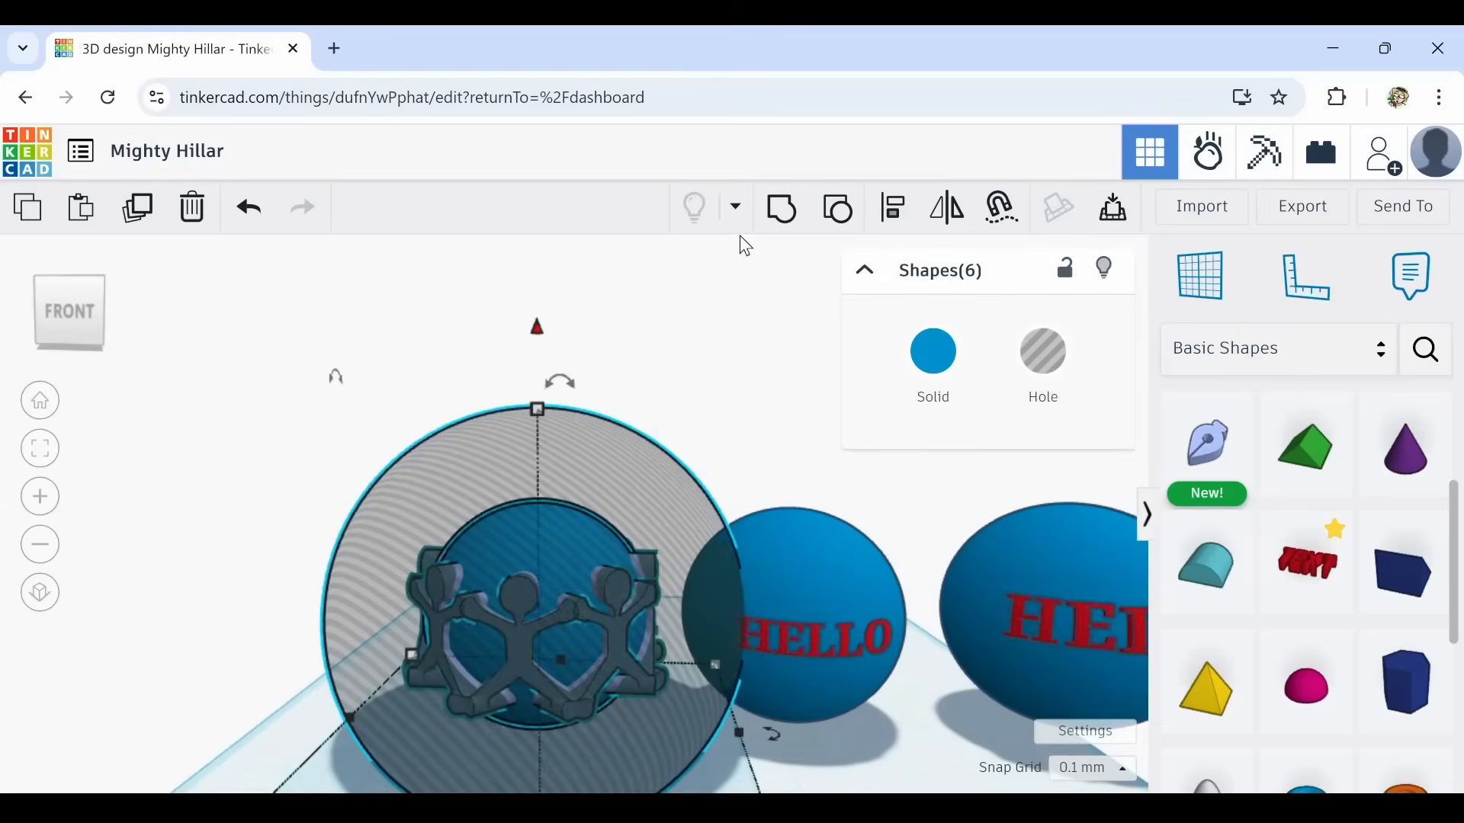
left_click(779, 209)
key("f")
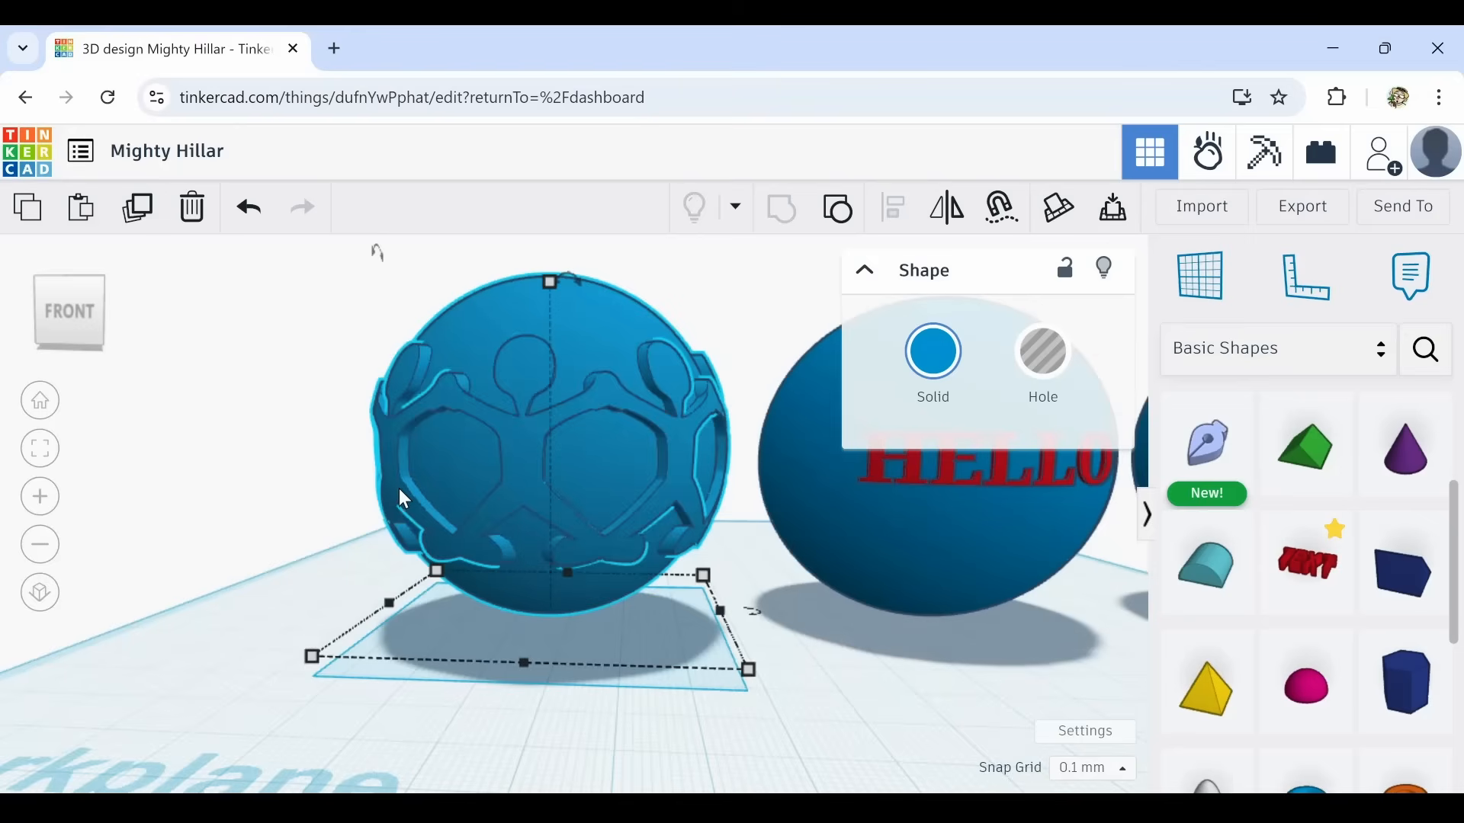
Set the grouped figure sphere's solid colour to Multicolor and deselect it.
left_click(934, 352)
left_click(738, 713)
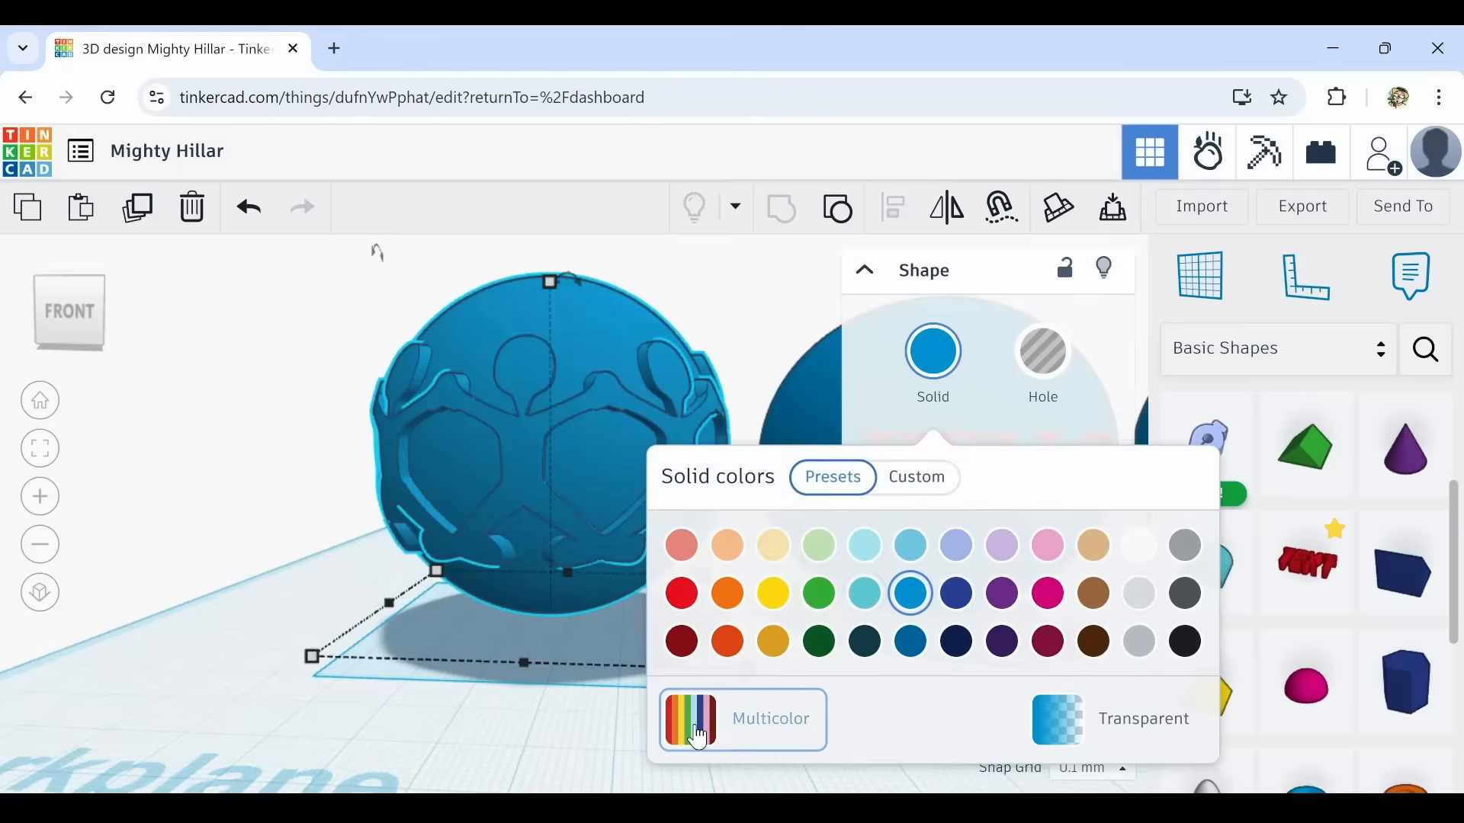
left_click(255, 617)
Examine the trimmed figure ring on the sphere and the neighbouring HELLO lettering from several angles, up close and from inside the sphere.
right_click_drag(255, 618, 547, 540)
scroll(547, 495, "up", 4)
right_click_drag(542, 456, 538, 495)
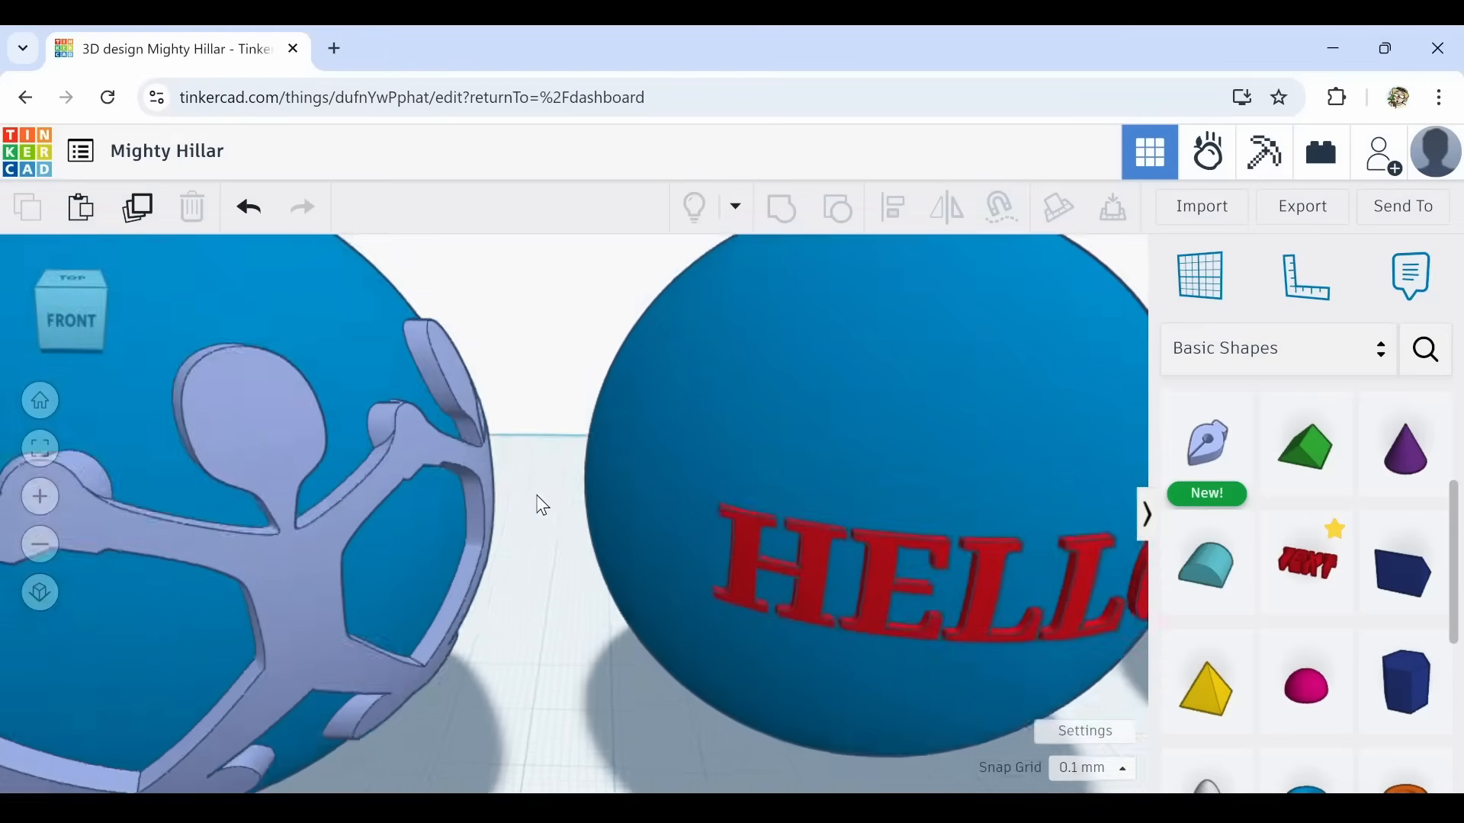
scroll(538, 495, "down", 5)
middle_click_drag(547, 547, 598, 459)
right_click_drag(599, 458, 519, 574)
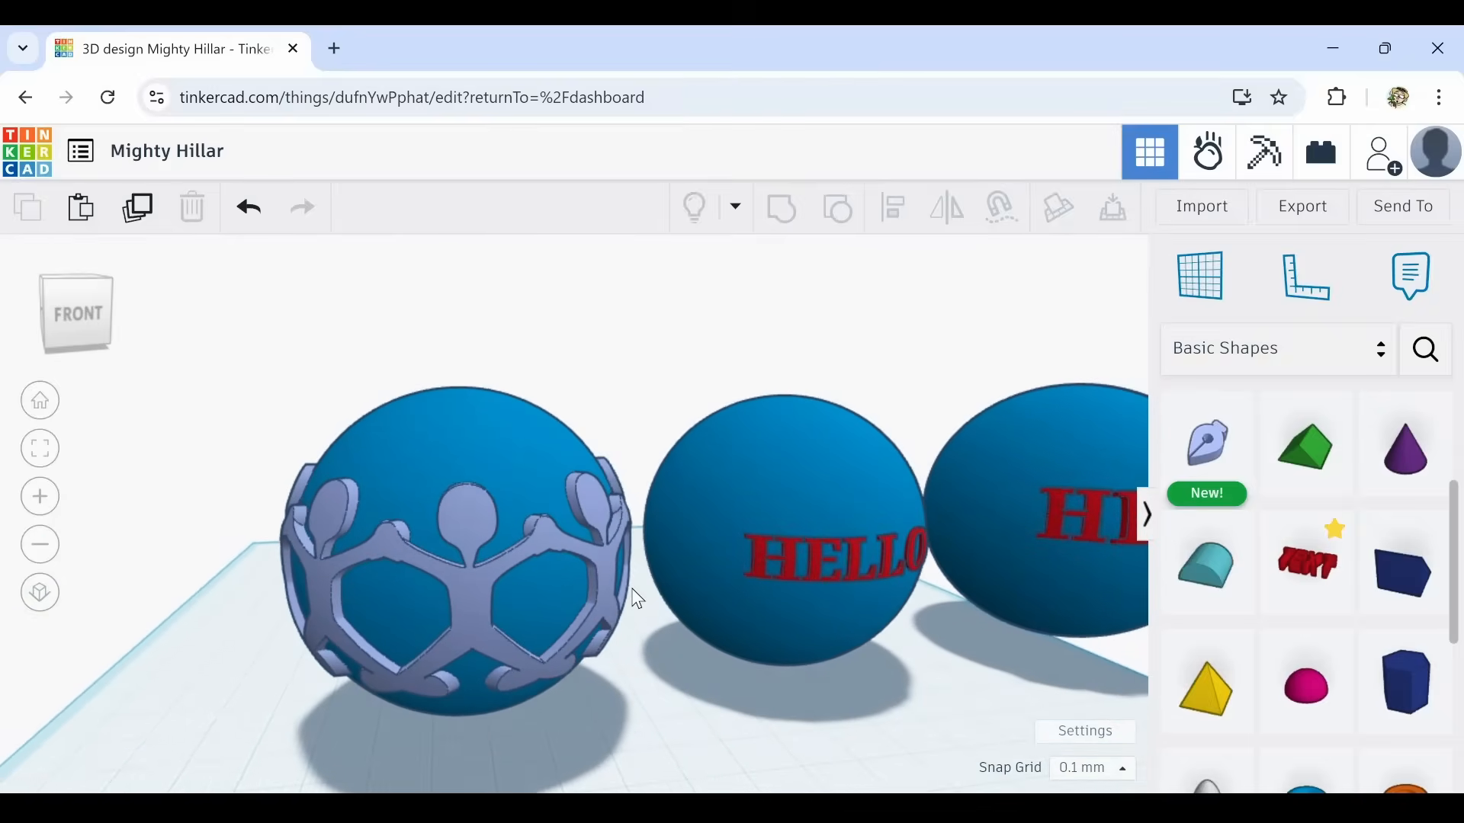
right_click_drag(673, 582, 557, 596)
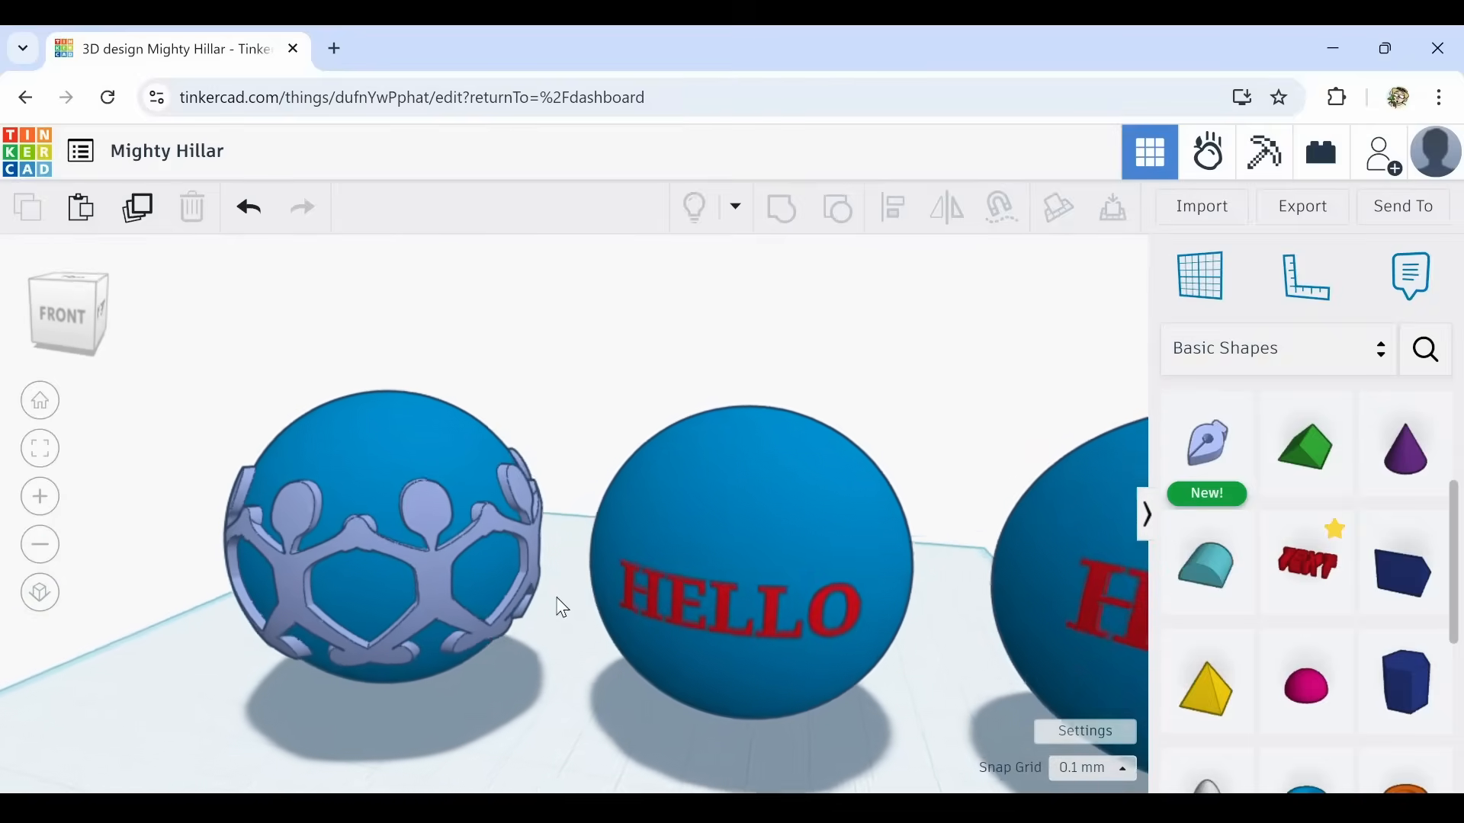
scroll(731, 609, "up", 5)
right_click_drag(730, 608, 756, 628)
scroll(478, 567, "down", 4)
middle_click_drag(378, 631, 570, 635)
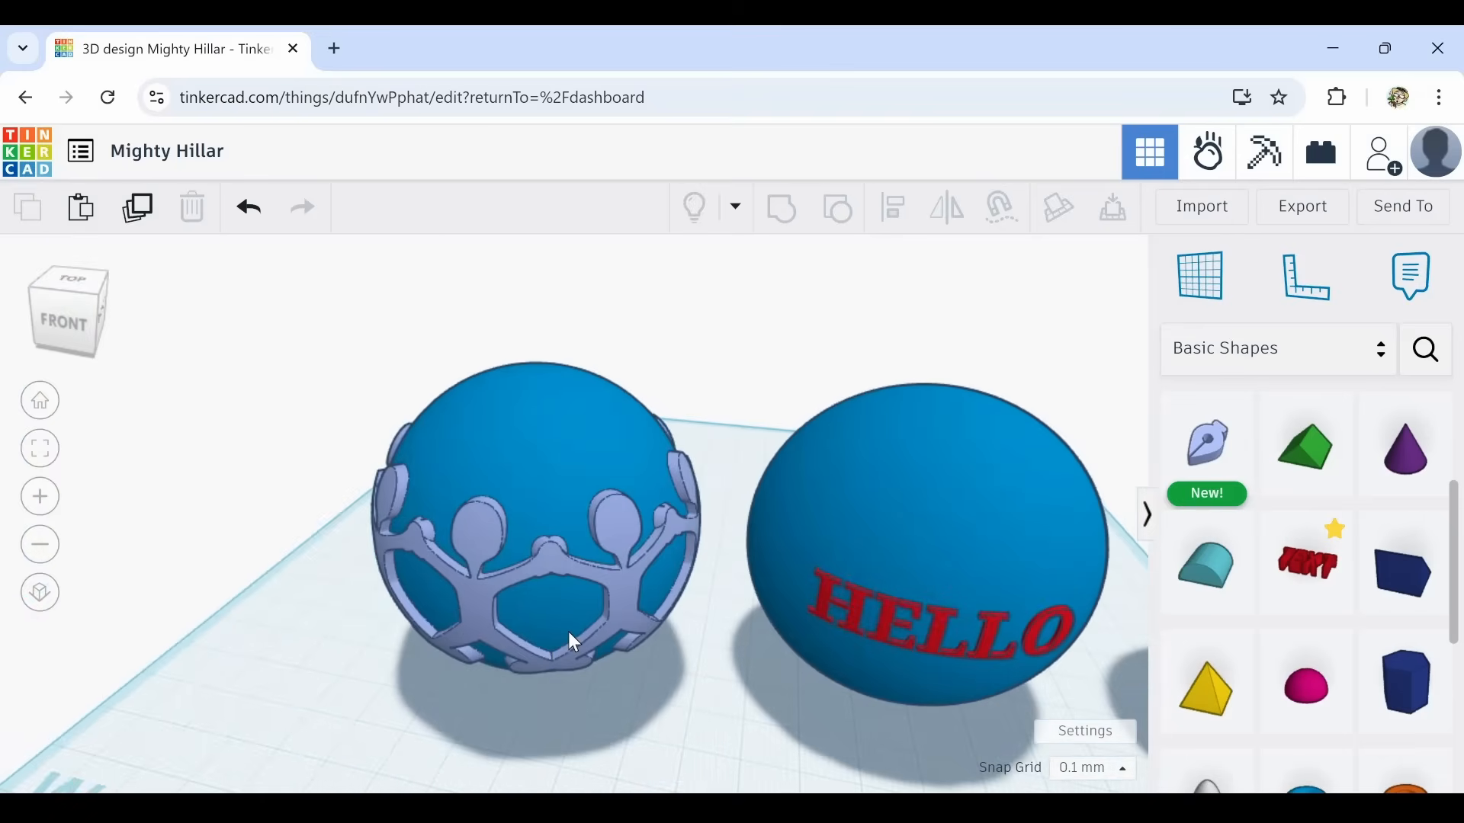
middle_click_drag(683, 696, 587, 666)
scroll(550, 565, "up", 5)
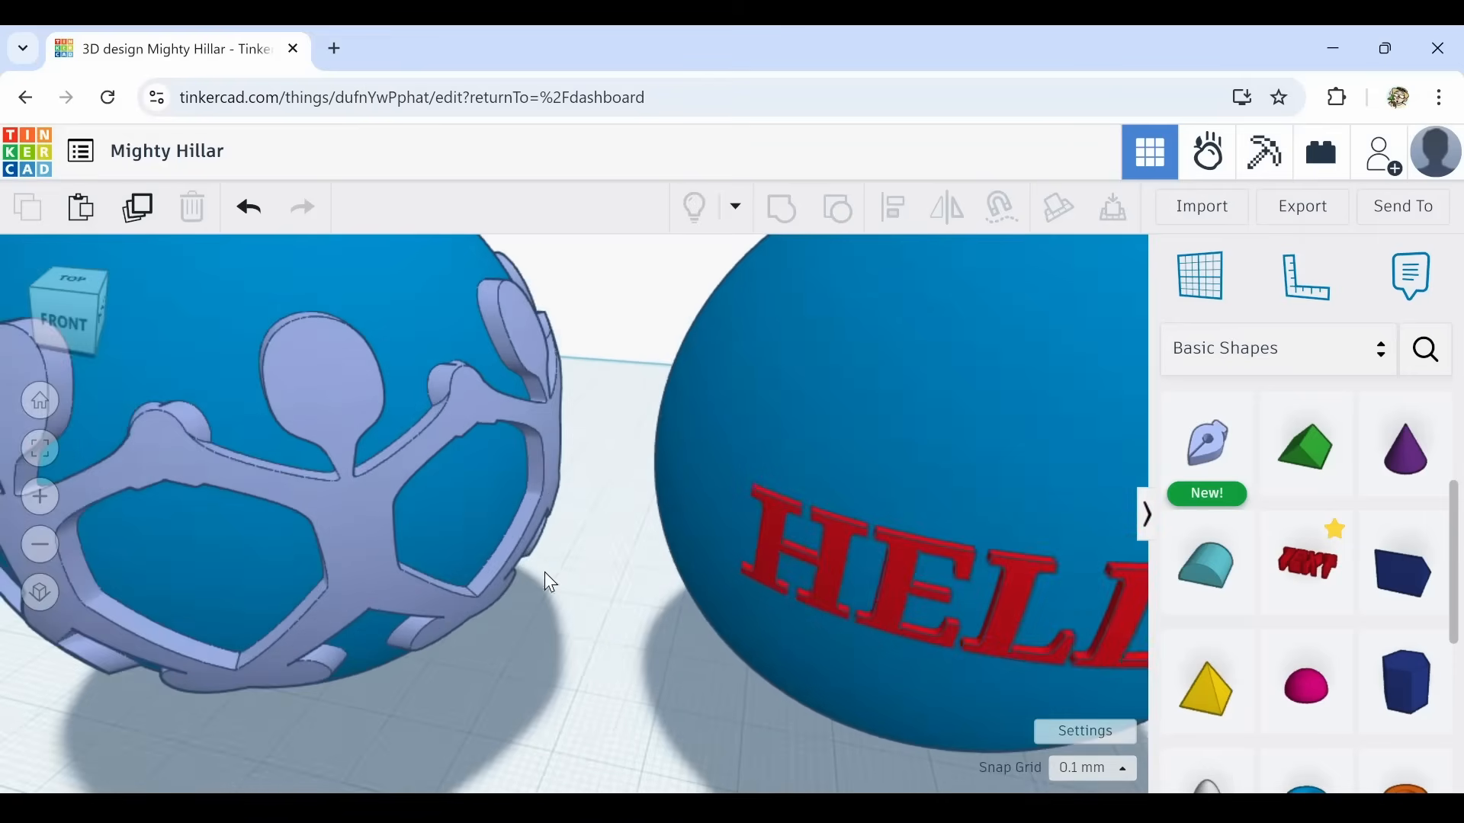
right_click_drag(550, 583, 573, 686)
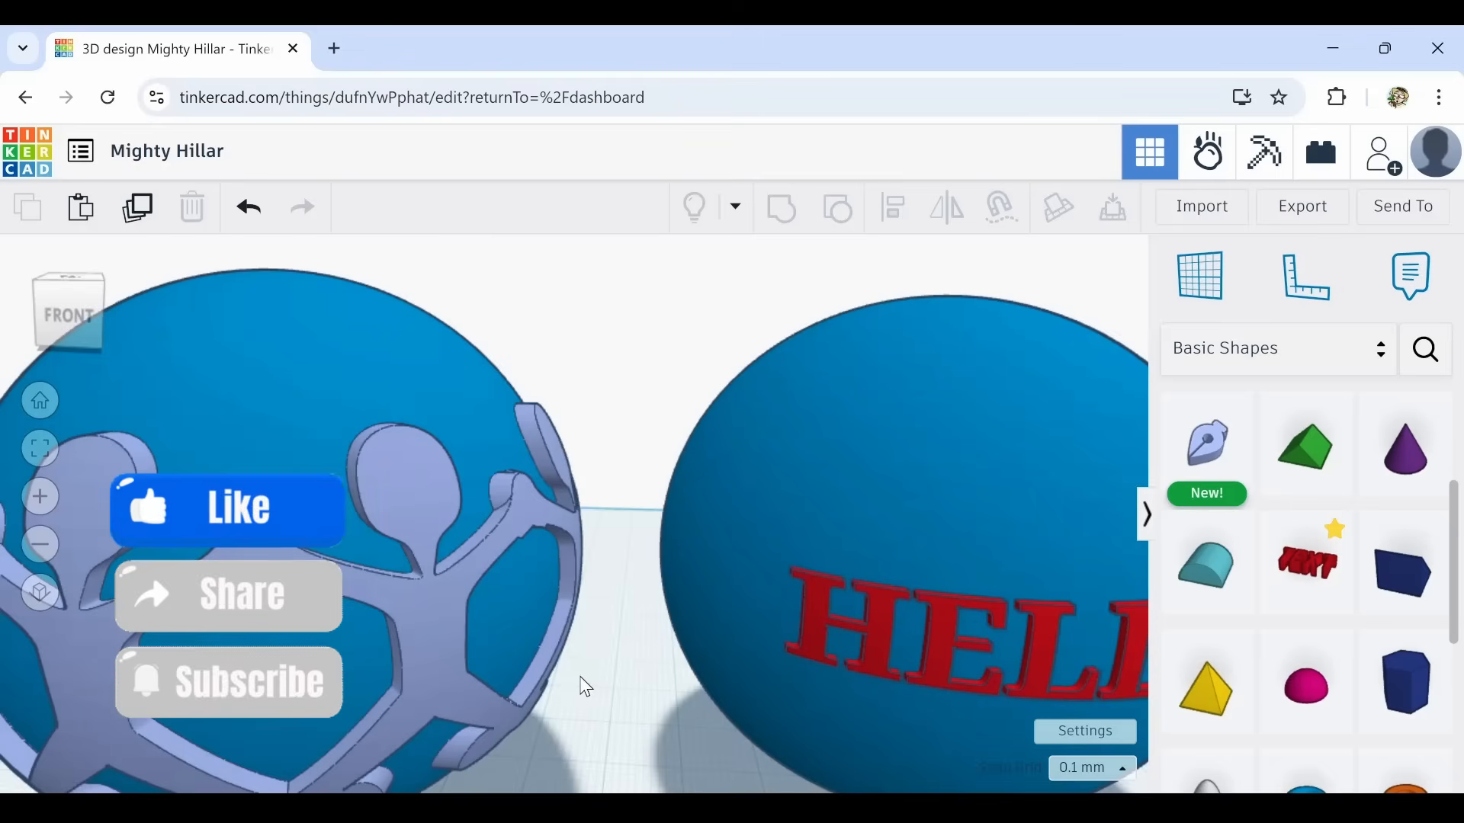
scroll(278, 553, "up", 5)
scroll(278, 543, "up", 8)
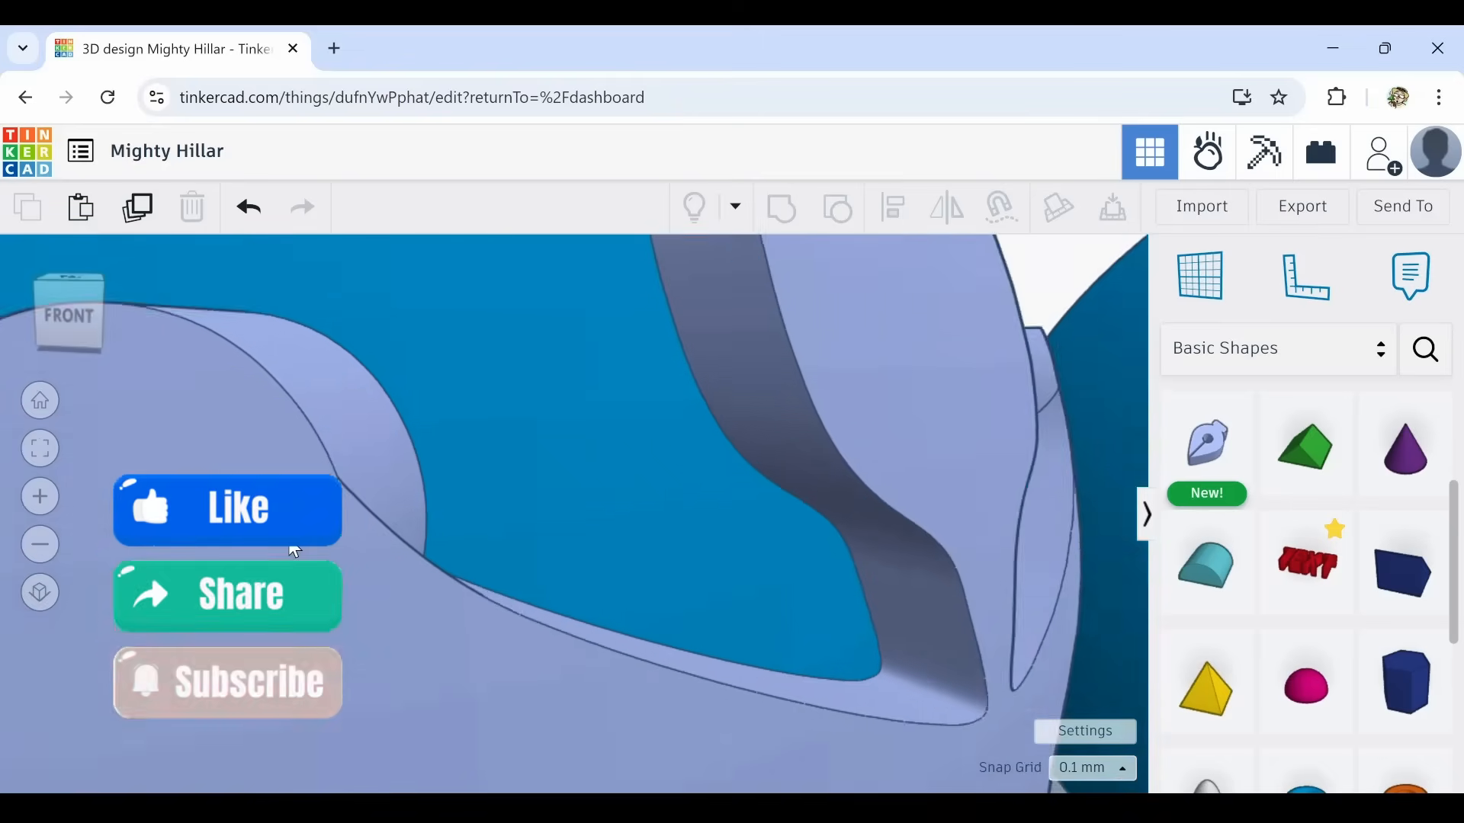
scroll(288, 537, "up", 3)
scroll(288, 537, "down", 3)
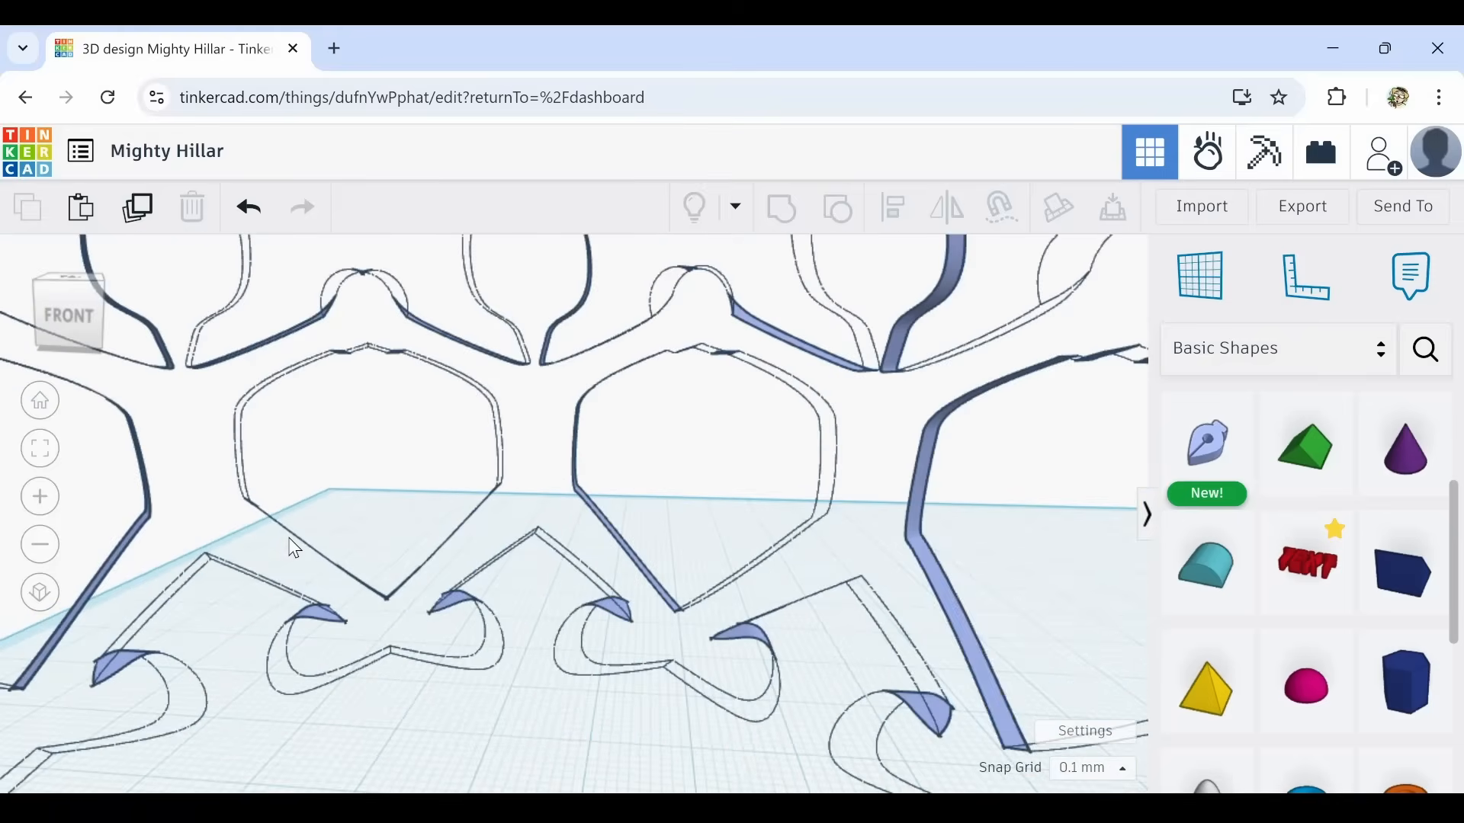
scroll(294, 547, "down", 5)
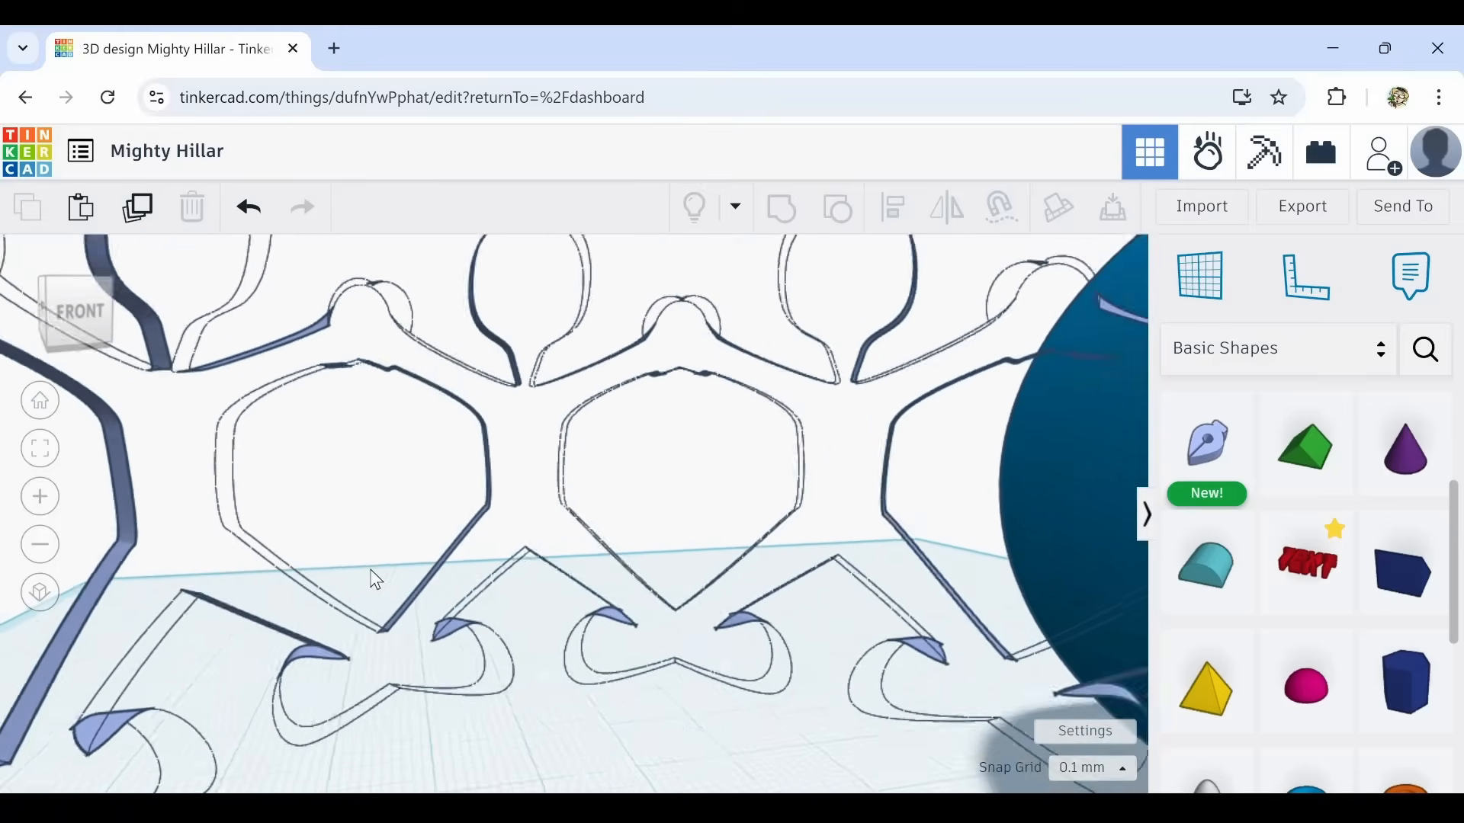